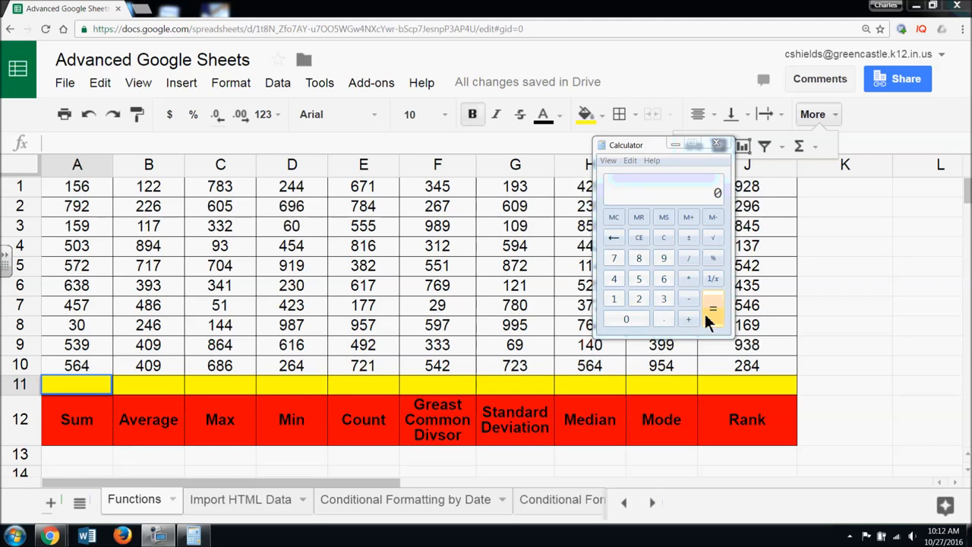
# - Close the calculator, look over the help page listing all available spreadsheet functions, and return to the spreadsheet
pyautogui.click(716, 145)
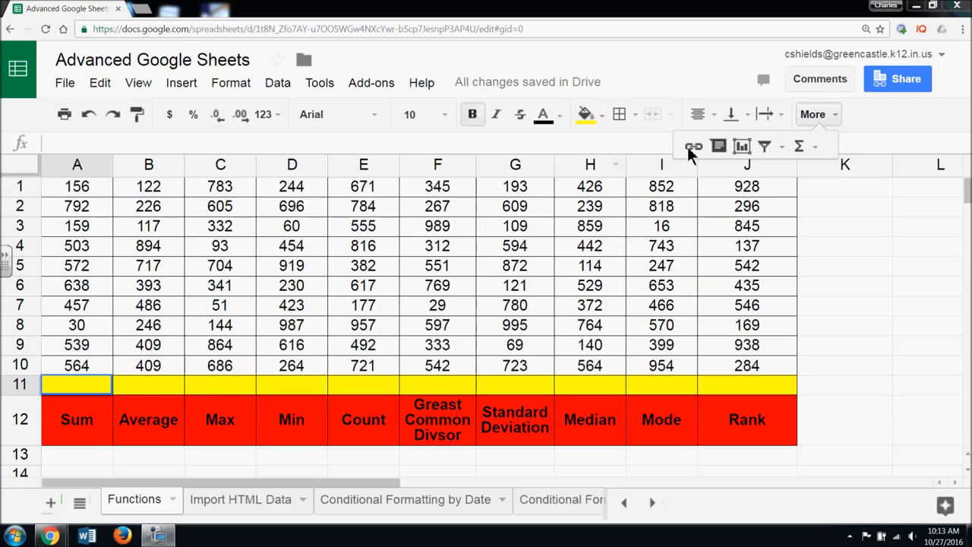
pyautogui.click(832, 118)
pyautogui.click(832, 118)
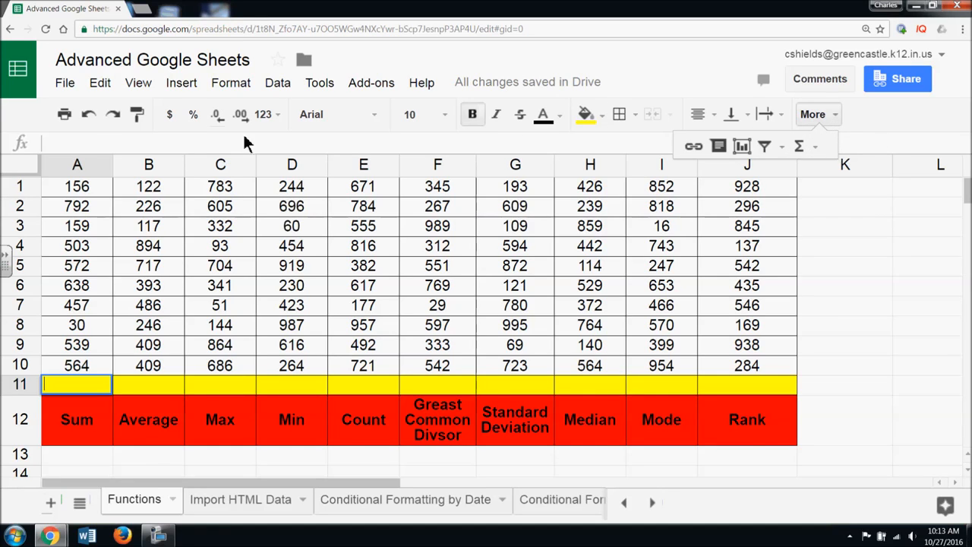
pyautogui.click(818, 148)
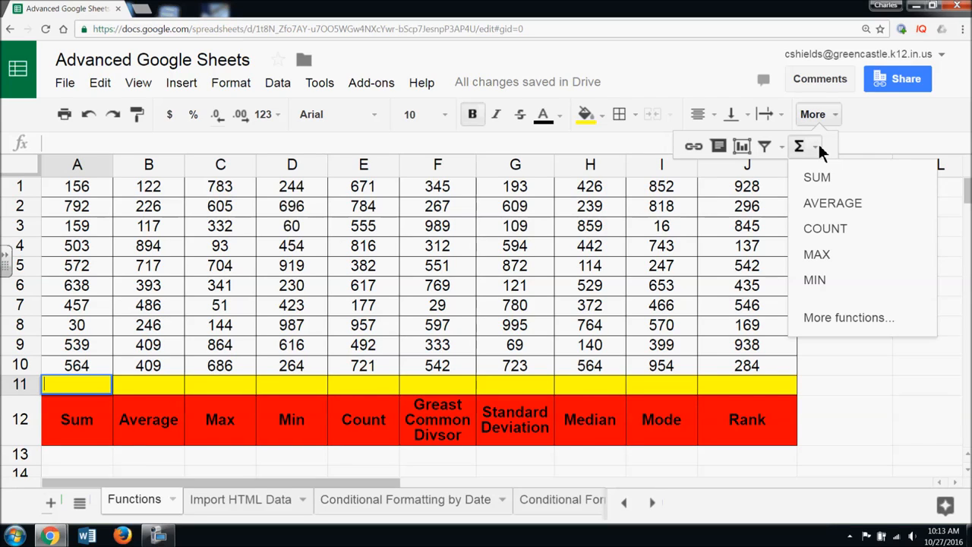
pyautogui.click(864, 322)
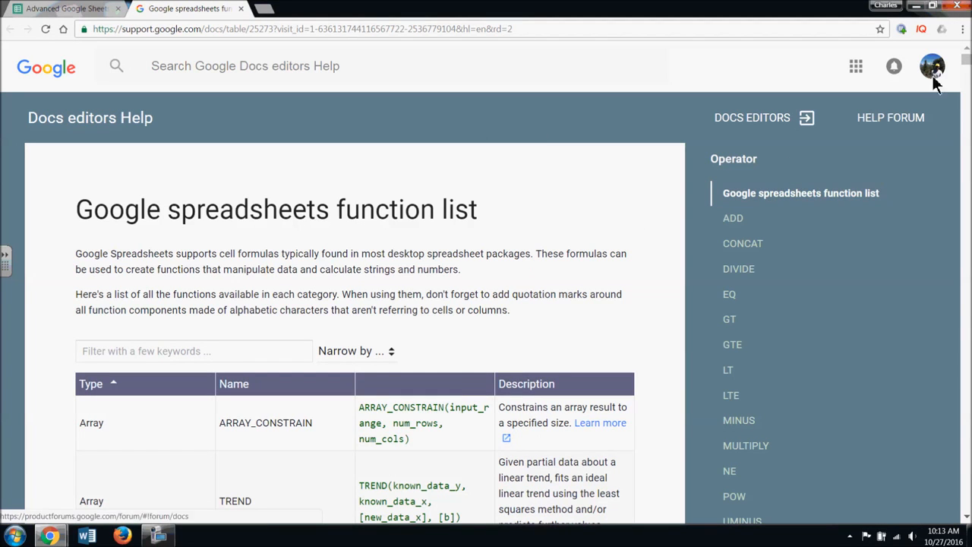
pyautogui.moveTo(967, 59)
pyautogui.mouseDown()
pyautogui.moveTo(968, 178)
pyautogui.moveTo(968, 59)
pyautogui.mouseUp()
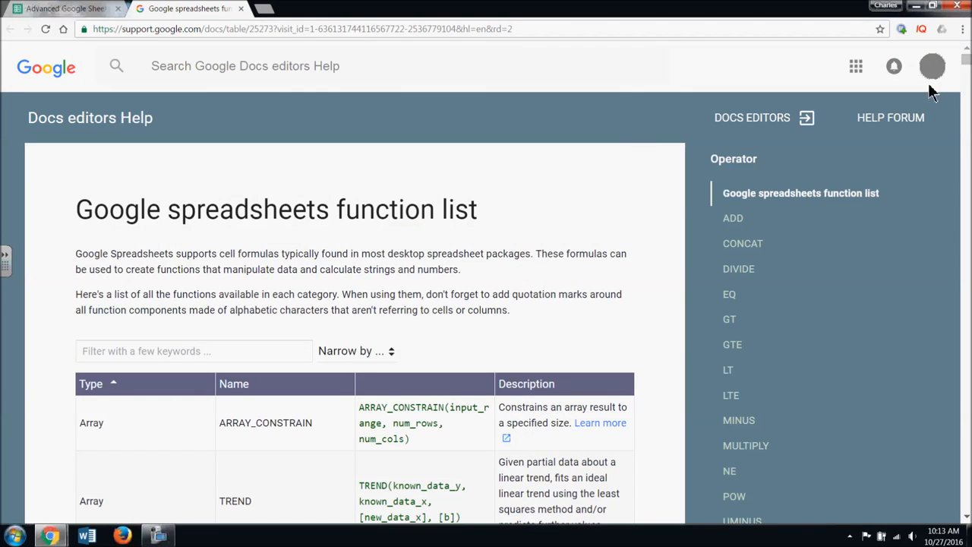
pyautogui.click(90, 9)
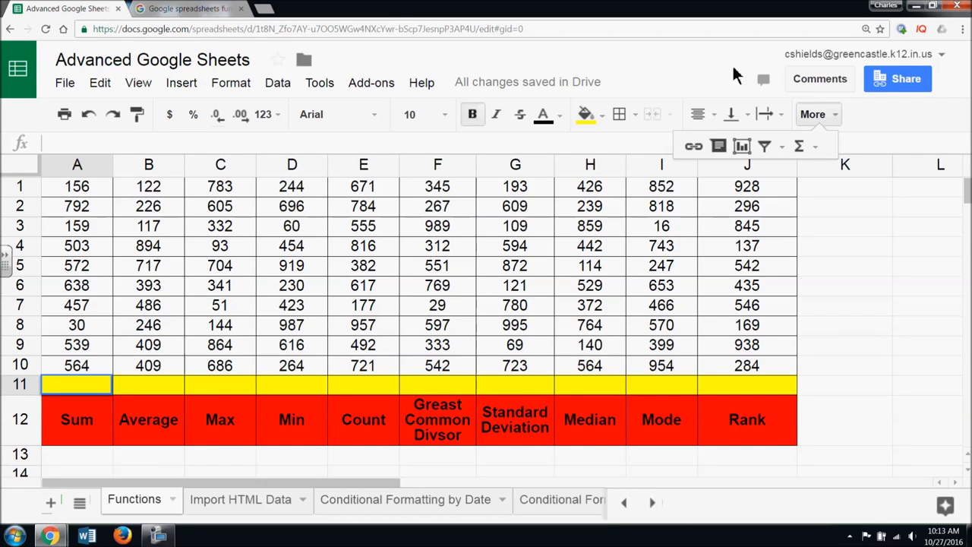
pyautogui.click(202, 8)
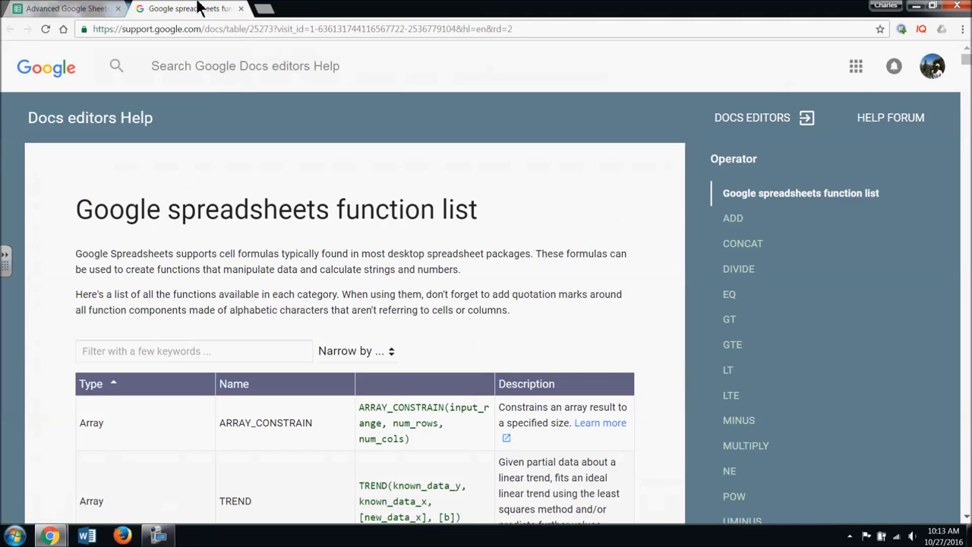
pyautogui.click(82, 8)
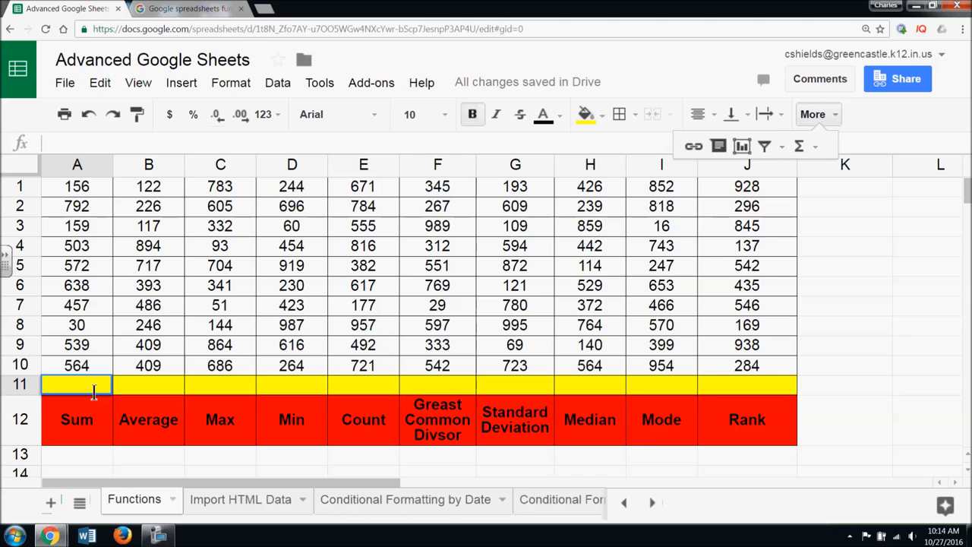
# - Insert the SUM function in cell A11 over the range A1:A10
pyautogui.click(814, 146)
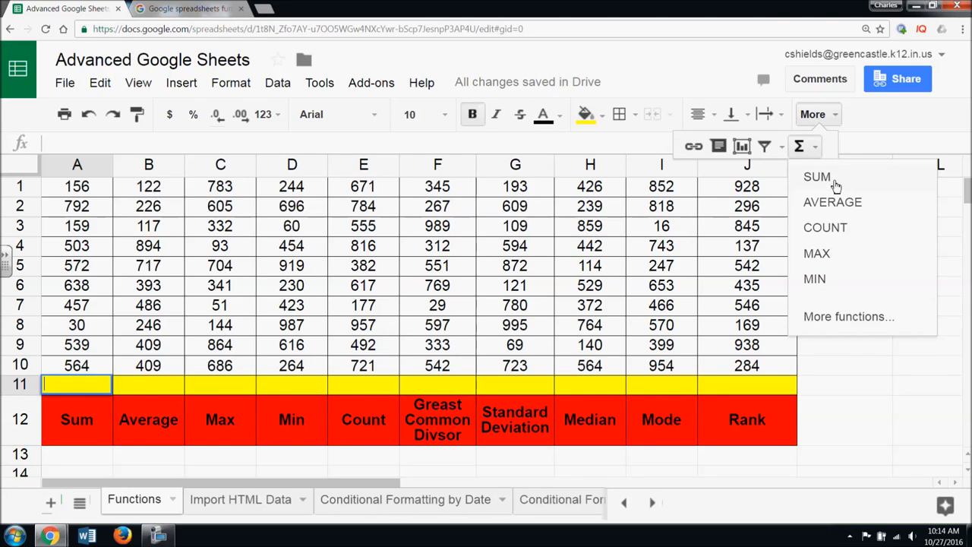
pyautogui.click(835, 186)
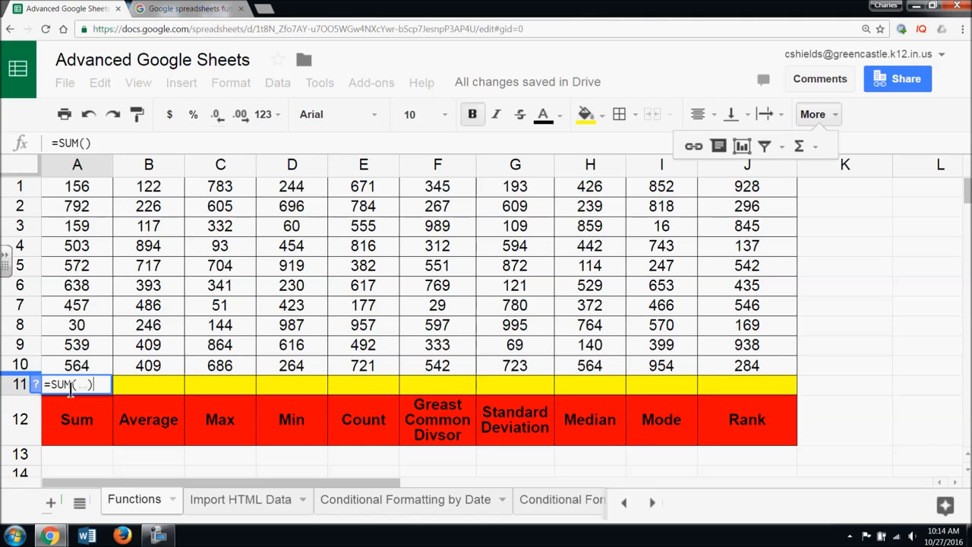
pyautogui.moveTo(101, 371); pyautogui.dragTo(82, 191)
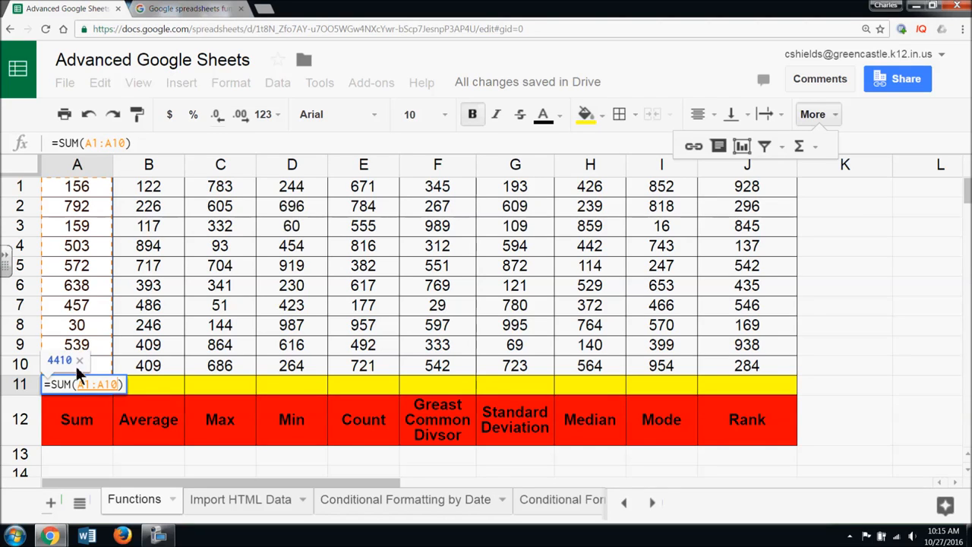
pyautogui.press('Return')
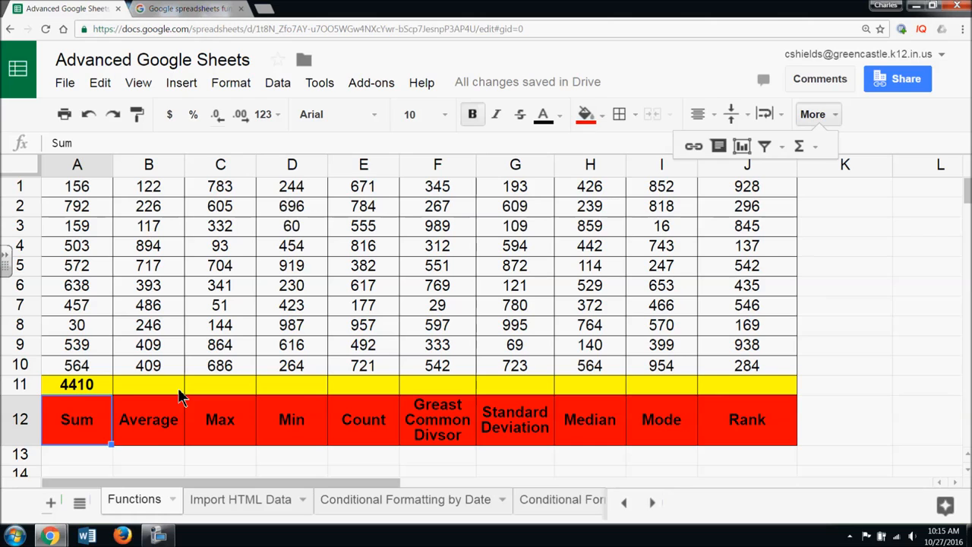
# - Replace the formula in A11 by inserting the SUM function over A1:A10 again
pyautogui.click(71, 388)
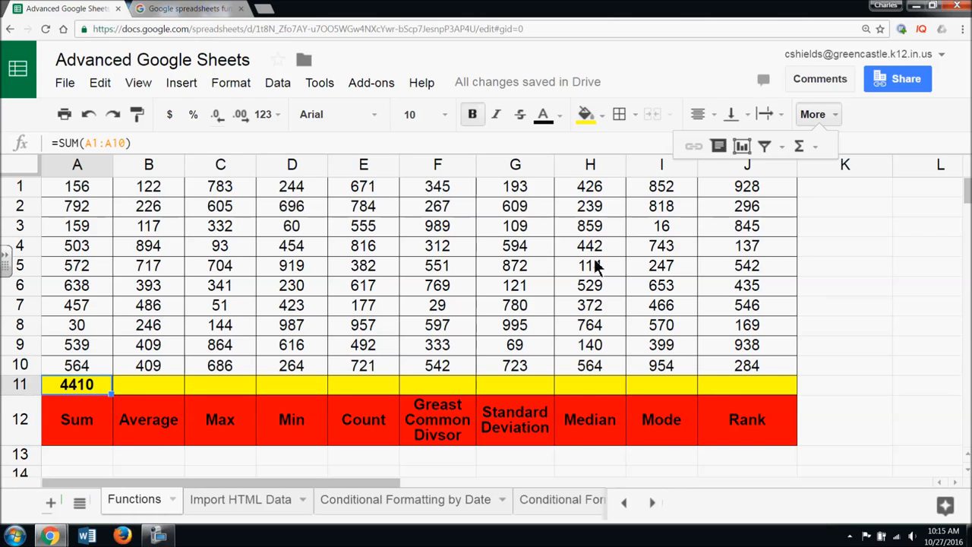
pyautogui.click(819, 144)
pyautogui.click(817, 177)
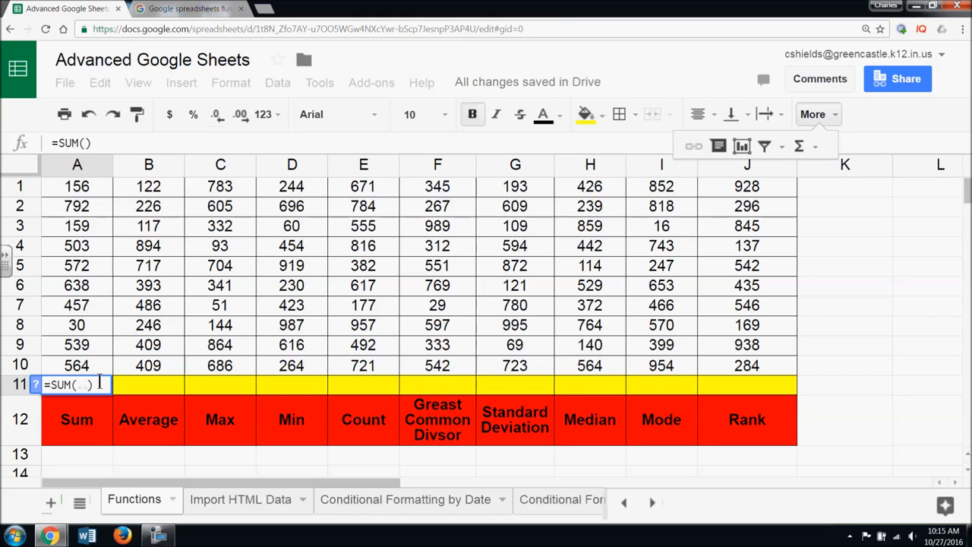
pyautogui.moveTo(96, 371); pyautogui.dragTo(91, 188)
pyautogui.press('Return')
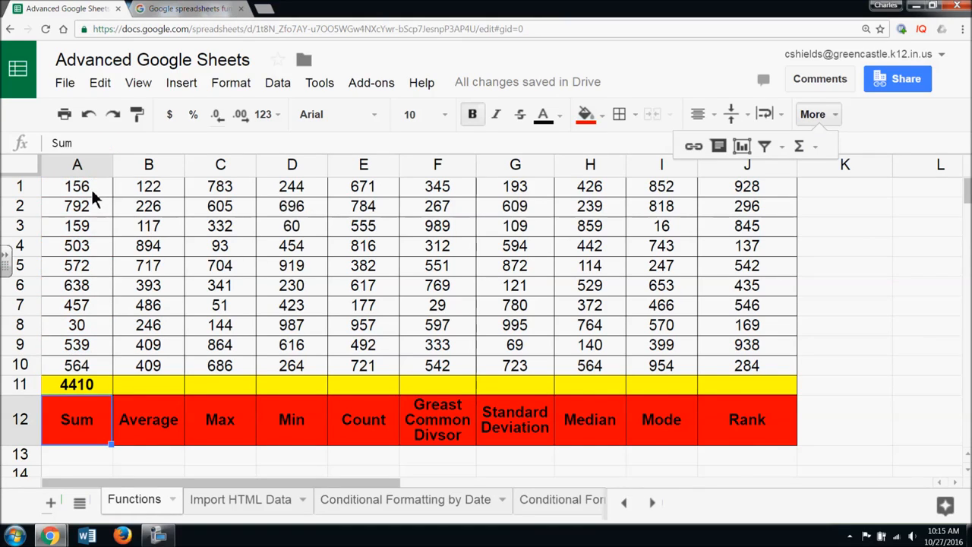
# - Clear the formula in cell A11 and write it out by hand as =Sum(A1:A10)
pyautogui.click(91, 386)
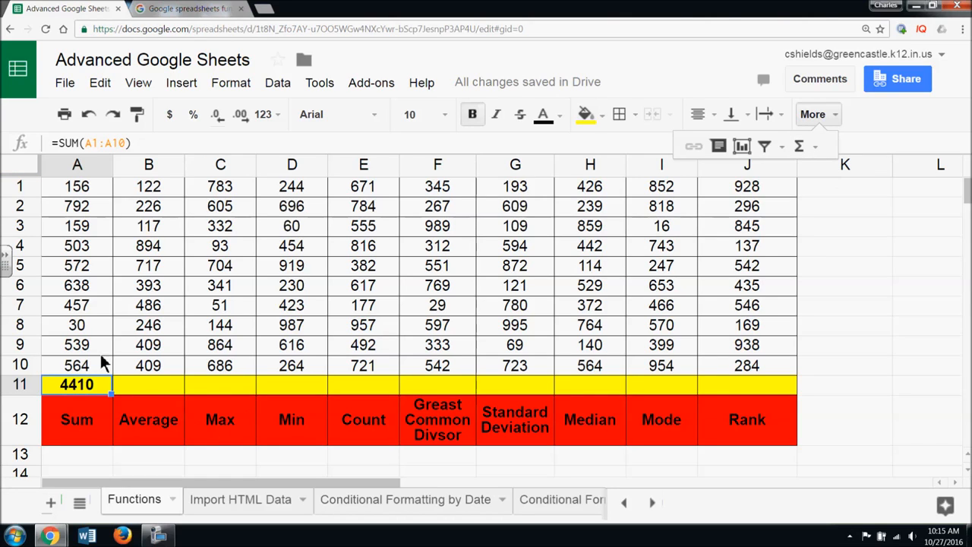
pyautogui.moveTo(137, 142); pyautogui.dragTo(28, 143)
pyautogui.press('BackSpace')
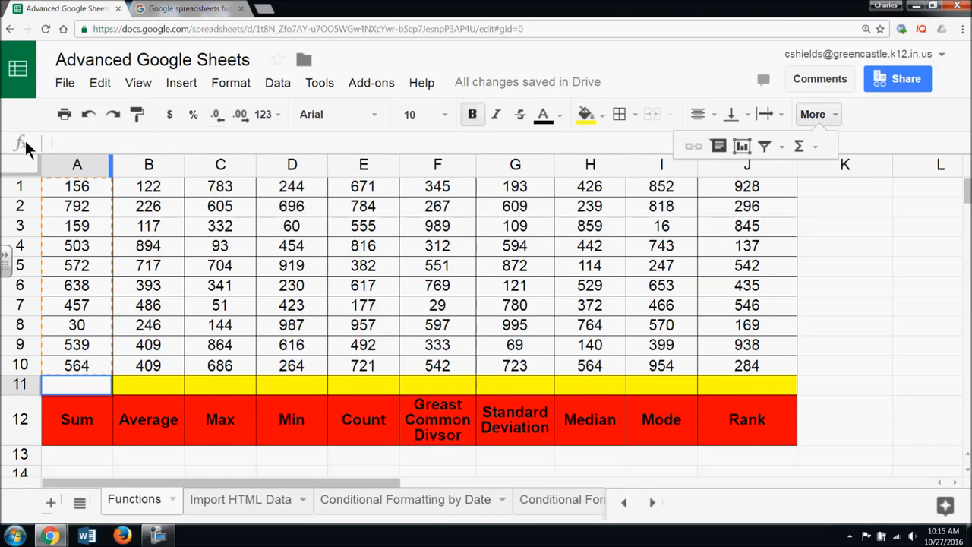
pyautogui.write('=Sum')
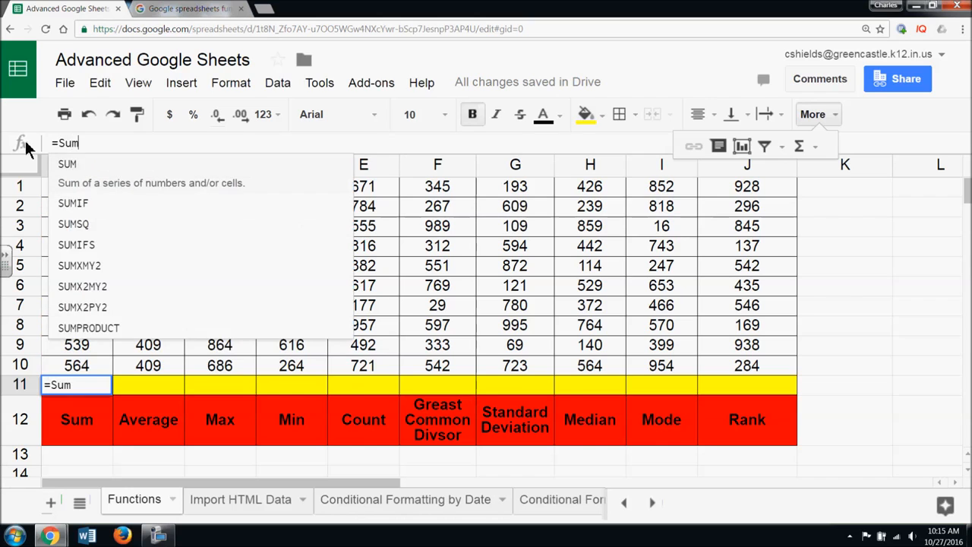
pyautogui.write('(')
pyautogui.moveTo(87, 366); pyautogui.dragTo(89, 196)
pyautogui.write(')')
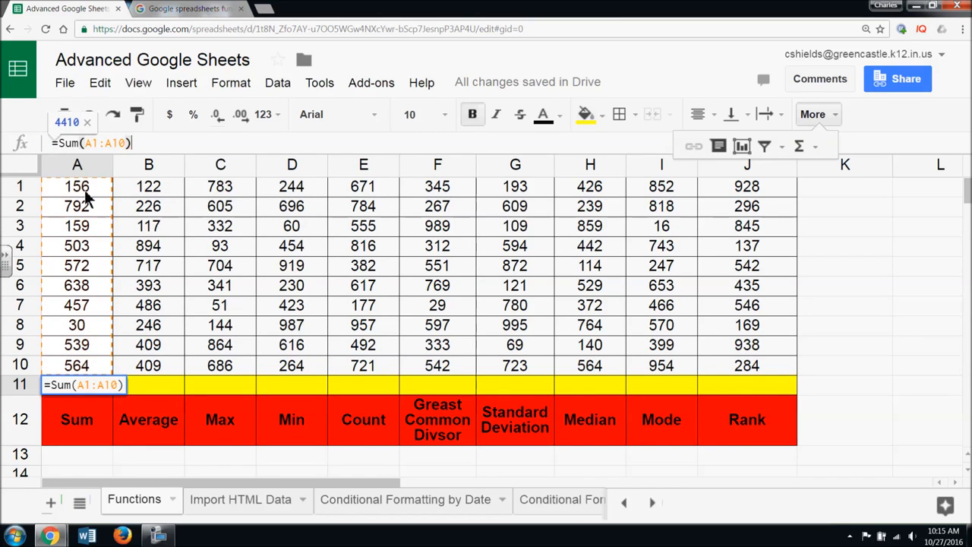
pyautogui.press('Return')
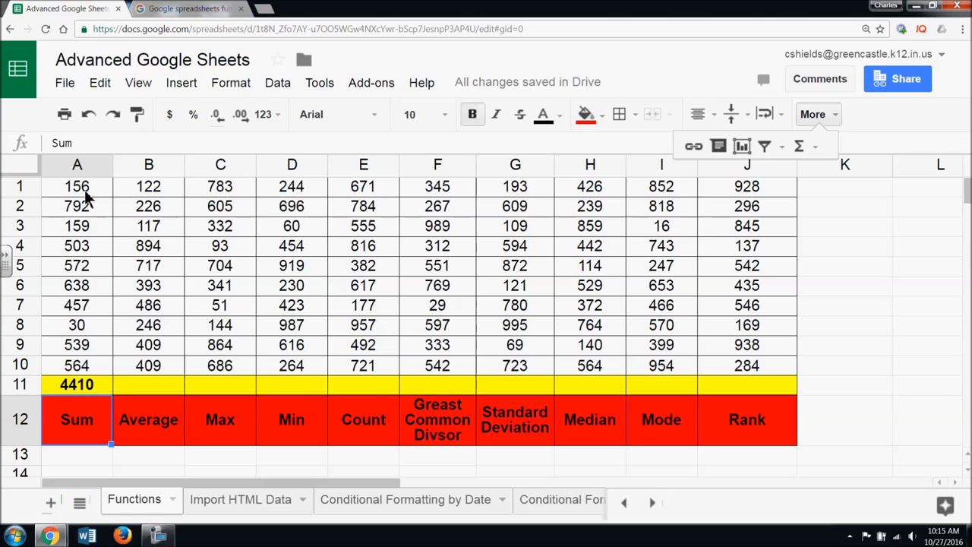
# - Insert the AVERAGE function in cell B11 over the range B1:B10
pyautogui.click(180, 413)
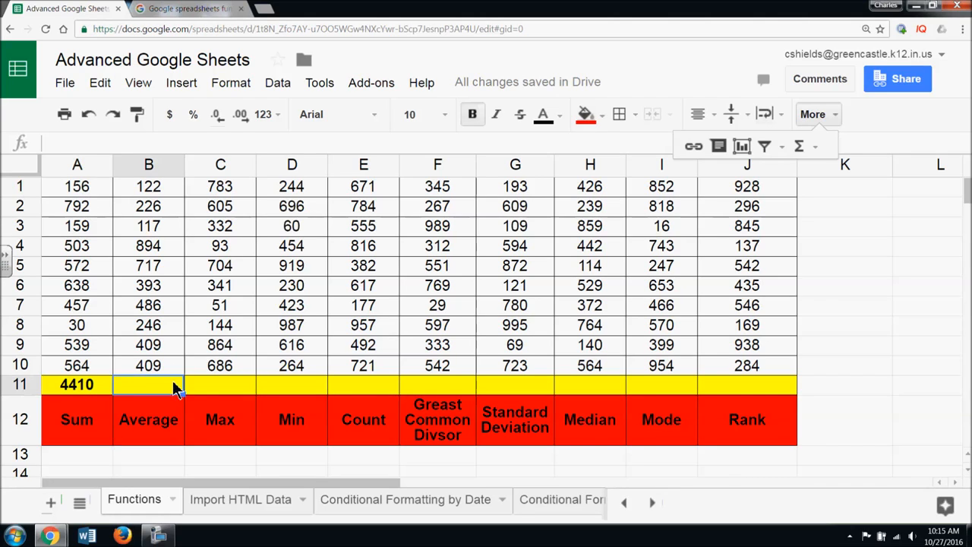
pyautogui.click(159, 389)
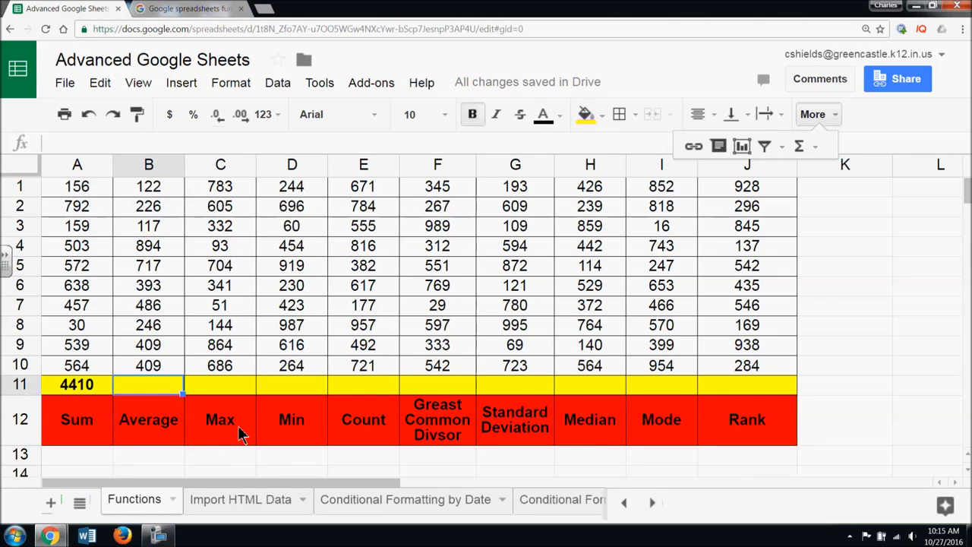
pyautogui.click(816, 148)
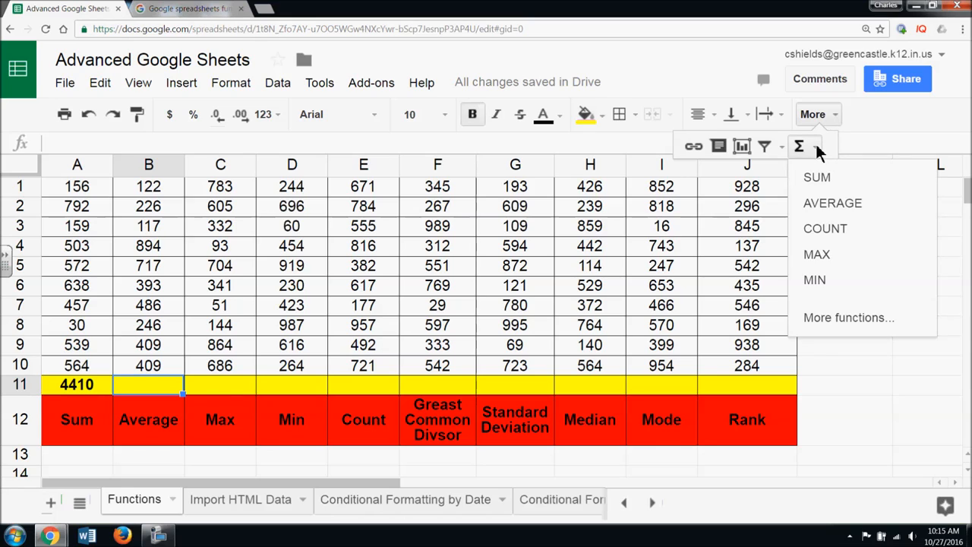
pyautogui.click(832, 203)
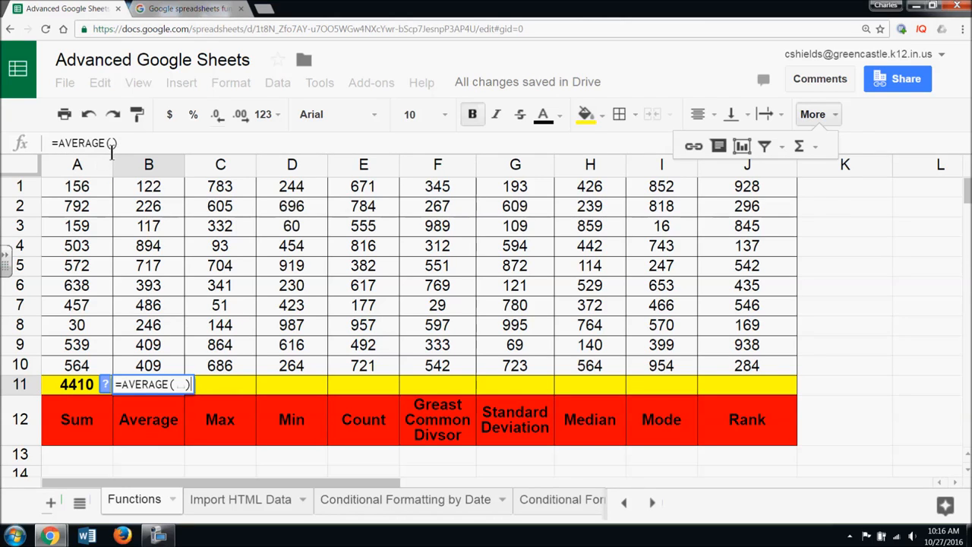
pyautogui.moveTo(159, 368); pyautogui.dragTo(155, 196)
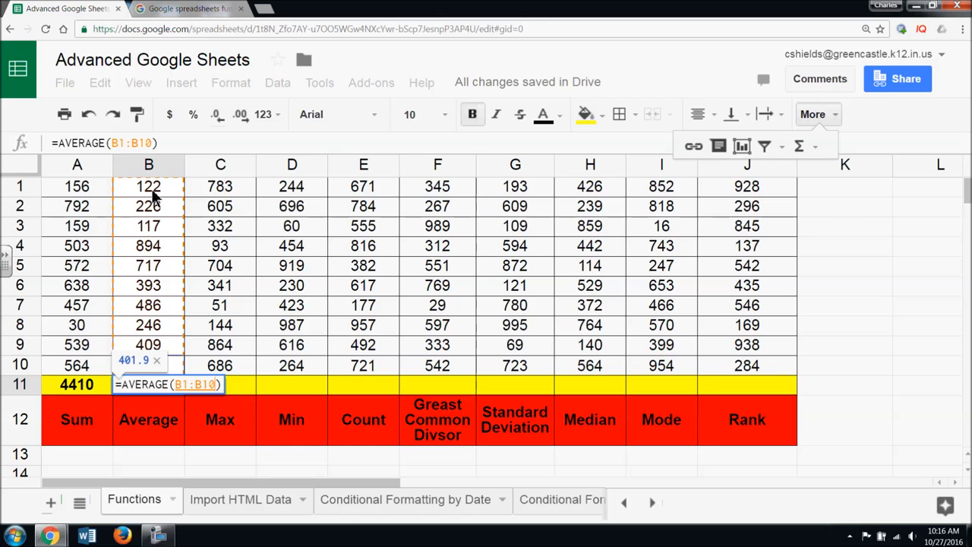
pyautogui.press('Return')
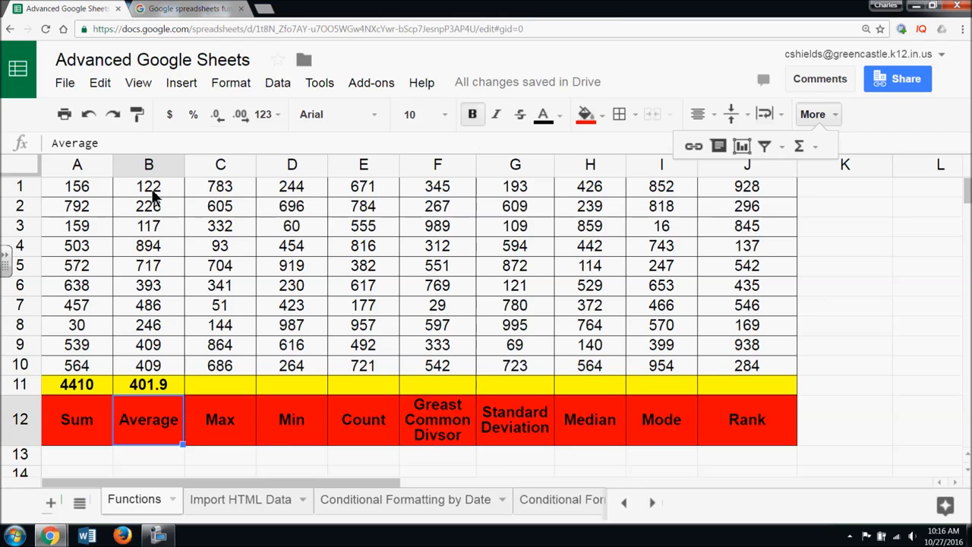
# - Review the number format choices for the average in B11, including the additional formats, without applying any
pyautogui.click(141, 386)
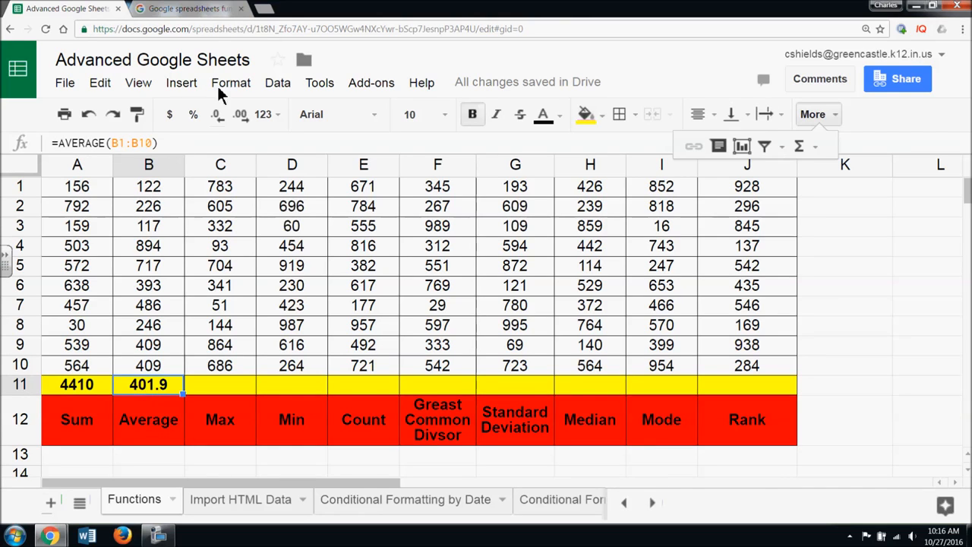
pyautogui.click(261, 83)
pyautogui.moveTo(246, 85)
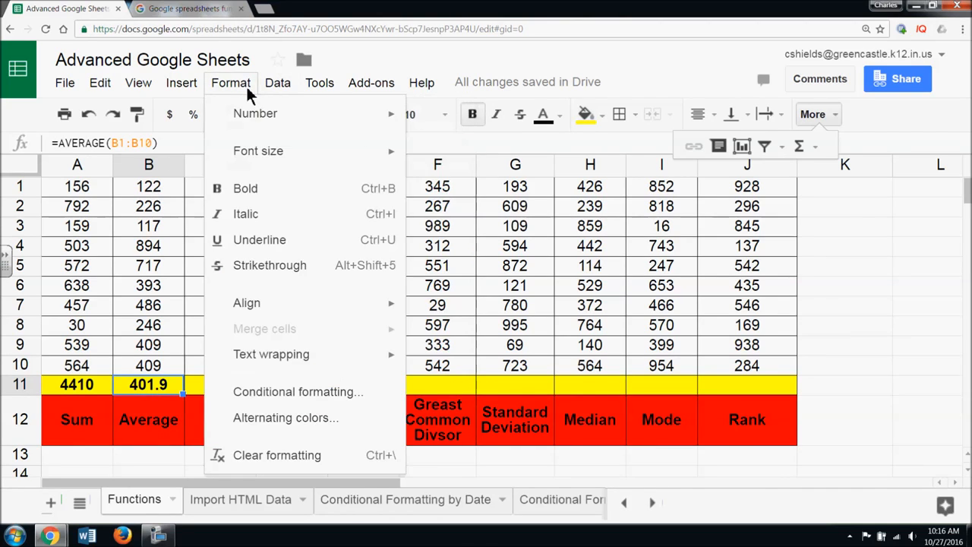
pyautogui.moveTo(257, 121)
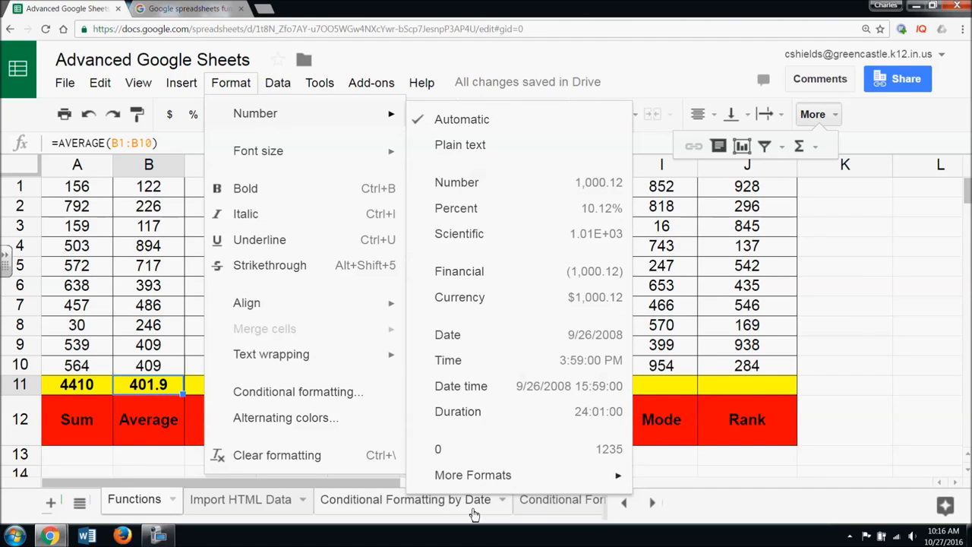
pyautogui.moveTo(503, 487)
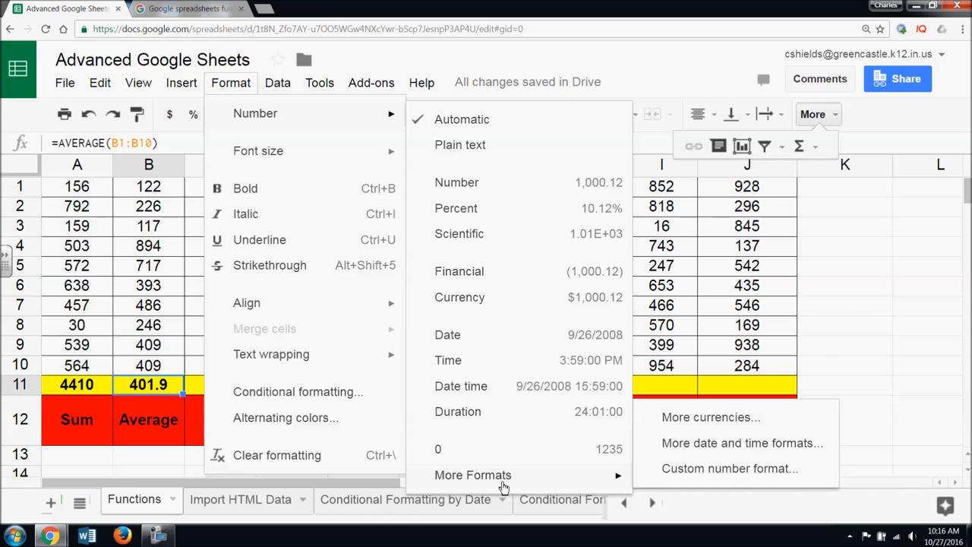
pyautogui.click(499, 60)
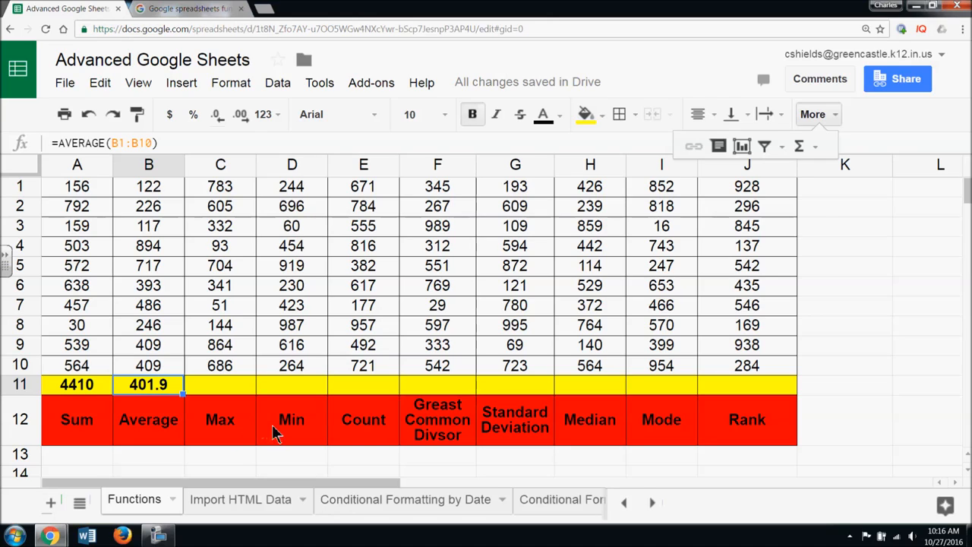
# - Insert the MAX function in cell C11 over the range C1:C10
pyautogui.click(240, 426)
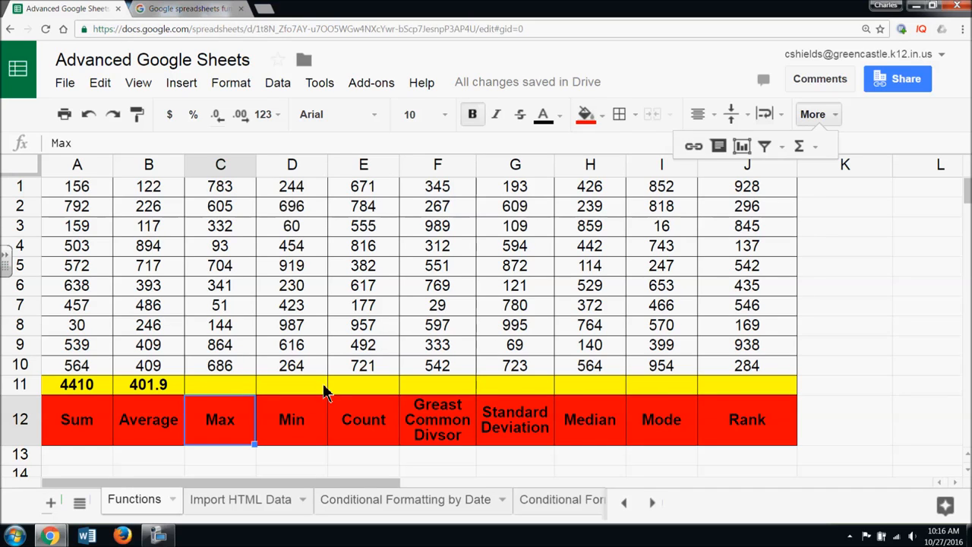
pyautogui.click(237, 388)
pyautogui.click(814, 145)
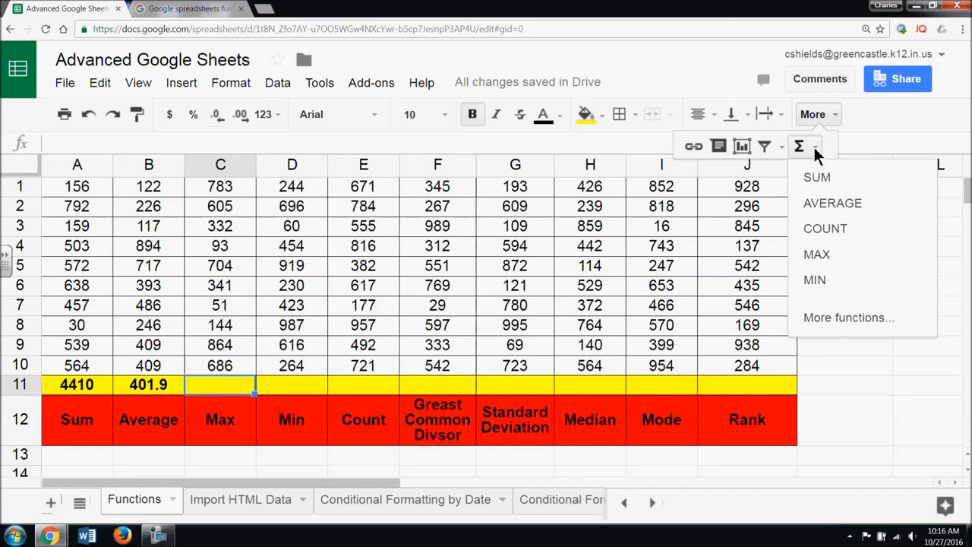
pyautogui.click(832, 256)
pyautogui.moveTo(246, 369); pyautogui.dragTo(236, 189)
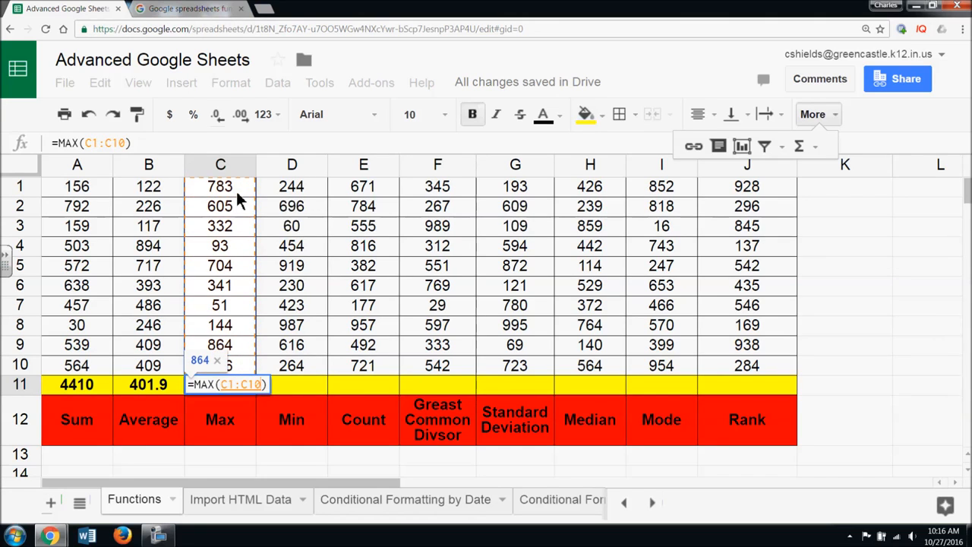
pyautogui.press('Return')
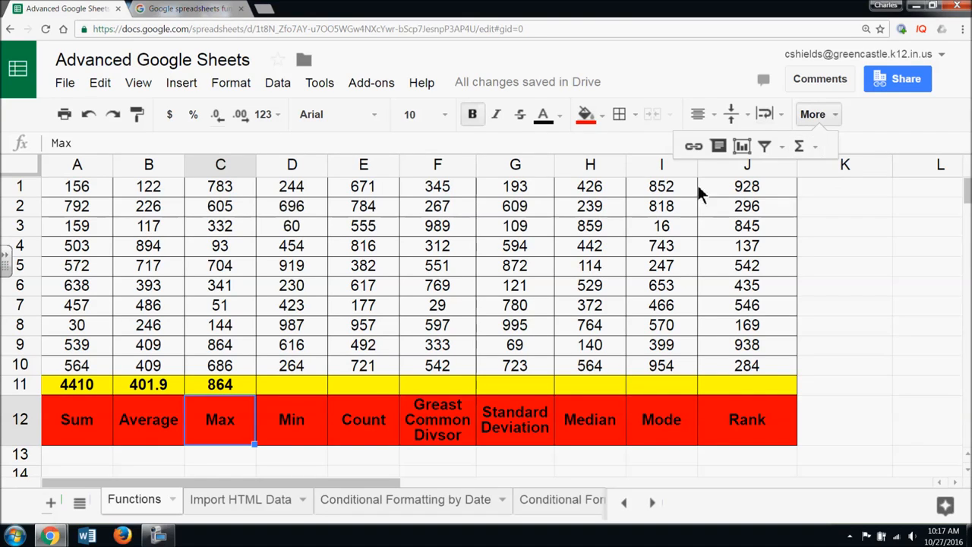
# - Insert the MIN function in cell D11 over the range D1:D10, and compare its formula with the one in C11
pyautogui.click(308, 430)
pyautogui.click(310, 392)
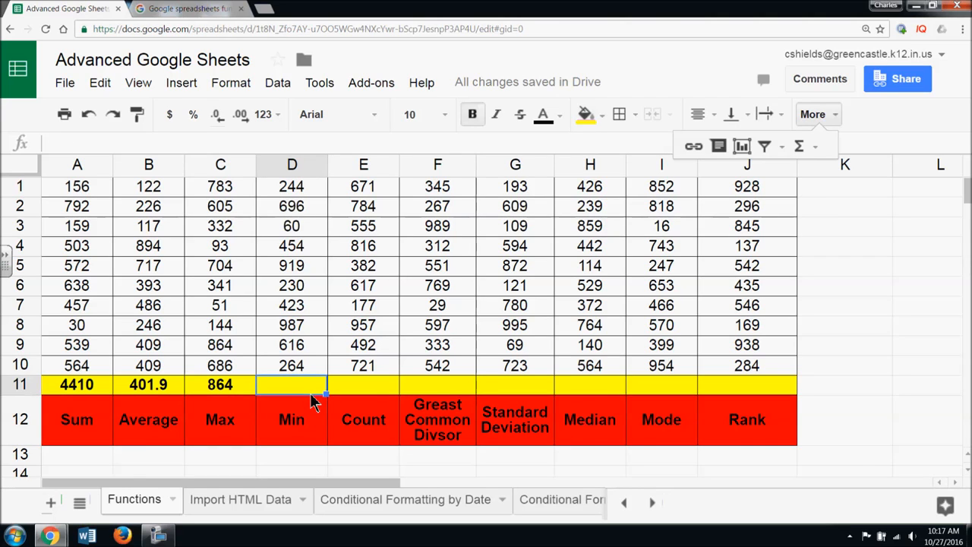
pyautogui.click(810, 144)
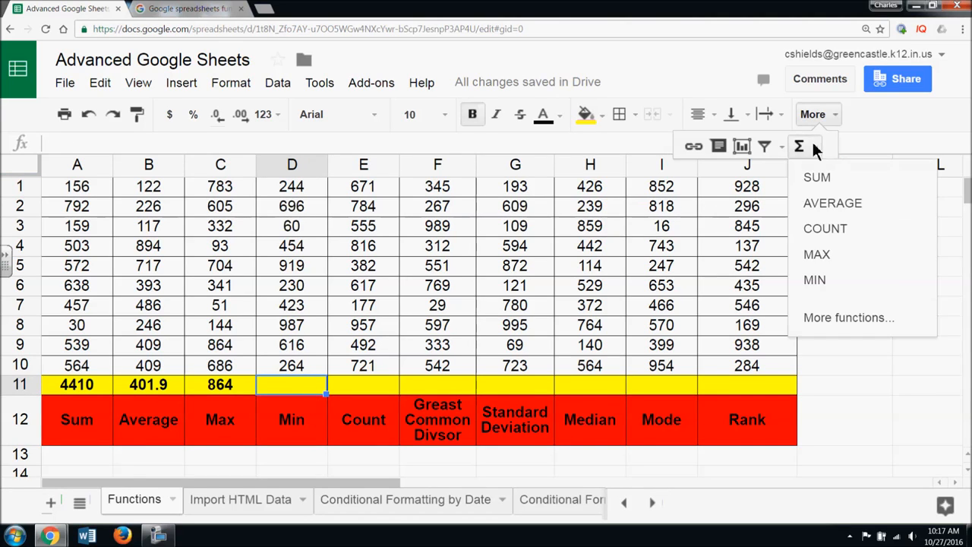
pyautogui.click(846, 278)
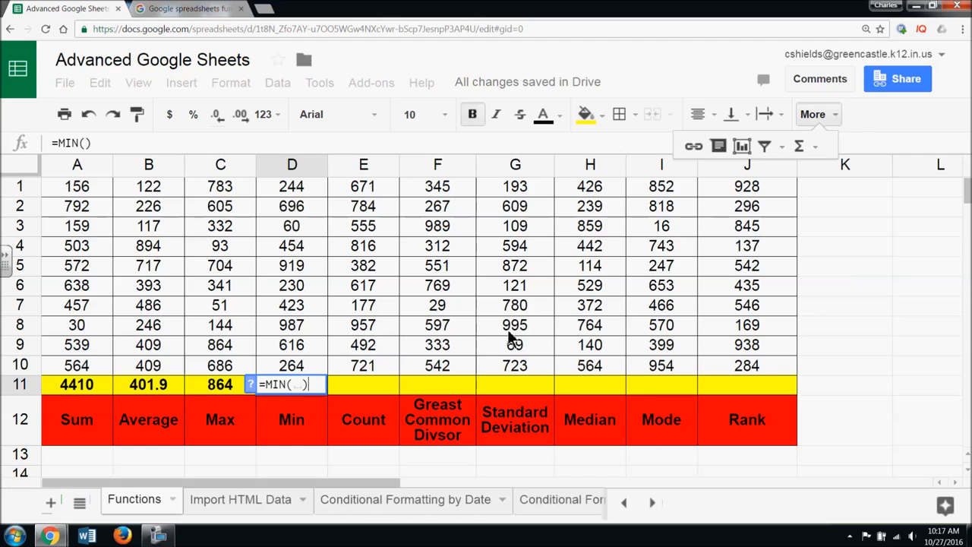
pyautogui.moveTo(301, 366); pyautogui.dragTo(298, 197)
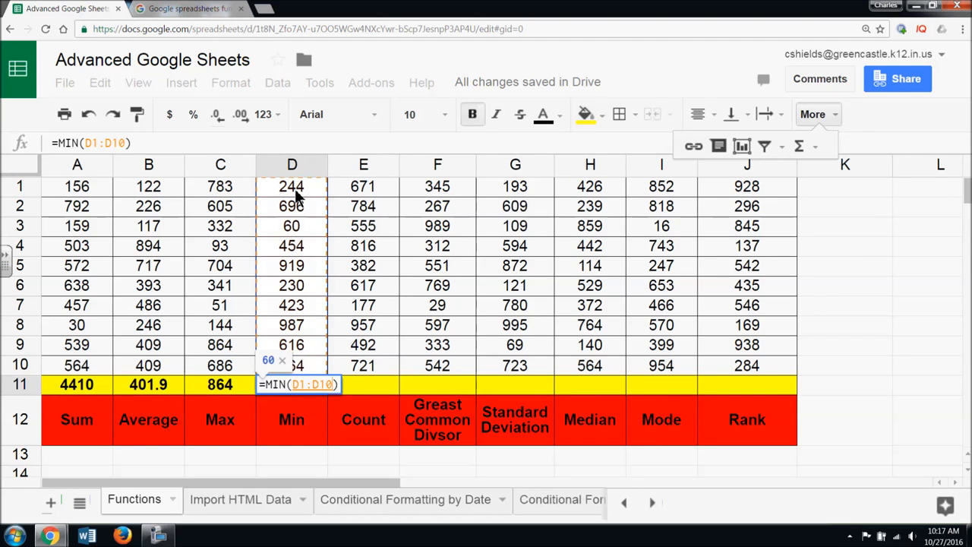
pyautogui.press('Return')
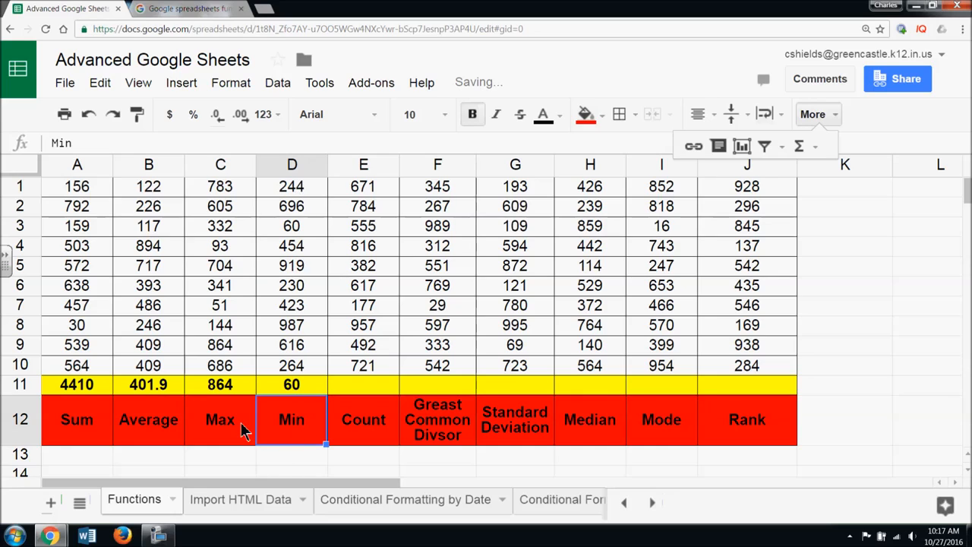
pyautogui.click(243, 385)
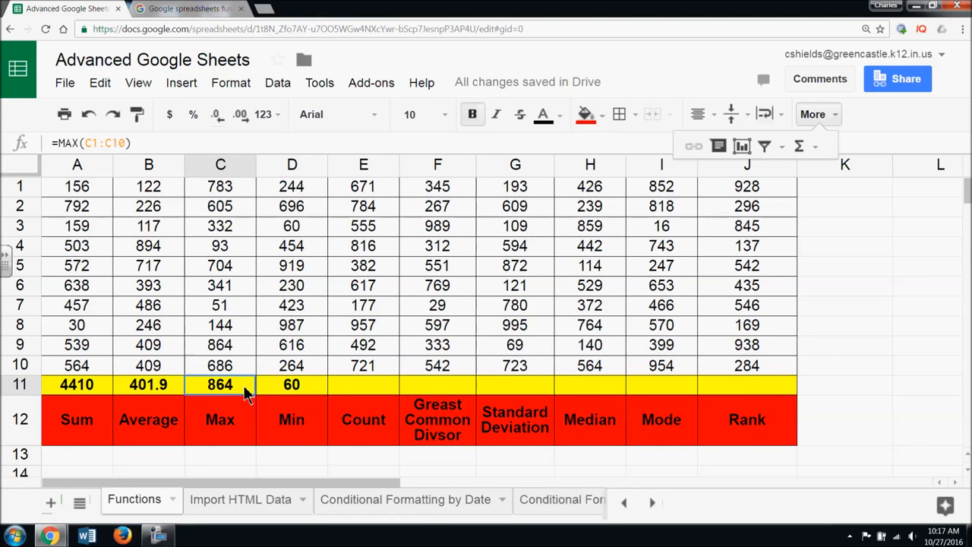
pyautogui.click(291, 391)
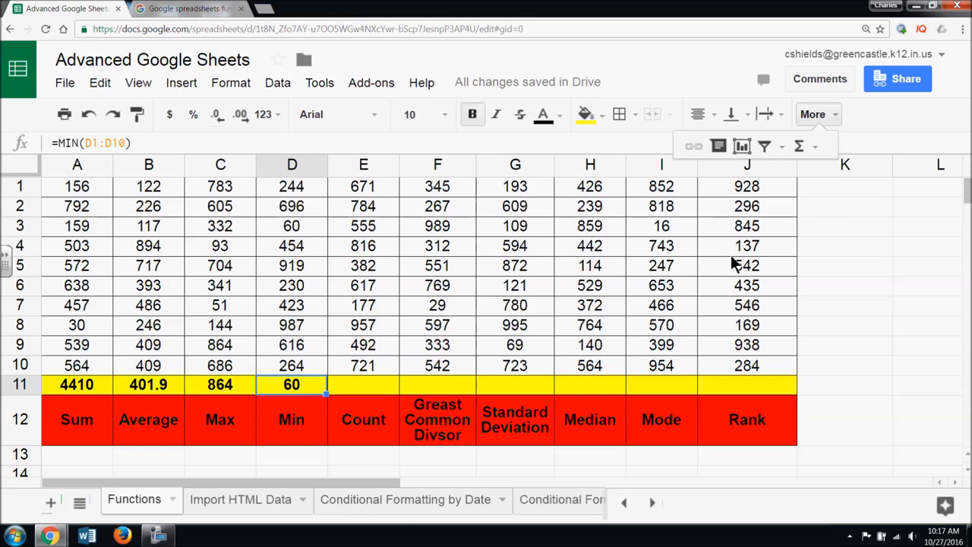
# - Insert the COUNT function in cell E11 over the range E1:E10
pyautogui.click(362, 390)
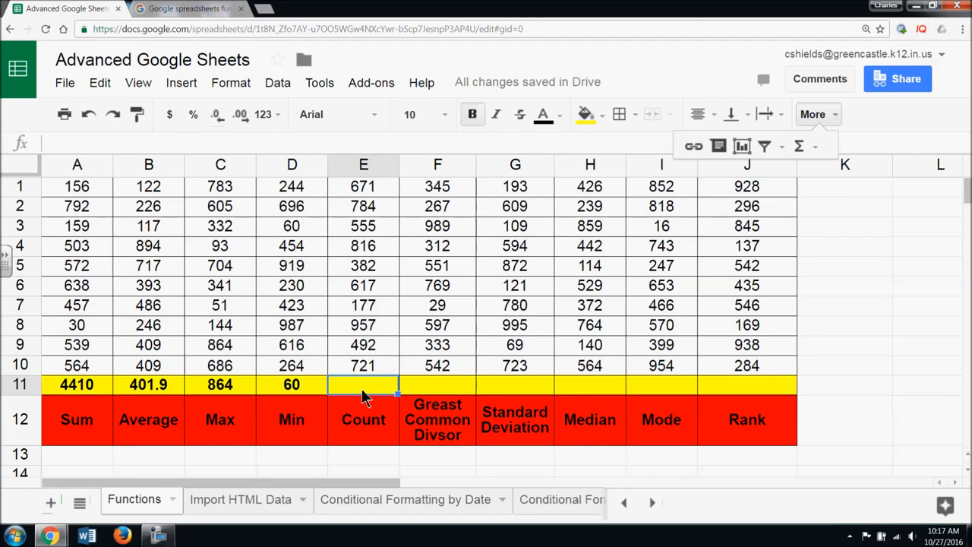
pyautogui.write('=')
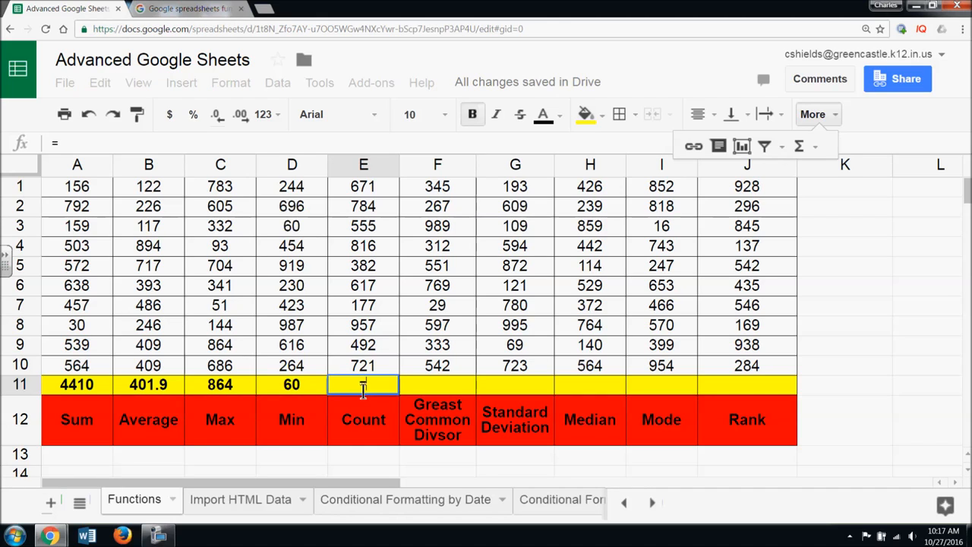
pyautogui.click(818, 147)
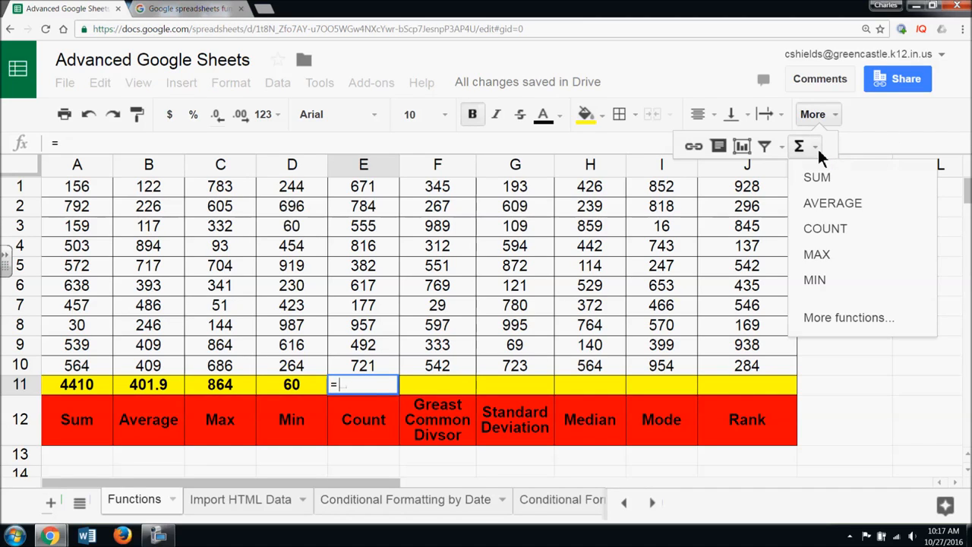
pyautogui.click(825, 229)
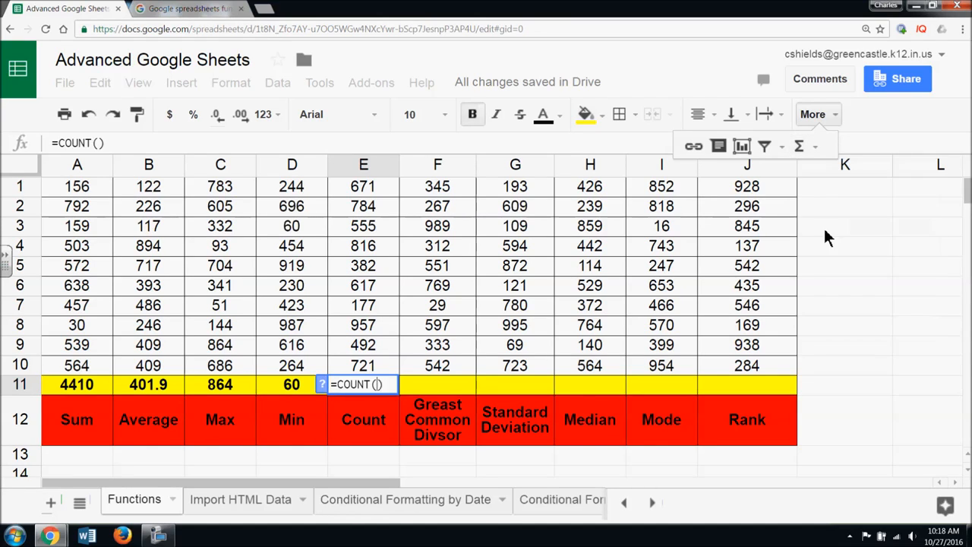
pyautogui.moveTo(367, 369); pyautogui.dragTo(362, 191)
pyautogui.press('Return')
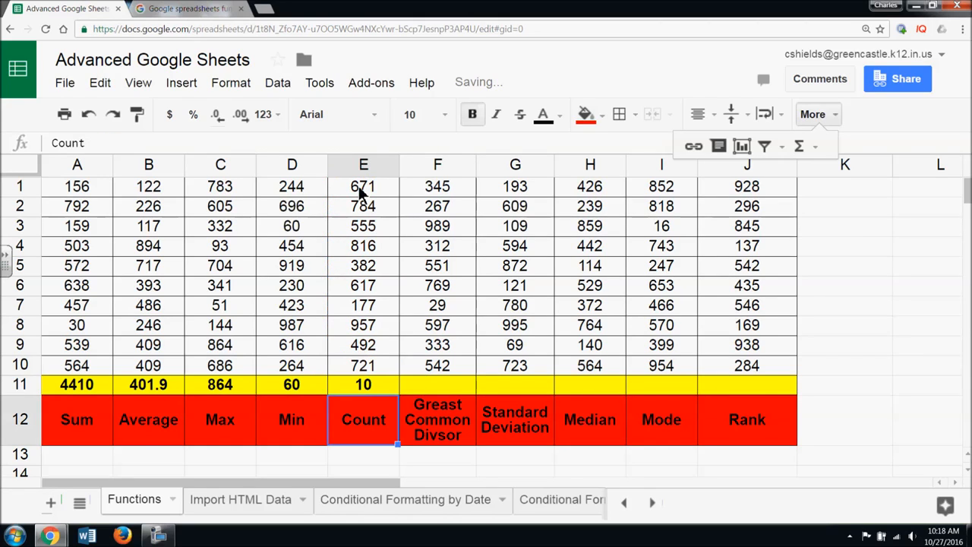
# - Clear the value in cell E3 to test the count in E11, and enter 555 in E3 again
pyautogui.click(366, 231)
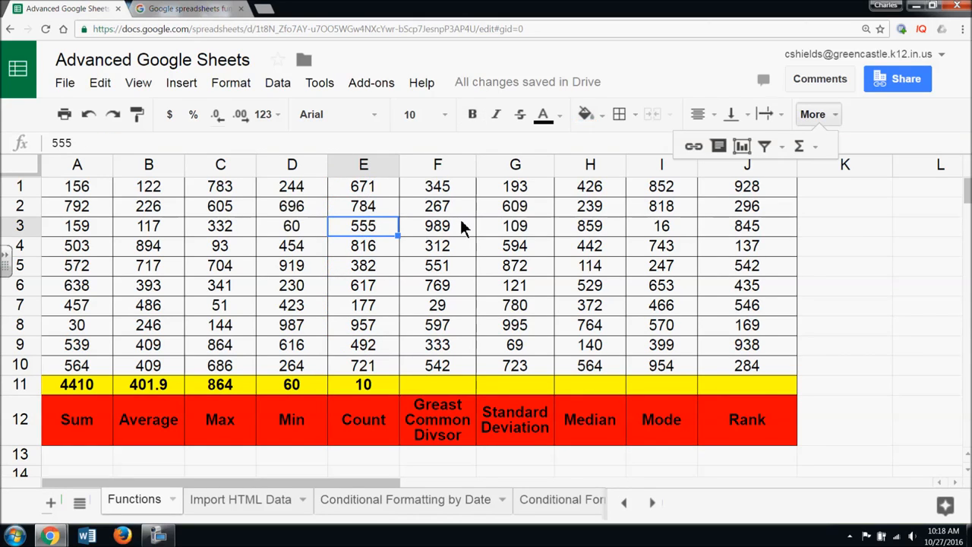
pyautogui.press('Delete')
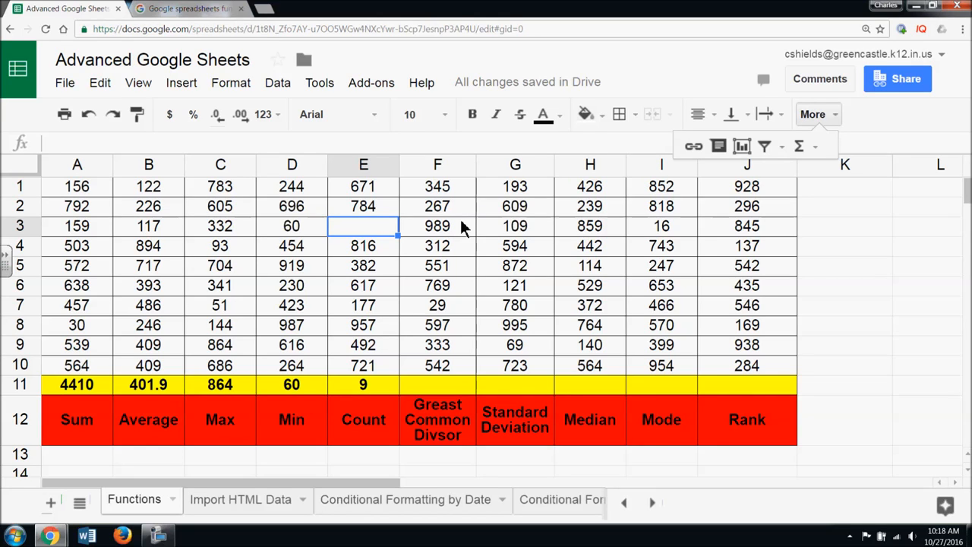
pyautogui.write('55')
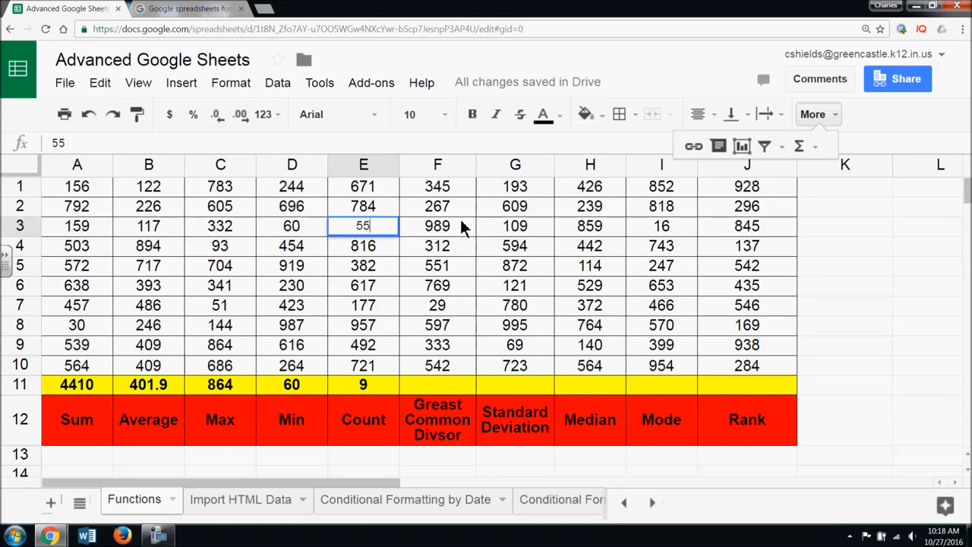
pyautogui.press('Return')
pyautogui.press('Up')
pyautogui.press('Up')
pyautogui.press('Down')
pyautogui.write('555')
pyautogui.press('Return')
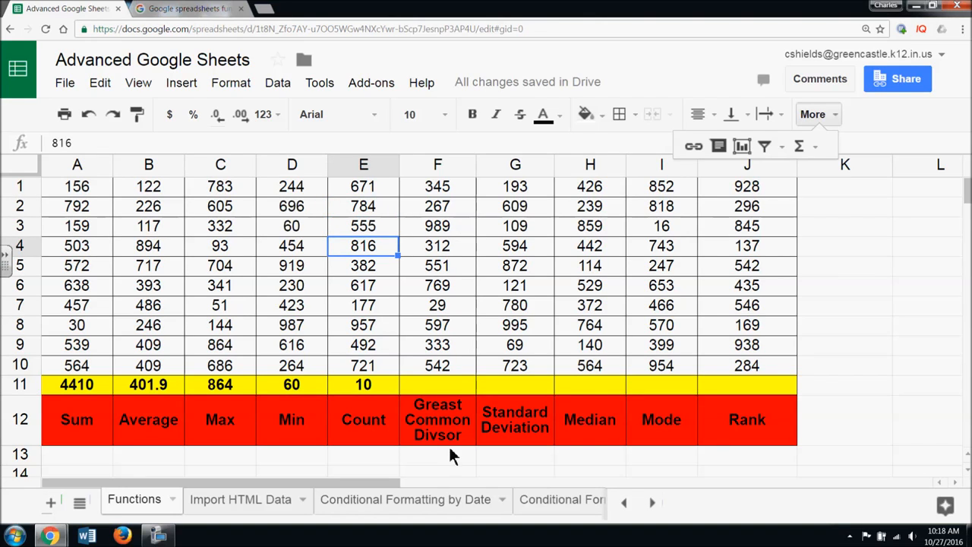
# - Select cell F11 and look up the greatest common divisor function by filtering the Google spreadsheets function list for Divisor
pyautogui.click(445, 393)
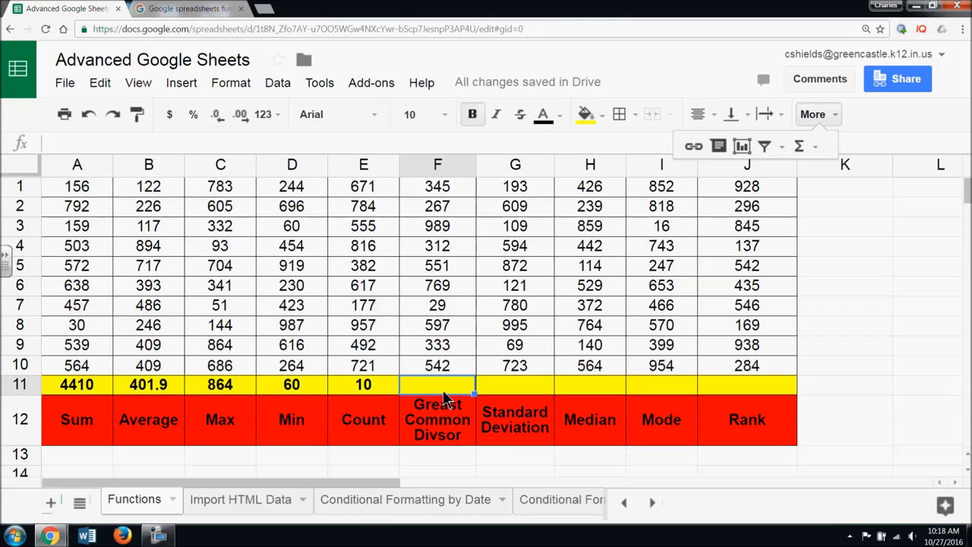
pyautogui.click(833, 116)
pyautogui.click(833, 116)
pyautogui.click(816, 146)
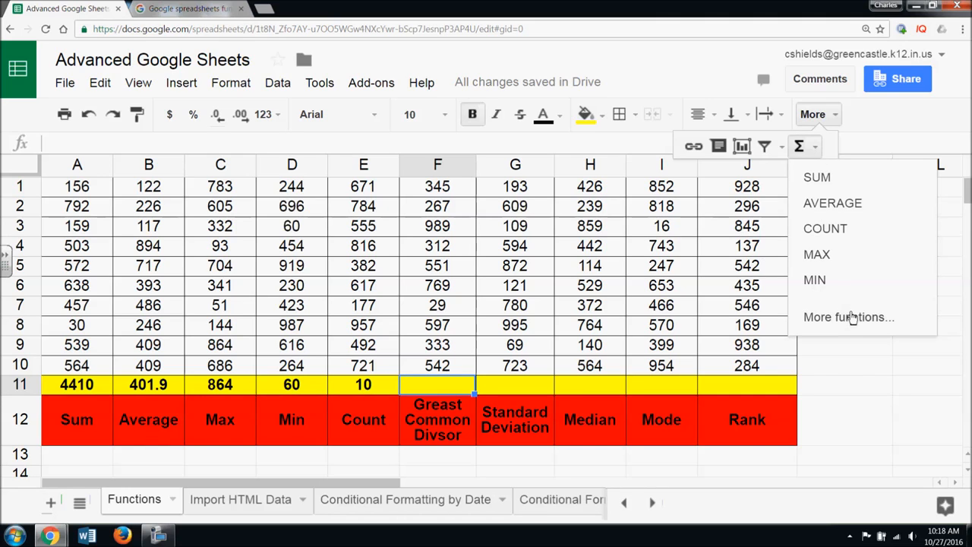
pyautogui.click(218, 7)
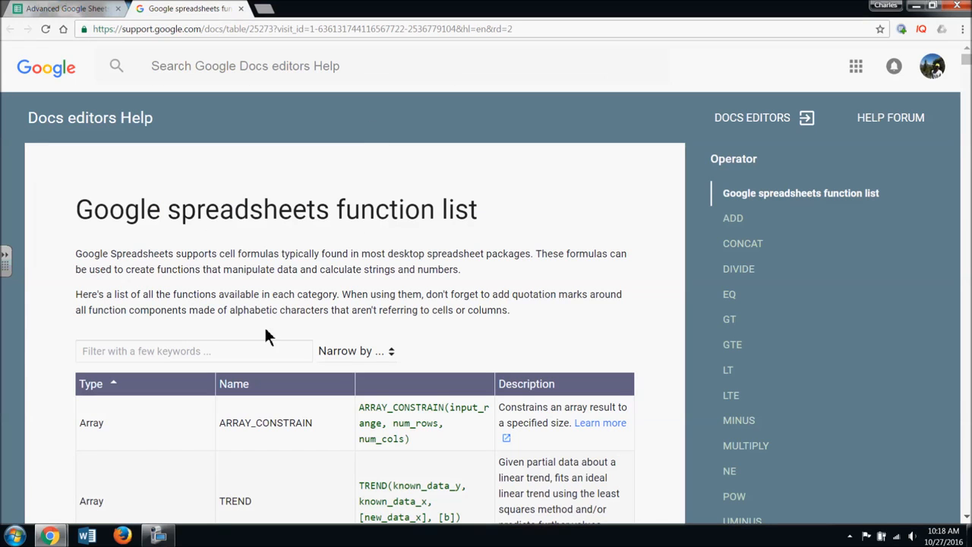
pyautogui.click(225, 348)
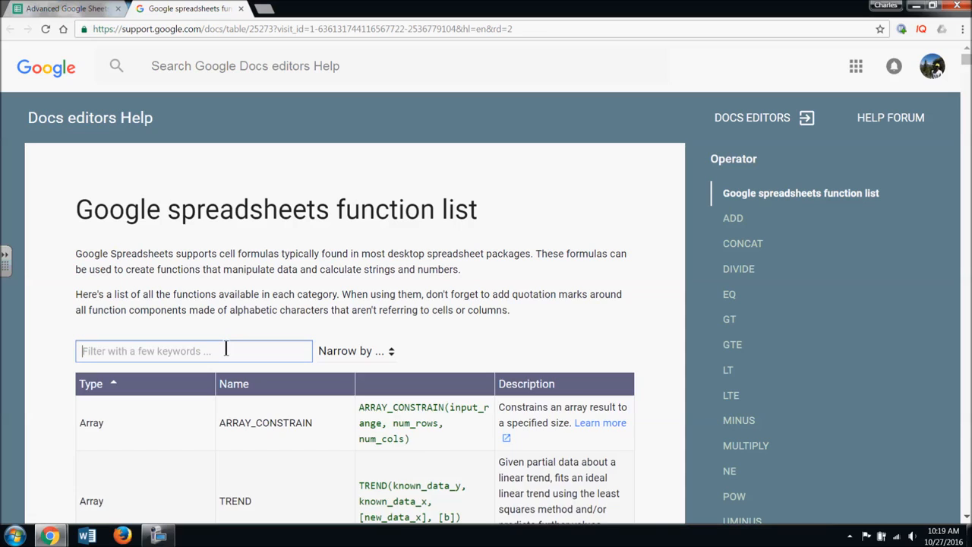
pyautogui.write('Divis')
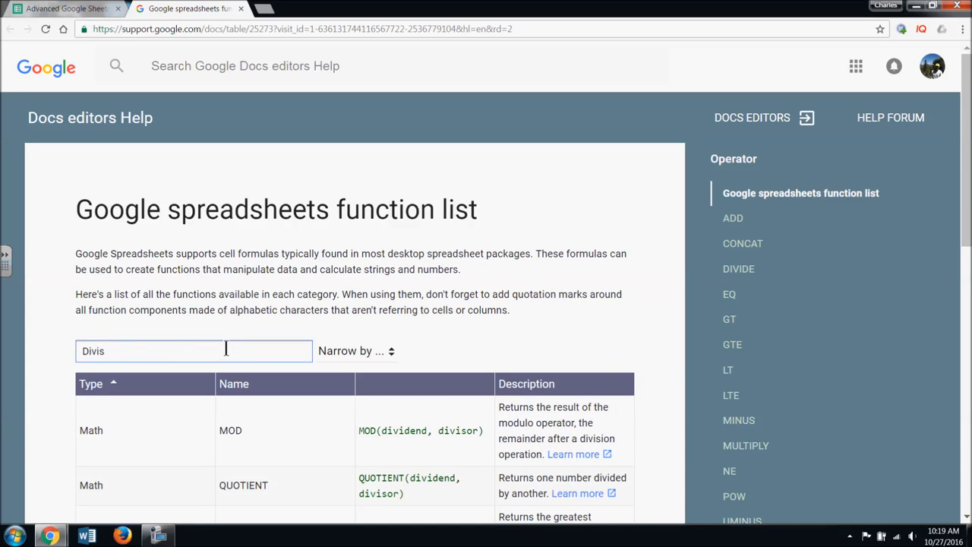
pyautogui.write('or')
pyautogui.scroll(-3, 446, 380)
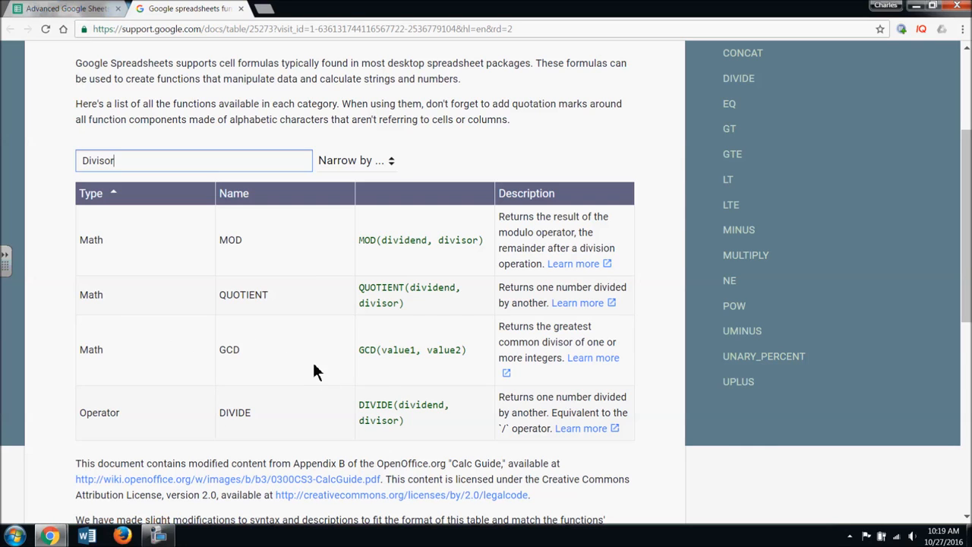
pyautogui.scroll(3, 277, 225)
# - Return to the spreadsheet and enter the formula =GCD(F1:F10) in cell F11
pyautogui.click(105, 11)
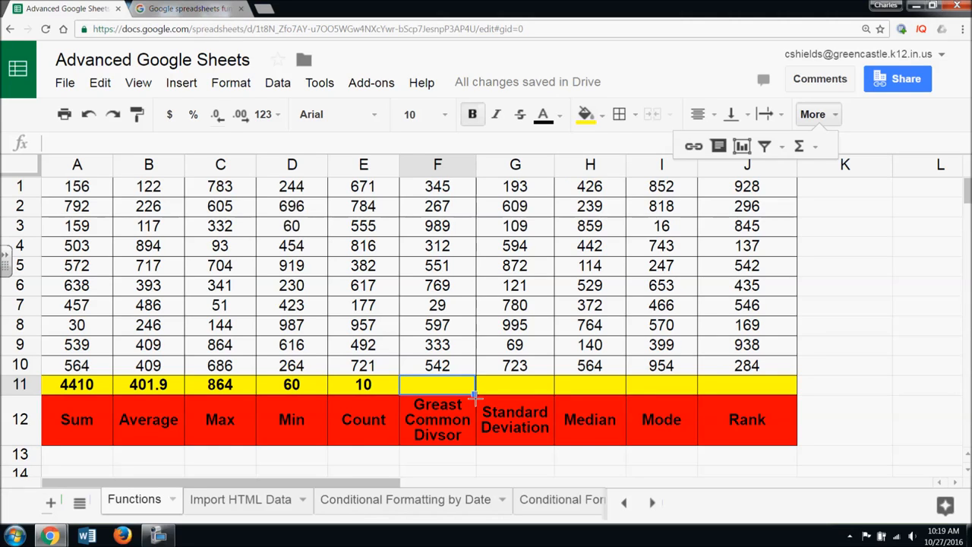
pyautogui.write('=')
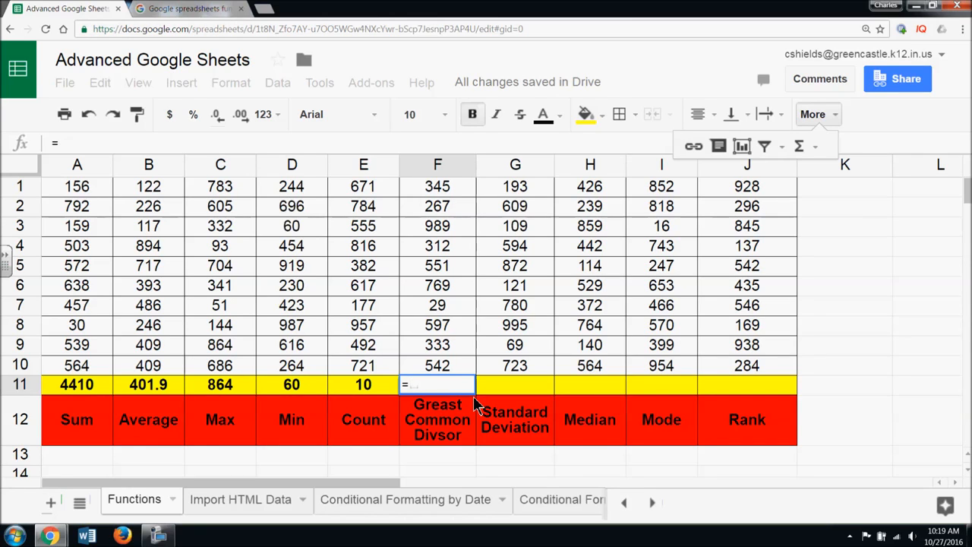
pyautogui.write('G')
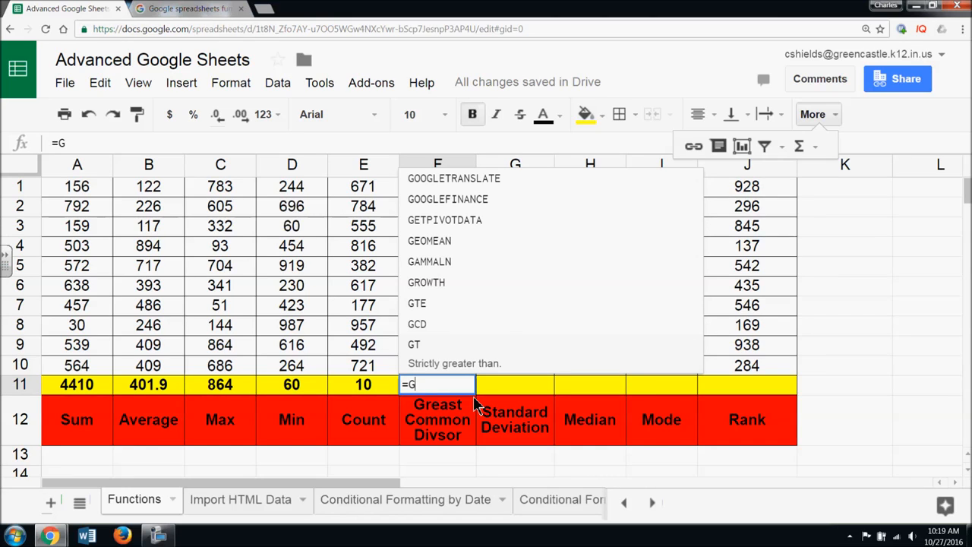
pyautogui.write('CD')
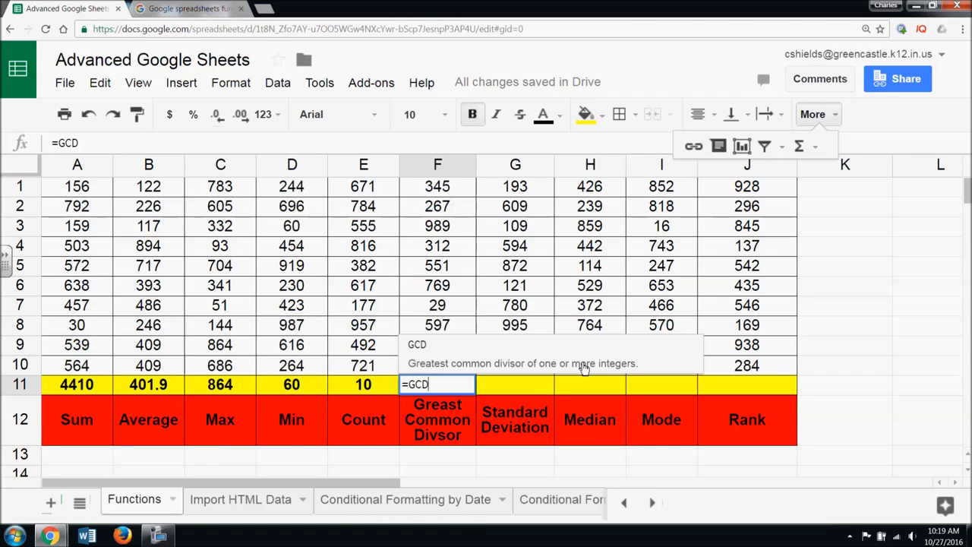
pyautogui.write('(')
pyautogui.moveTo(439, 367); pyautogui.dragTo(446, 183)
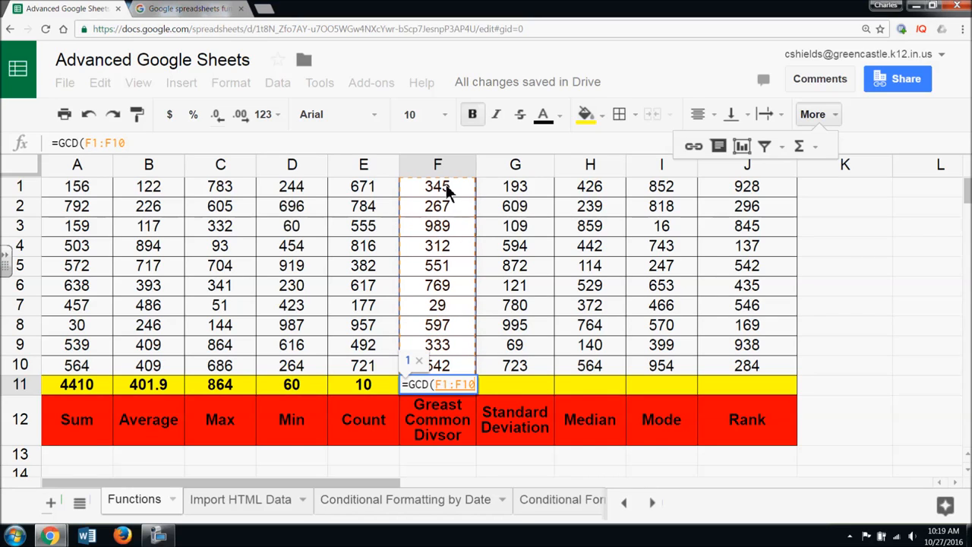
pyautogui.write(')')
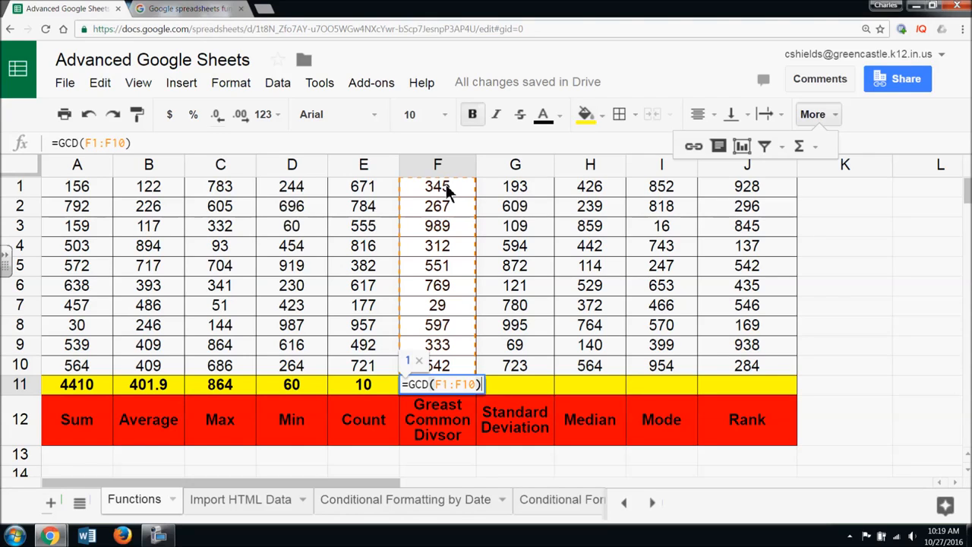
pyautogui.press('Return')
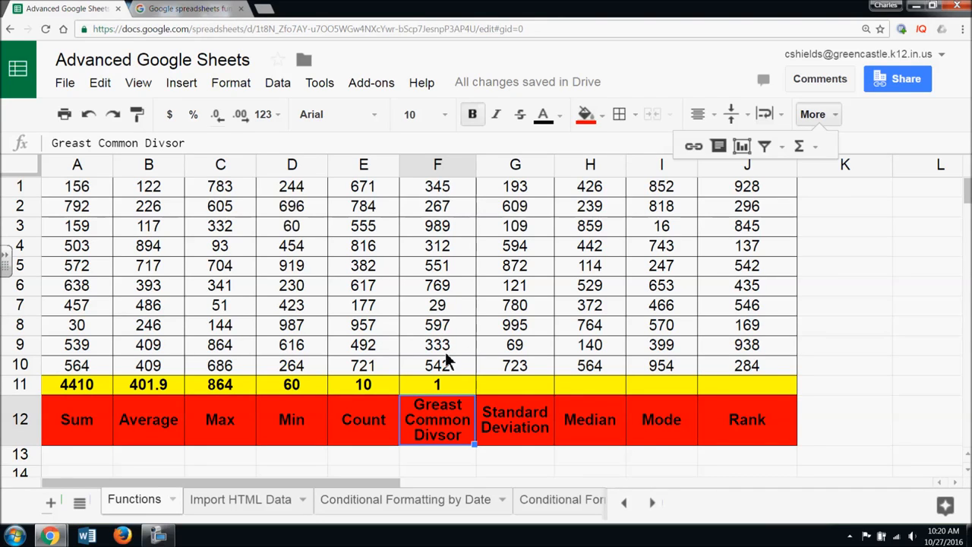
# - Select cell G11, look up Standard Deviation in the Google spreadsheets function list, and return to the spreadsheet
pyautogui.click(528, 389)
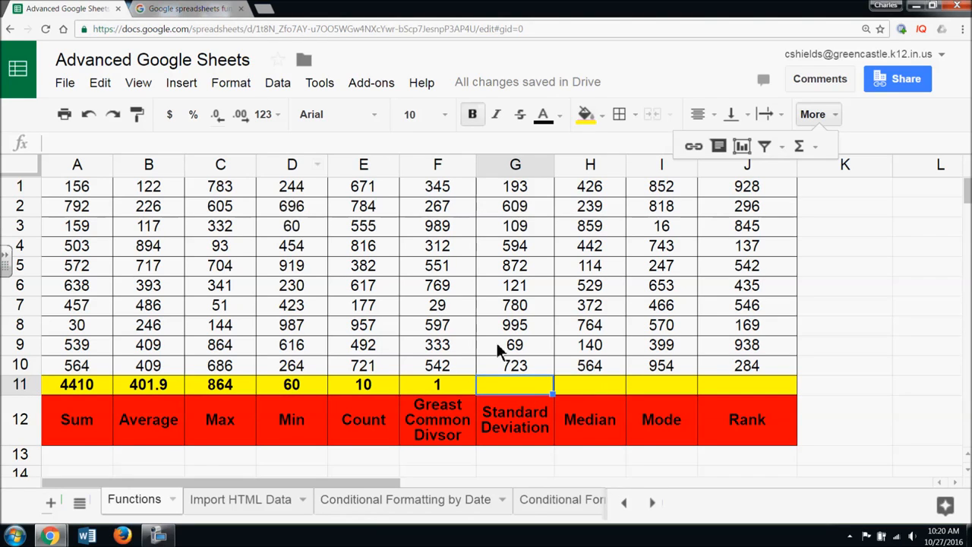
pyautogui.click(196, 8)
pyautogui.moveTo(141, 351); pyautogui.dragTo(48, 349)
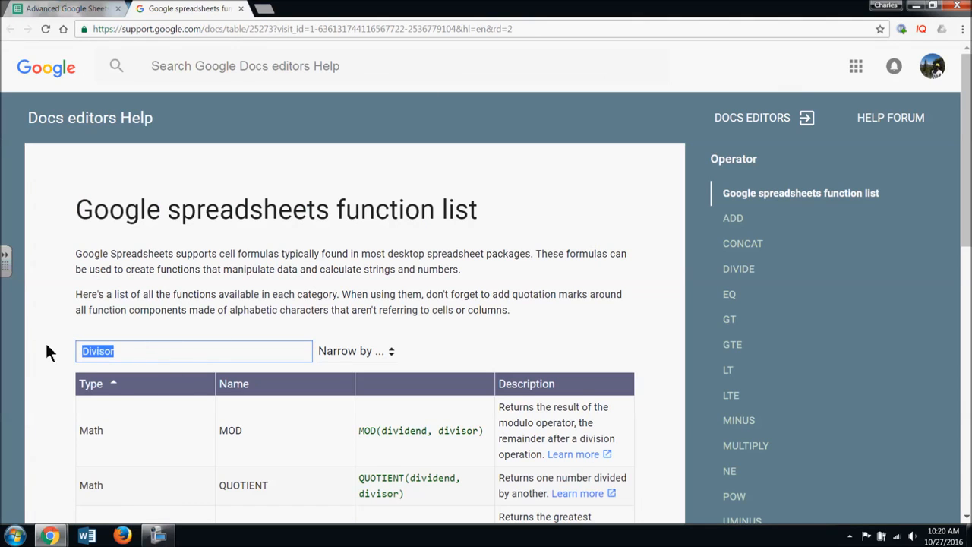
pyautogui.write('Statnd')
pyautogui.press('BackSpace')
pyautogui.press('BackSpace')
pyautogui.press('BackSpace')
pyautogui.write('ndard Deviation')
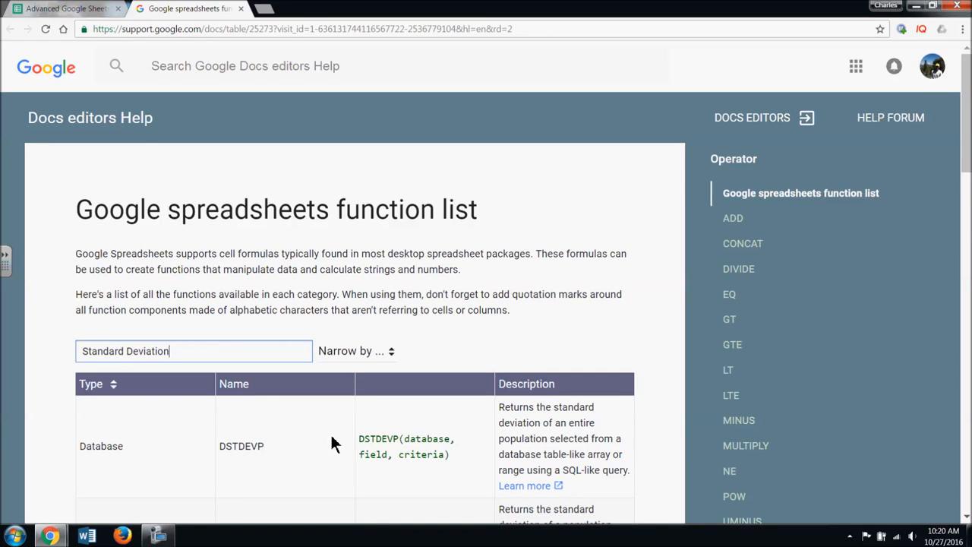
pyautogui.scroll(-4, 443, 454)
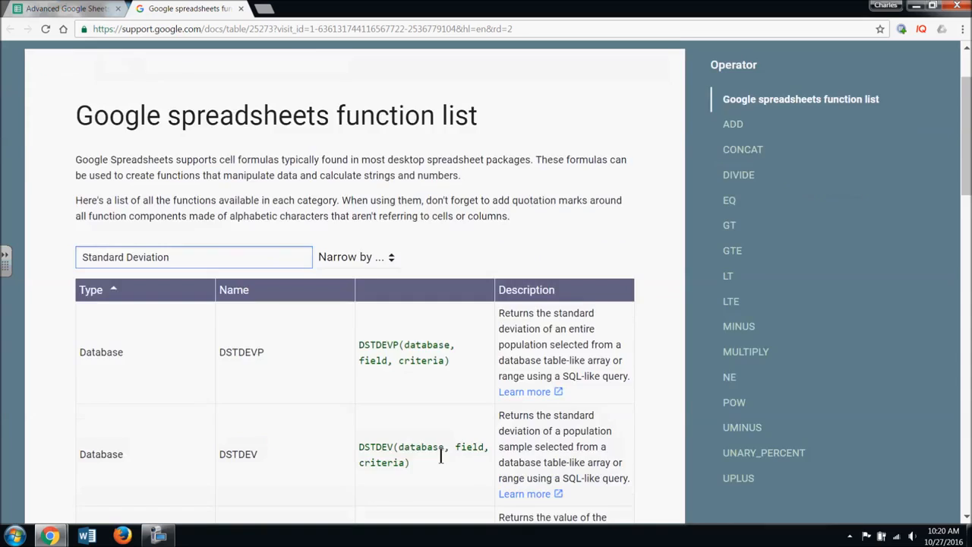
pyautogui.scroll(-2, 441, 456)
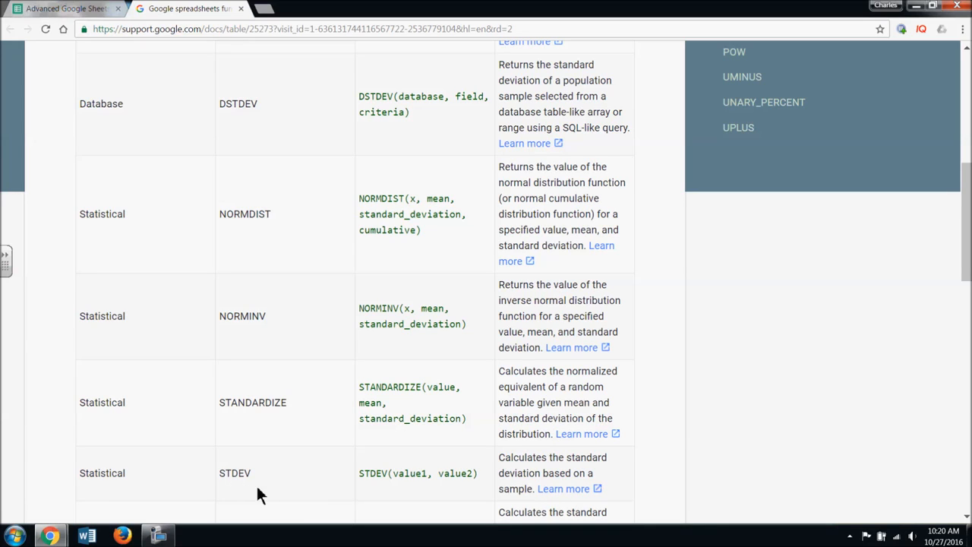
pyautogui.click(92, 10)
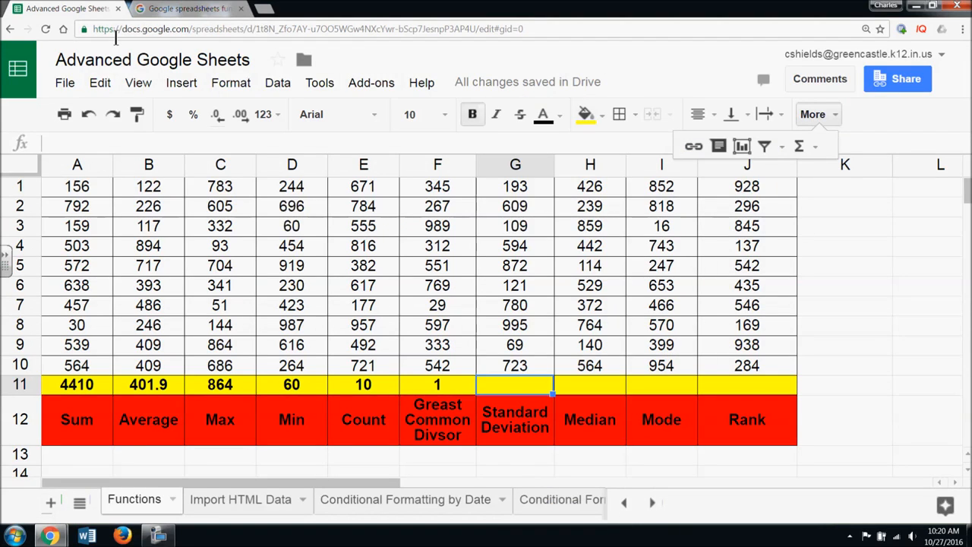
# - Enter the formula =STDEV(G1:G10) in cell G11
pyautogui.write('=STD')
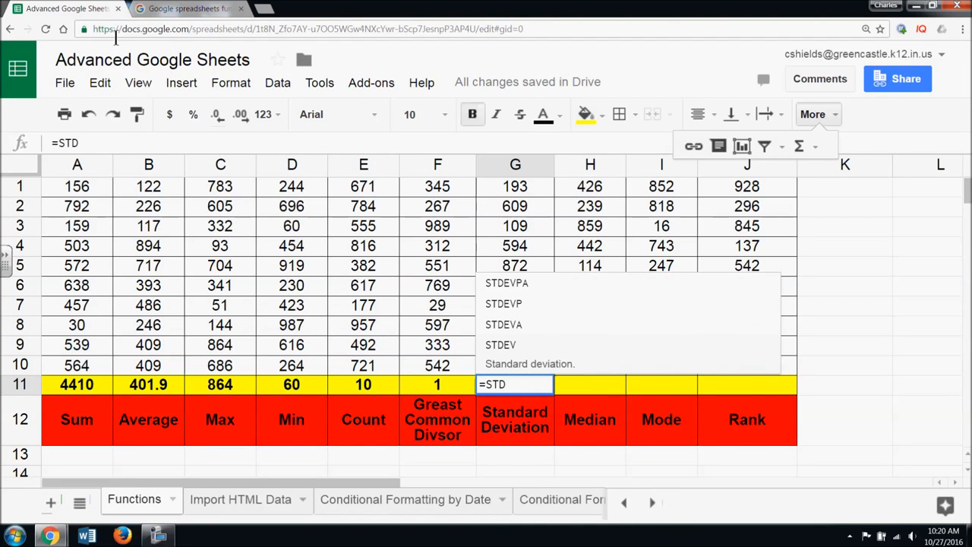
pyautogui.click(516, 363)
pyautogui.click(529, 365)
pyautogui.moveTo(530, 365); pyautogui.dragTo(524, 199)
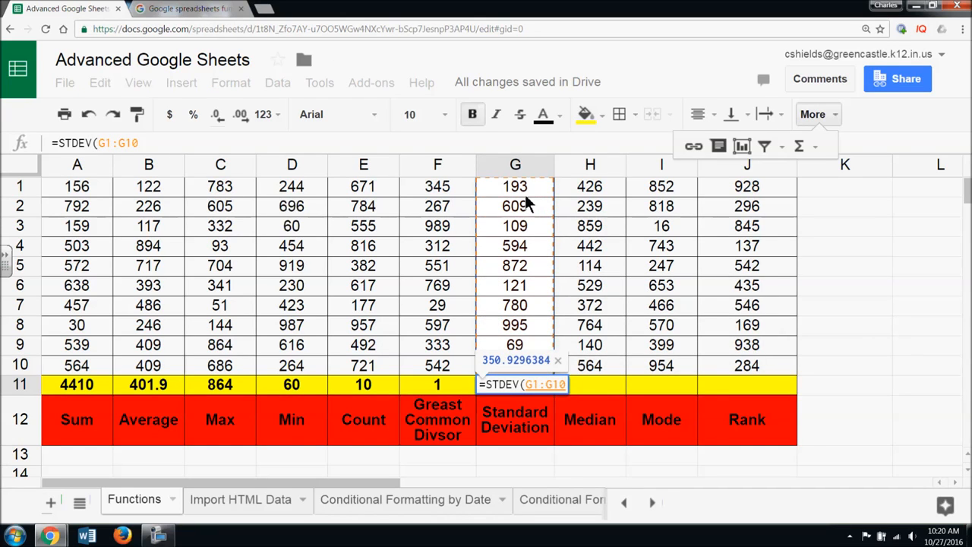
pyautogui.write(')')
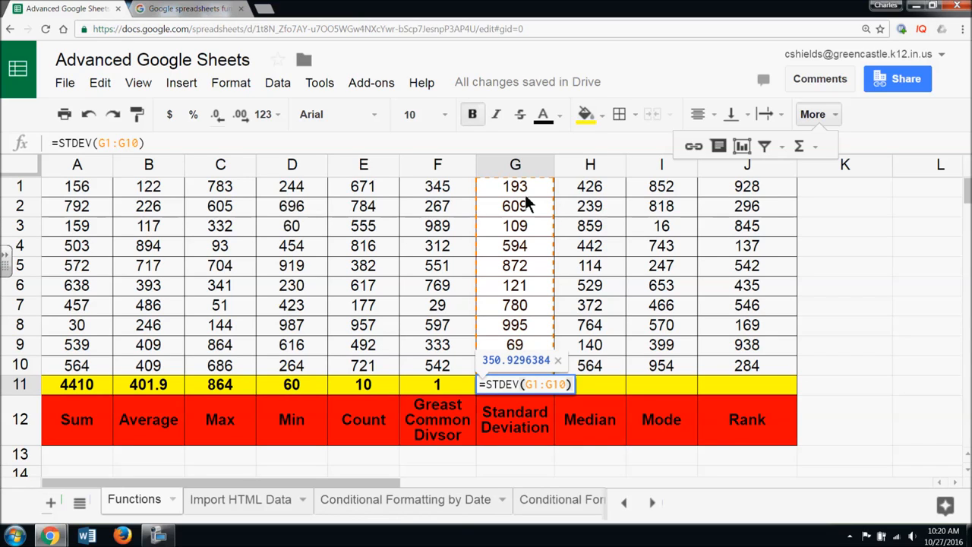
pyautogui.press('Return')
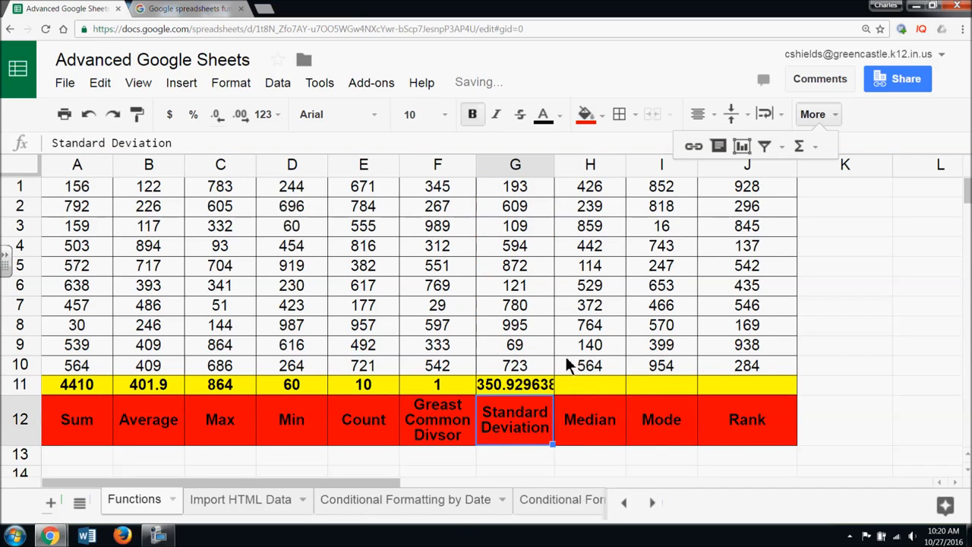
# - Apply the Number format with two decimals to the standard deviation in G11, and select cell H11
pyautogui.click(541, 389)
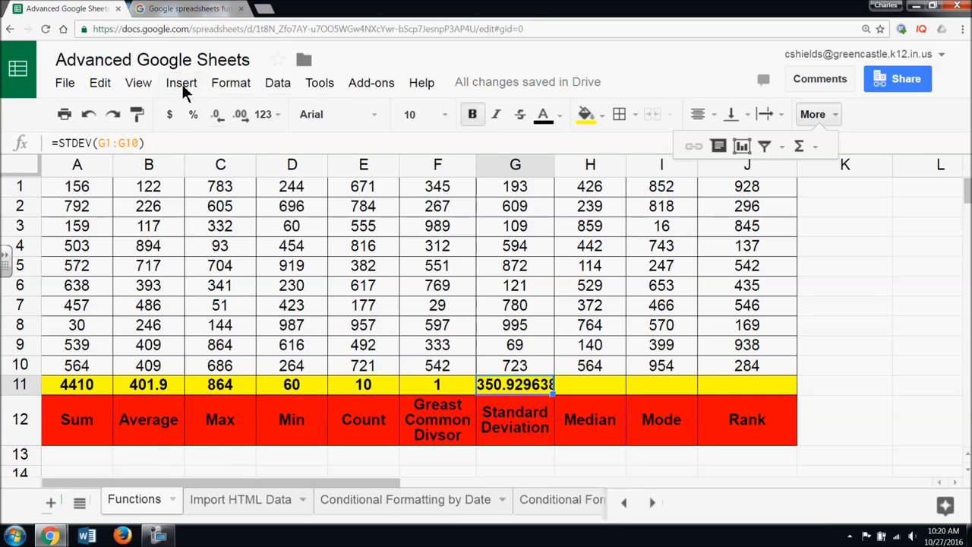
pyautogui.click(231, 83)
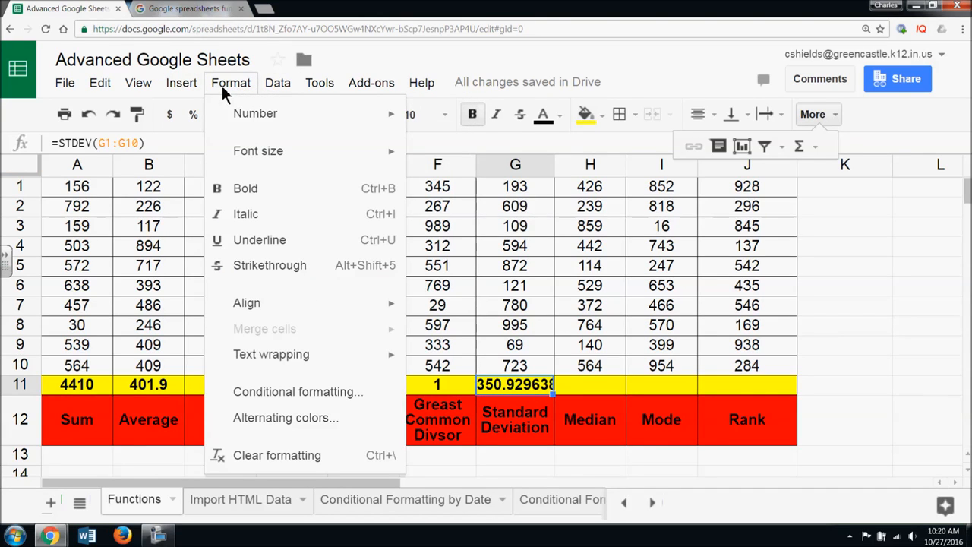
pyautogui.moveTo(278, 124)
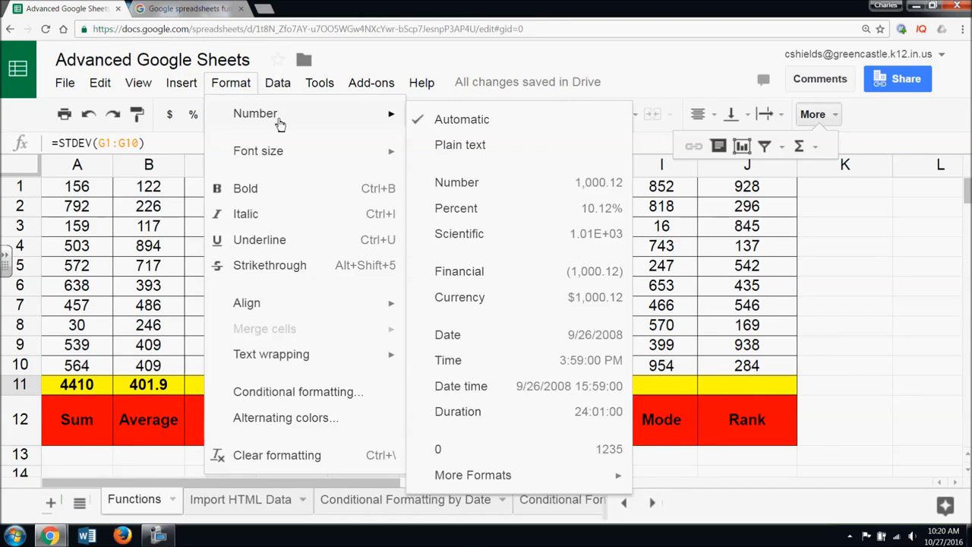
pyautogui.click(498, 185)
pyautogui.click(903, 456)
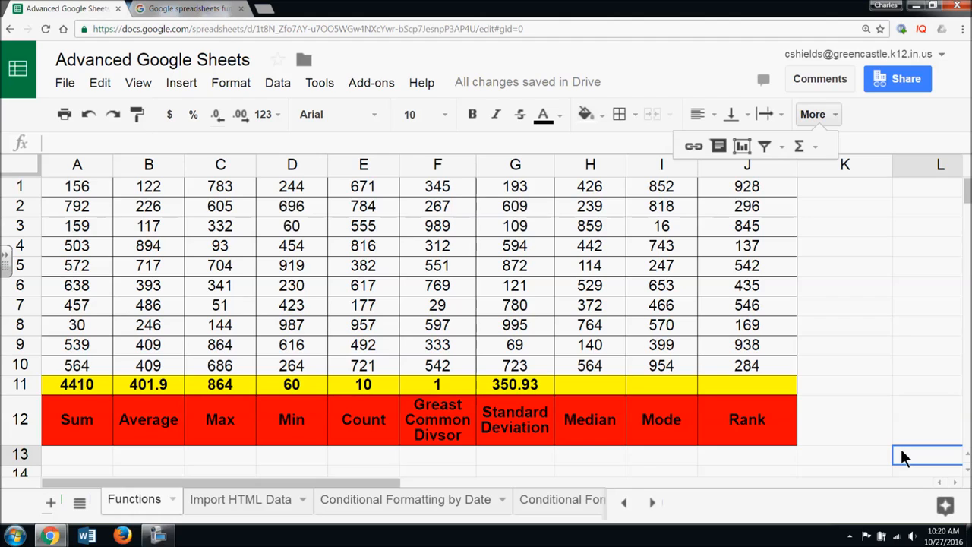
pyautogui.click(613, 390)
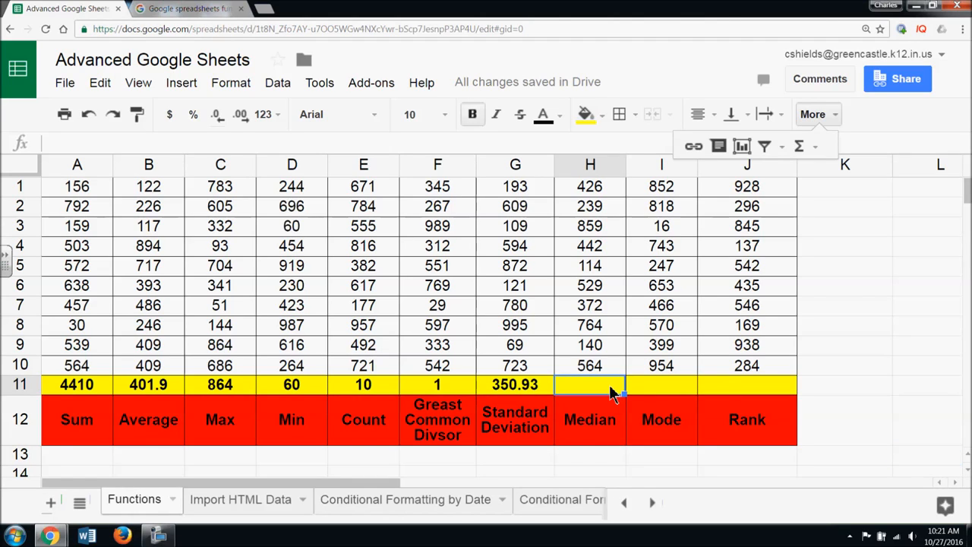
pyautogui.write('=')
pyautogui.press('BackSpace')
pyautogui.write('M')
pyautogui.press('BackSpace')
pyautogui.press('BackSpace')
pyautogui.write('=Med')
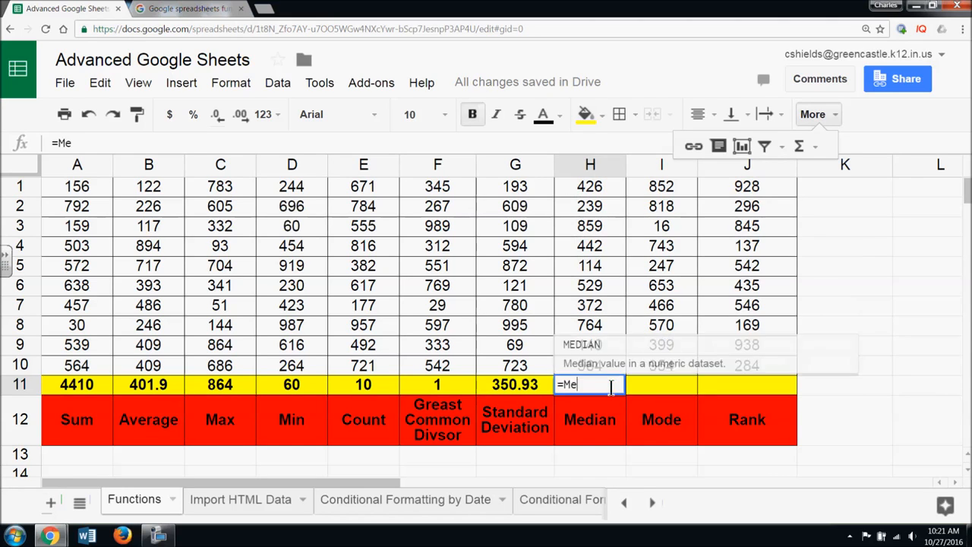
pyautogui.press('BackSpace')
pyautogui.press('BackSpace')
pyautogui.press('BackSpace')
pyautogui.press('BackSpace')
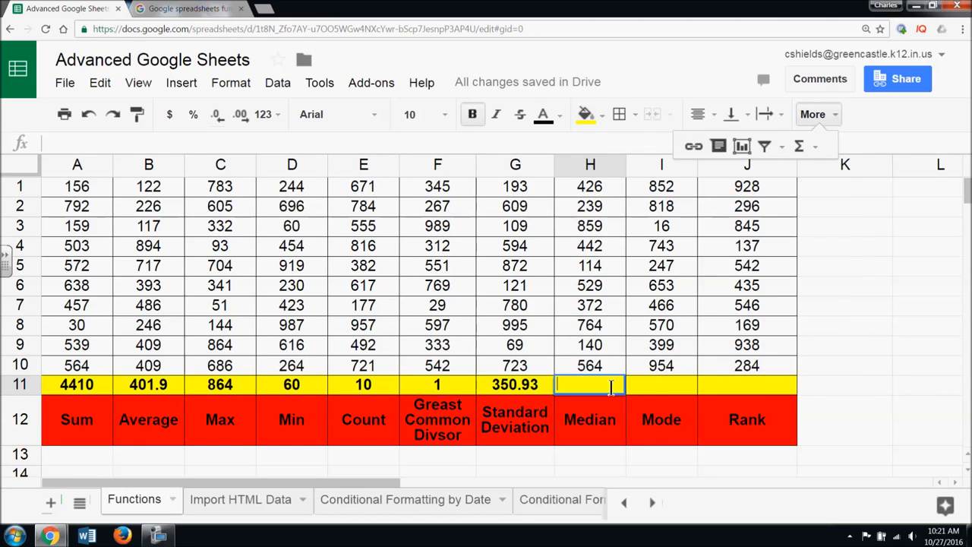
pyautogui.write('+')
pyautogui.press('BackSpace')
# - Enter the formula =MEDIAN(H1:H10) in cell H11
pyautogui.write('=')
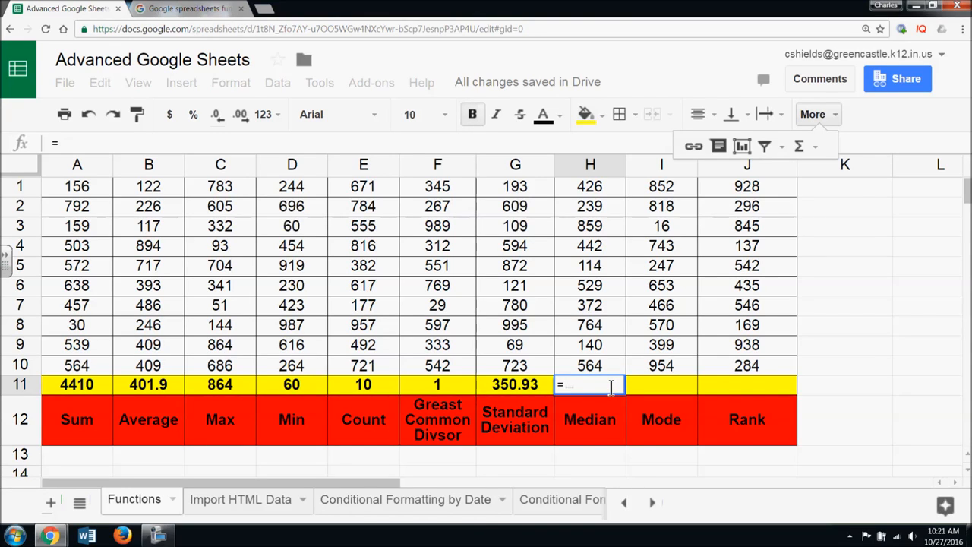
pyautogui.write('Med')
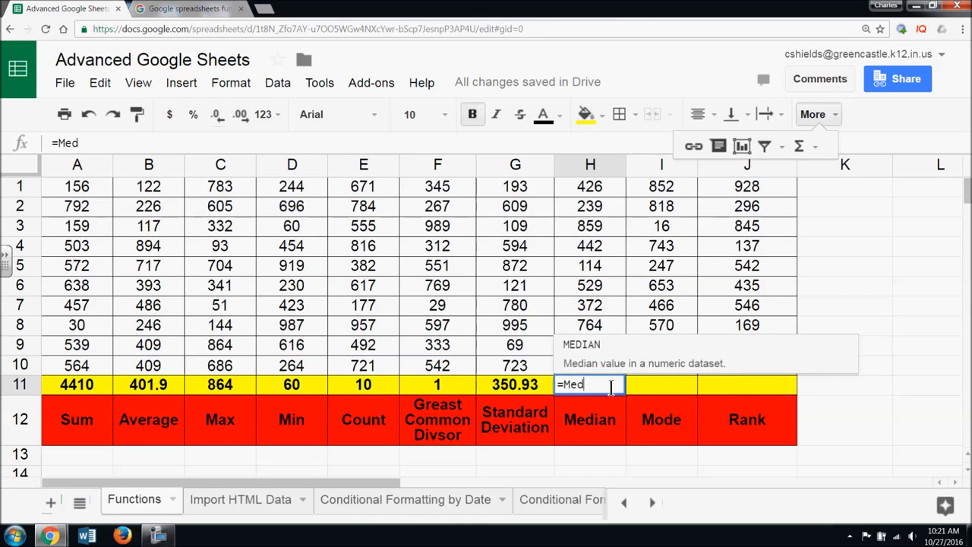
pyautogui.click(639, 360)
pyautogui.moveTo(589, 364); pyautogui.dragTo(598, 200)
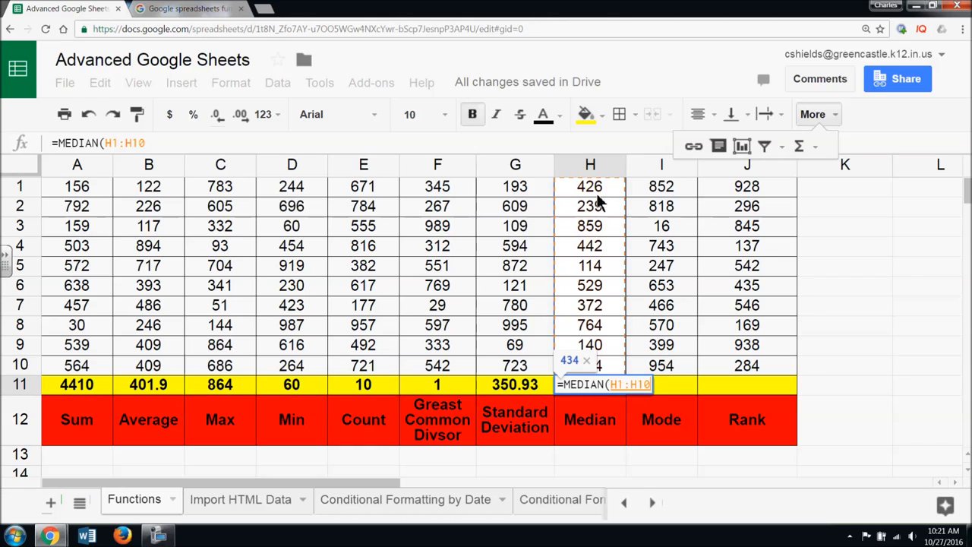
pyautogui.write(')')
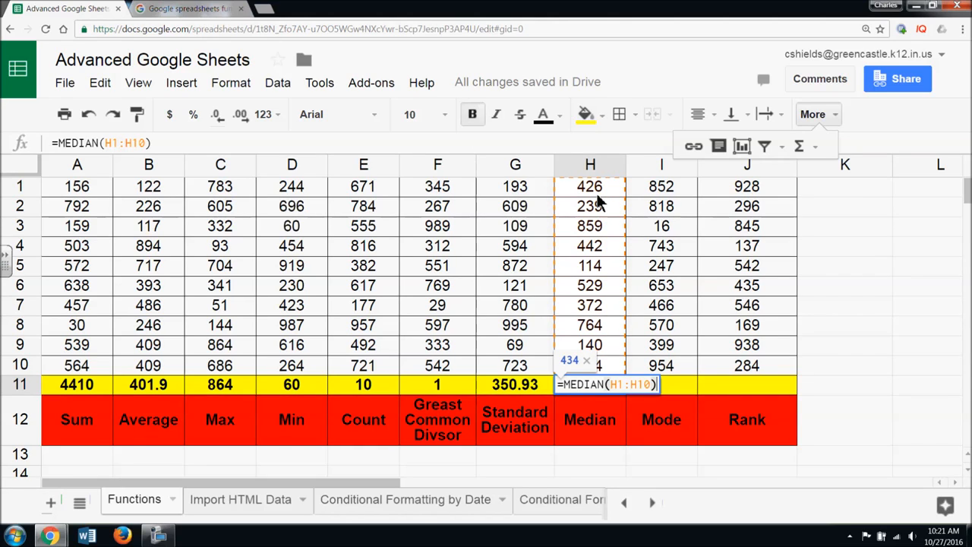
pyautogui.press('Return')
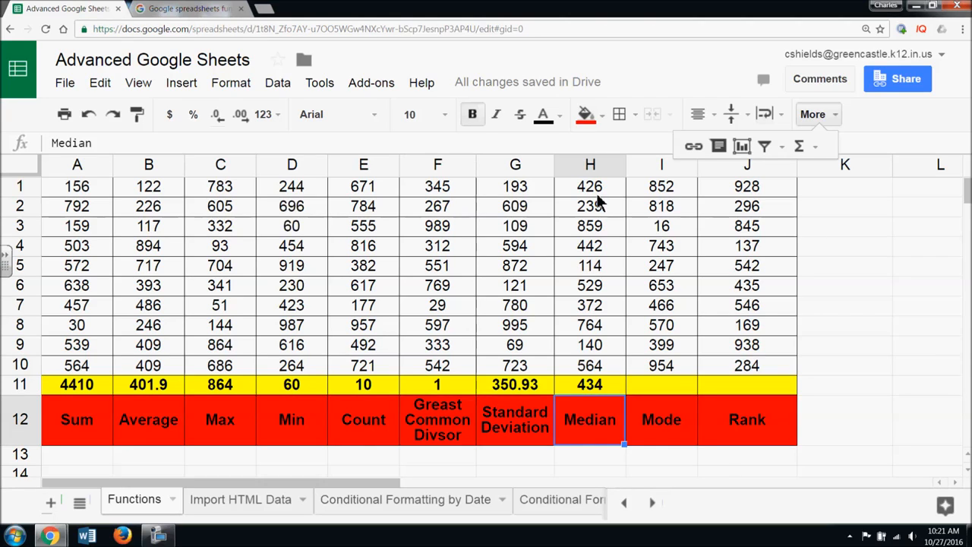
pyautogui.click(819, 145)
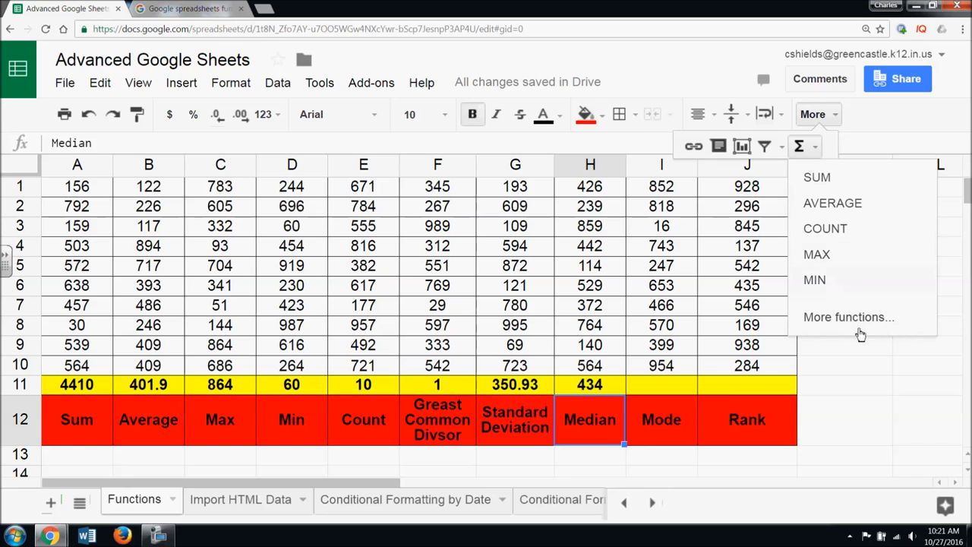
pyautogui.click(171, 8)
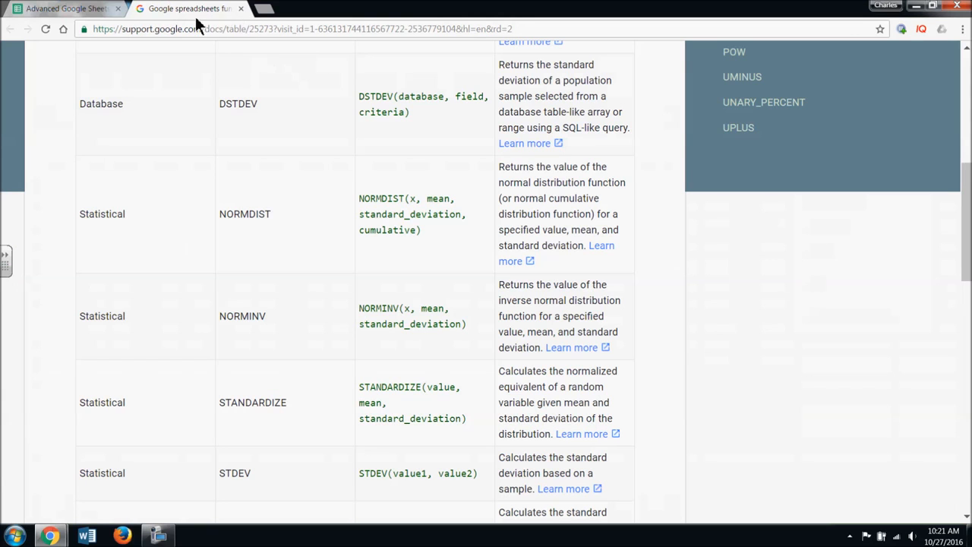
pyautogui.click(72, 9)
# - Enter a MODE formula over the range I1:I10 in cell I11
pyautogui.click(691, 391)
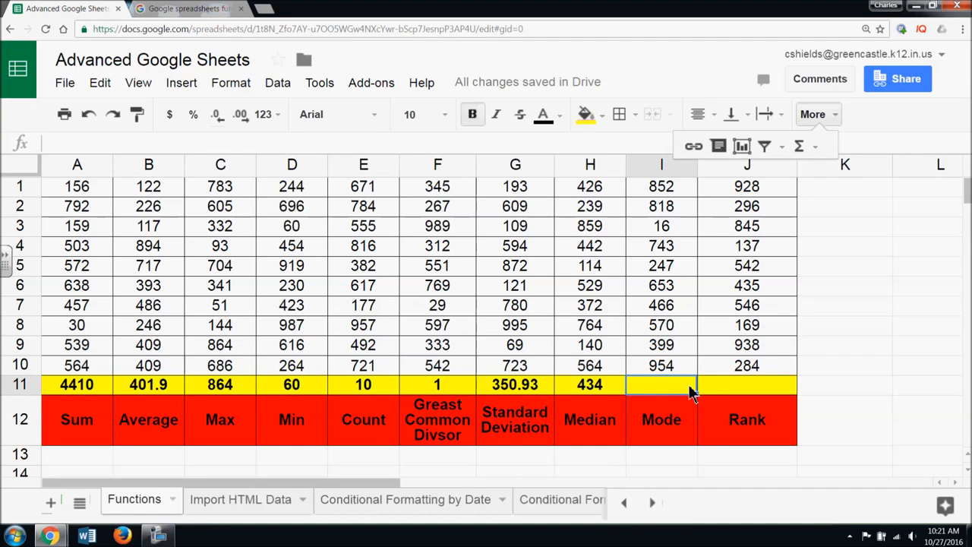
pyautogui.write('=')
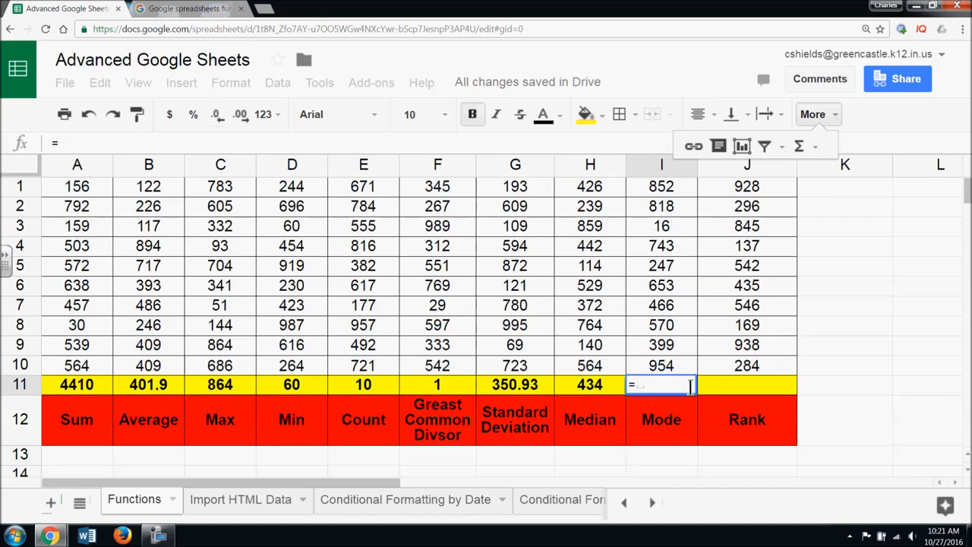
pyautogui.write('Mo')
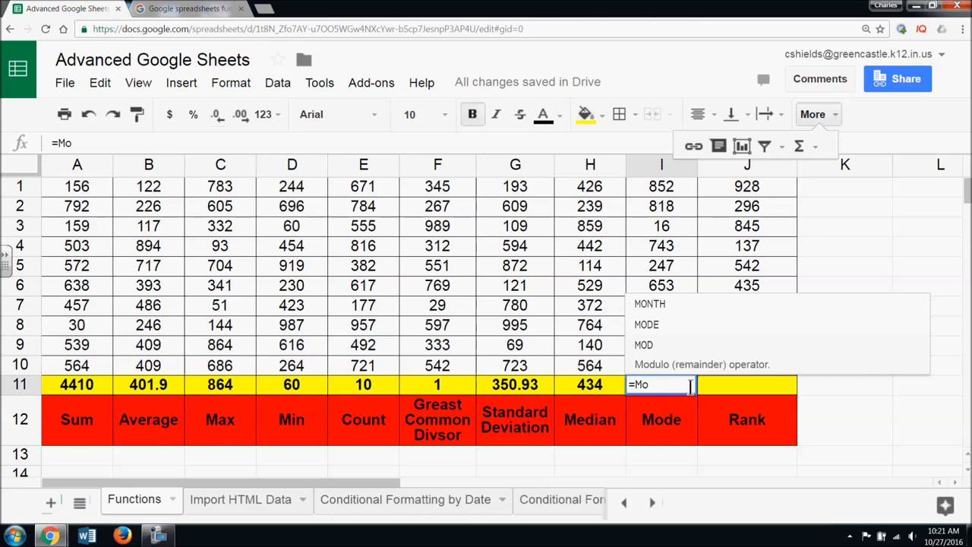
pyautogui.write('d')
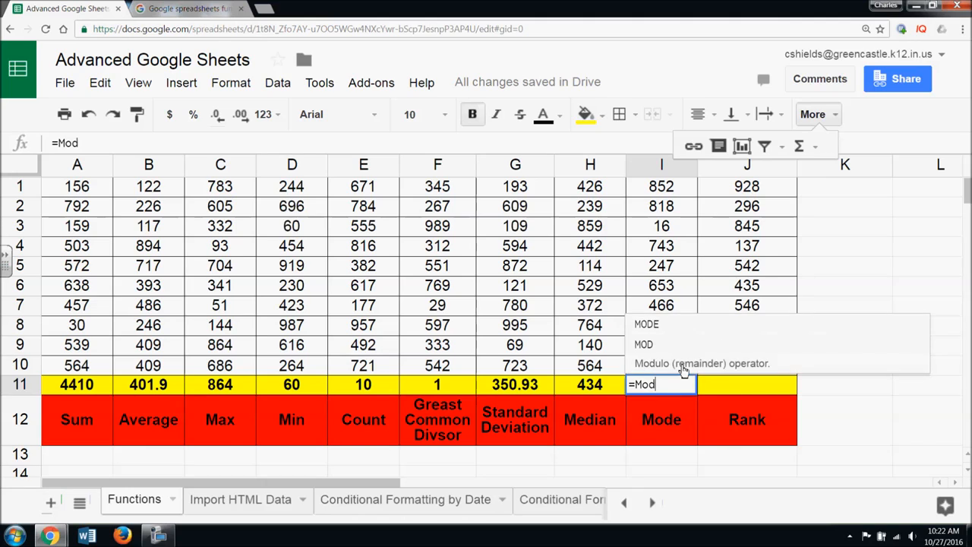
pyautogui.click(675, 330)
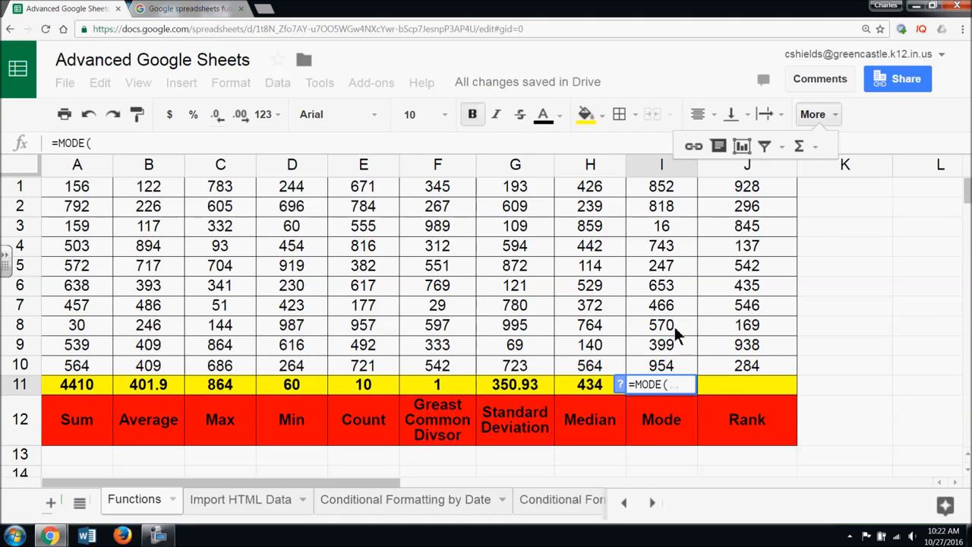
pyautogui.moveTo(663, 366); pyautogui.dragTo(658, 205)
pyautogui.press('Return')
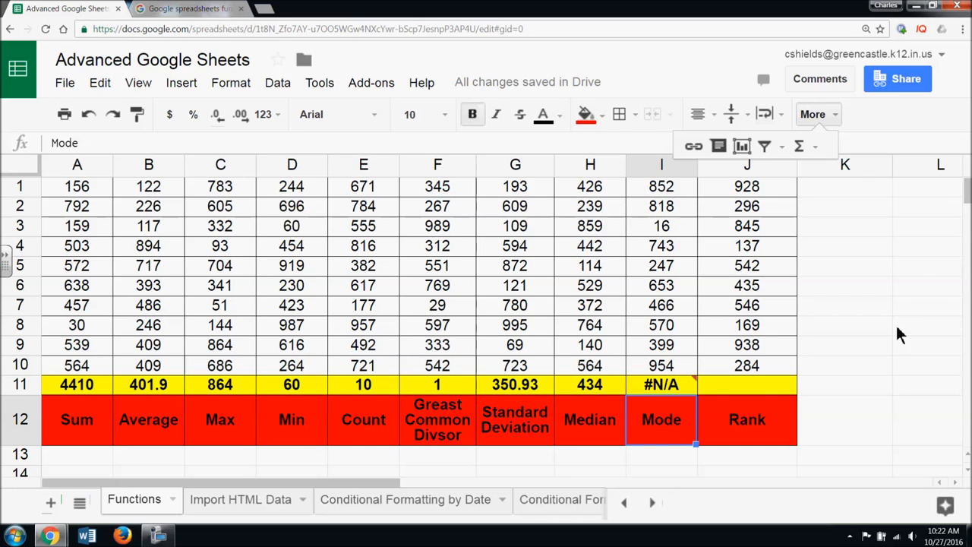
pyautogui.moveTo(695, 388)
# - Enter the formula =RANK(928,J1:J10) in cell J11
pyautogui.click(762, 386)
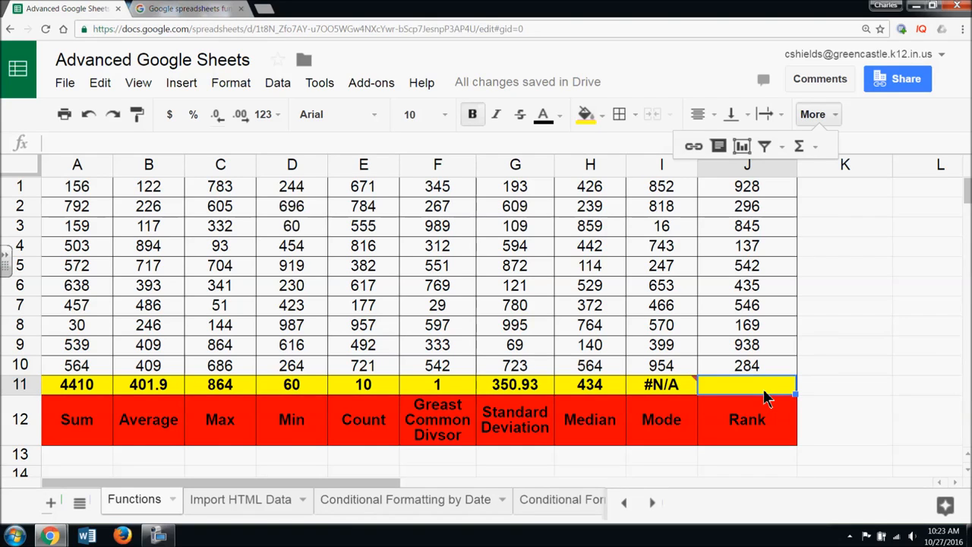
pyautogui.write('=RA')
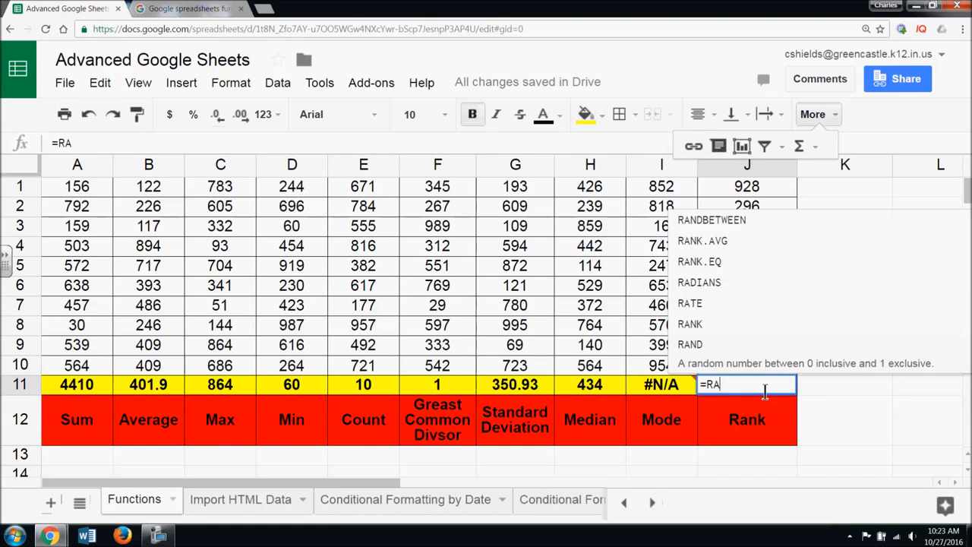
pyautogui.write('N')
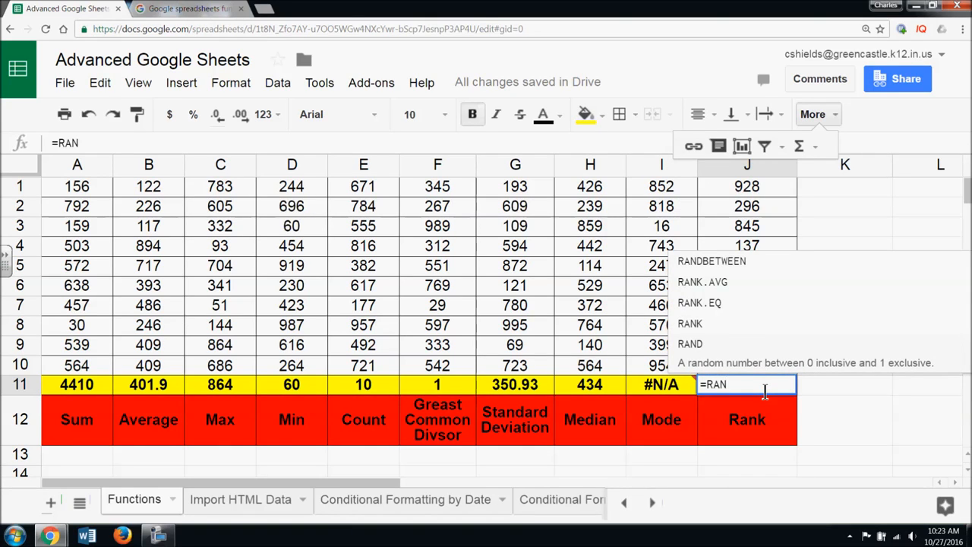
pyautogui.write('K(')
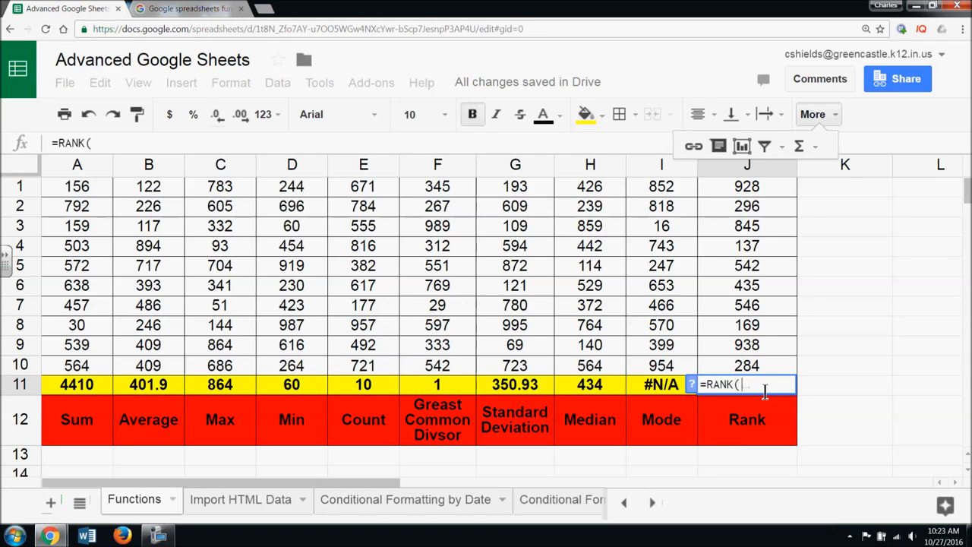
pyautogui.write('928,')
pyautogui.moveTo(761, 365); pyautogui.dragTo(749, 189)
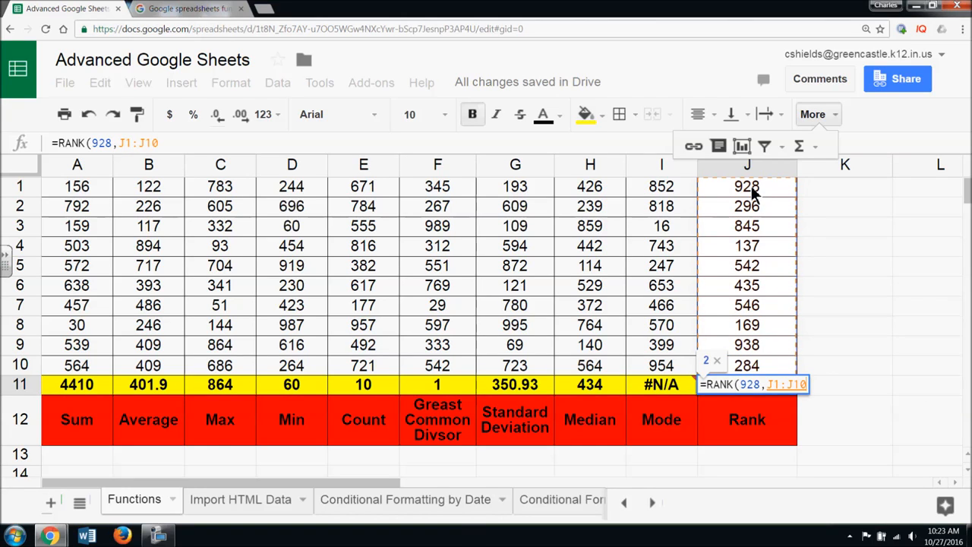
pyautogui.write(')')
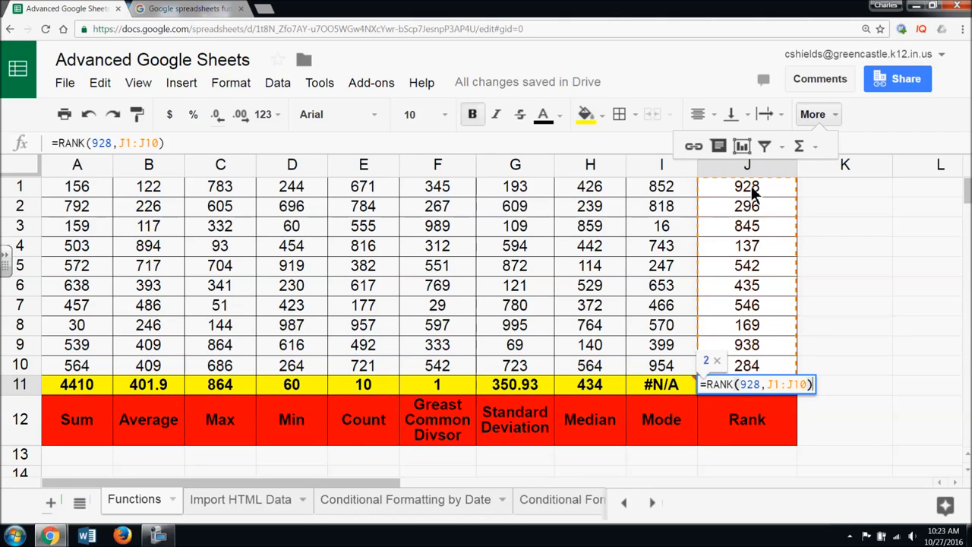
pyautogui.press('Return')
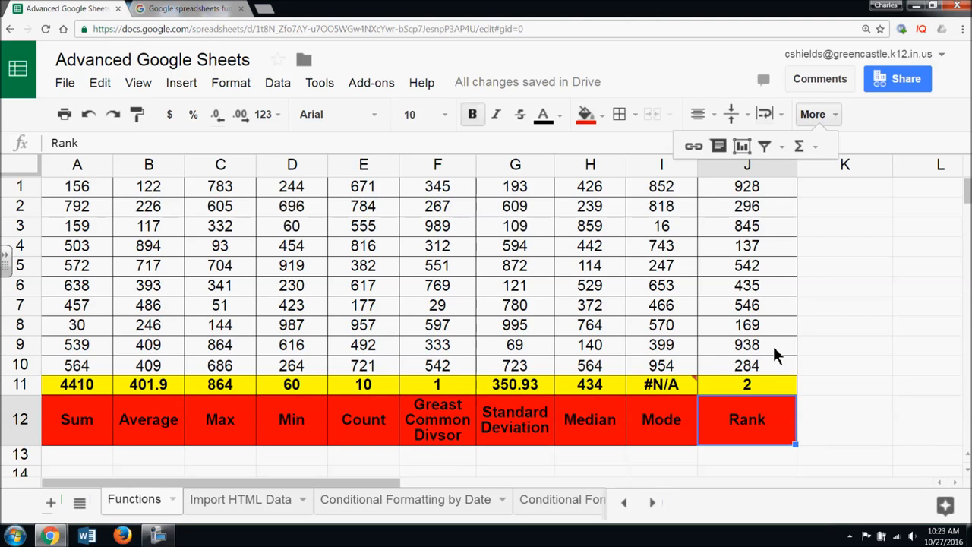
# - Change the value ranked by the formula in cell J11 to 435
pyautogui.click(766, 383)
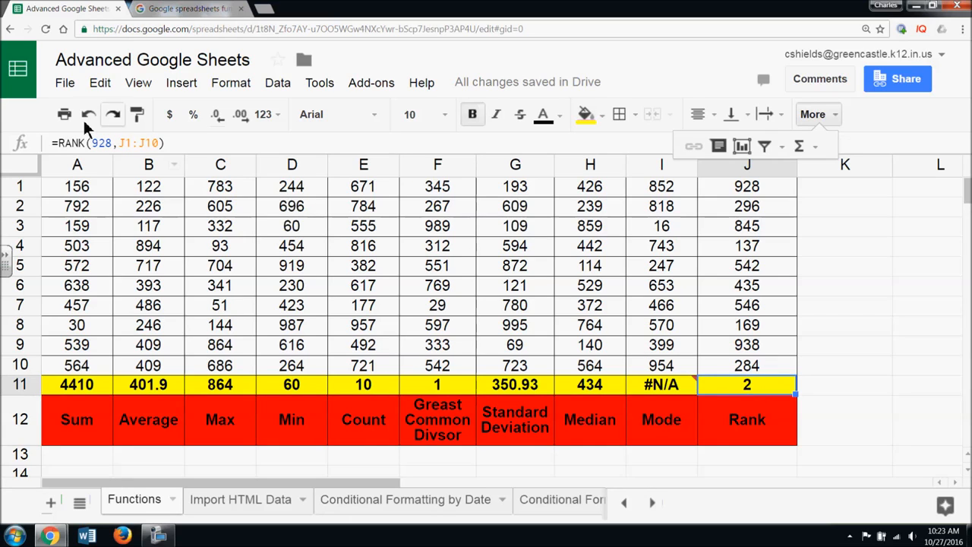
pyautogui.doubleClick(106, 143)
pyautogui.press('BackSpace')
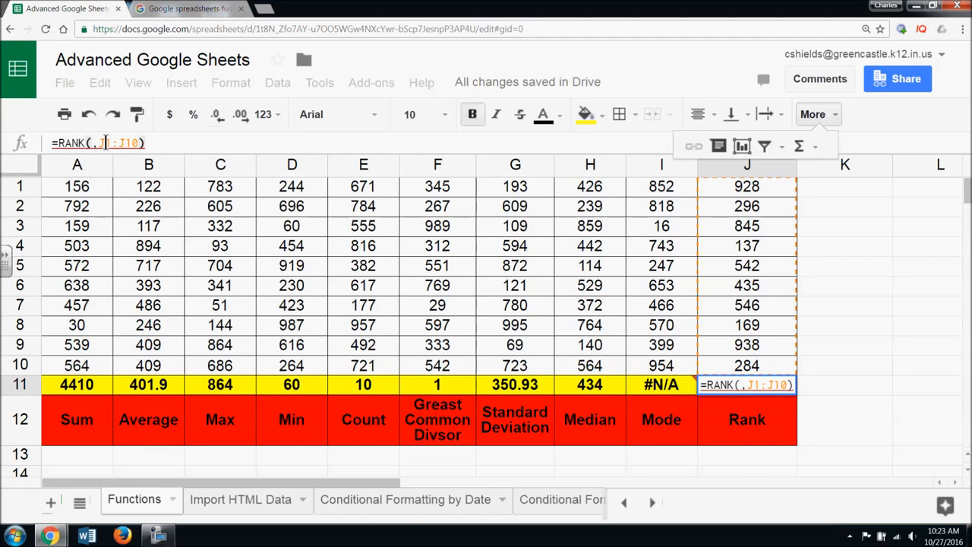
pyautogui.write('435')
pyautogui.press('Return')
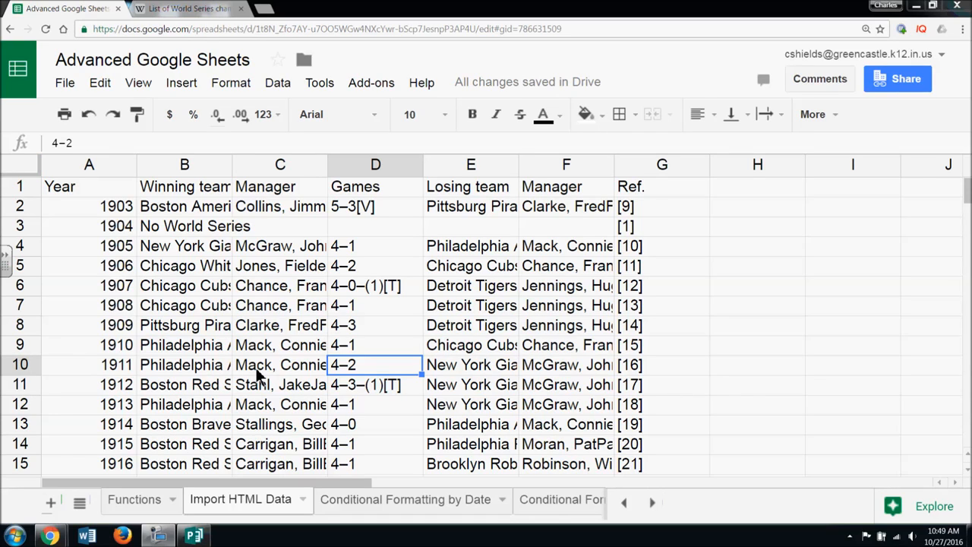
# - Review the World Series table on the Import HTML Data sheet and its source Winners table on the Wikipedia page
pyautogui.click(726, 376)
pyautogui.scroll(-15, 726, 376)
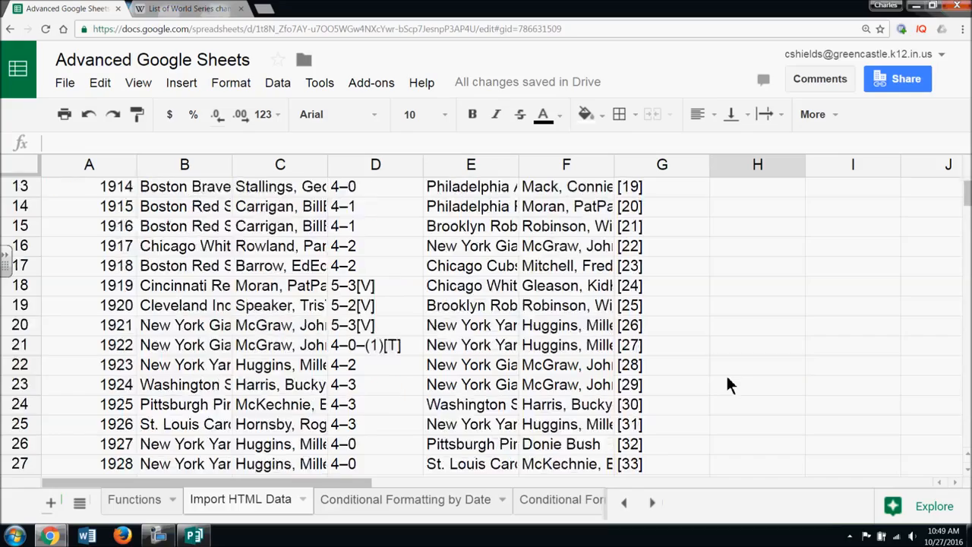
pyautogui.scroll(-20, 727, 378)
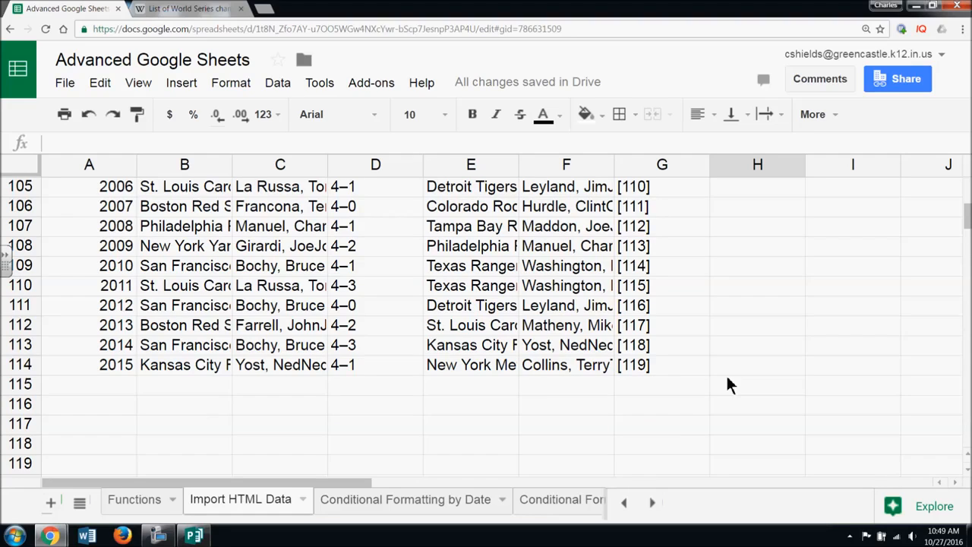
pyautogui.scroll(9, 720, 385)
pyautogui.scroll(20, 720, 385)
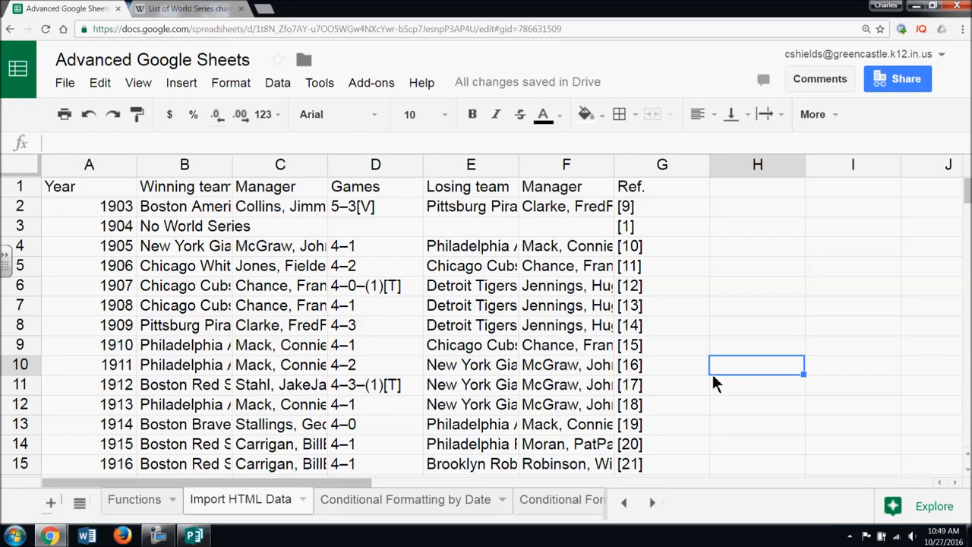
pyautogui.click(181, 7)
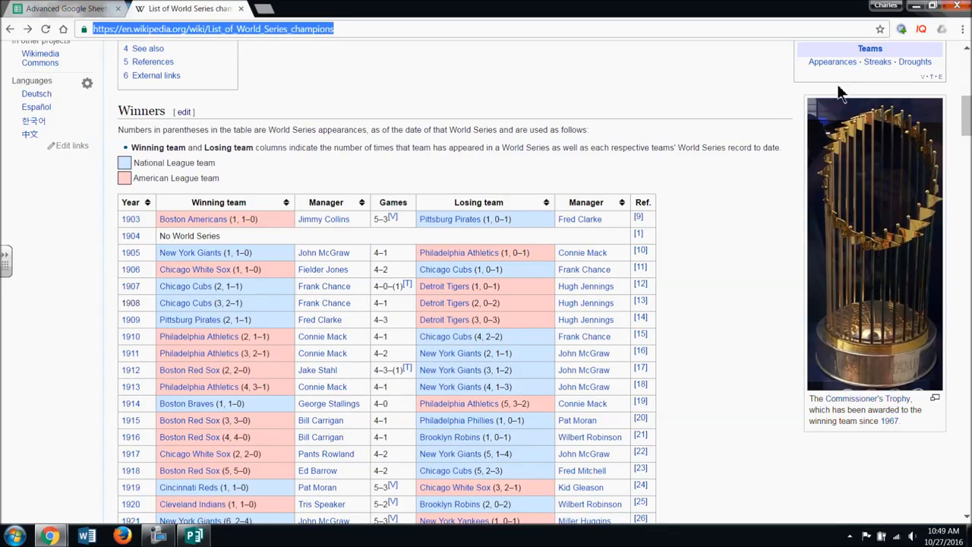
pyautogui.moveTo(969, 121)
pyautogui.mouseDown()
pyautogui.moveTo(969, 77)
pyautogui.moveTo(967, 123)
pyautogui.mouseUp()
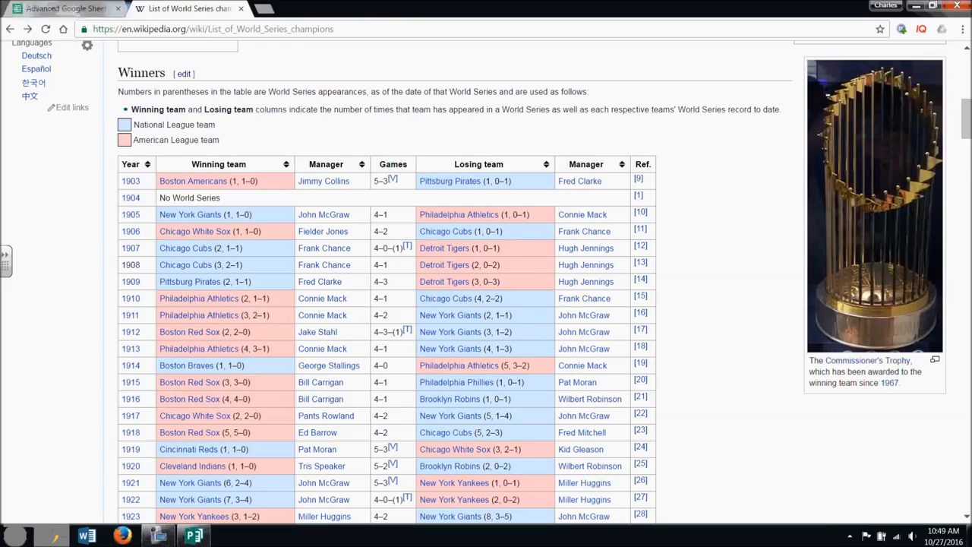
pyautogui.moveTo(967, 136); pyautogui.dragTo(967, 111)
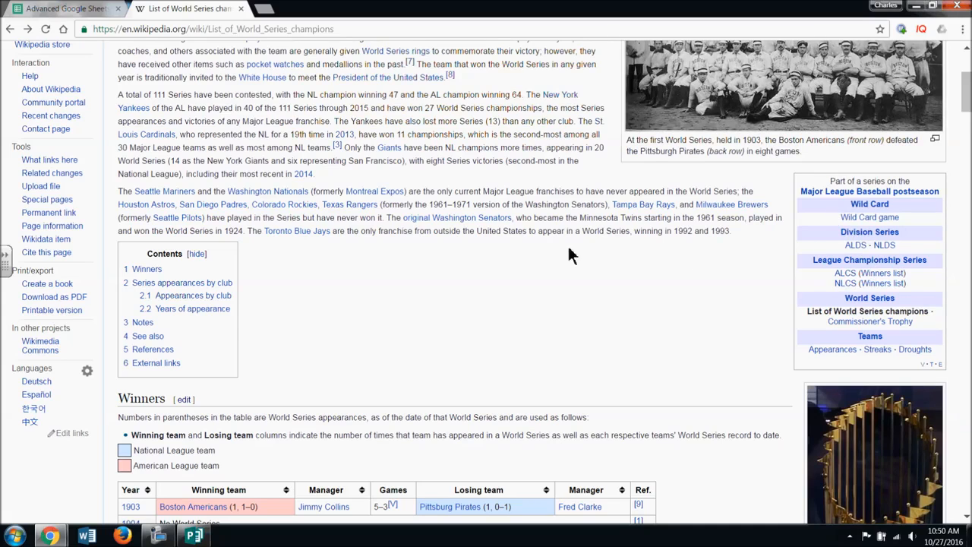
# - Return to the Advanced Google Sheets spreadsheet and delete the IMPORTHTML formula from cell A1 of the Import HTML Data sheet
pyautogui.click(26, 10)
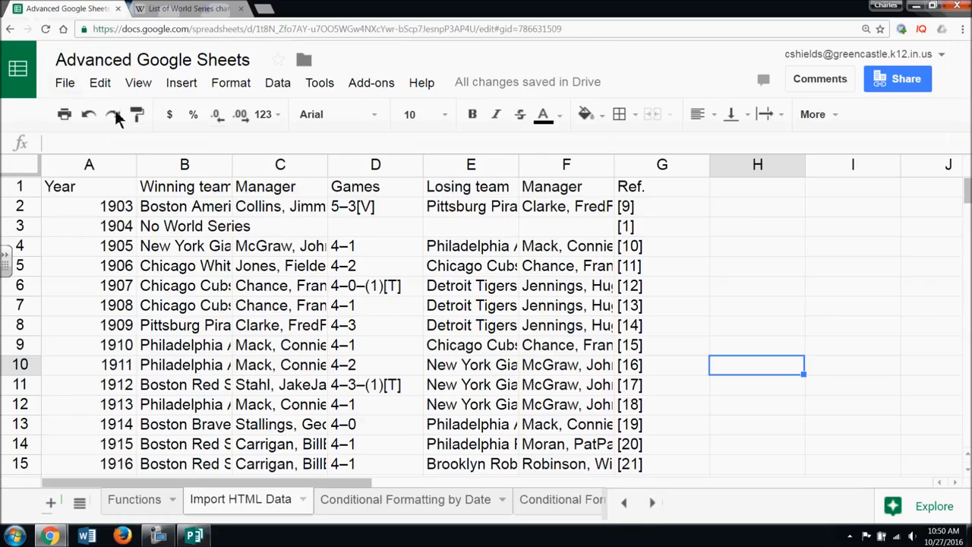
pyautogui.click(97, 184)
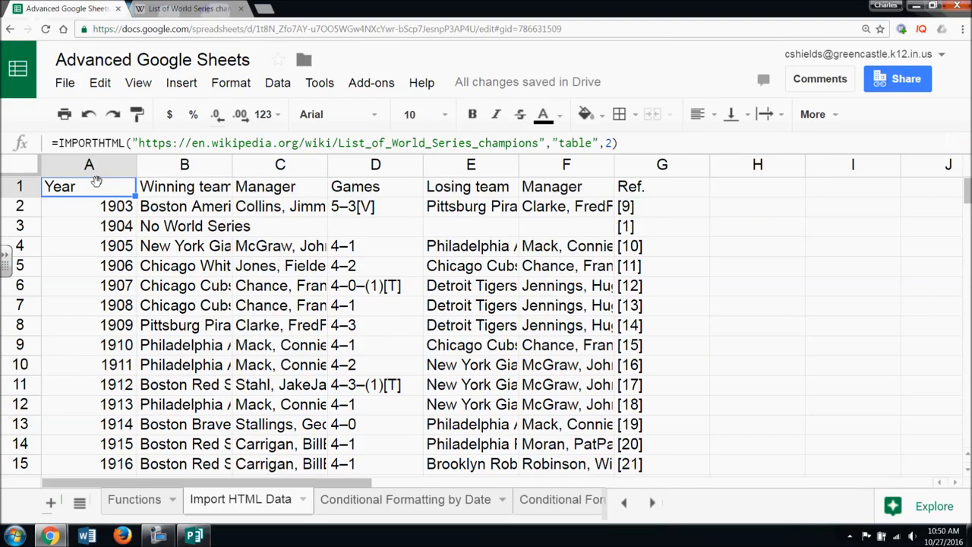
pyautogui.press('Delete')
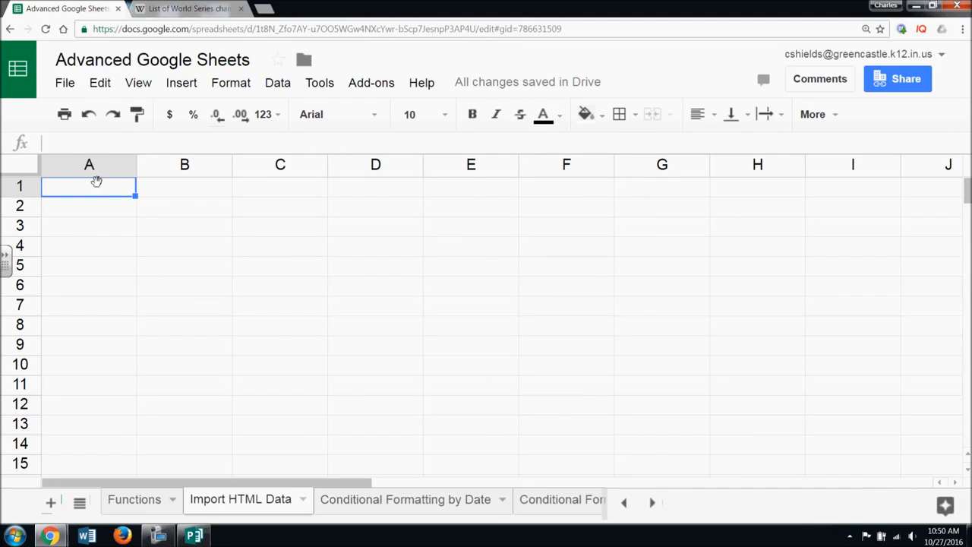
# - Start an IMPORTHTML formula in cell A1 with an opening quotation mark for the URL argument
pyautogui.write('=')
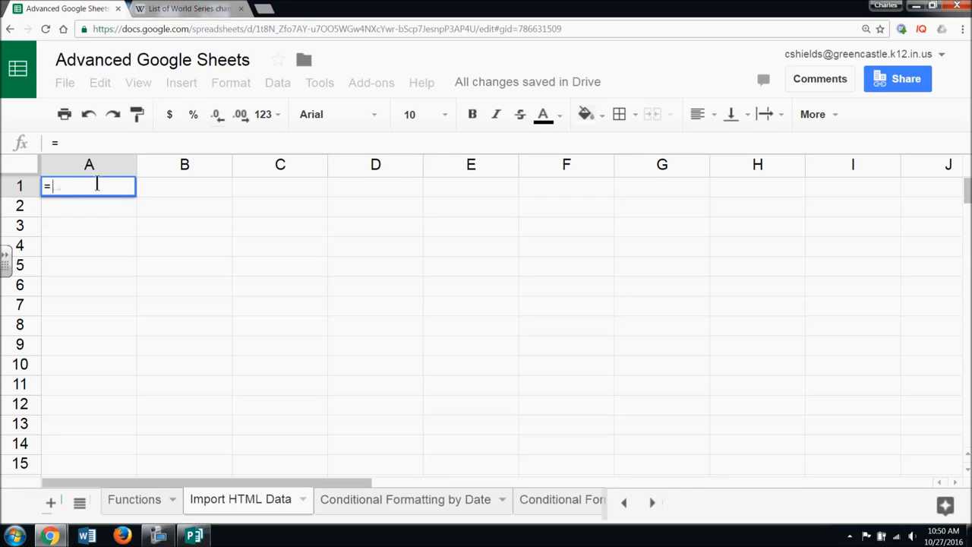
pyautogui.write('Im')
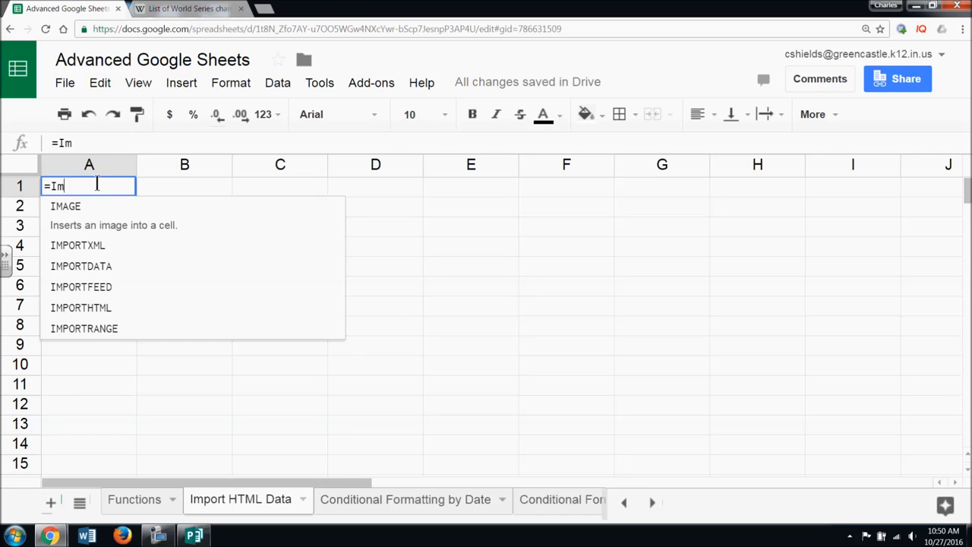
pyautogui.write('port')
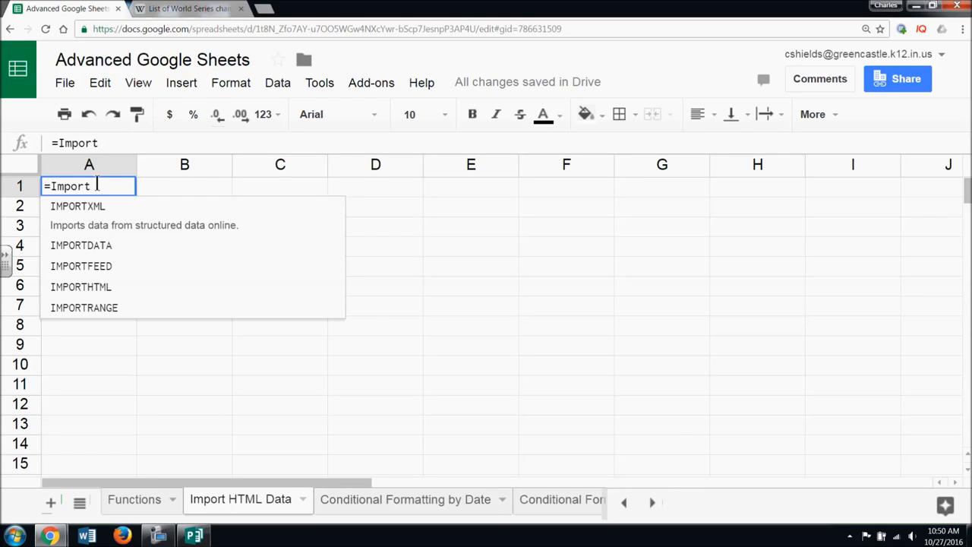
pyautogui.click(133, 285)
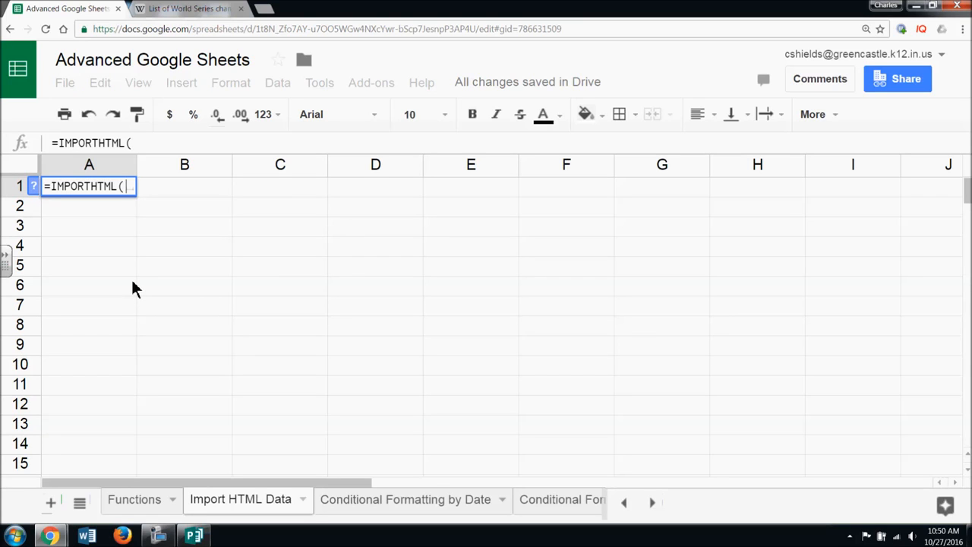
pyautogui.write('"')
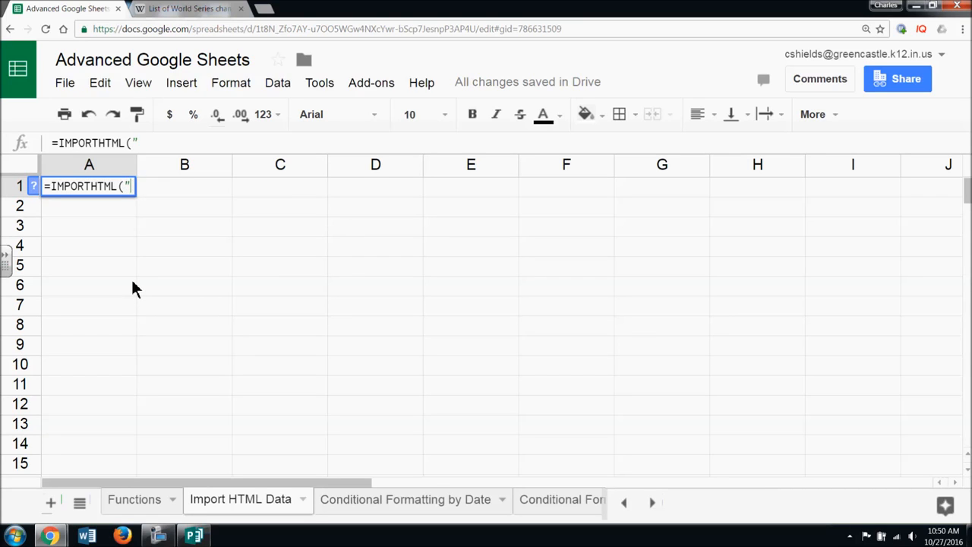
# - Copy the web address of the Wikipedia page List of World Series champions
pyautogui.click(226, 8)
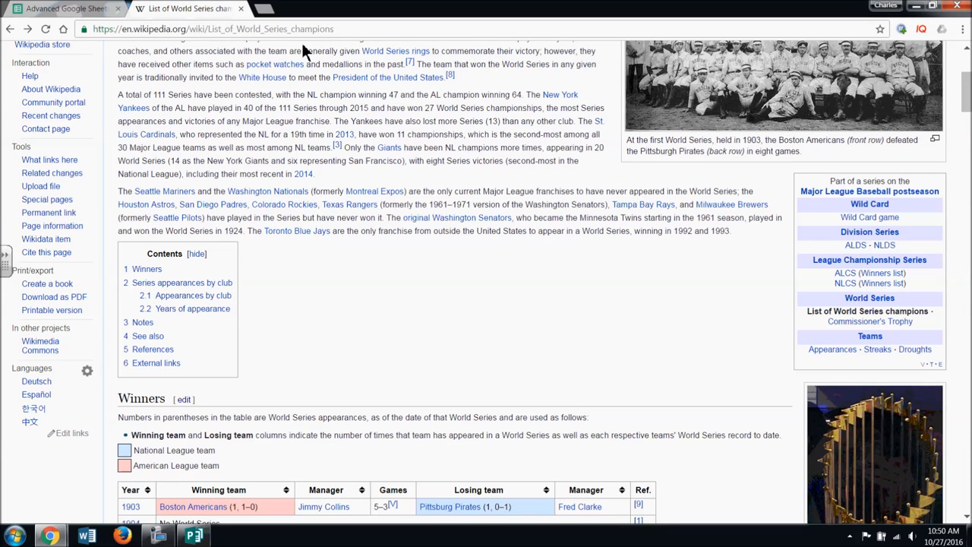
pyautogui.scroll(3, 475, 254)
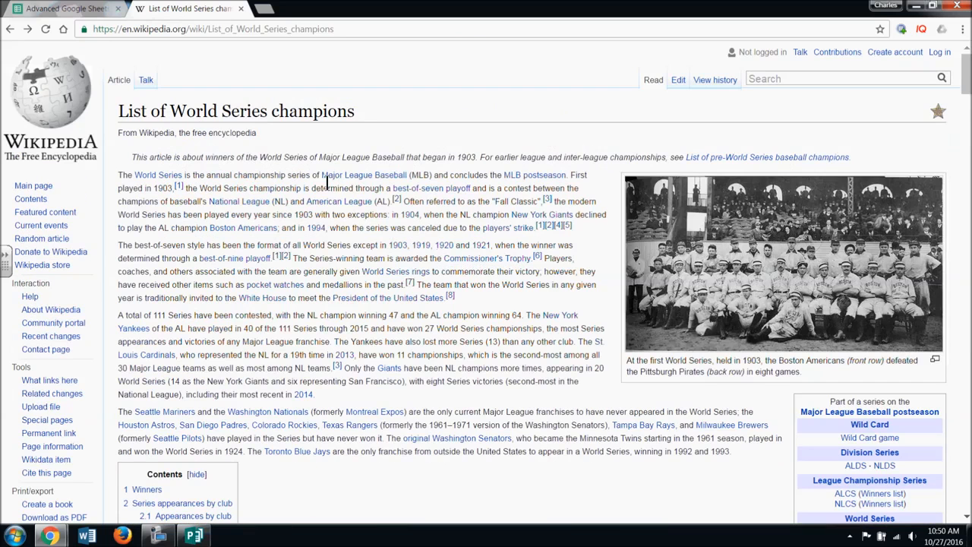
pyautogui.click(227, 29)
pyautogui.hotkey('ctrl', 'c')
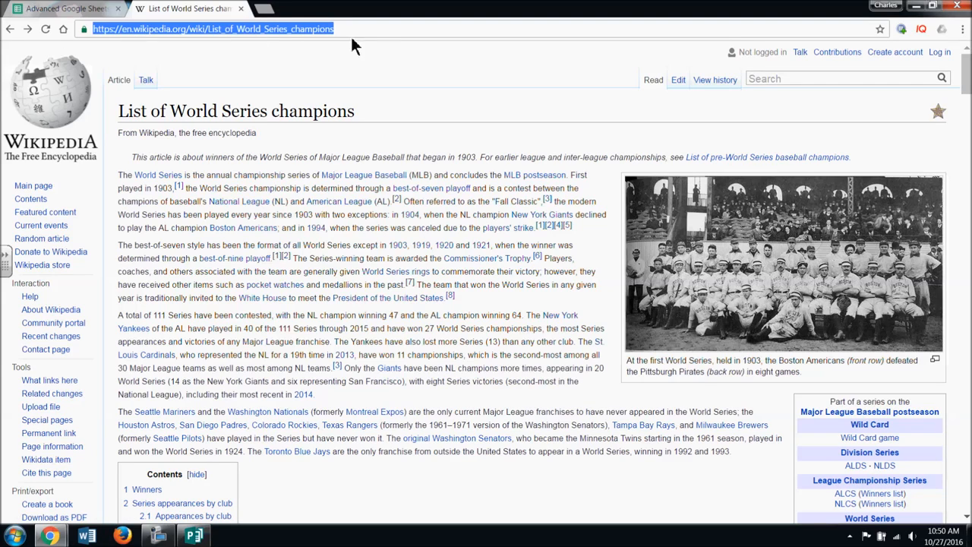
pyautogui.rightClick(119, 29)
pyautogui.click(143, 74)
# - Paste the copied Wikipedia address into the A1 formula as its URL argument, closing it with a quotation mark and a comma
pyautogui.click(68, 9)
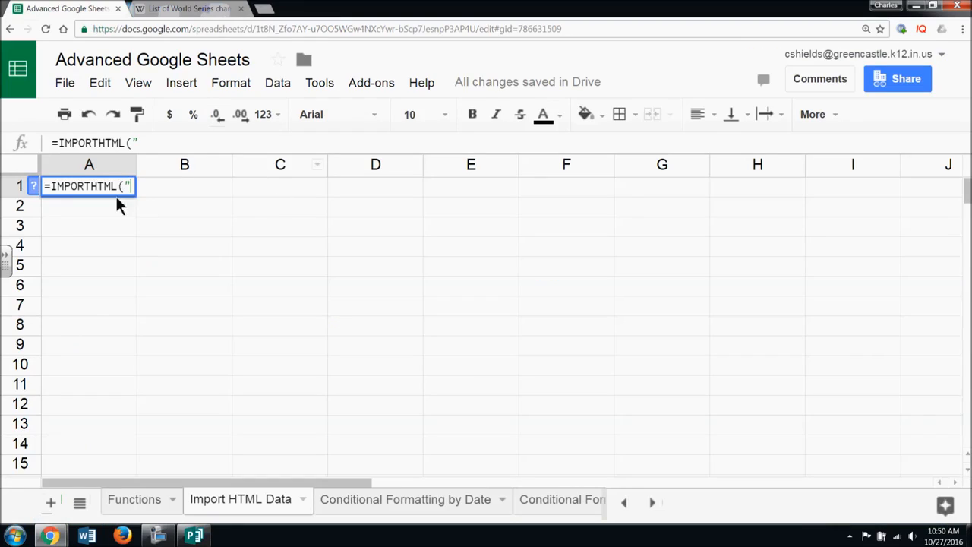
pyautogui.click(153, 146)
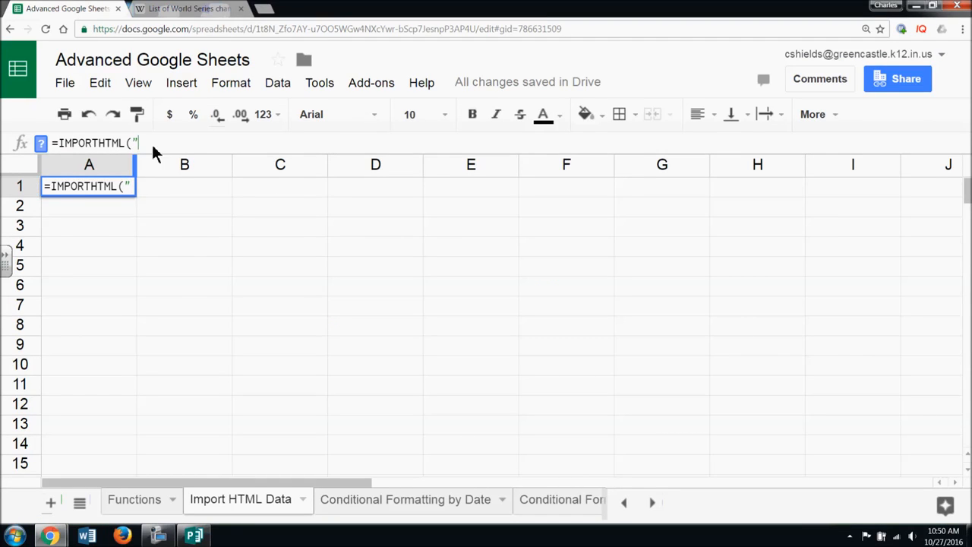
pyautogui.rightClick(154, 146)
pyautogui.click(192, 223)
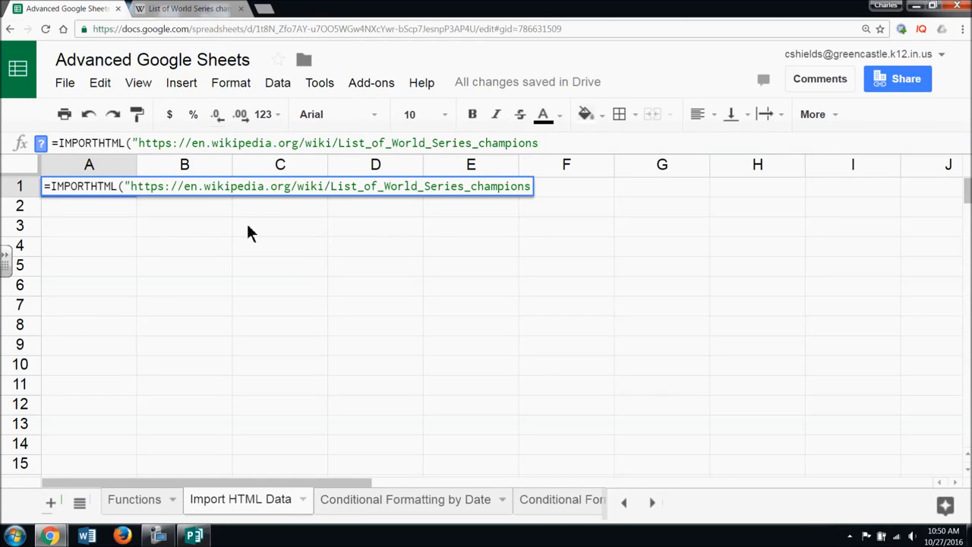
pyautogui.write('",')
# - Check the kind of data on the Wikipedia page and add "table" and a comma as the A1 formula's second argument
pyautogui.click(202, 9)
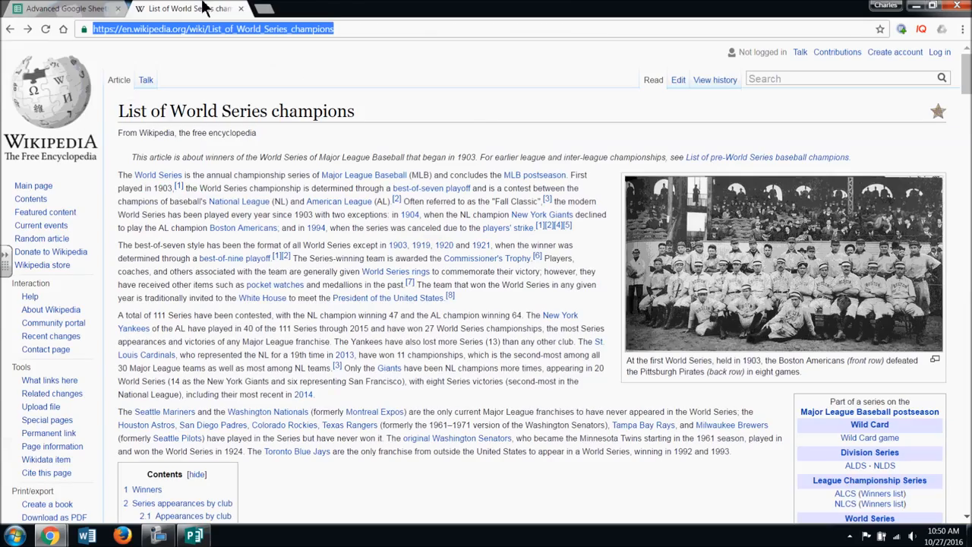
pyautogui.scroll(-2, 753, 410)
pyautogui.scroll(10, 751, 403)
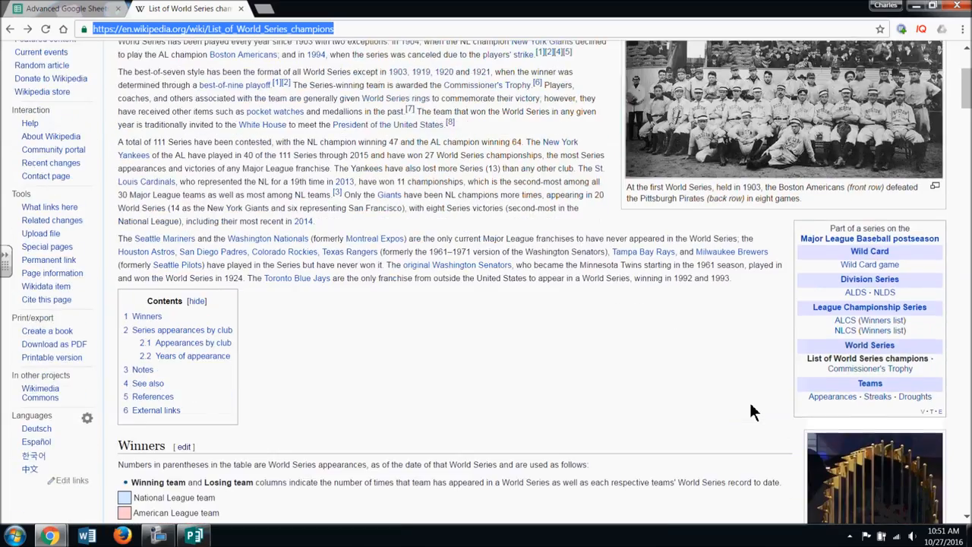
pyautogui.click(99, 9)
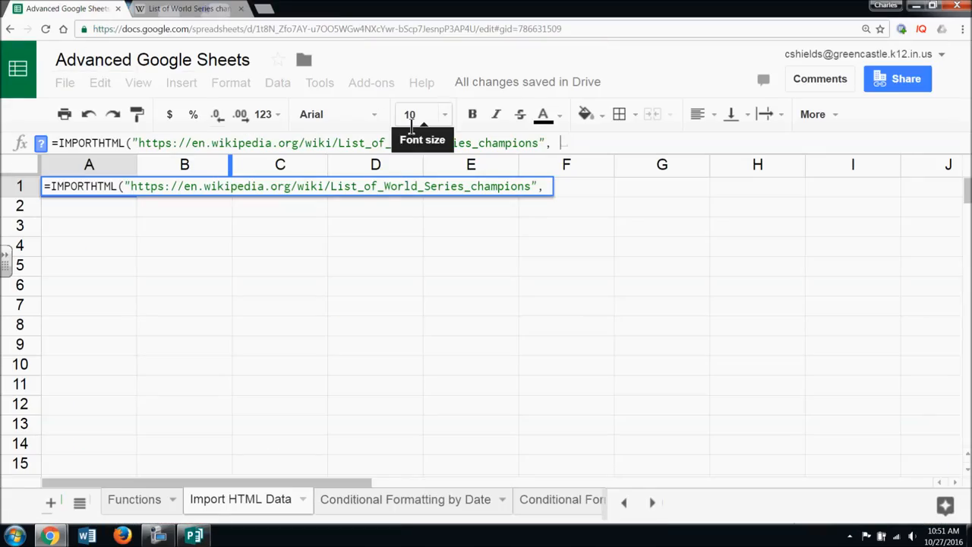
pyautogui.write('"')
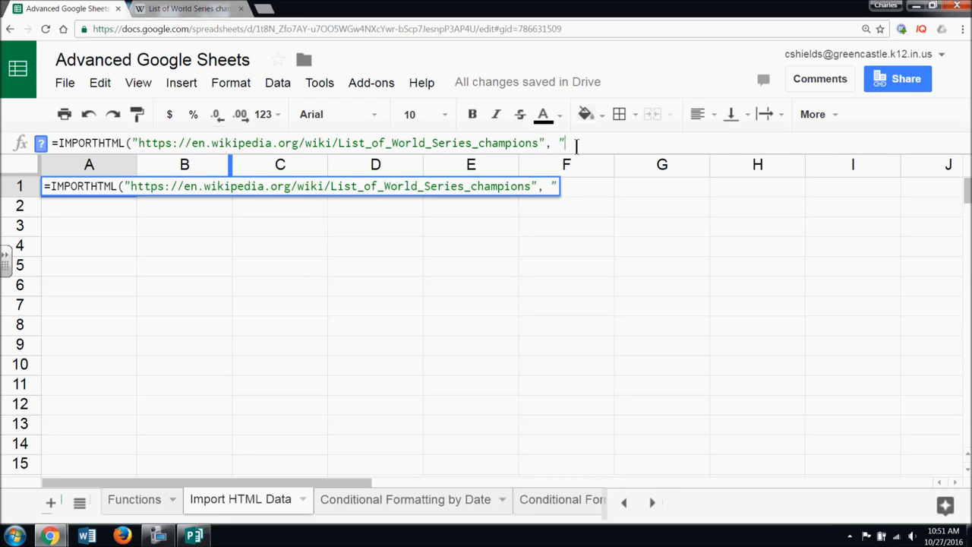
pyautogui.write('table"')
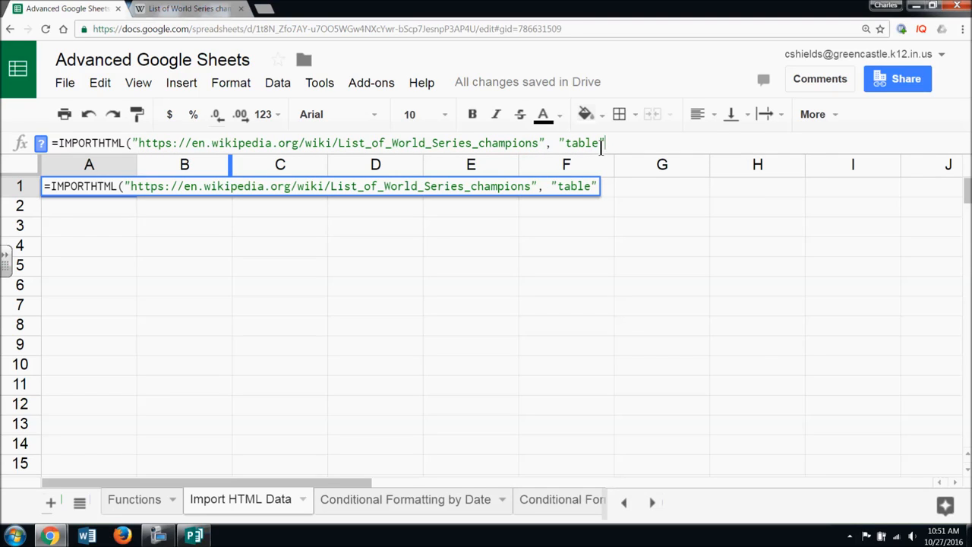
pyautogui.write(',')
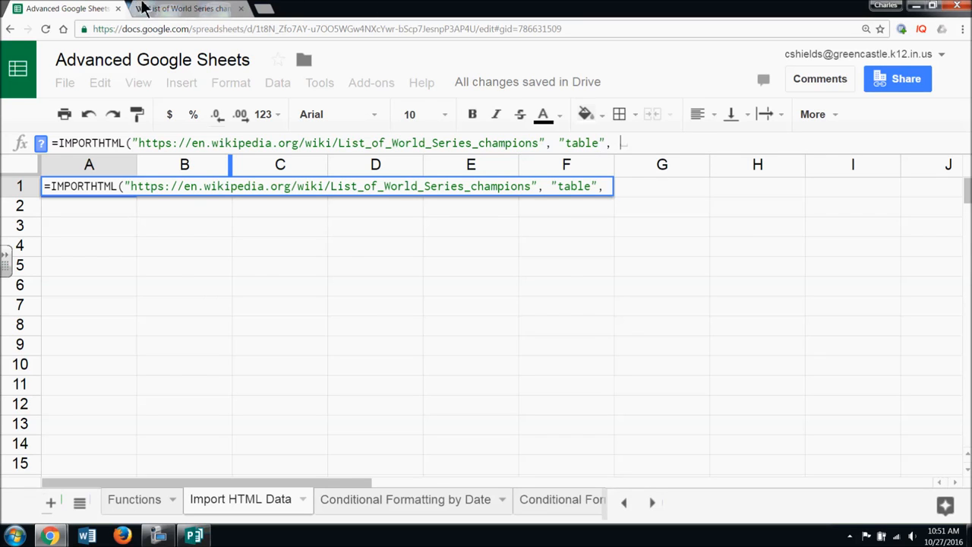
# - Look through the tables on the Wikipedia page and complete the IMPORTHTML formula in cell A1 with table index 2
pyautogui.click(178, 8)
pyautogui.scroll(-3, 800, 355)
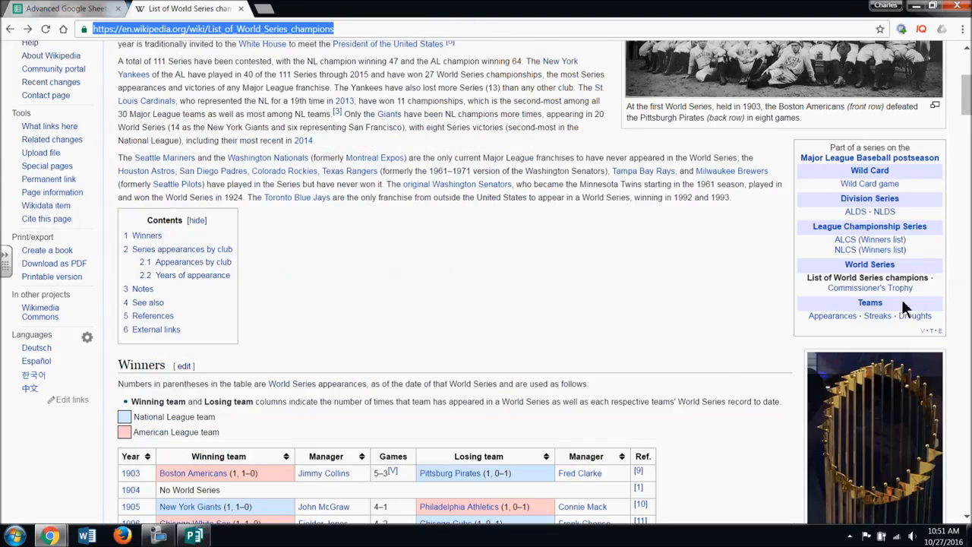
pyautogui.scroll(-20, 543, 390)
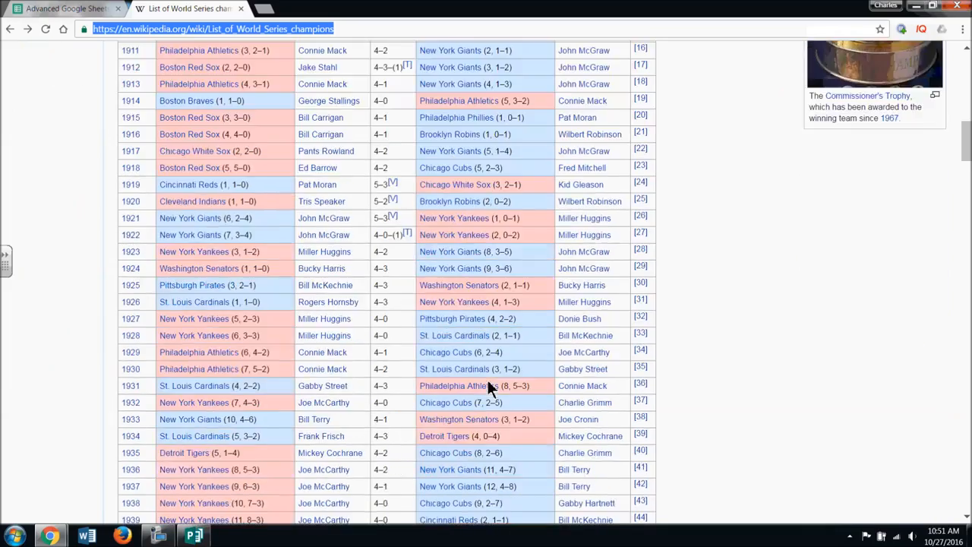
pyautogui.scroll(-10, 490, 387)
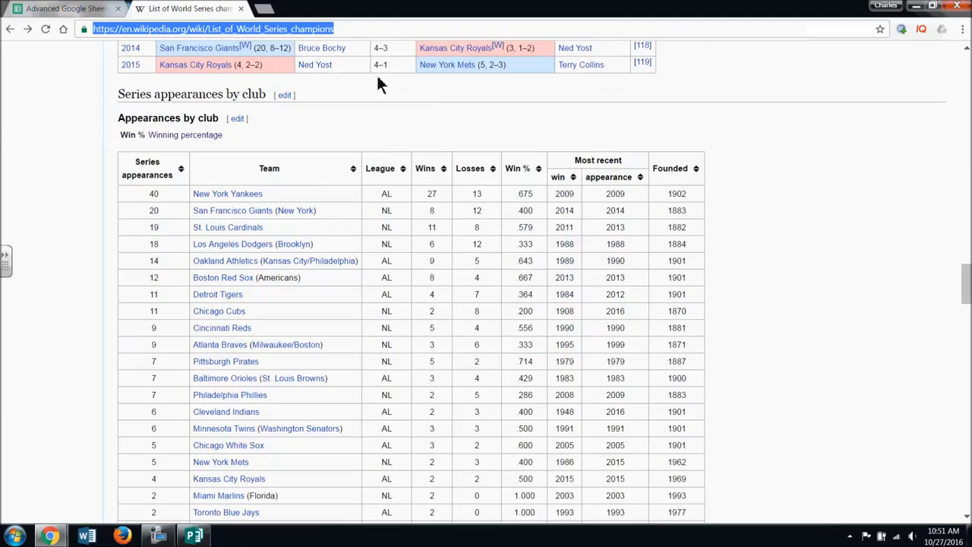
pyautogui.scroll(-14, 445, 362)
pyautogui.scroll(6, 421, 391)
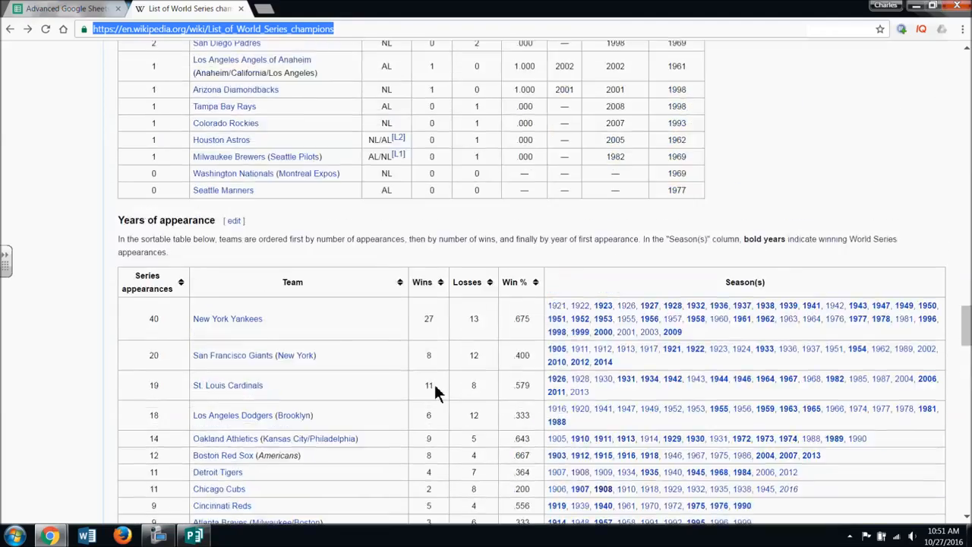
pyautogui.scroll(20, 435, 386)
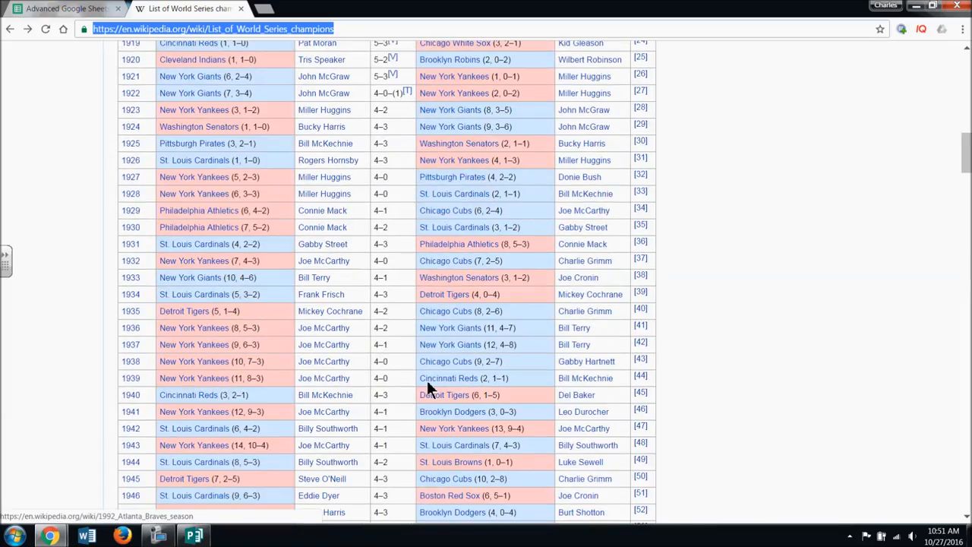
pyautogui.scroll(14, 428, 386)
pyautogui.click(95, 9)
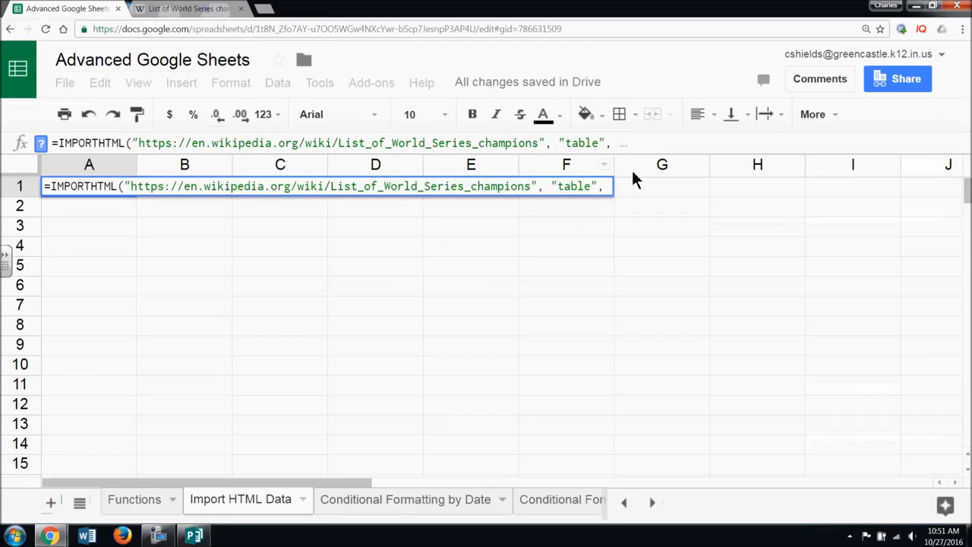
pyautogui.write('2')
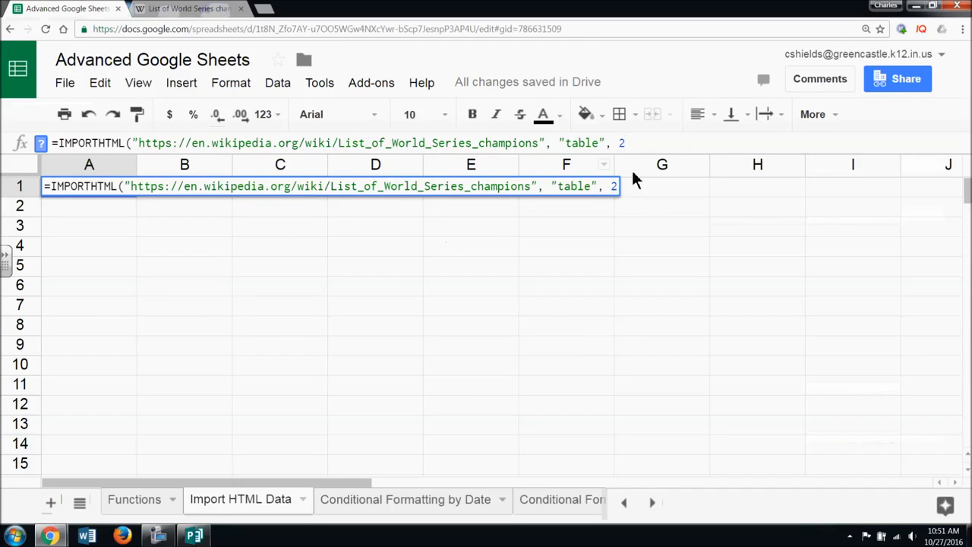
pyautogui.write(')')
pyautogui.press('Return')
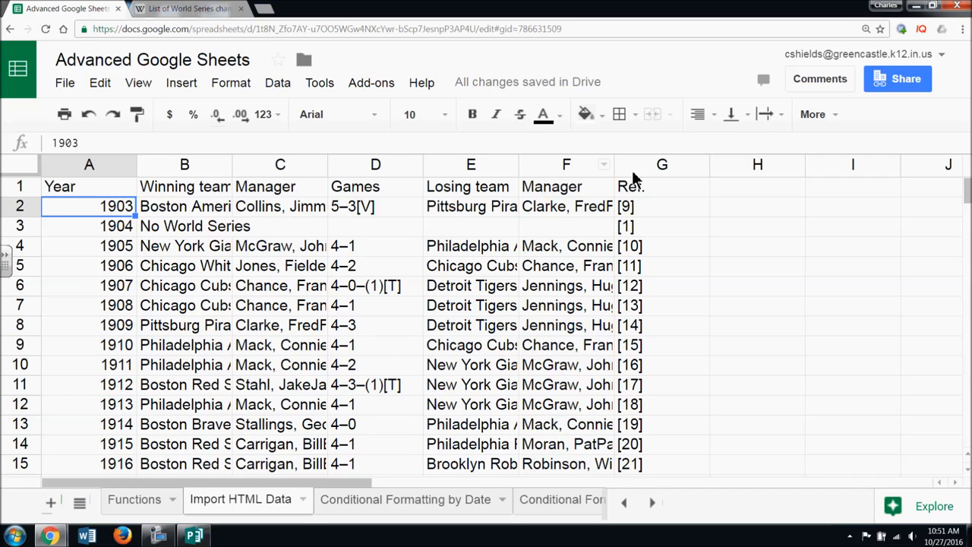
pyautogui.click(106, 190)
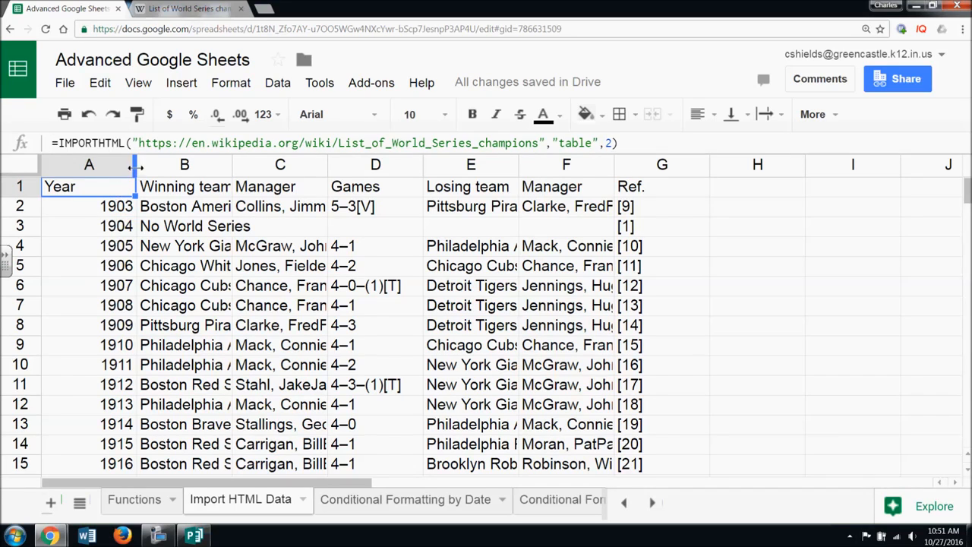
# - Review the tables on the Wikipedia page and set the table index of the IMPORTHTML formula in A1 to 3
pyautogui.click(617, 143)
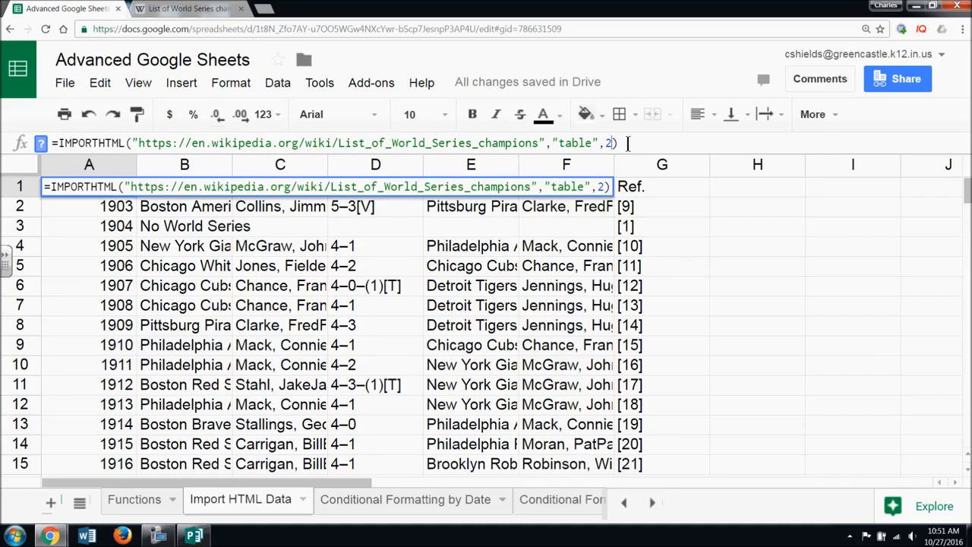
pyautogui.press('BackSpace')
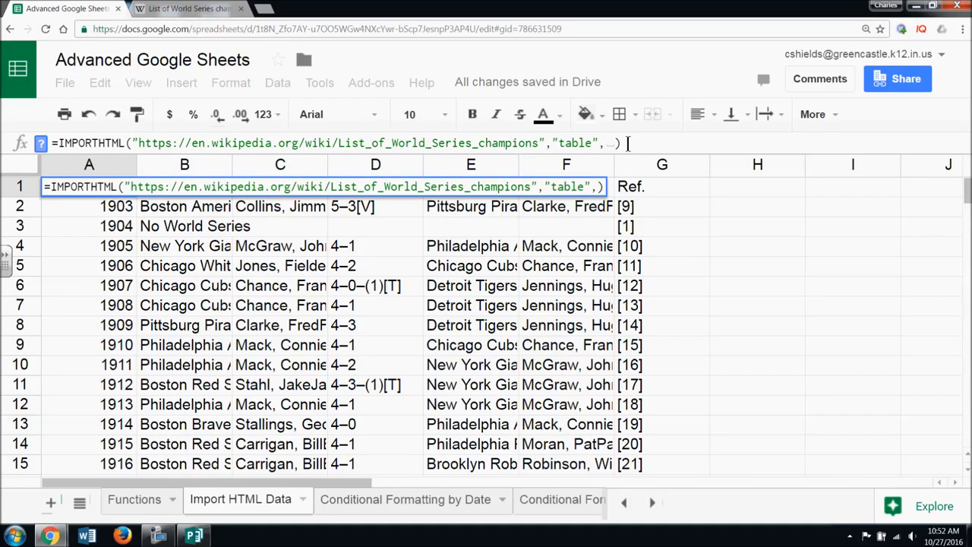
pyautogui.click(205, 8)
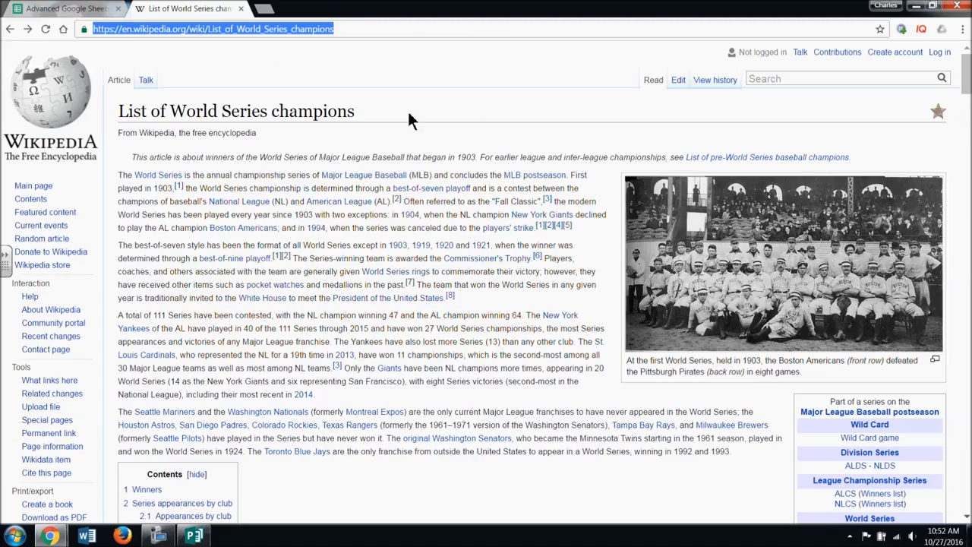
pyautogui.scroll(-20, 758, 304)
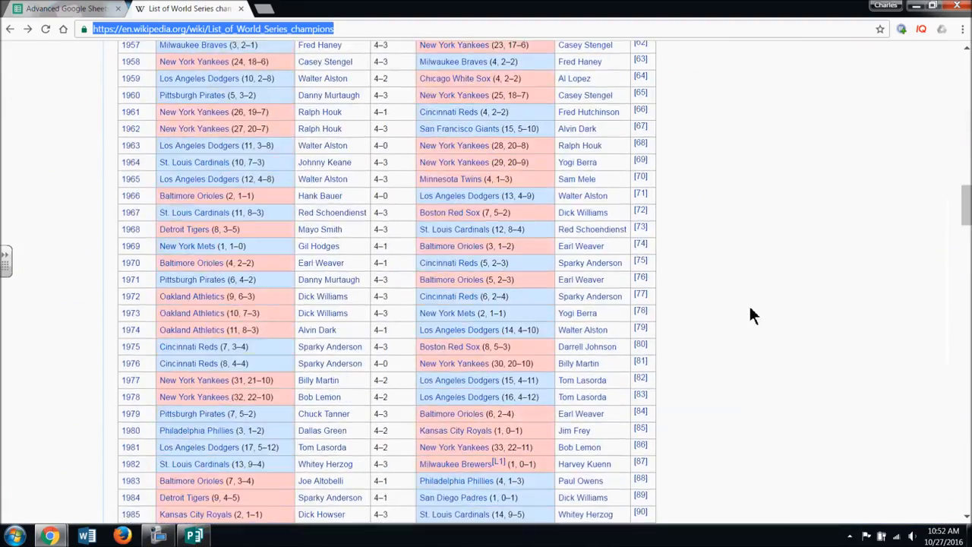
pyautogui.scroll(-15, 750, 309)
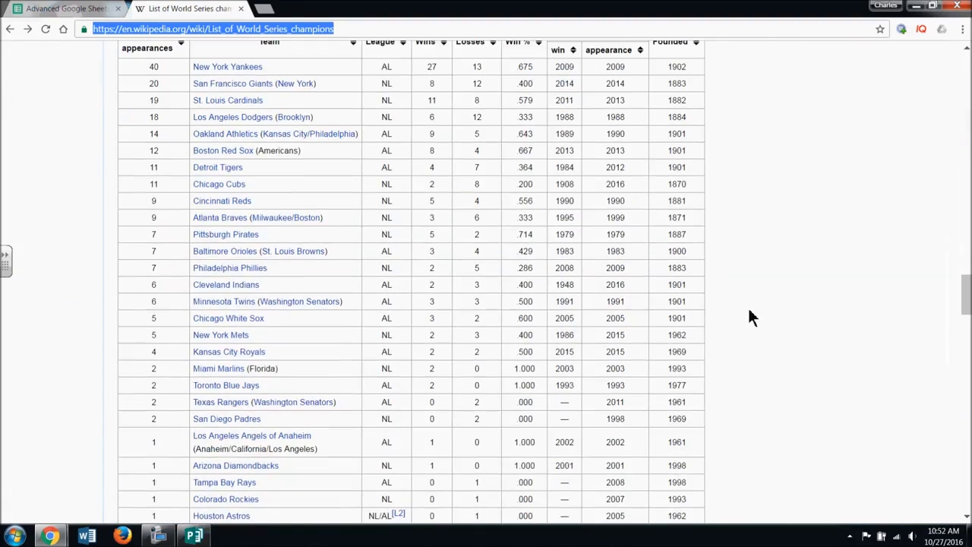
pyautogui.scroll(2, 751, 317)
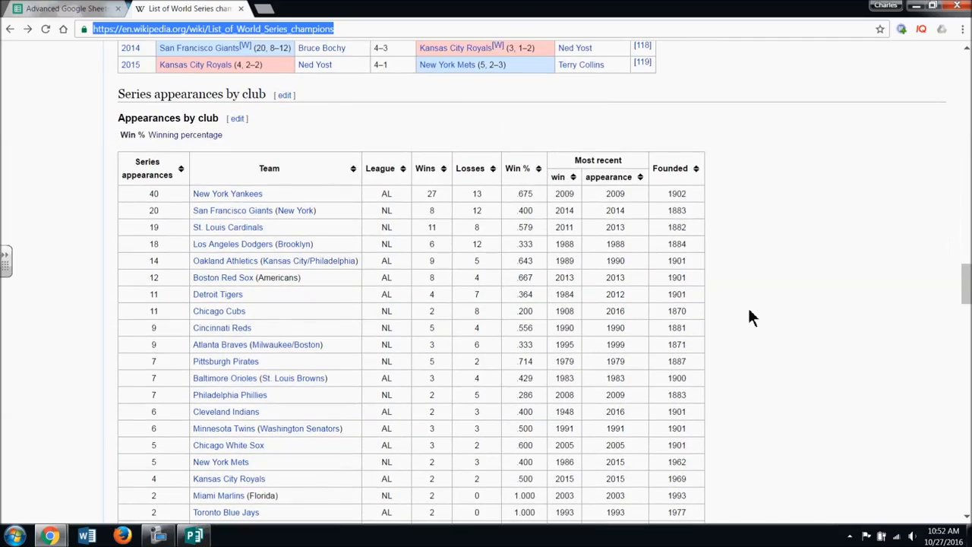
pyautogui.scroll(-5, 750, 318)
pyautogui.scroll(2, 751, 318)
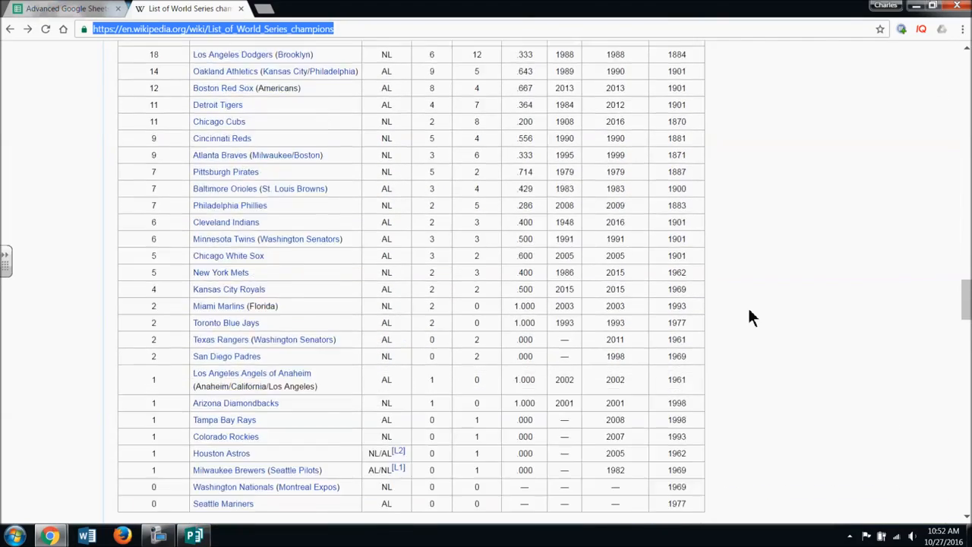
pyautogui.scroll(4, 750, 313)
pyautogui.click(65, 8)
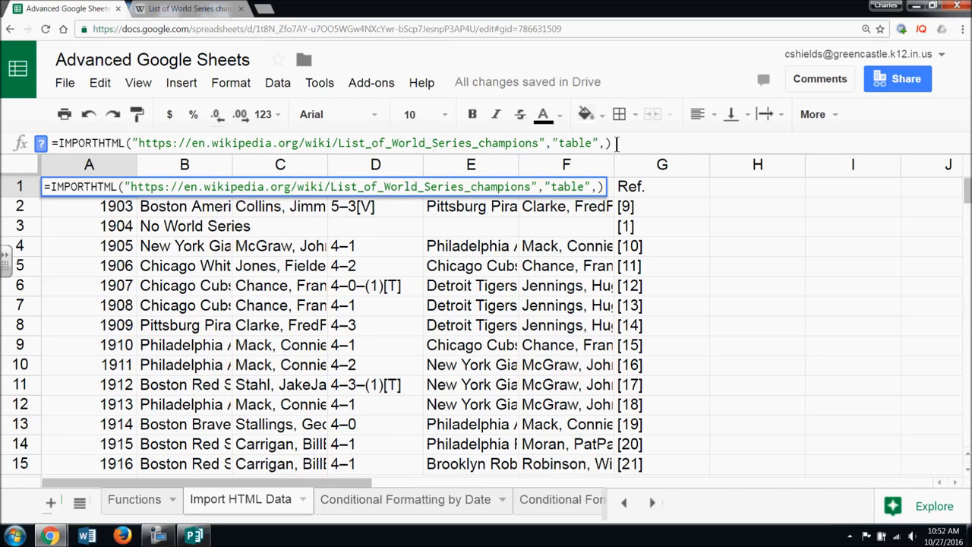
pyautogui.write('3')
pyautogui.press('Return')
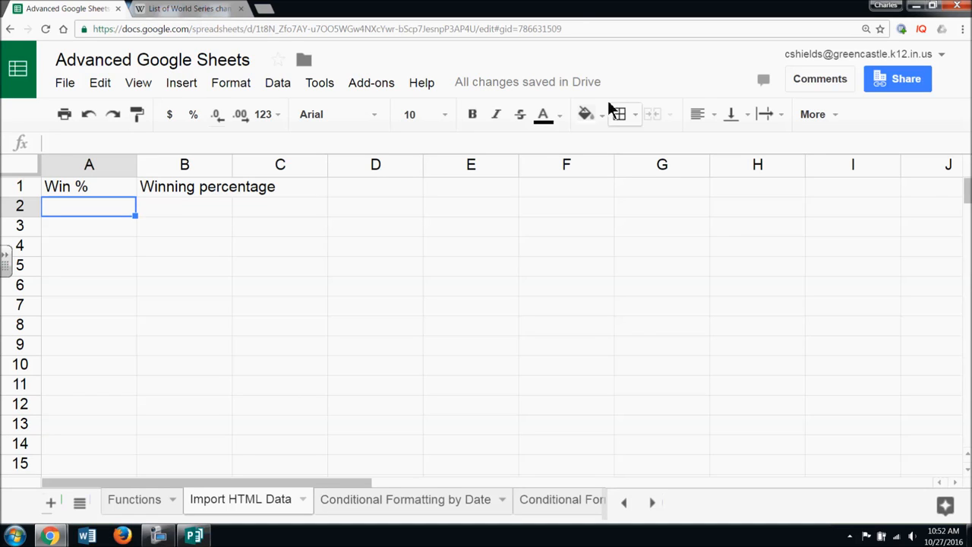
# - Set the IMPORTHTML table index in cell A1 to 4
pyautogui.click(110, 191)
pyautogui.click(611, 144)
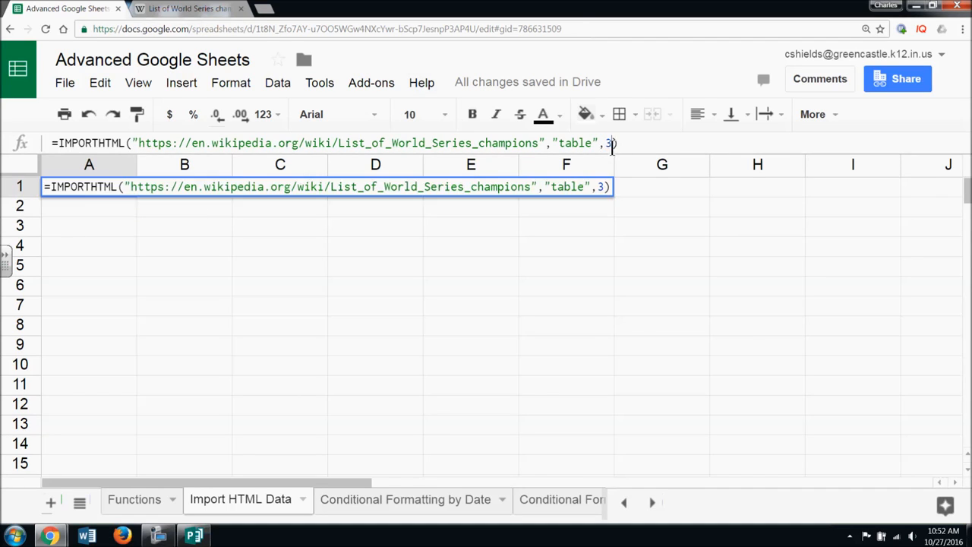
pyautogui.press('BackSpace')
pyautogui.write('4')
pyautogui.press('Return')
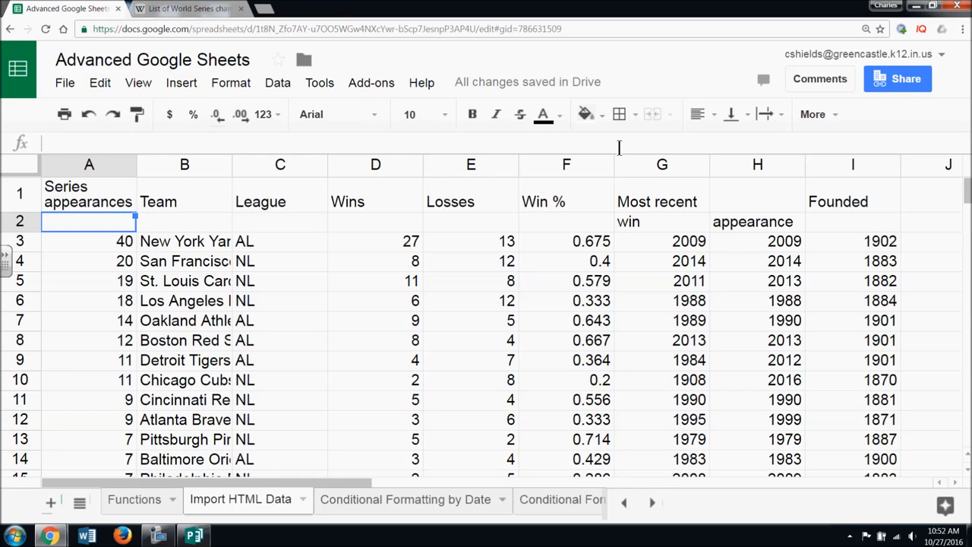
# - Return the IMPORTHTML table index in cell A1 to 2 to import the champions list again
pyautogui.click(135, 205)
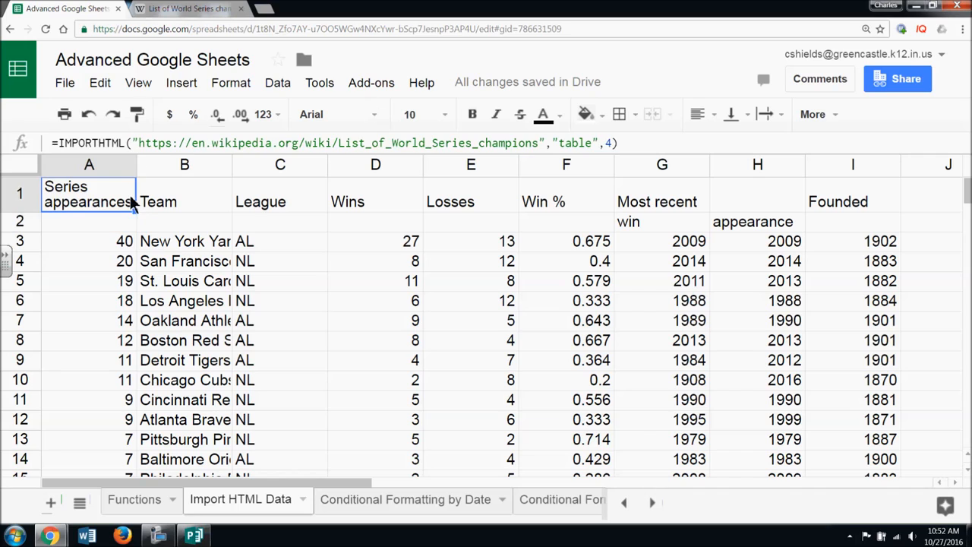
pyautogui.click(614, 145)
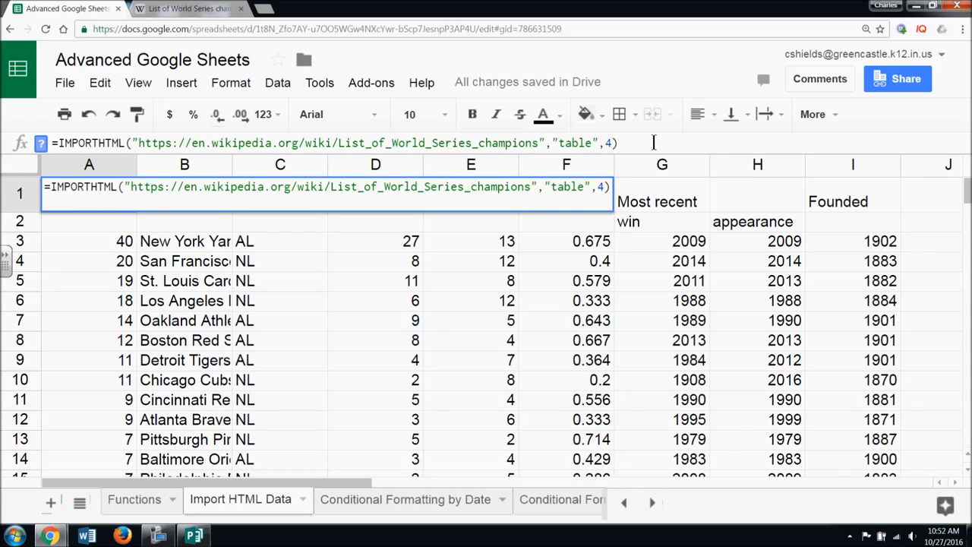
pyautogui.press('BackSpace')
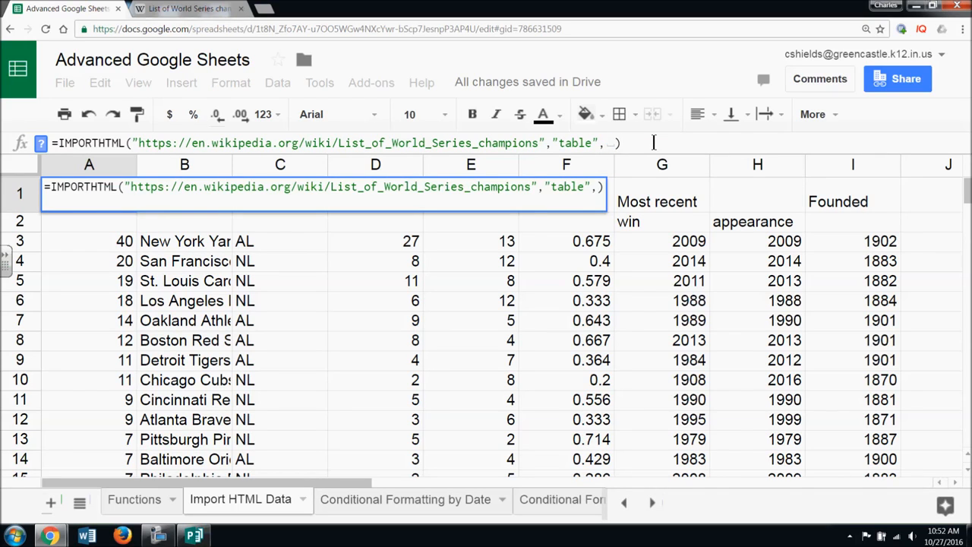
pyautogui.write('2')
pyautogui.press('Return')
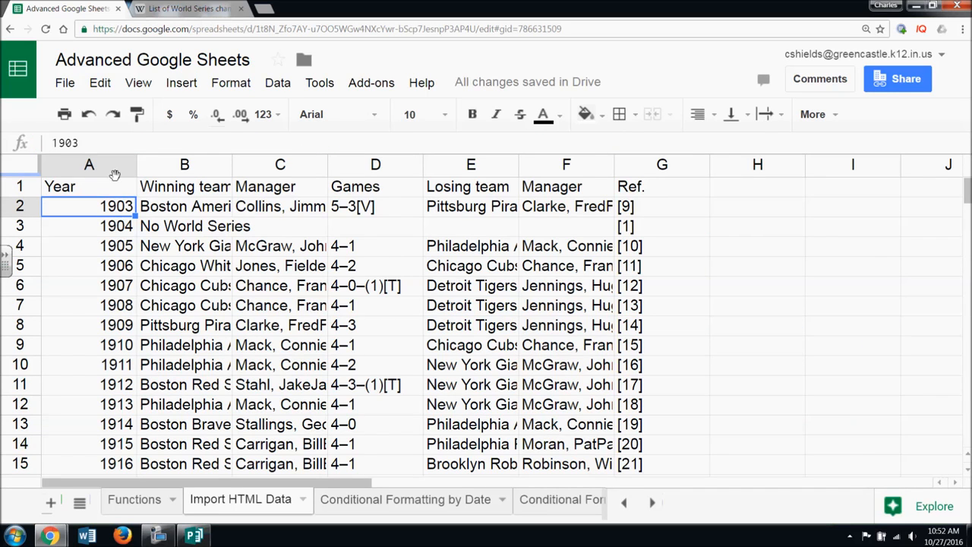
# - Center the contents of the entire Year column horizontally
pyautogui.click(701, 115)
pyautogui.click(729, 139)
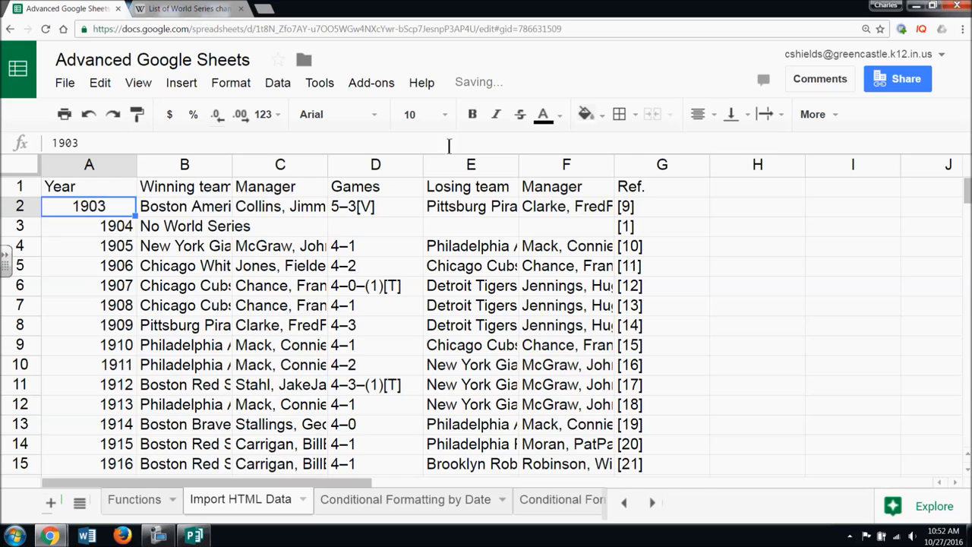
pyautogui.click(122, 166)
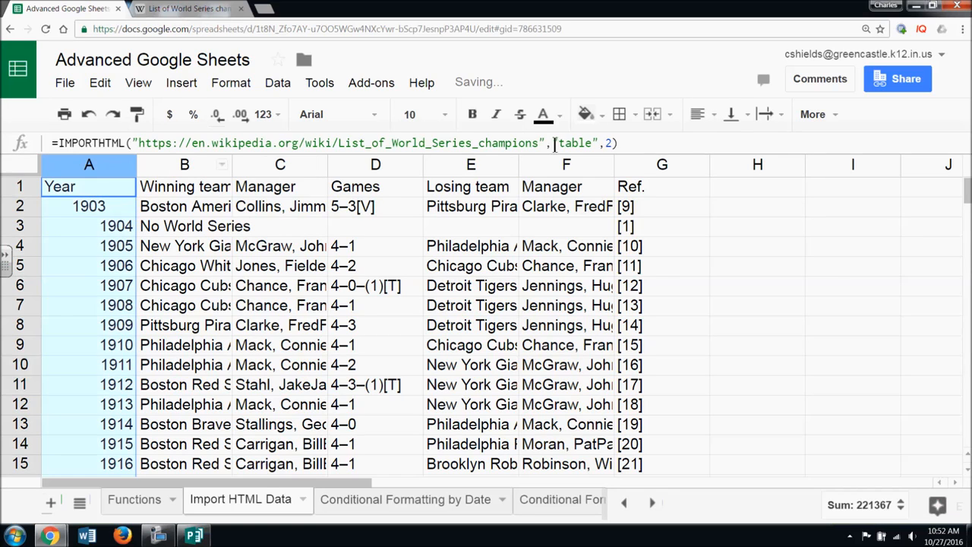
pyautogui.click(715, 113)
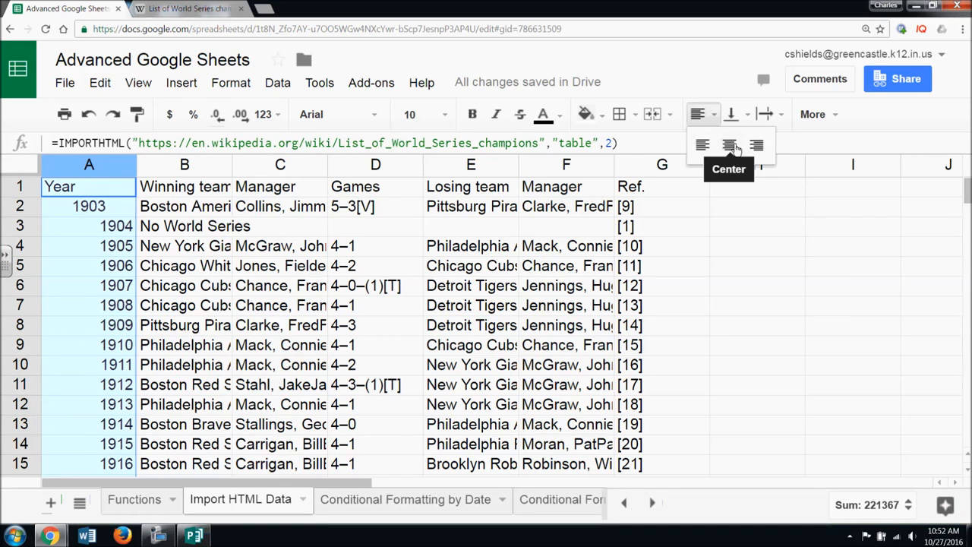
pyautogui.click(736, 146)
# - Make the header cells A1:G1 bold and give them a yellow fill color
pyautogui.click(91, 210)
pyautogui.moveTo(87, 188); pyautogui.dragTo(628, 187)
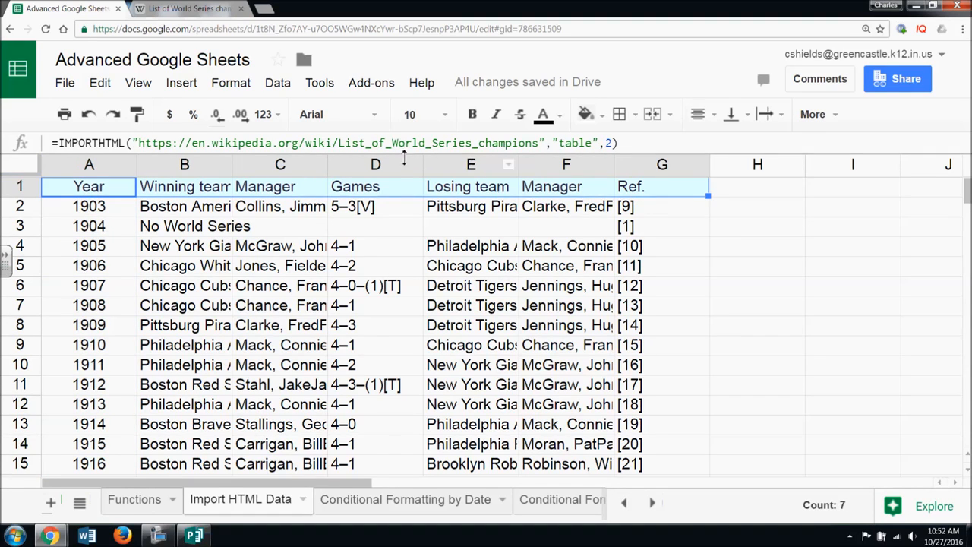
pyautogui.click(476, 119)
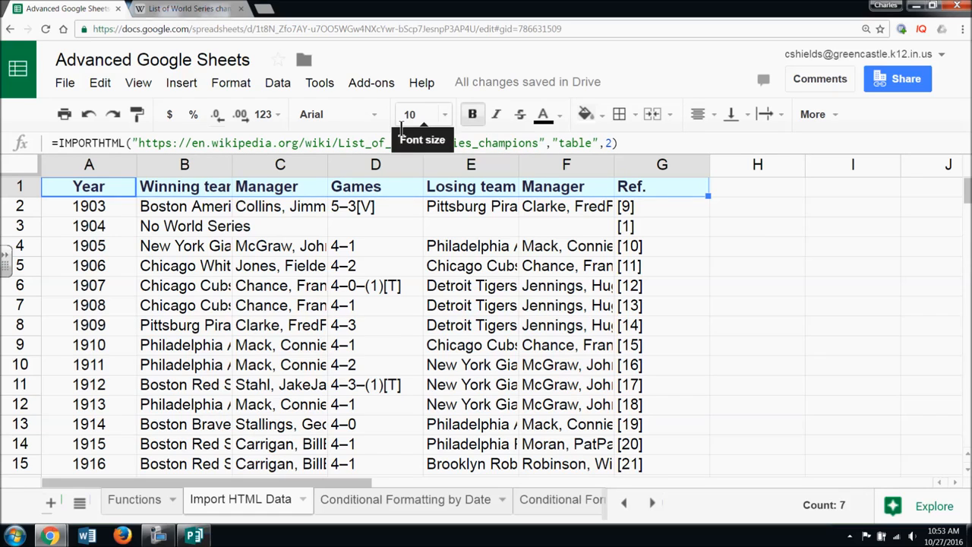
pyautogui.click(600, 112)
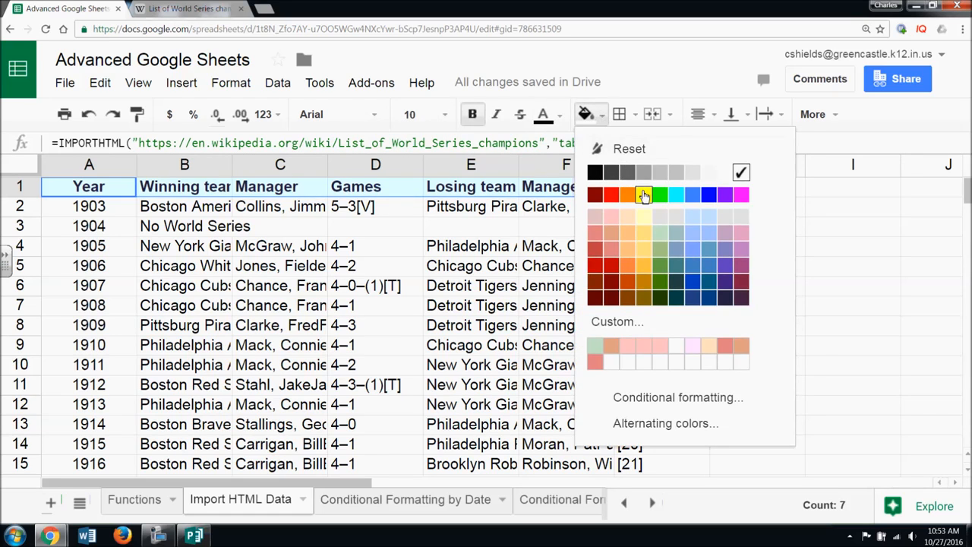
pyautogui.click(643, 196)
pyautogui.click(534, 245)
# - Resize the Winning team column to 150 pixels and widen it further until the full team names fit
pyautogui.click(228, 165)
pyautogui.click(222, 165)
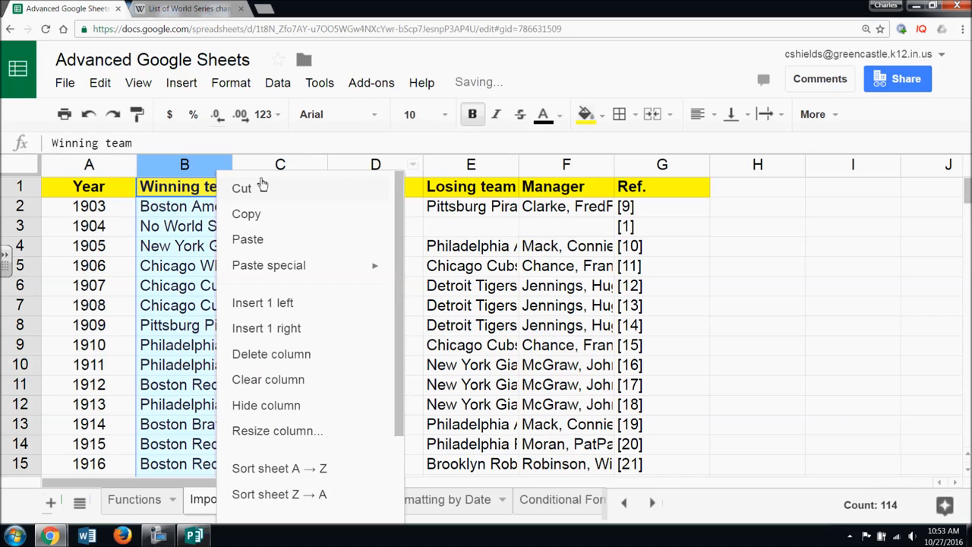
pyautogui.click(316, 431)
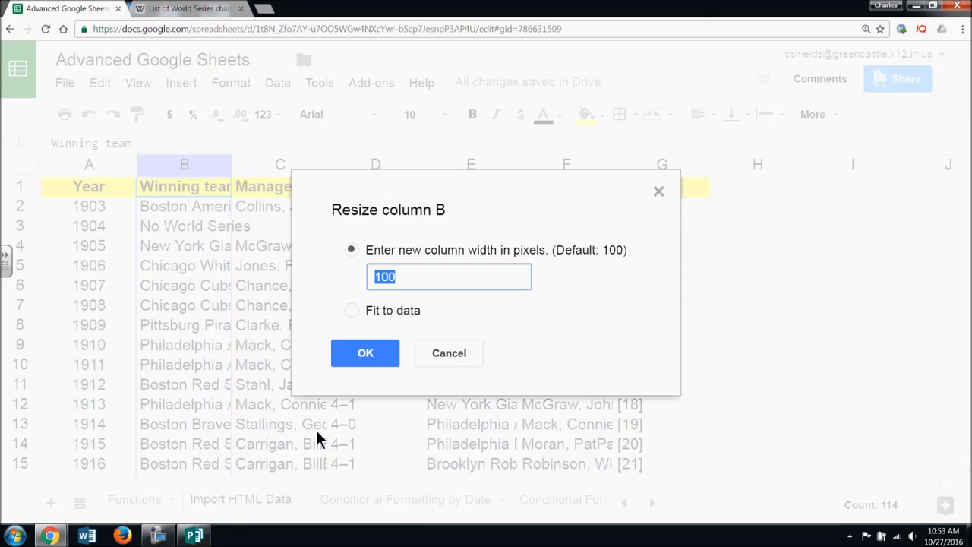
pyautogui.write('150')
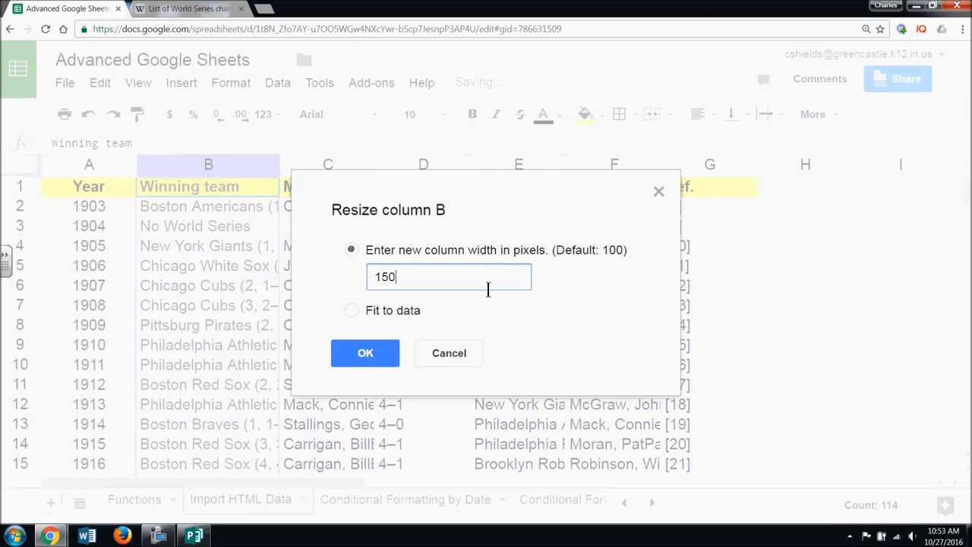
pyautogui.press('Return')
pyautogui.moveTo(280, 169); pyautogui.dragTo(358, 172)
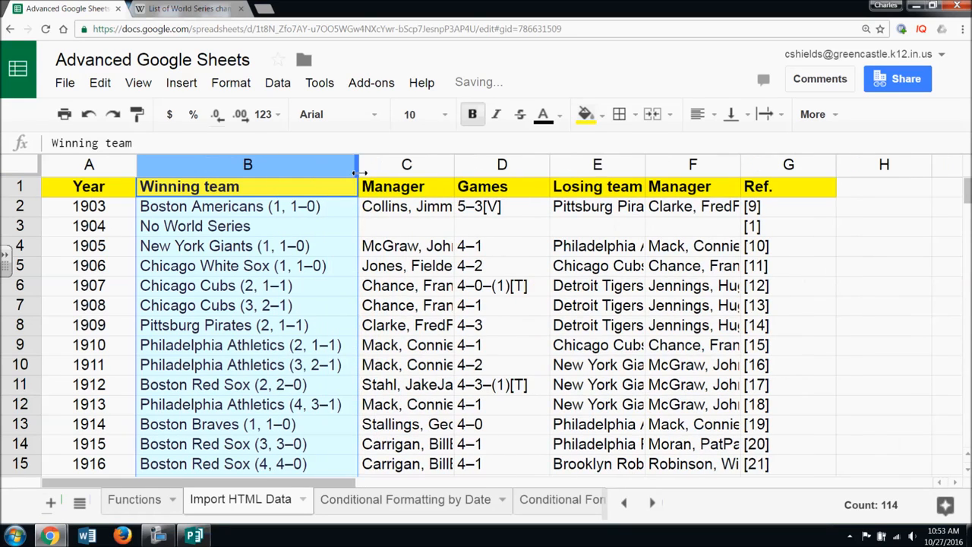
pyautogui.moveTo(372, 266); pyautogui.dragTo(415, 253)
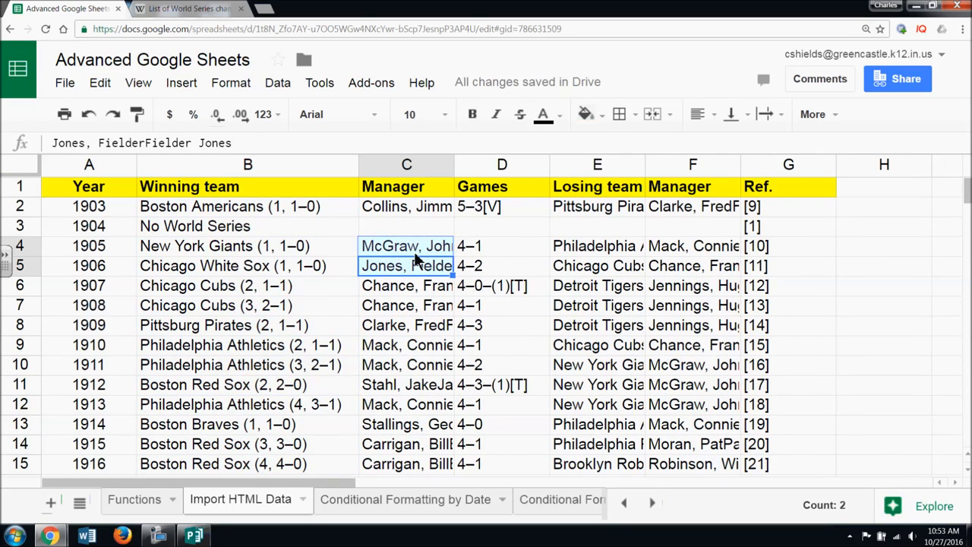
# - Look at the spreadsheet's link sharing options in the share settings and close them without changes
pyautogui.click(898, 77)
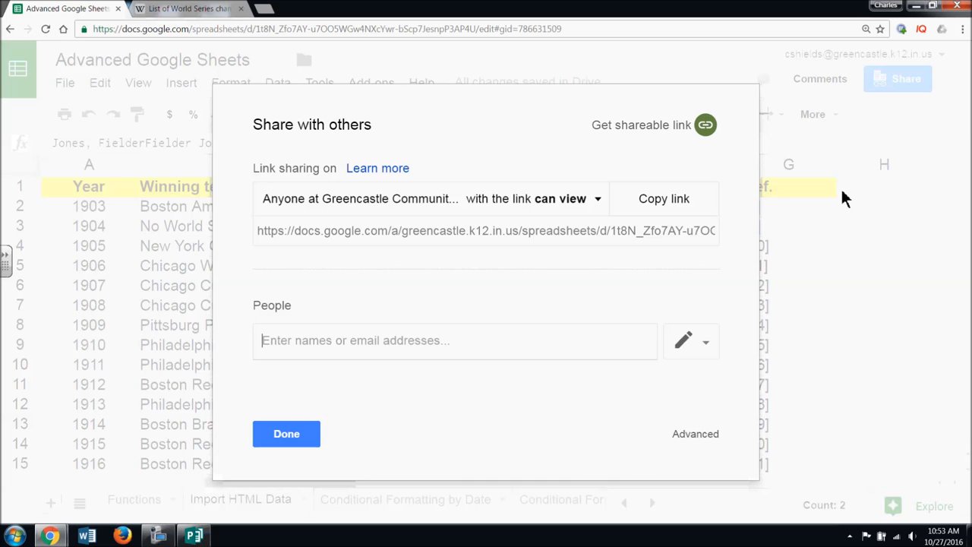
pyautogui.click(600, 202)
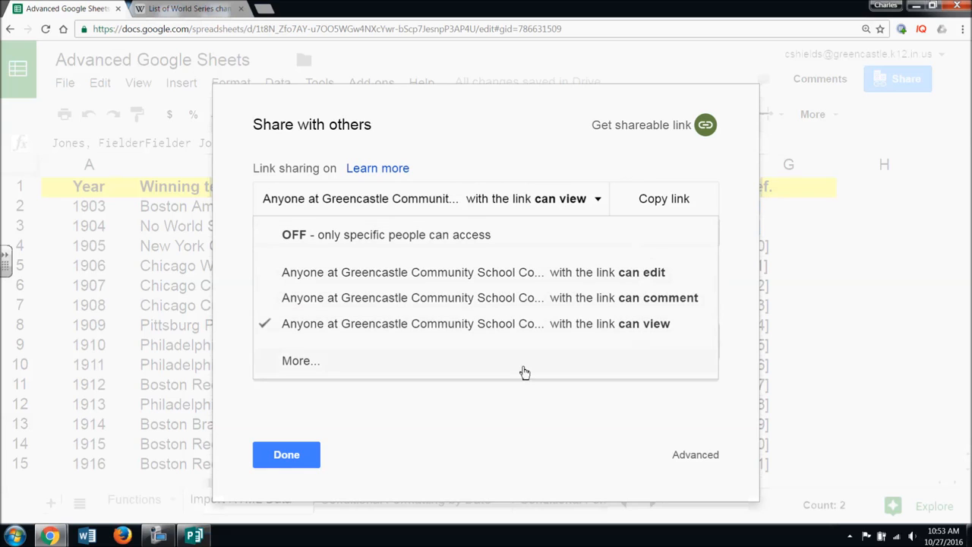
pyautogui.click(558, 144)
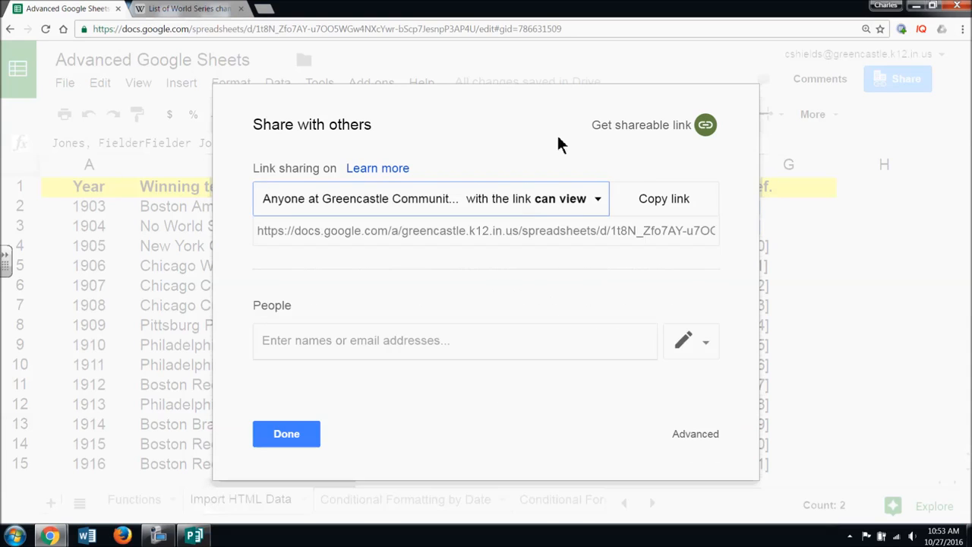
pyautogui.click(311, 437)
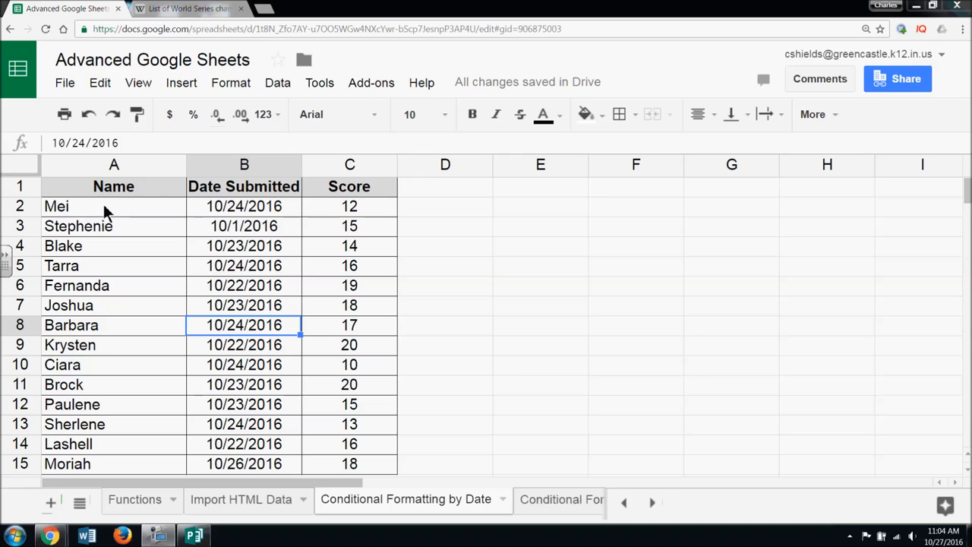
# - Start a conditional formatting rule on the Conditional Formatting by Date sheet and set its range to A2:C15
pyautogui.click(235, 83)
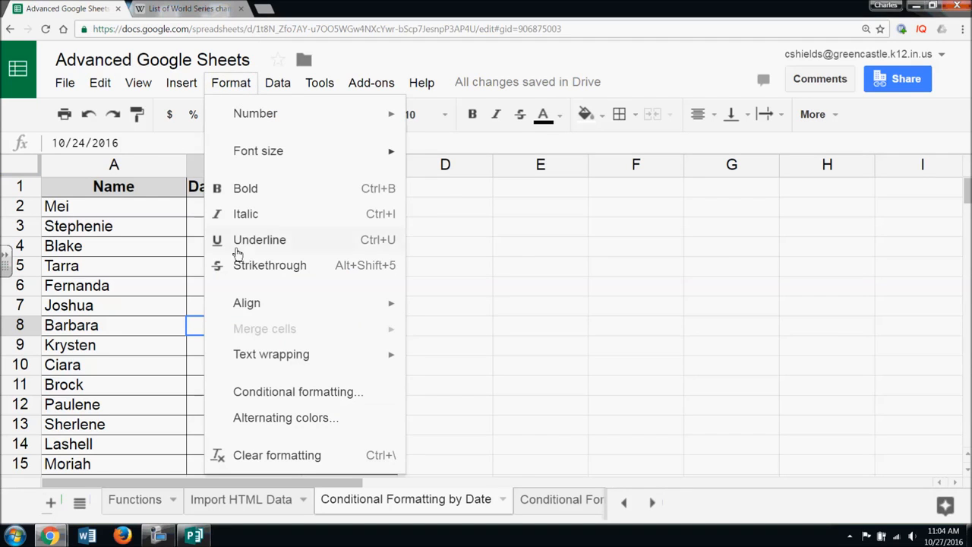
pyautogui.click(296, 395)
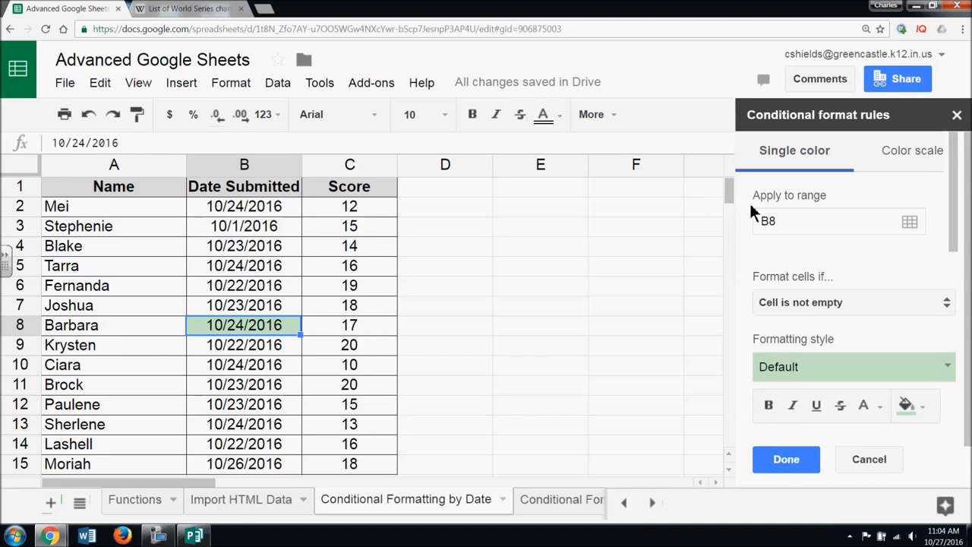
pyautogui.moveTo(968, 219)
pyautogui.mouseDown()
pyautogui.moveTo(970, 261)
pyautogui.moveTo(969, 221)
pyautogui.mouseUp()
pyautogui.click(905, 225)
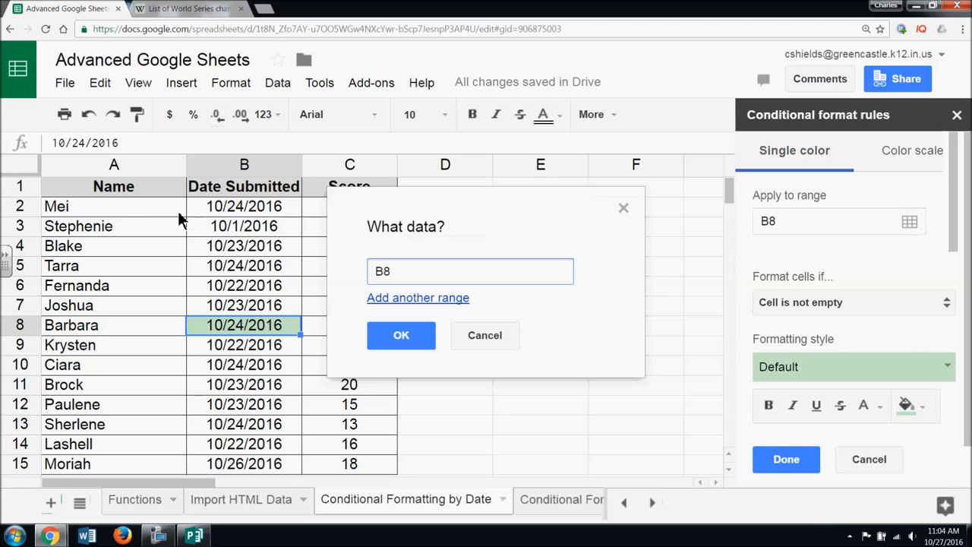
pyautogui.moveTo(107, 203); pyautogui.dragTo(366, 462)
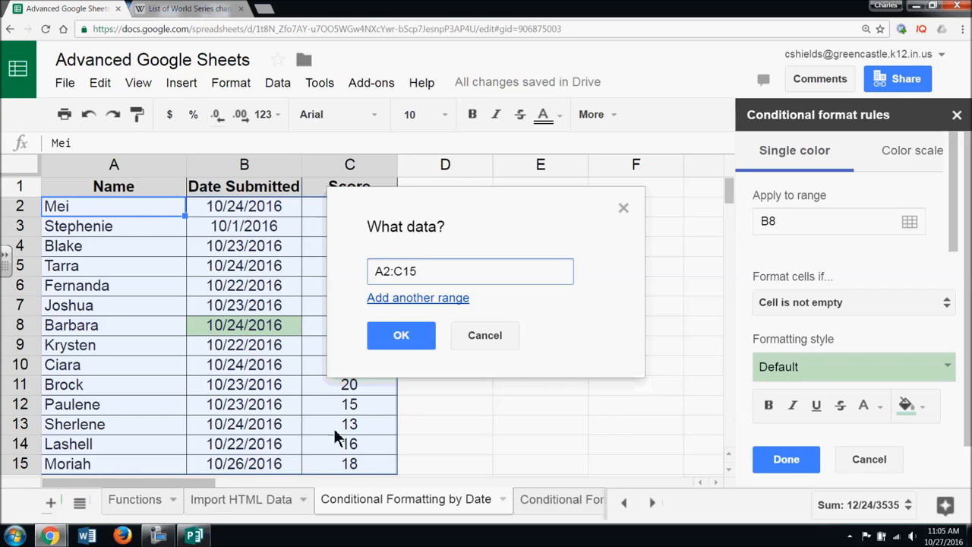
pyautogui.click(404, 334)
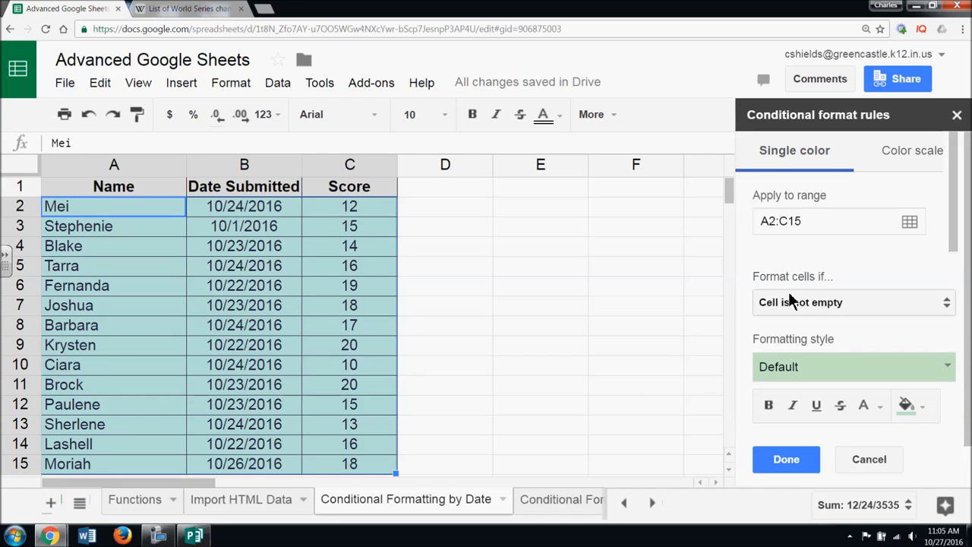
# - Set the rule's condition to Date is after
pyautogui.click(950, 304)
pyautogui.moveTo(966, 240); pyautogui.dragTo(968, 272)
pyautogui.click(947, 265)
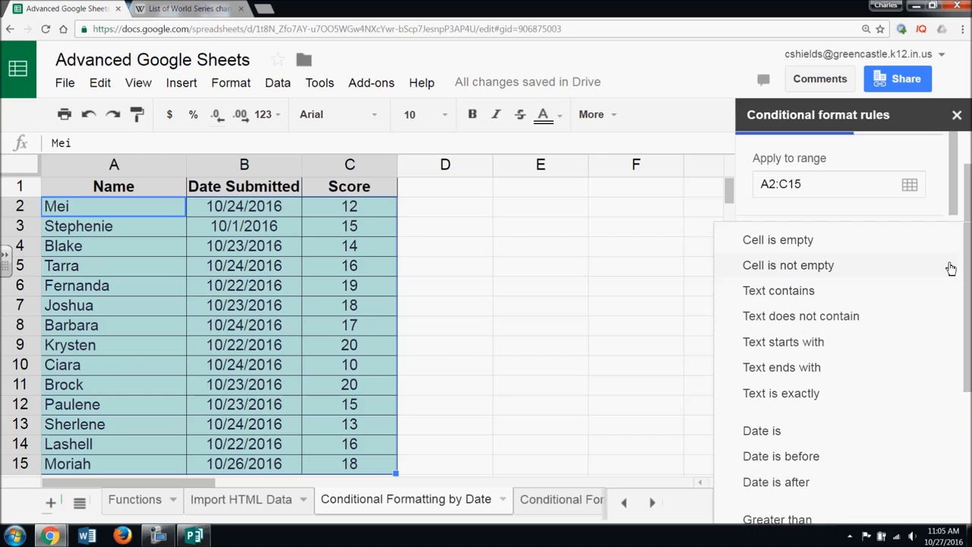
pyautogui.scroll(-1, 901, 369)
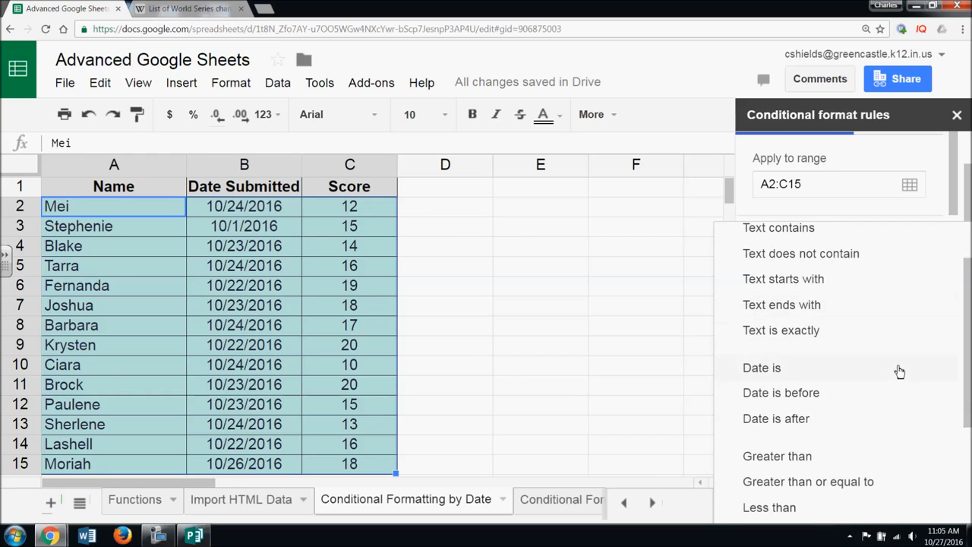
pyautogui.scroll(1, 900, 375)
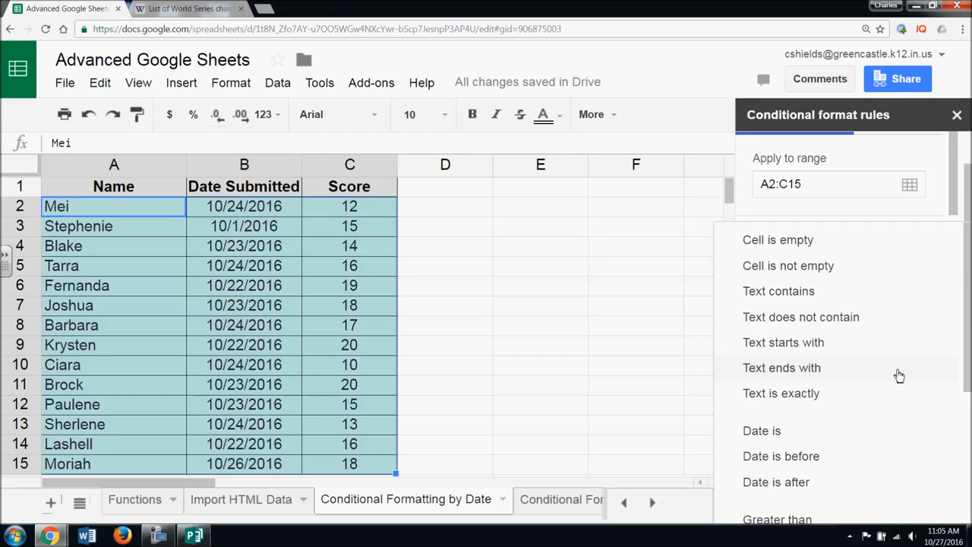
pyautogui.scroll(-3, 899, 375)
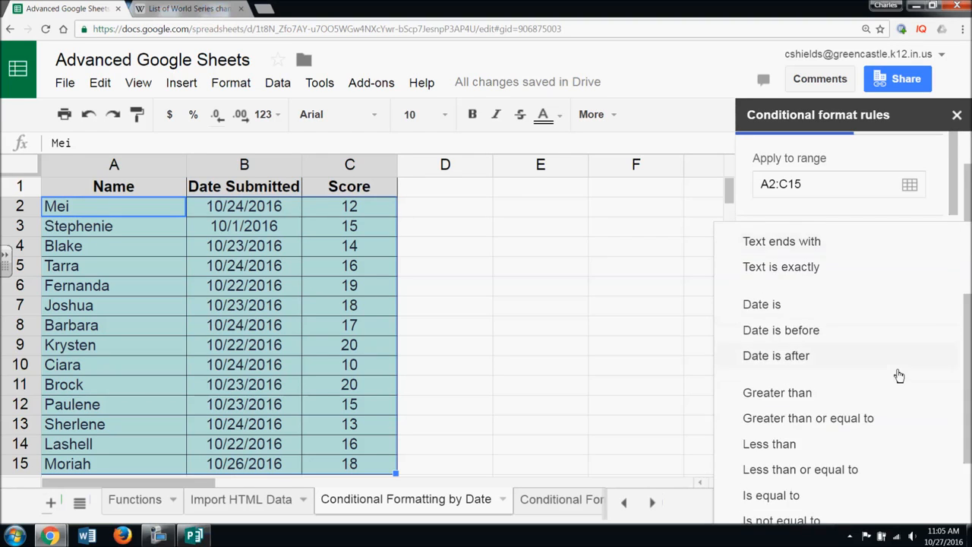
pyautogui.scroll(-1, 898, 375)
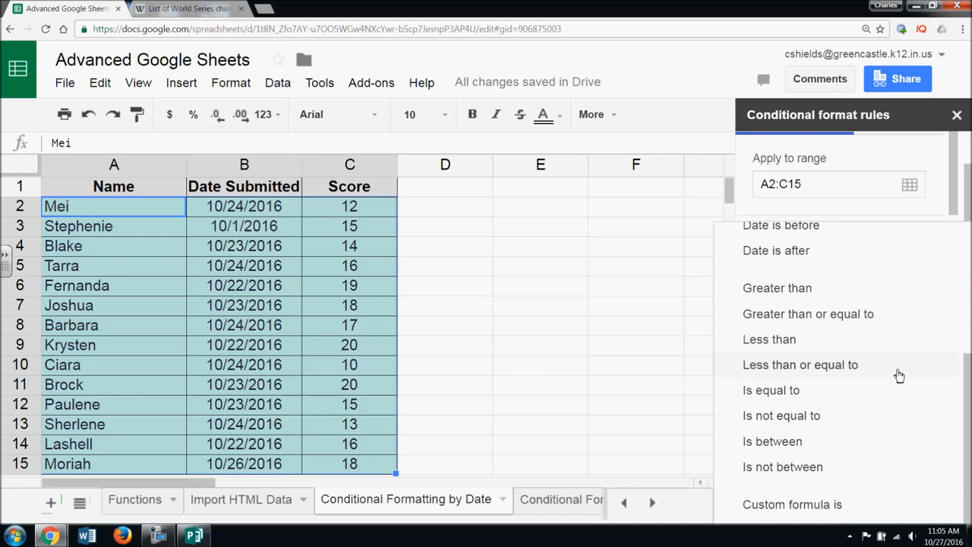
pyautogui.scroll(1, 898, 375)
pyautogui.scroll(1, 855, 340)
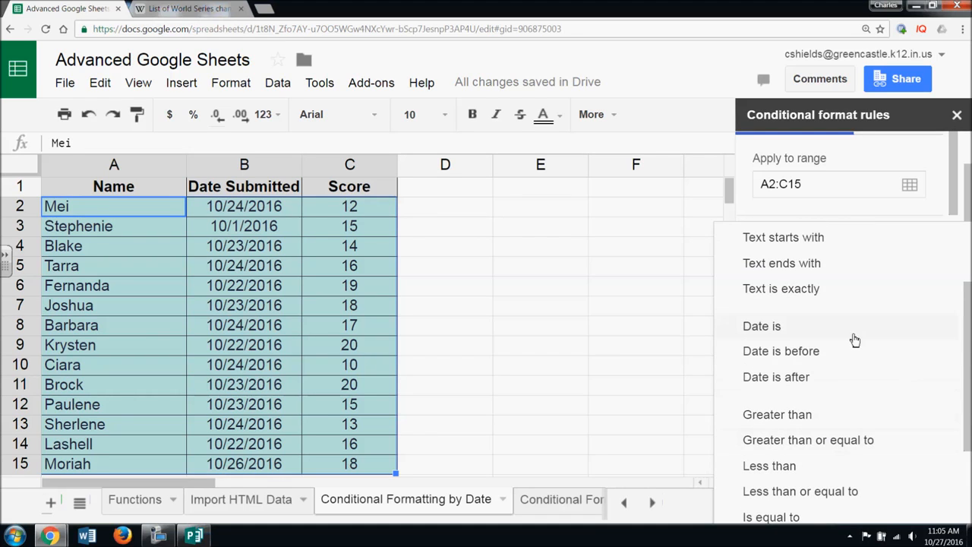
pyautogui.click(857, 377)
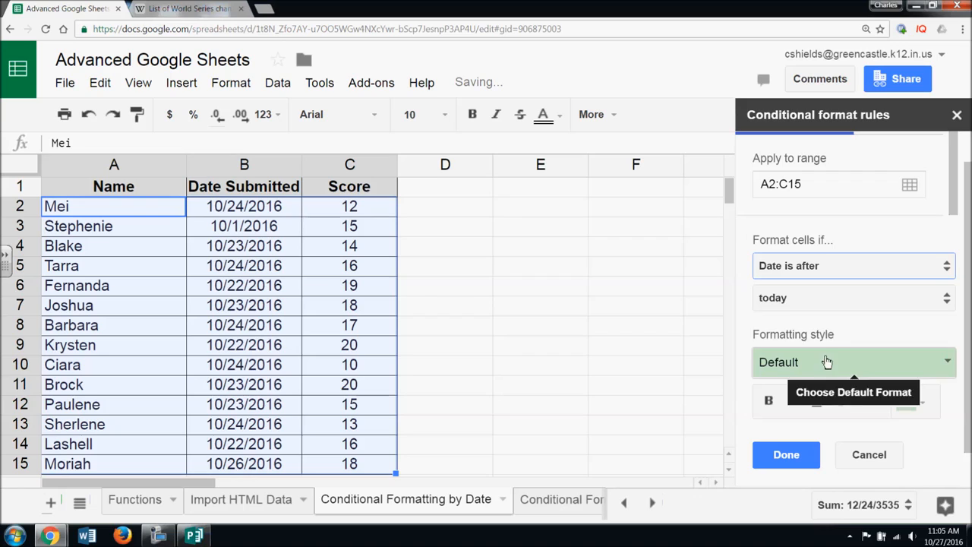
# - Compare the rule's dates against the exact date 10/22/2016
pyautogui.click(947, 298)
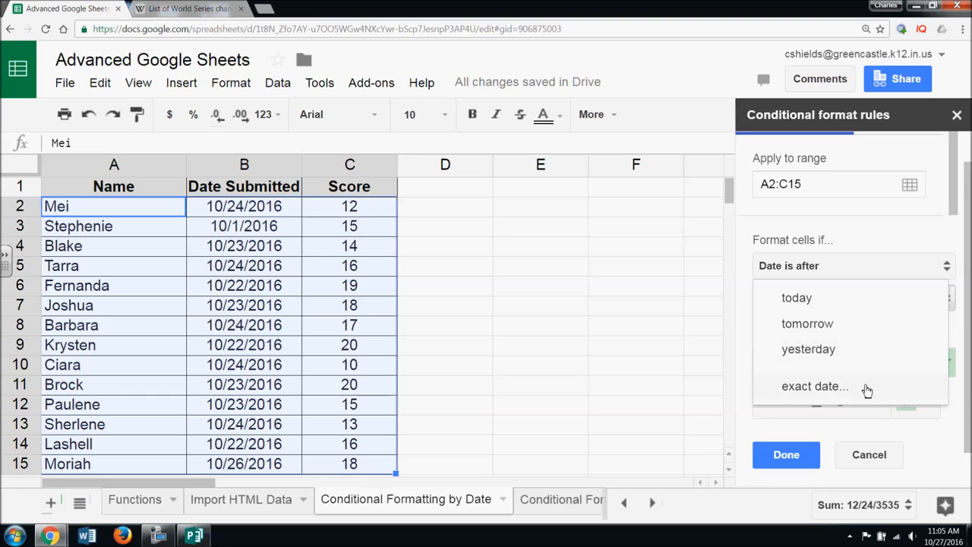
pyautogui.click(803, 388)
pyautogui.click(806, 334)
pyautogui.write('10/22/2016')
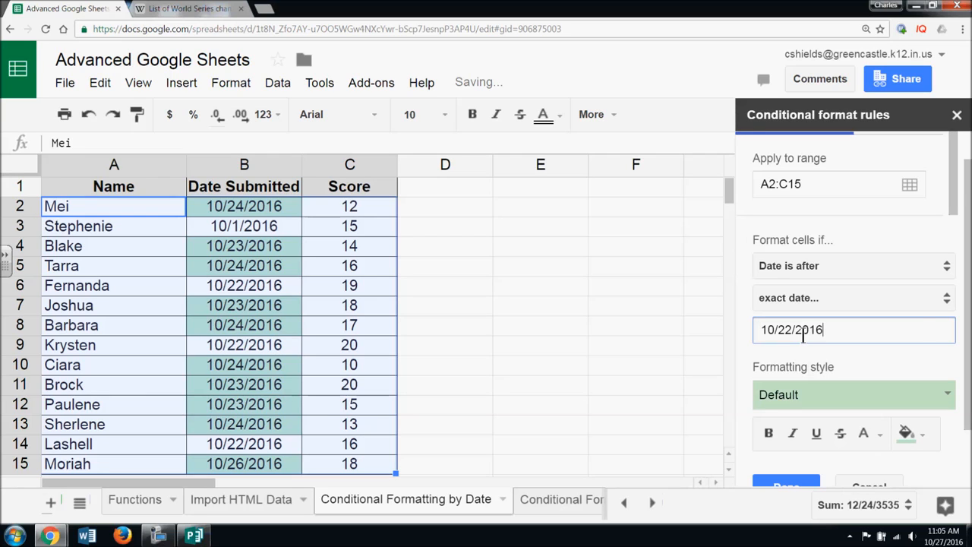
# - Give the date rule a yellow fill and red text, save it, and look over the formatted dates
pyautogui.scroll(-2, 886, 386)
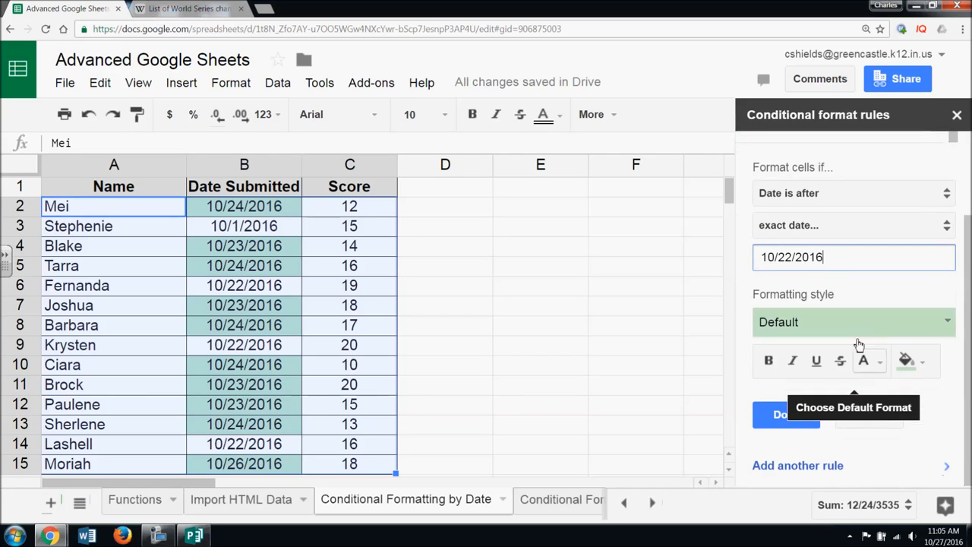
pyautogui.click(947, 323)
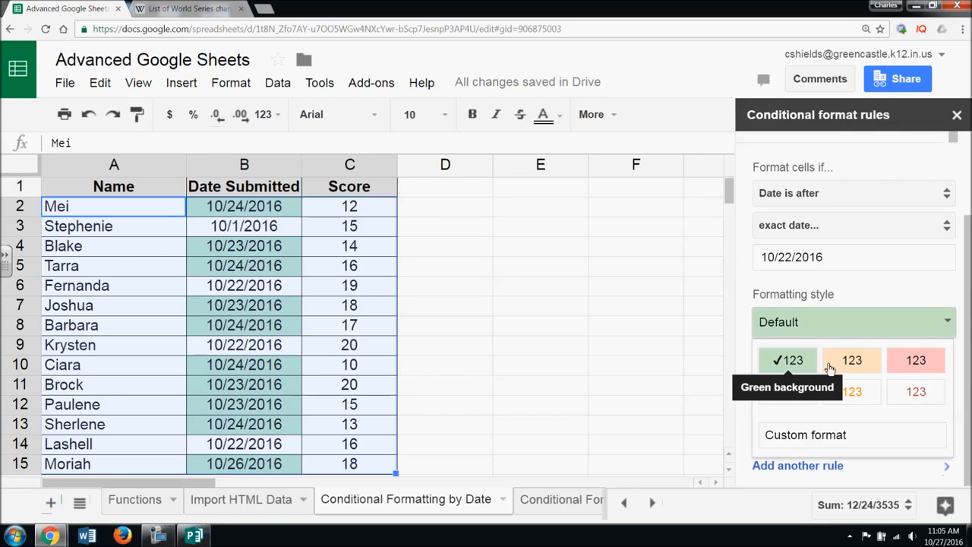
pyautogui.click(941, 313)
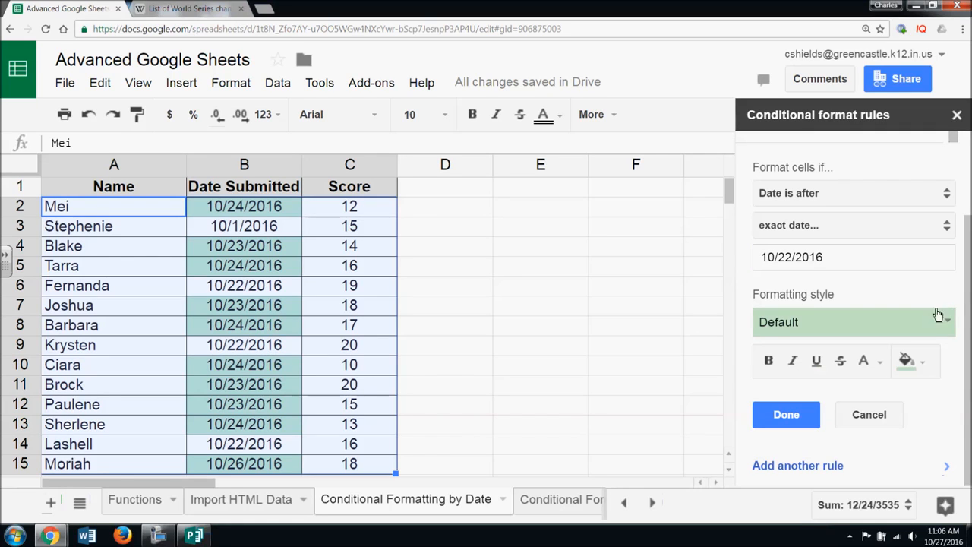
pyautogui.click(920, 365)
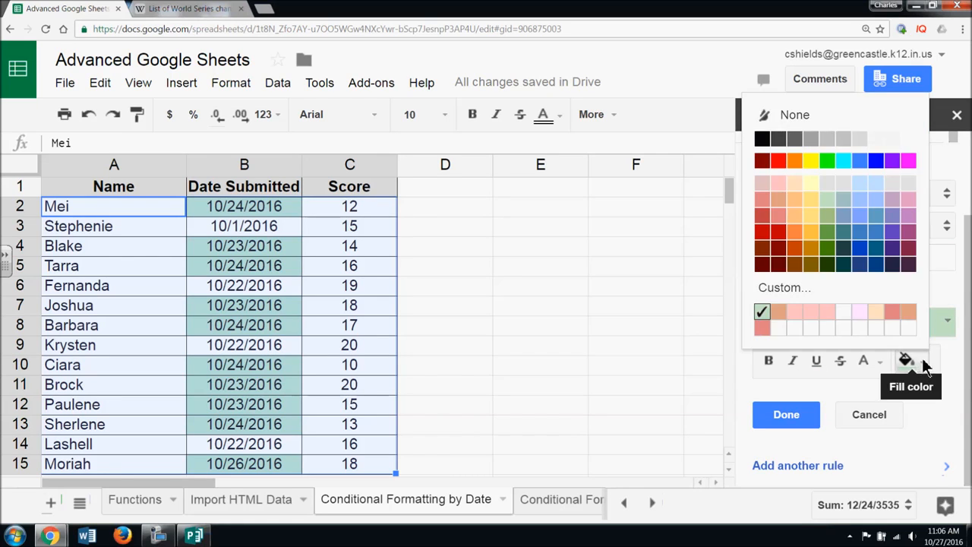
pyautogui.click(811, 162)
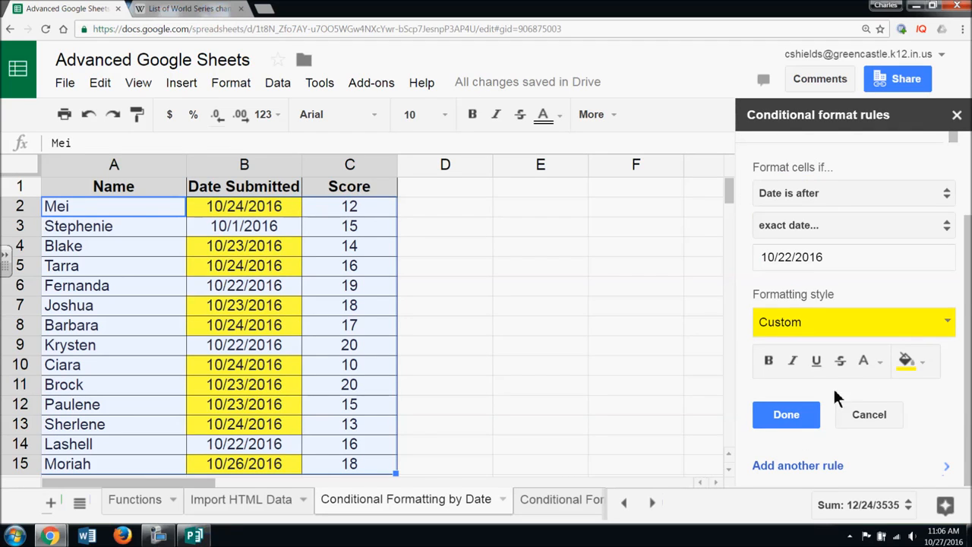
pyautogui.click(880, 362)
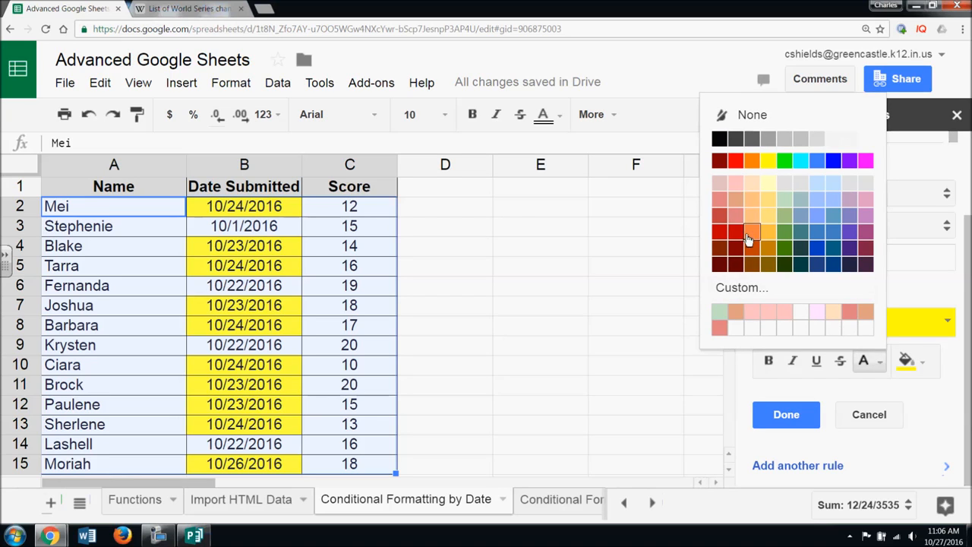
pyautogui.click(736, 161)
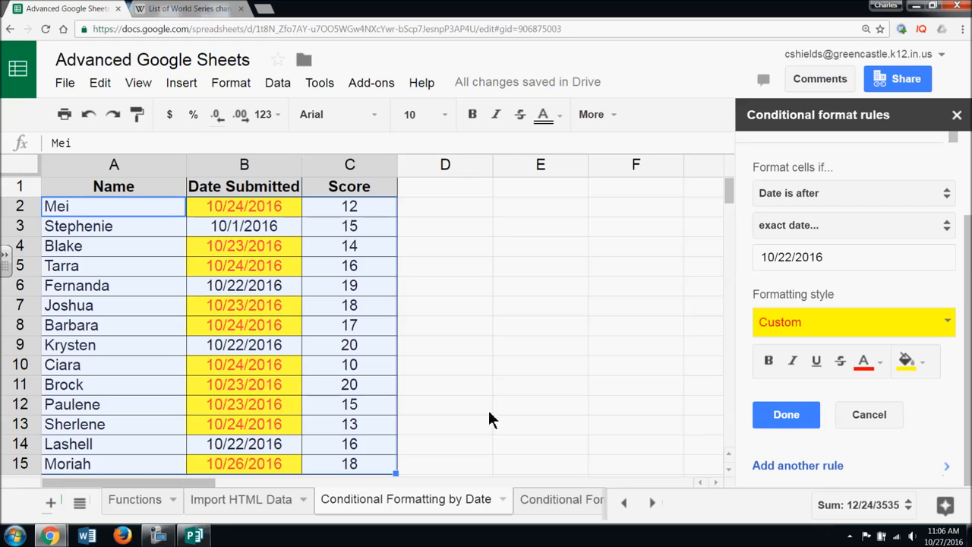
pyautogui.click(784, 416)
pyautogui.click(559, 372)
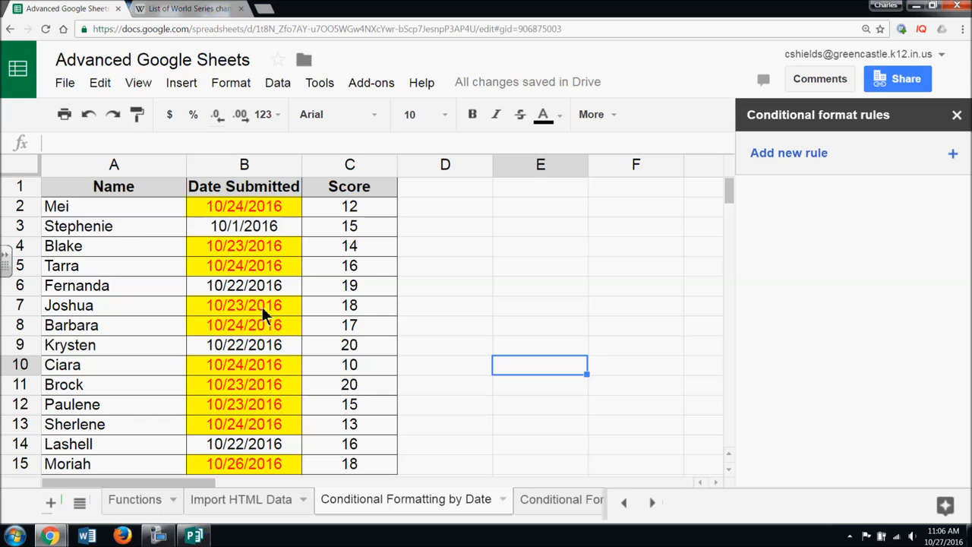
pyautogui.scroll(-2, 262, 312)
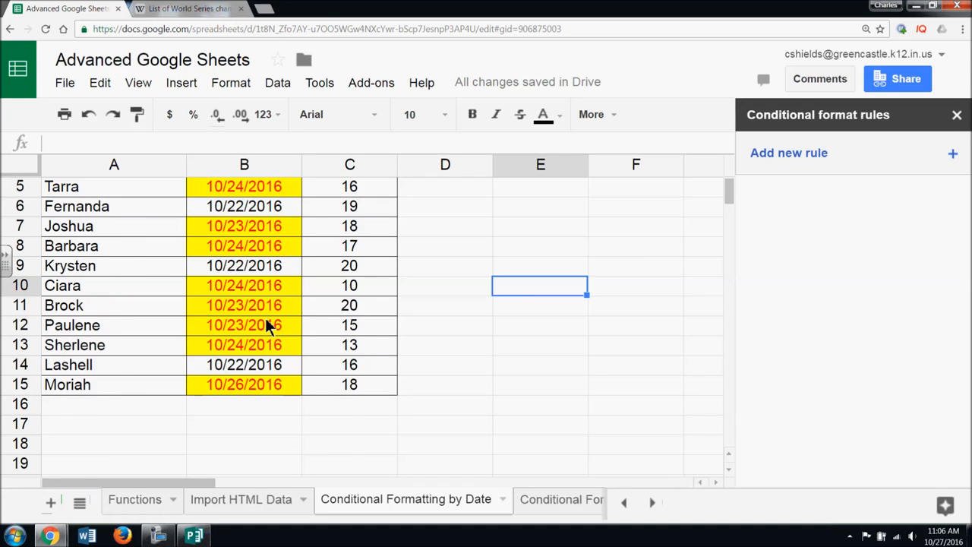
pyautogui.scroll(2, 262, 311)
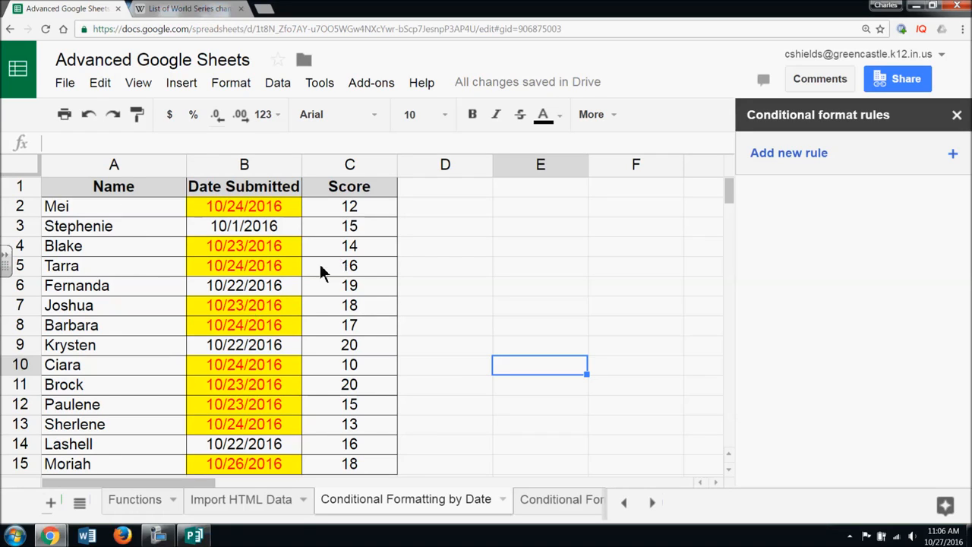
pyautogui.click(952, 156)
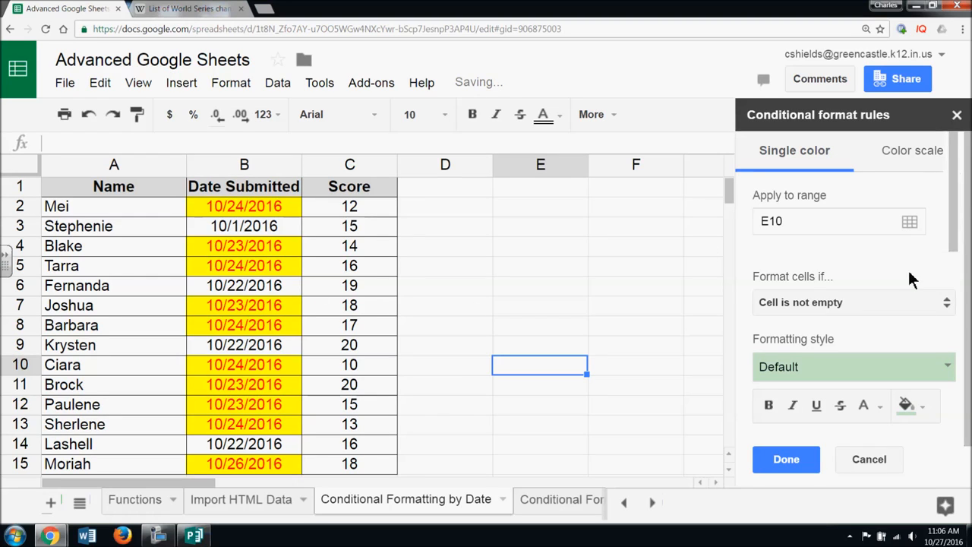
pyautogui.scroll(-1, 916, 228)
pyautogui.scroll(1, 920, 198)
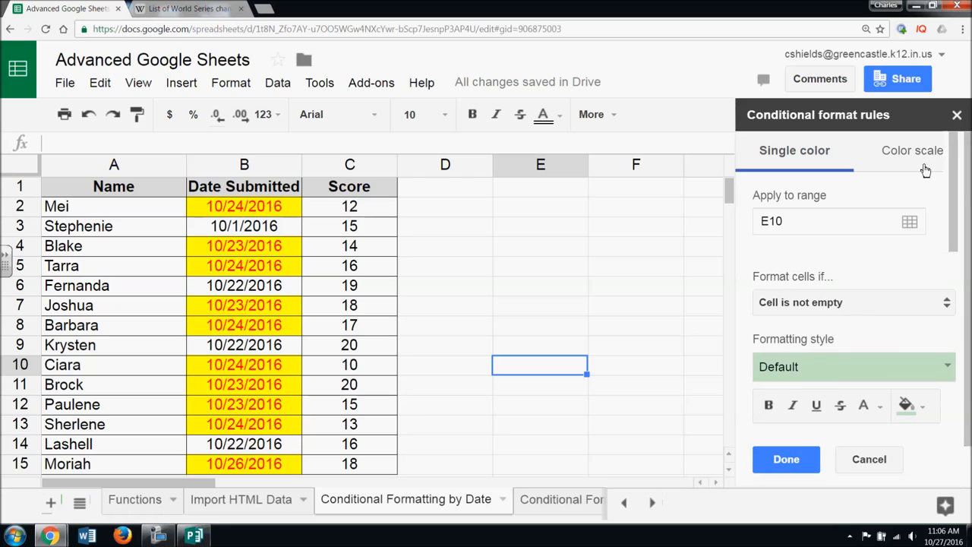
pyautogui.click(870, 459)
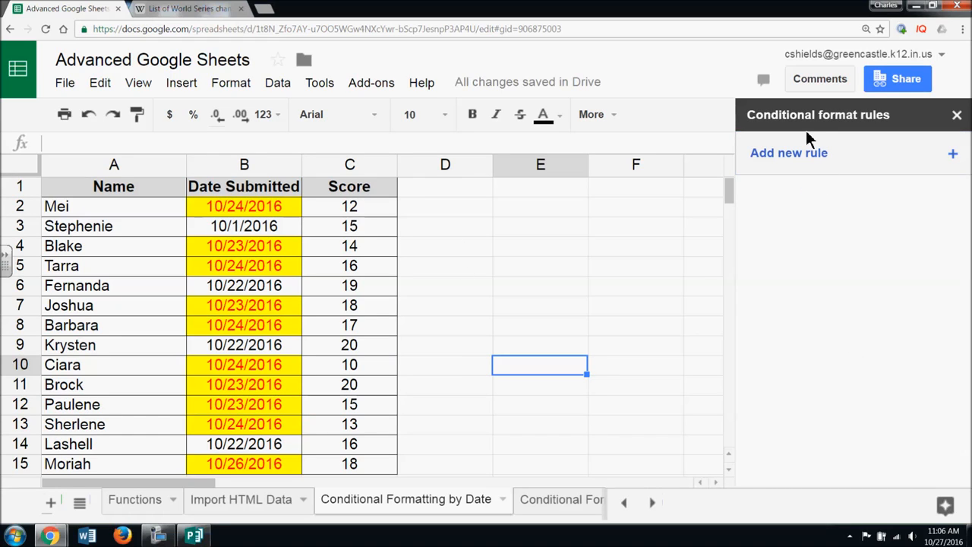
pyautogui.click(808, 157)
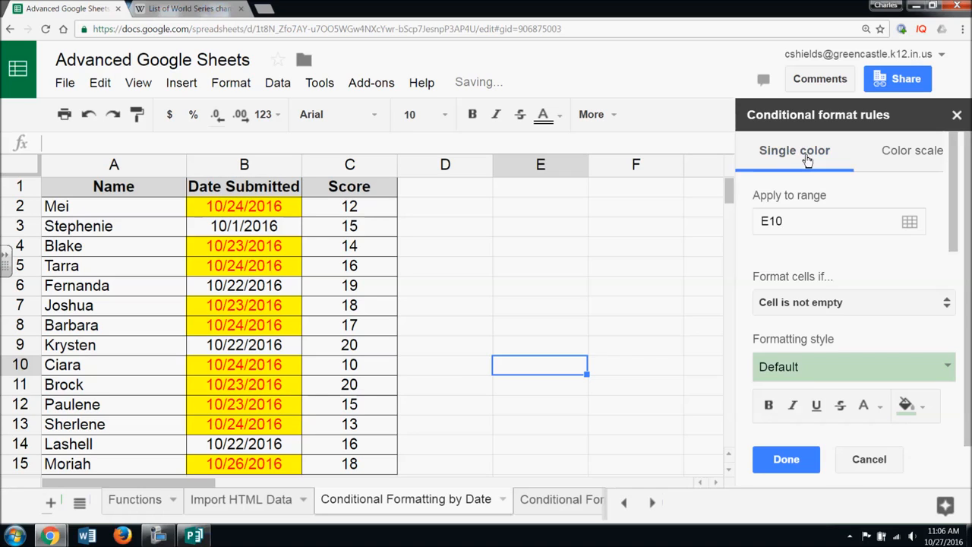
pyautogui.click(869, 460)
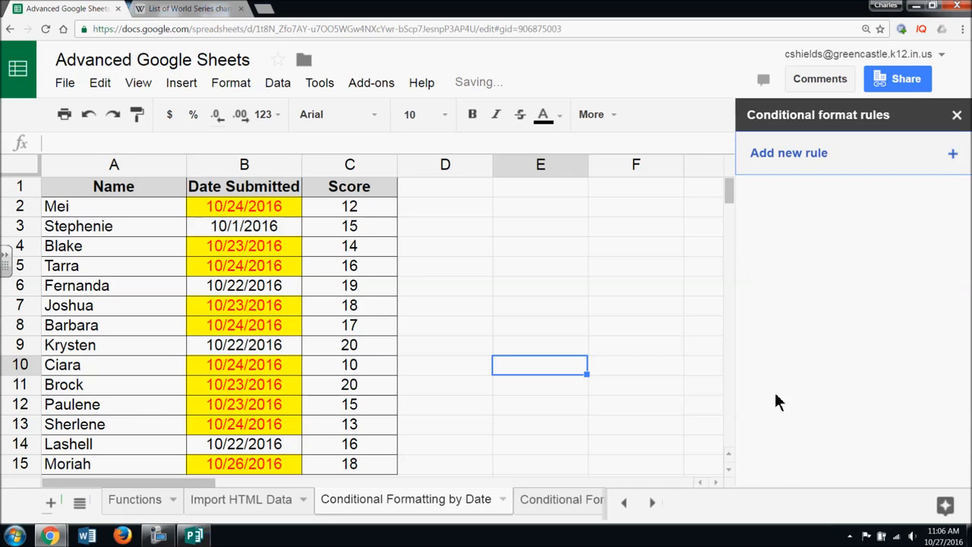
# - Select a Date Submitted cell inside the formatted range to bring up the date-based rule, and remove that rule
pyautogui.click(271, 263)
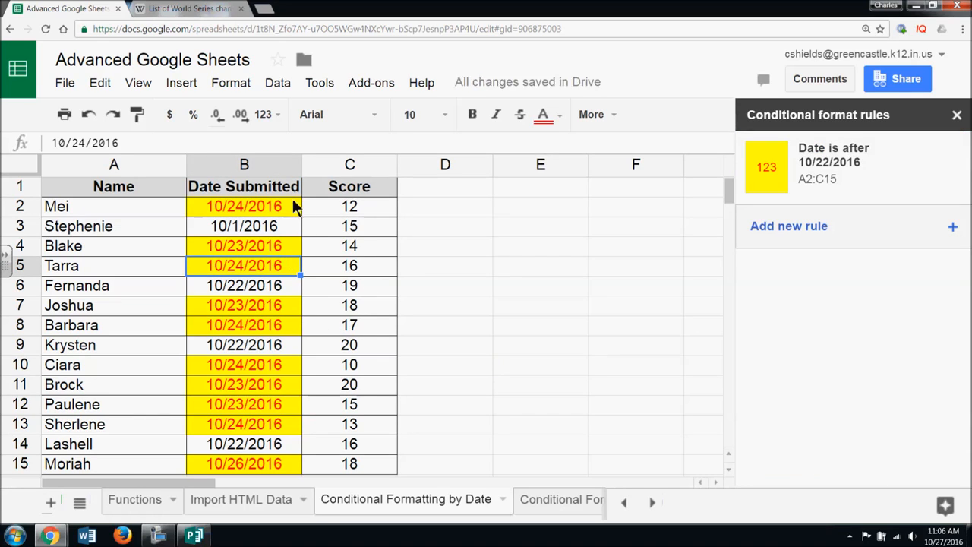
pyautogui.moveTo(808, 188)
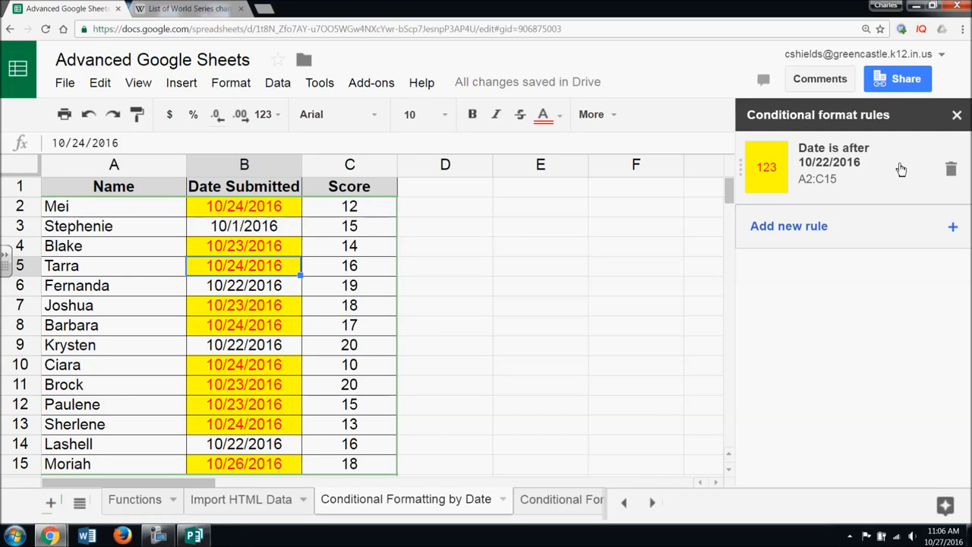
pyautogui.click(952, 170)
pyautogui.click(620, 349)
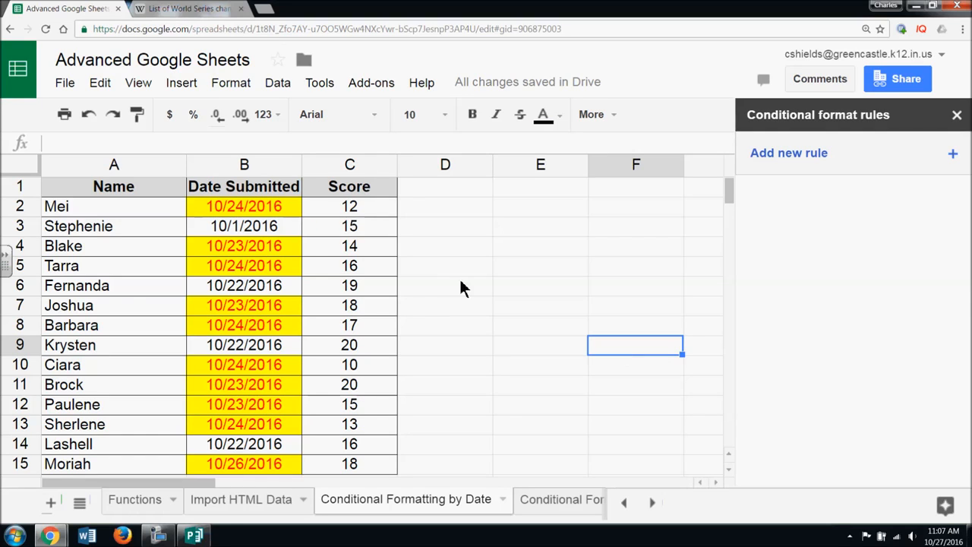
pyautogui.click(244, 290)
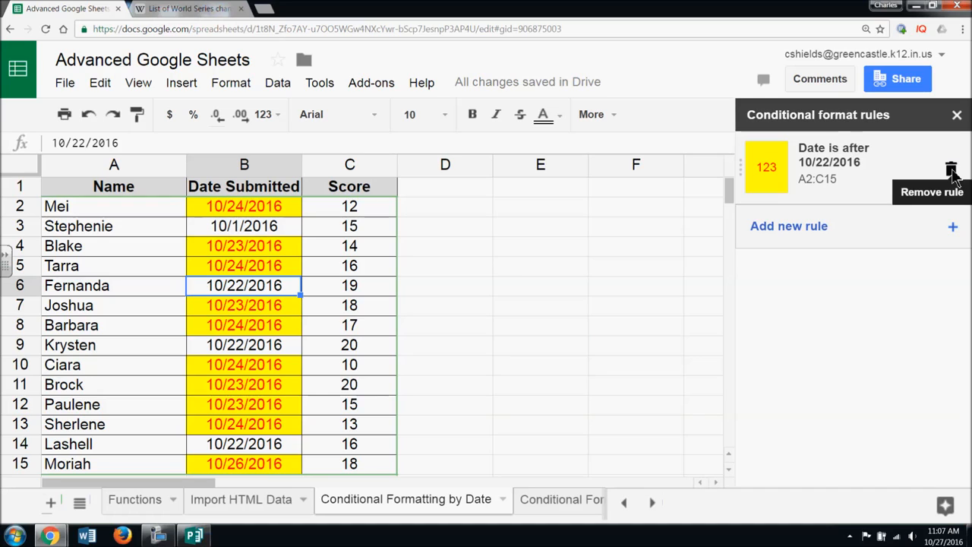
pyautogui.click(952, 170)
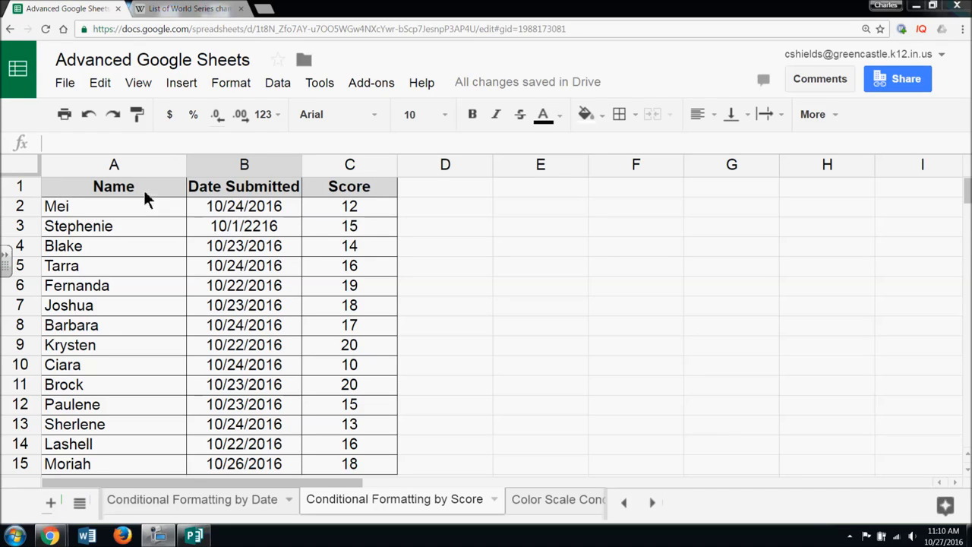
# - Start a new conditional formatting rule on the Conditional Formatting by Score sheet and apply it to range A2:C15
pyautogui.click(241, 85)
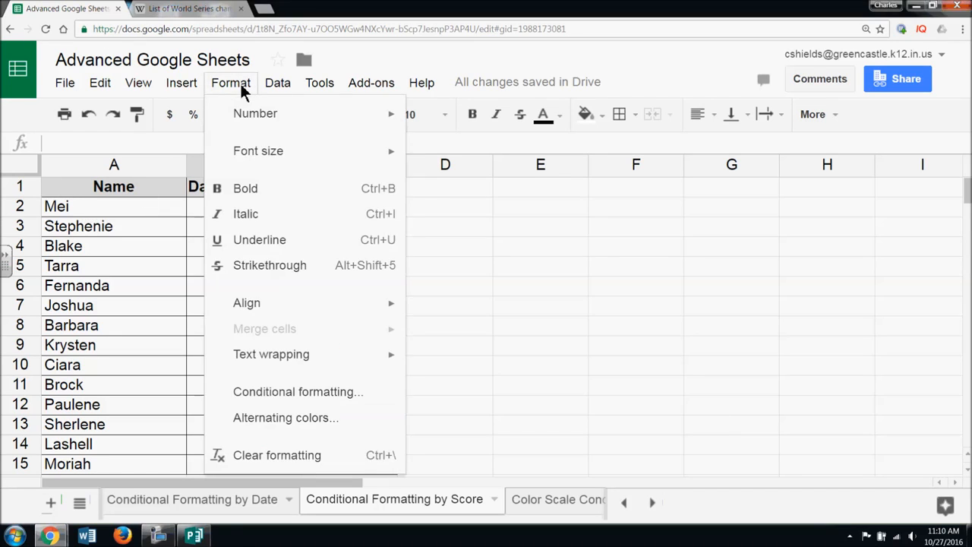
pyautogui.click(281, 394)
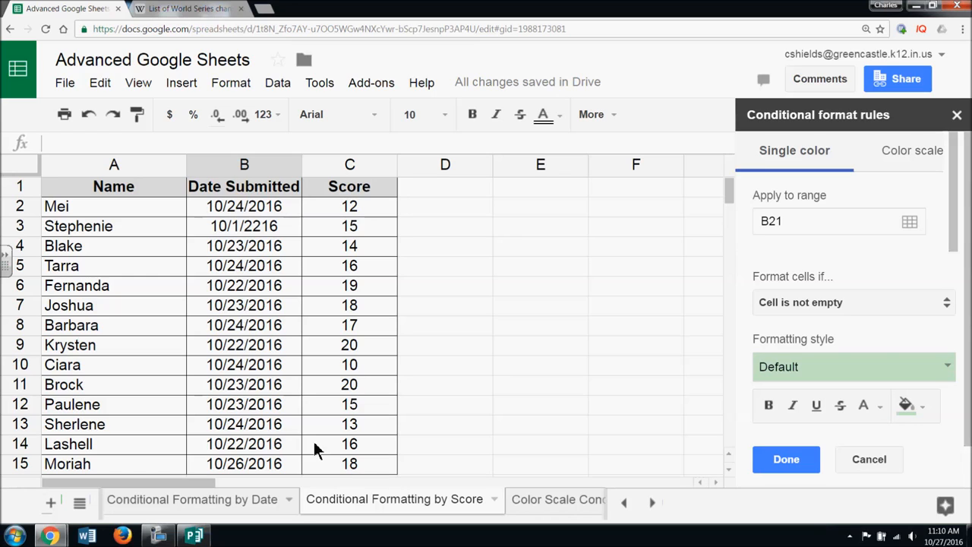
pyautogui.click(910, 221)
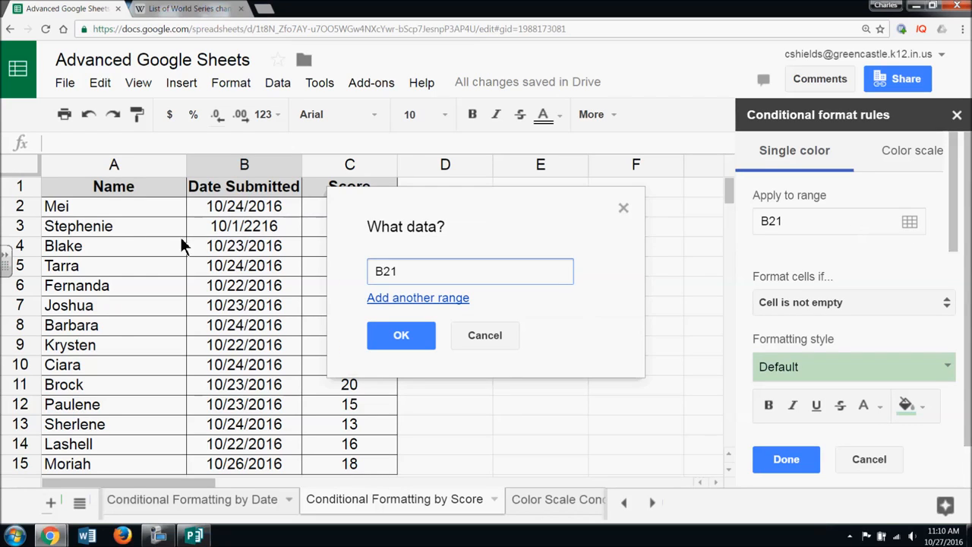
pyautogui.moveTo(88, 209); pyautogui.dragTo(369, 471)
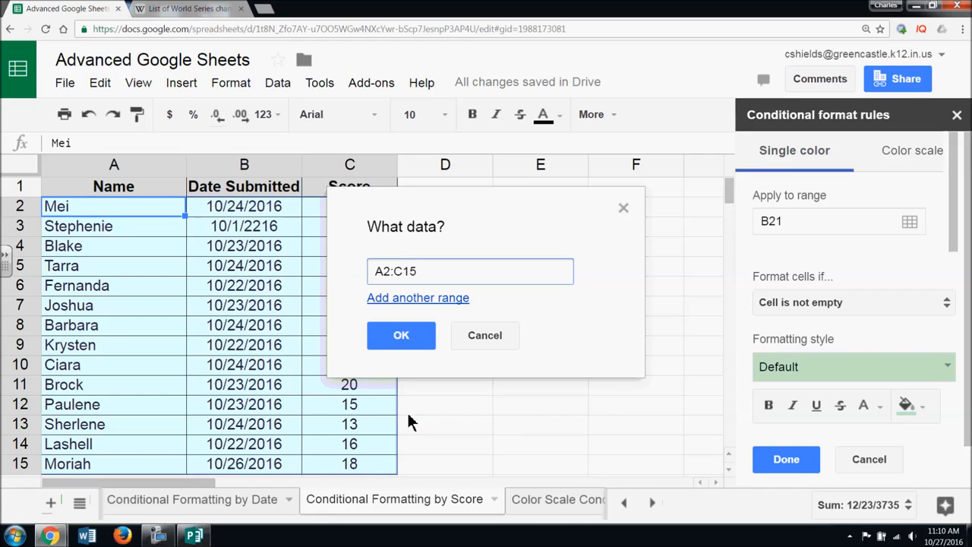
pyautogui.click(396, 338)
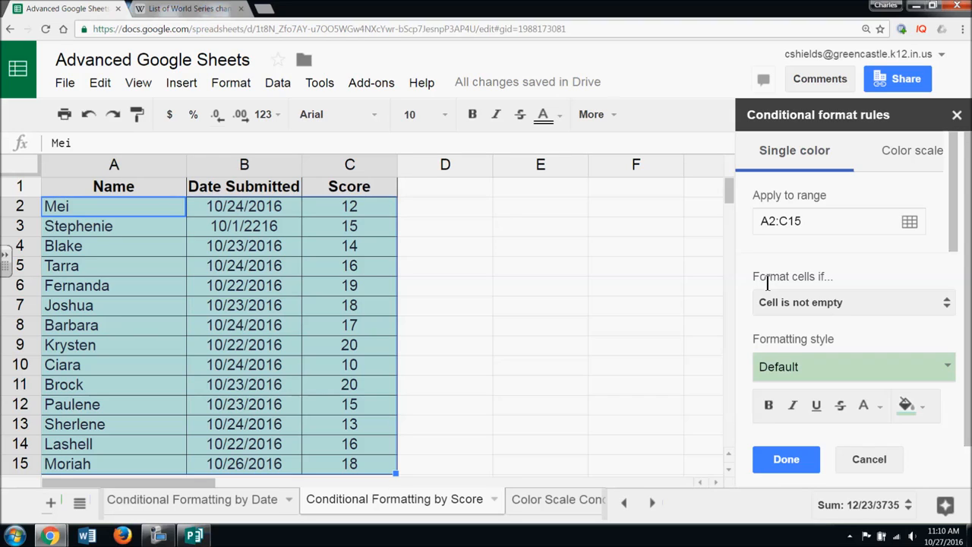
# - Set the rule's condition to Less than with a value of 15
pyautogui.click(949, 307)
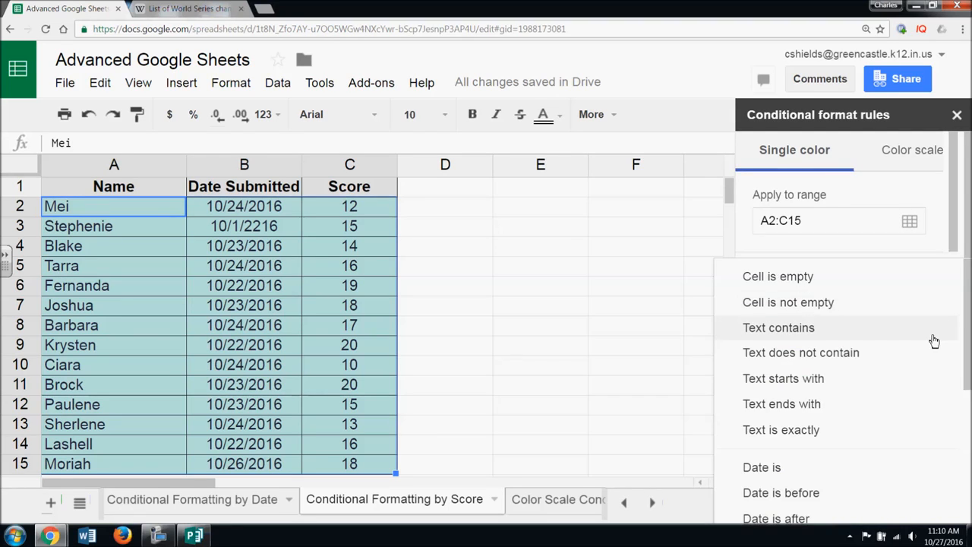
pyautogui.scroll(-3, 934, 339)
pyautogui.scroll(-2, 934, 341)
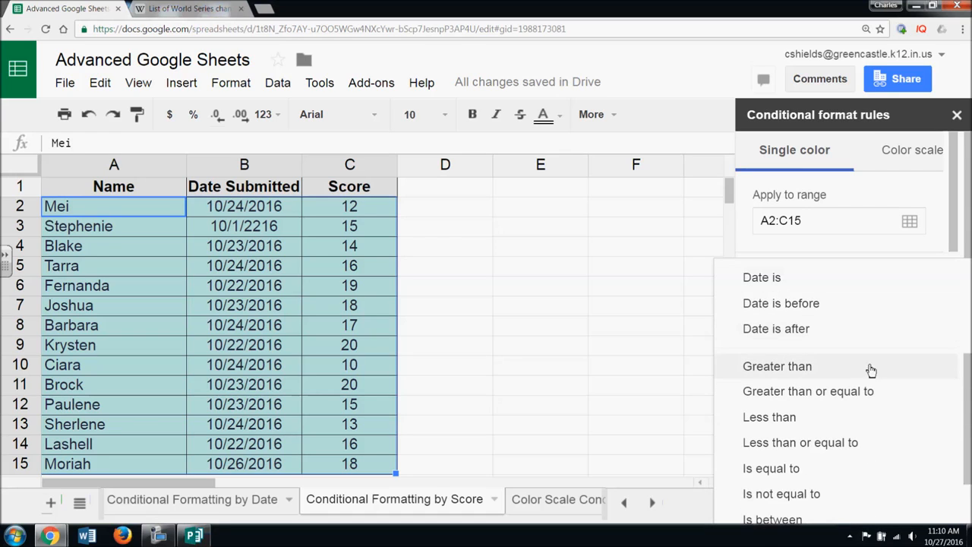
pyautogui.scroll(-2, 844, 384)
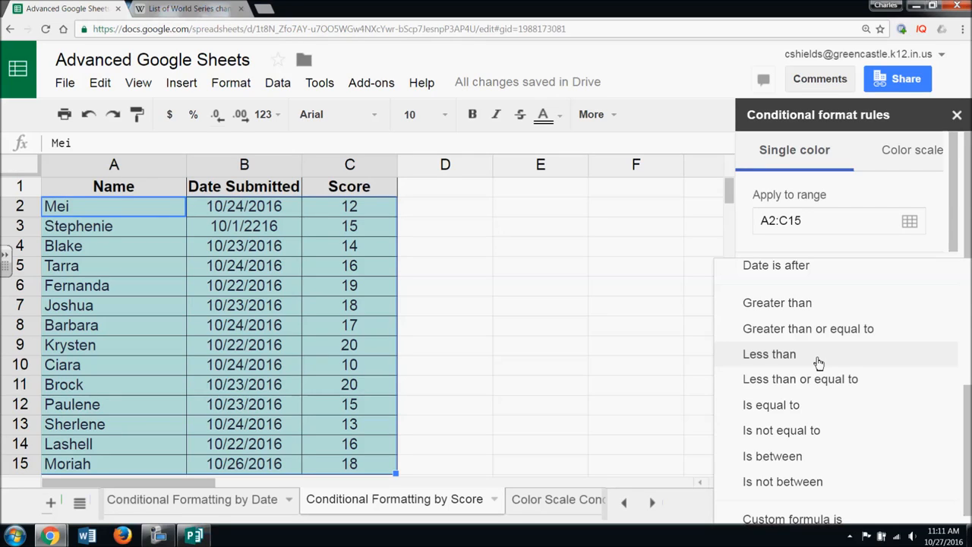
pyautogui.click(817, 357)
pyautogui.click(812, 341)
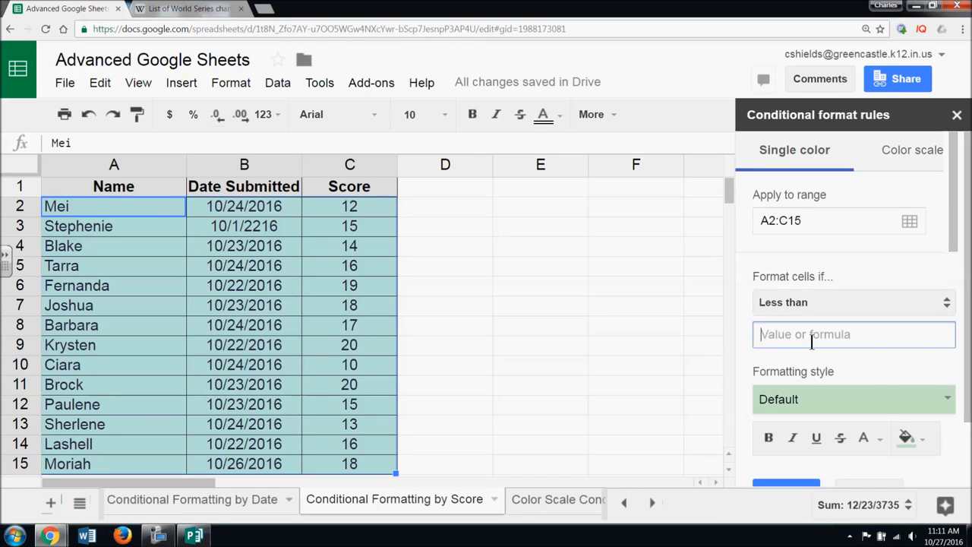
pyautogui.write('15')
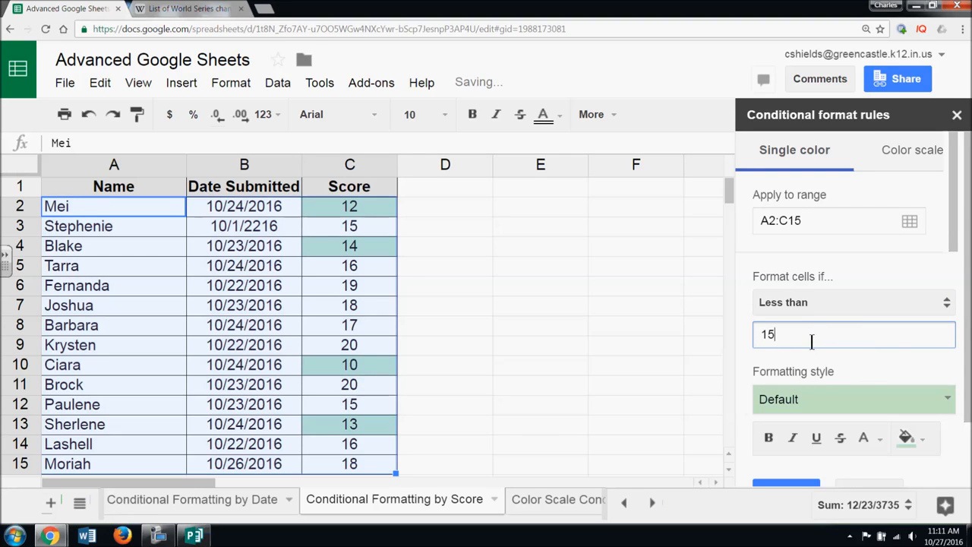
# - Give the score rule the preset light red fill, save it, and deselect the data range
pyautogui.click(948, 399)
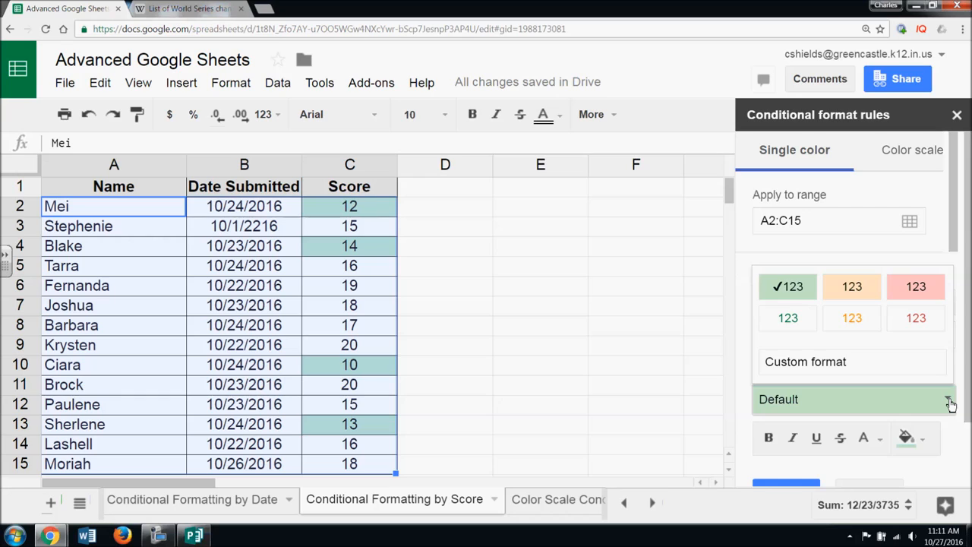
pyautogui.click(937, 296)
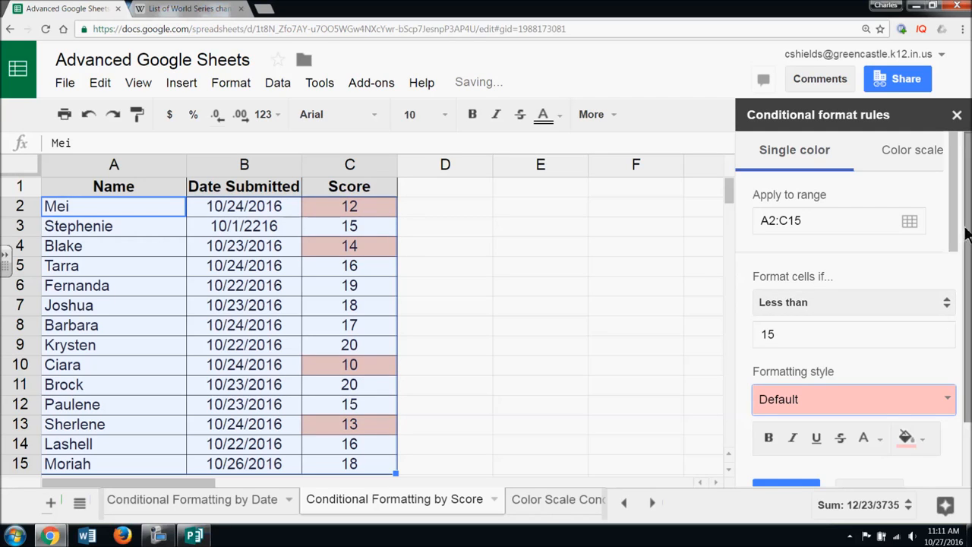
pyautogui.scroll(-2, 939, 335)
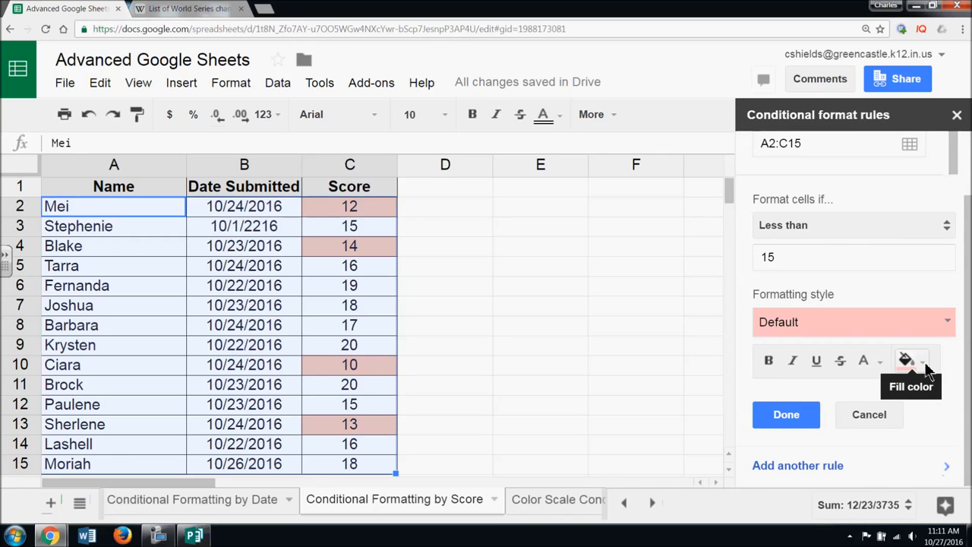
pyautogui.click(786, 414)
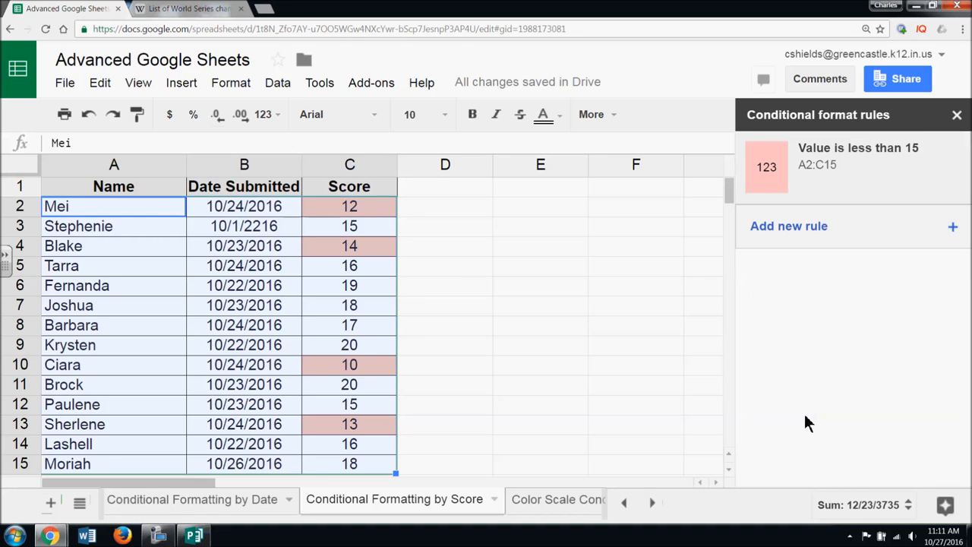
pyautogui.click(583, 392)
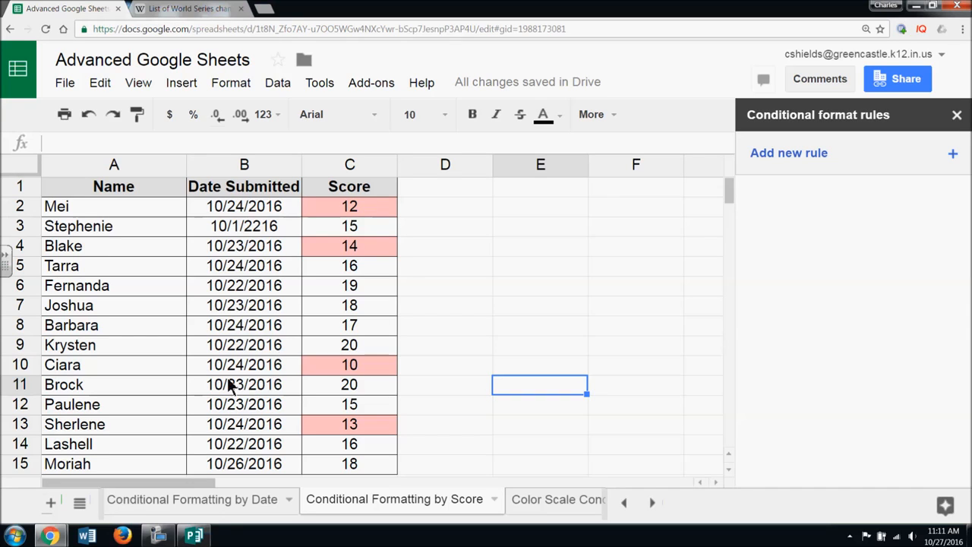
# - Reopen the score rule from a cell inside its range, change its Less than value to 12, and save it
pyautogui.click(330, 347)
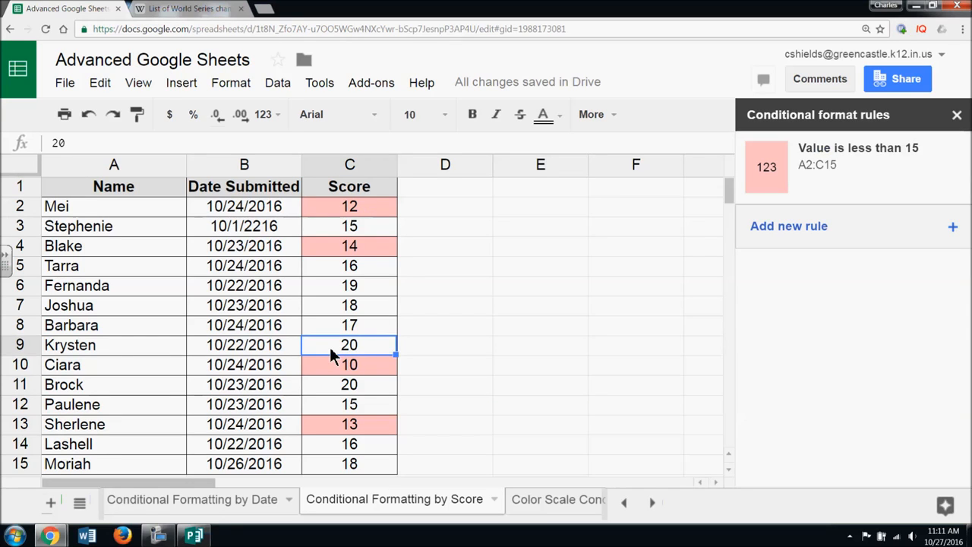
pyautogui.click(196, 246)
pyautogui.moveTo(954, 175)
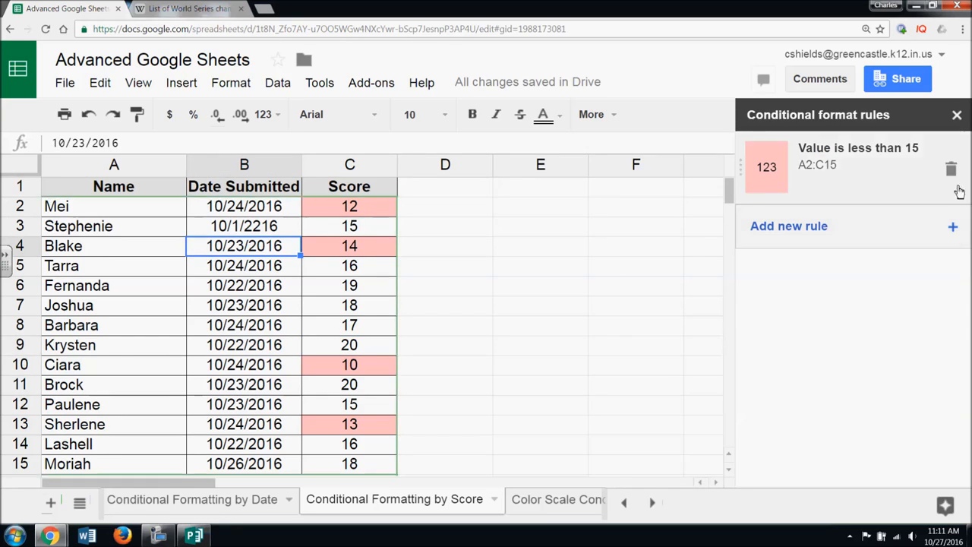
pyautogui.click(877, 163)
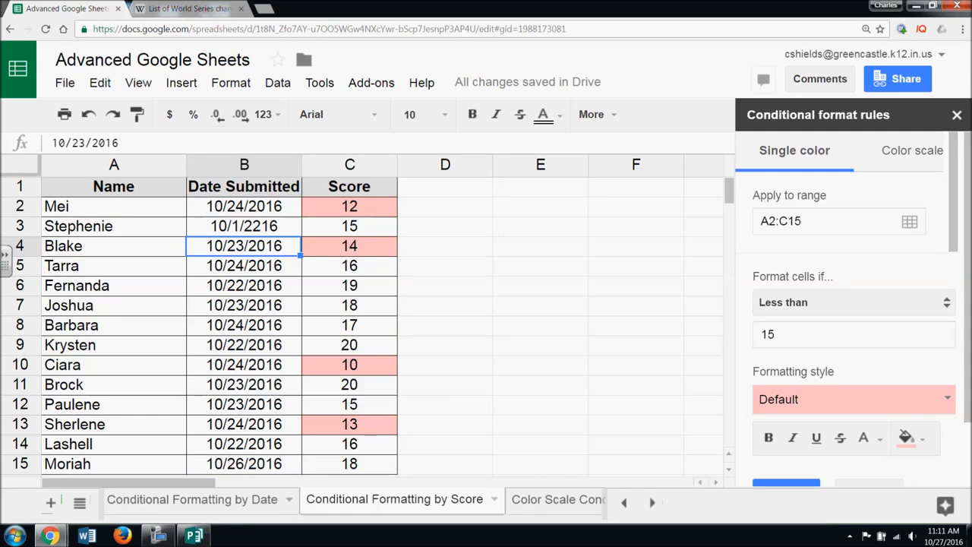
pyautogui.scroll(-1, 949, 304)
pyautogui.moveTo(968, 304); pyautogui.dragTo(968, 335)
pyautogui.click(789, 258)
pyautogui.press('BackSpace')
pyautogui.write('2')
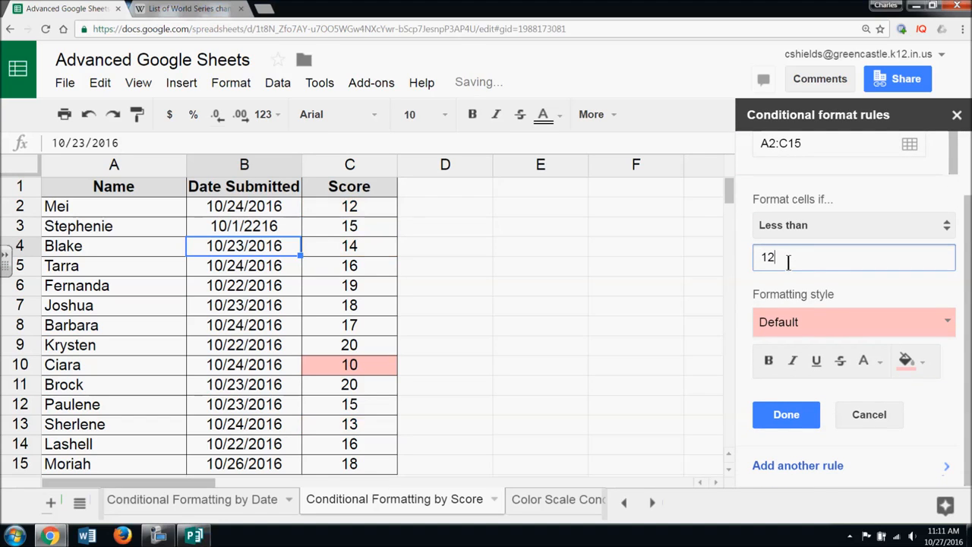
pyautogui.click(790, 417)
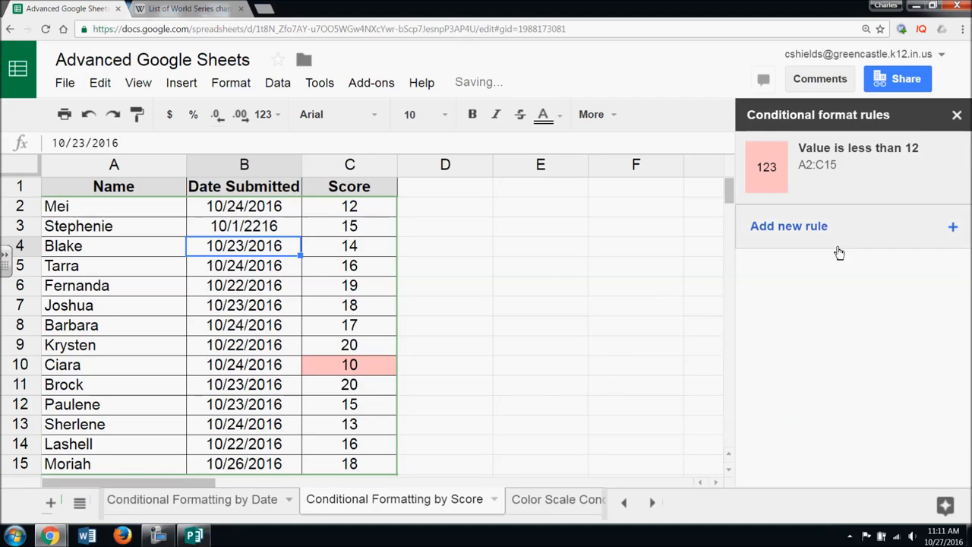
pyautogui.click(535, 408)
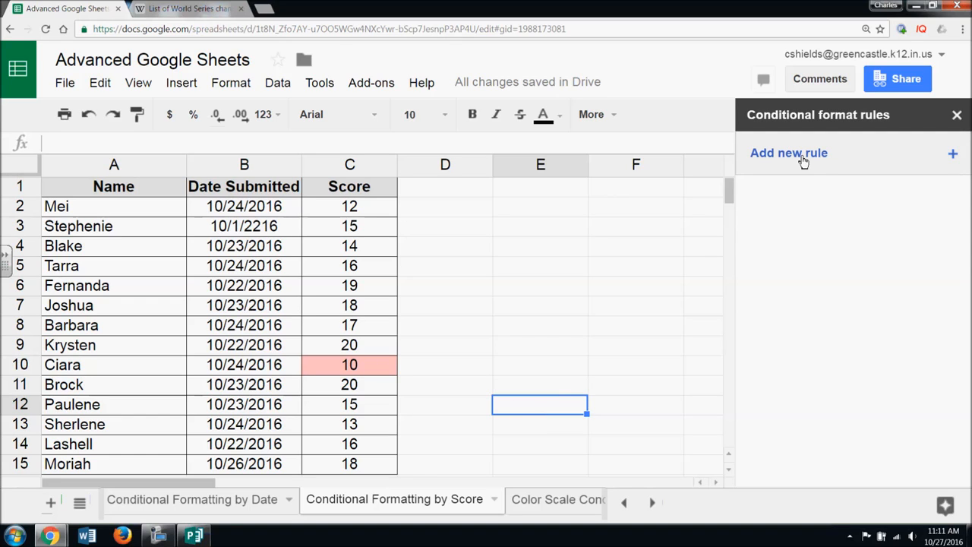
# - Reopen the score rule from a Date Submitted cell and review its condition value and formatting settings
pyautogui.click(274, 386)
pyautogui.click(825, 166)
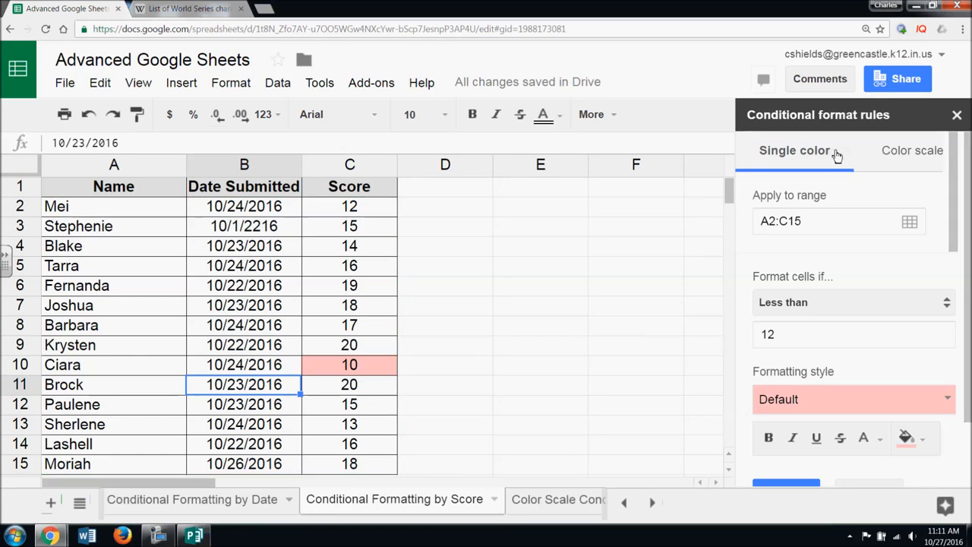
pyautogui.click(809, 336)
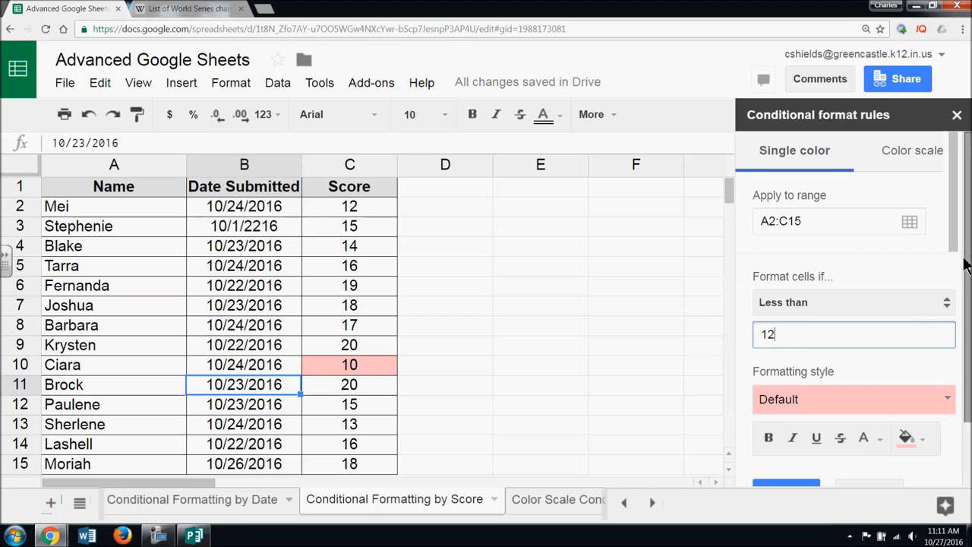
pyautogui.moveTo(969, 275); pyautogui.dragTo(964, 244)
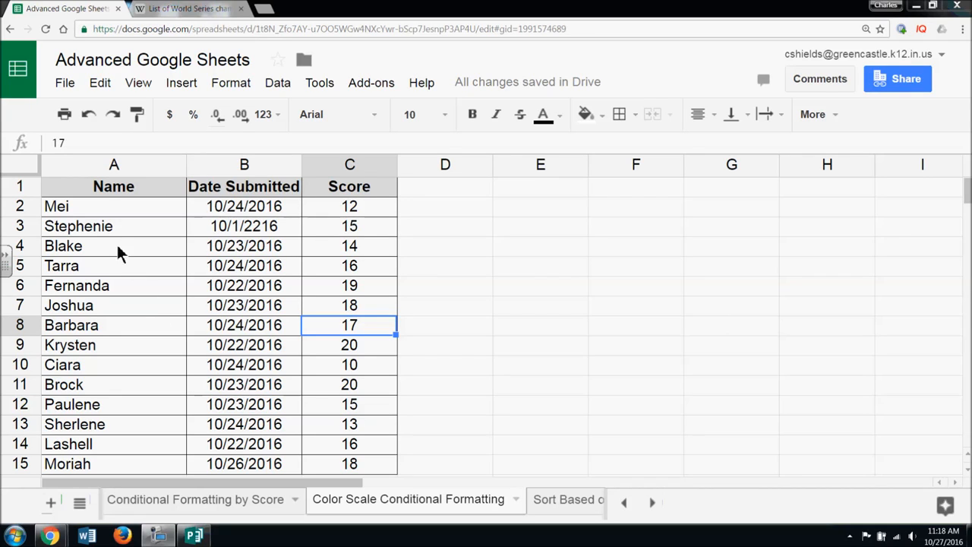
# - Select A2:C15 on the Color Scale Conditional Formatting sheet and start a conditional formatting rule for it
pyautogui.moveTo(139, 211); pyautogui.dragTo(223, 295)
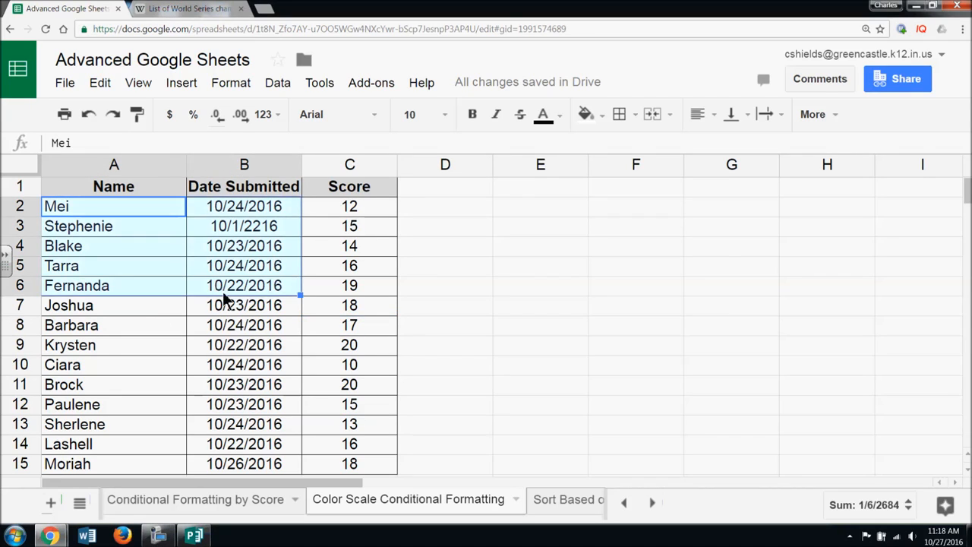
pyautogui.click(350, 404)
pyautogui.moveTo(76, 206); pyautogui.dragTo(359, 462)
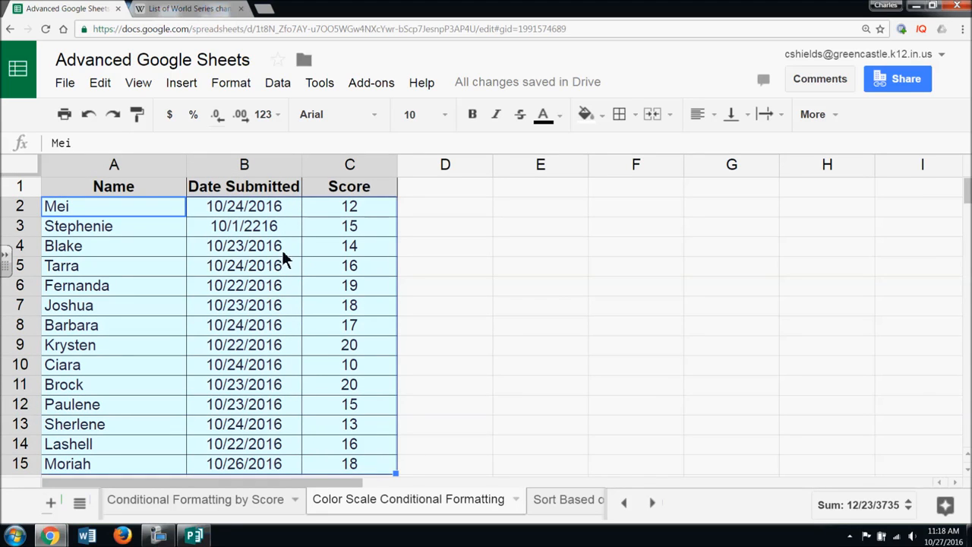
pyautogui.click(241, 90)
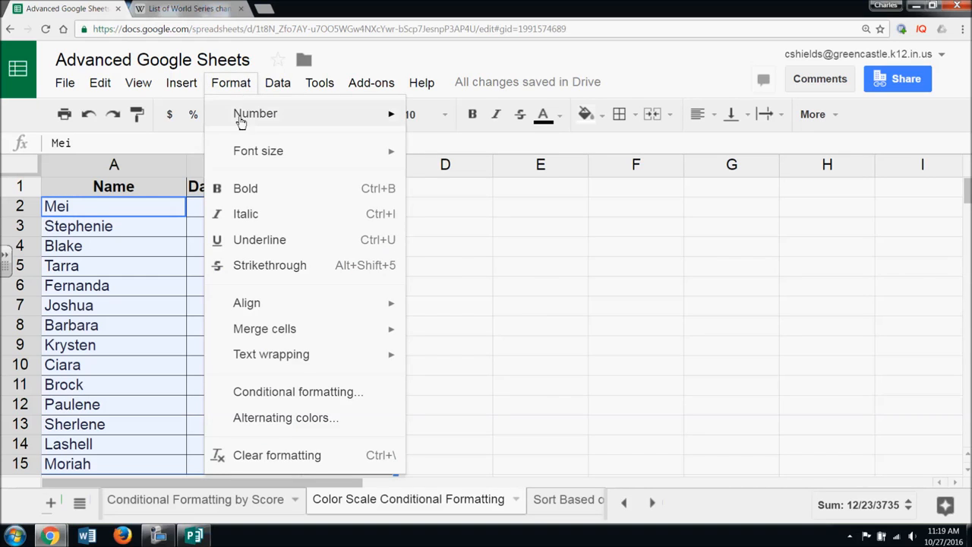
pyautogui.click(305, 392)
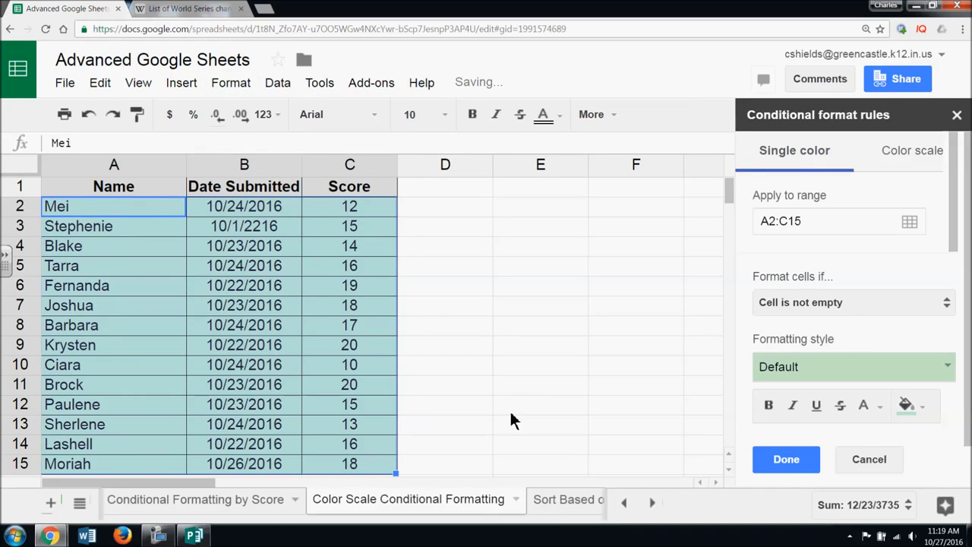
# - Check the new rule's applied range in the data range selector, and close the selector without changing it
pyautogui.click(825, 223)
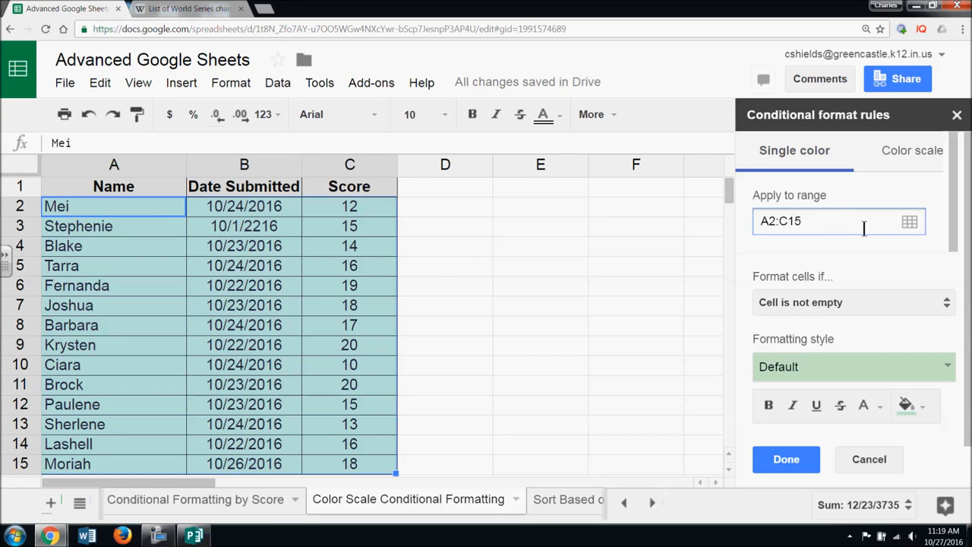
pyautogui.click(910, 225)
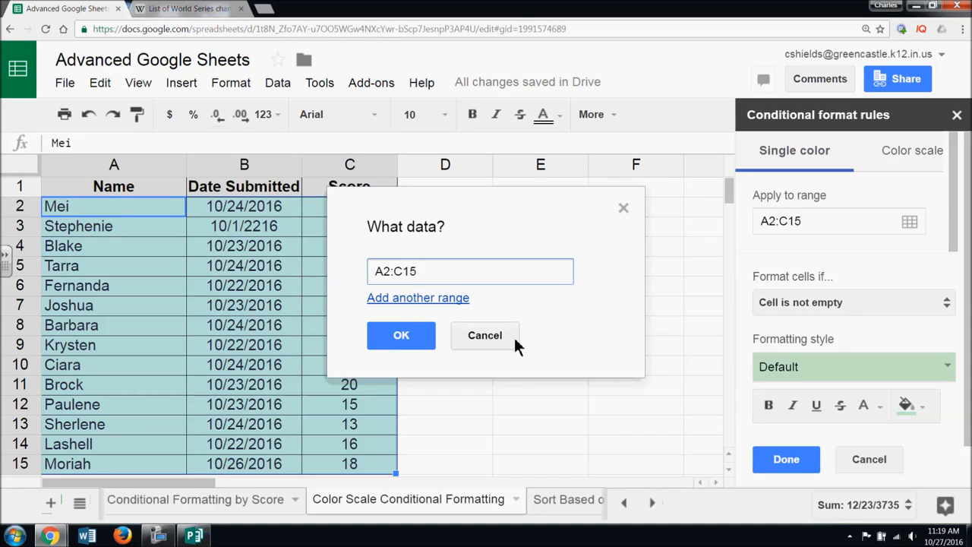
pyautogui.click(623, 207)
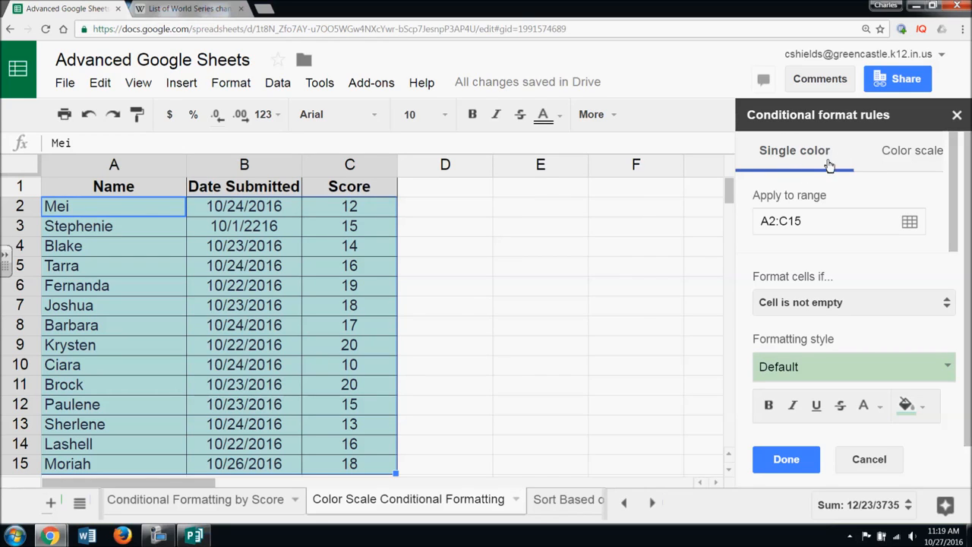
# - Switch the rule to a color scale and choose the preset running from red through orange and pink to white
pyautogui.click(923, 163)
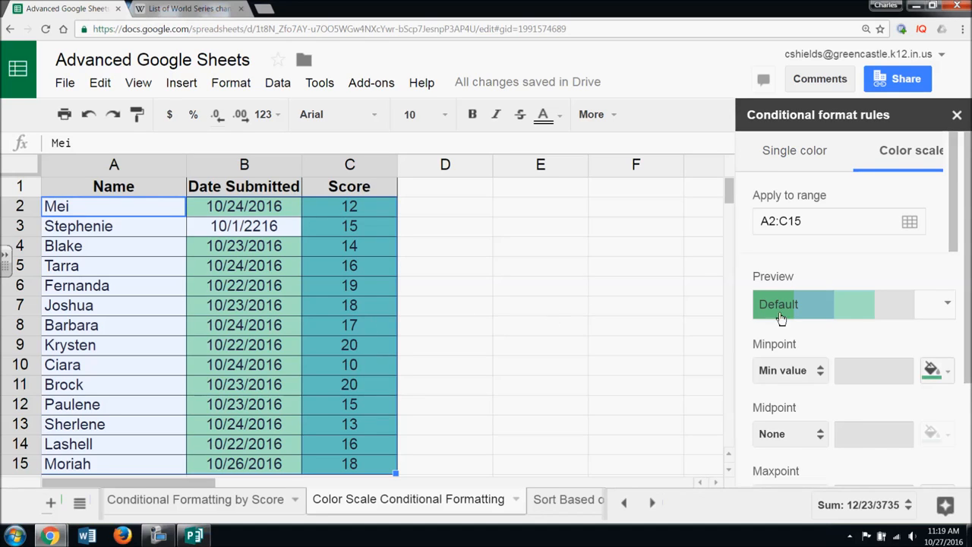
pyautogui.click(947, 304)
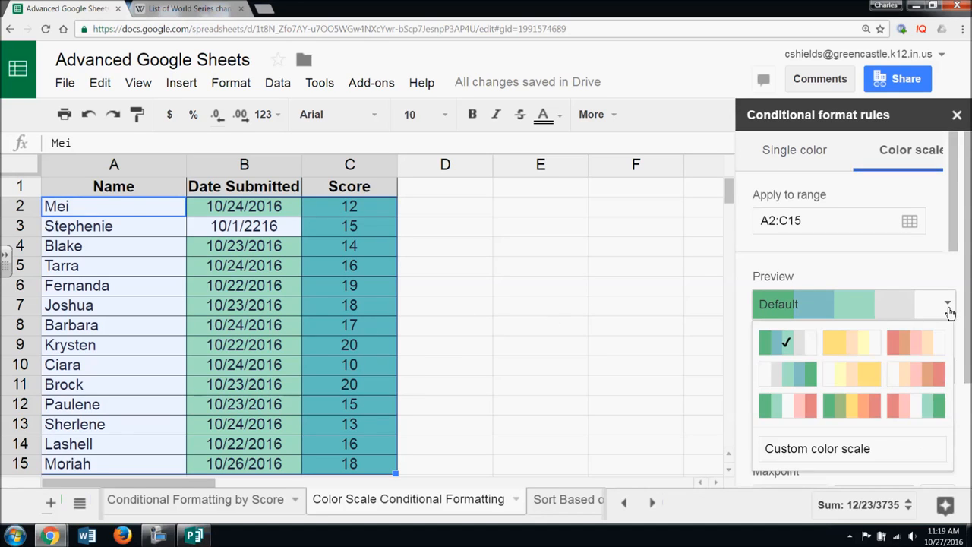
pyautogui.click(922, 349)
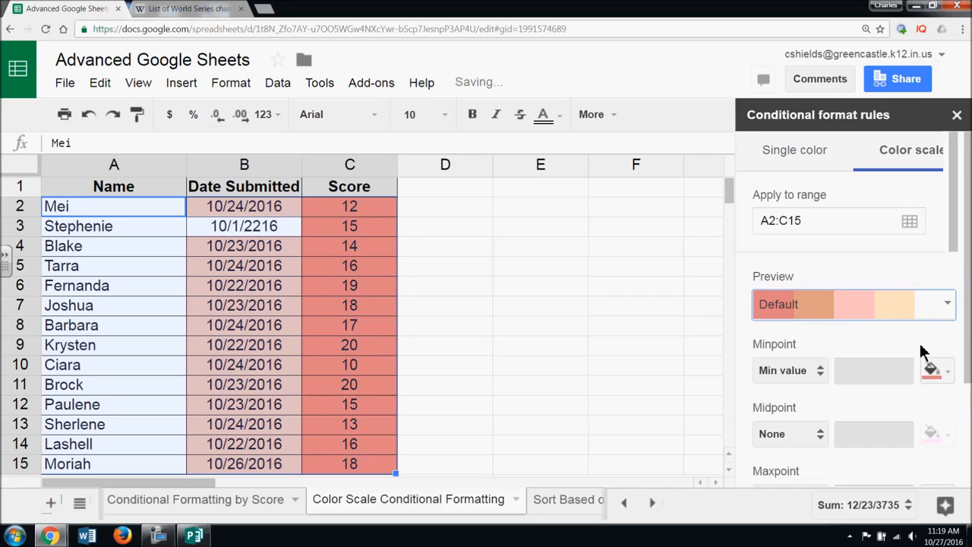
pyautogui.scroll(-3, 921, 351)
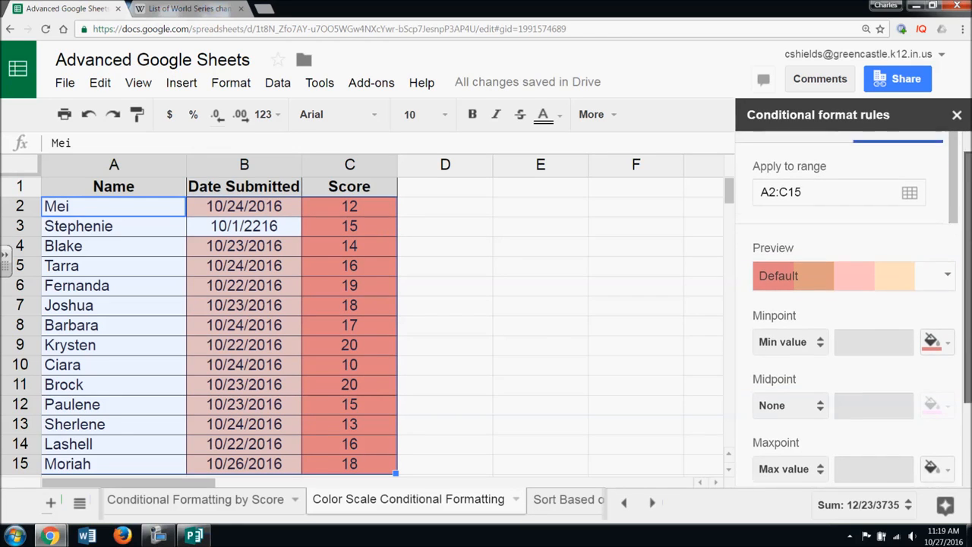
# - Set the color scale's minpoint type to Number with a value of 10
pyautogui.scroll(-2, 898, 312)
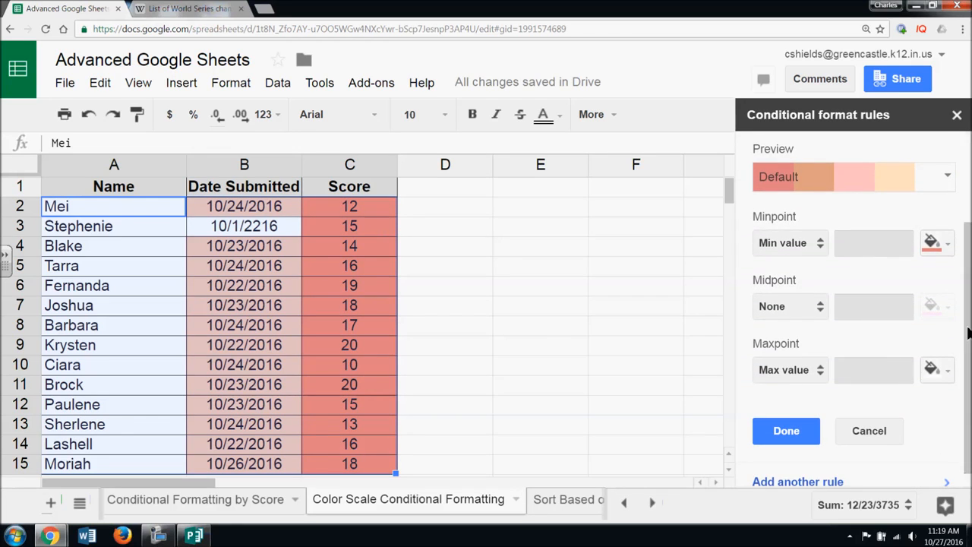
pyautogui.click(822, 242)
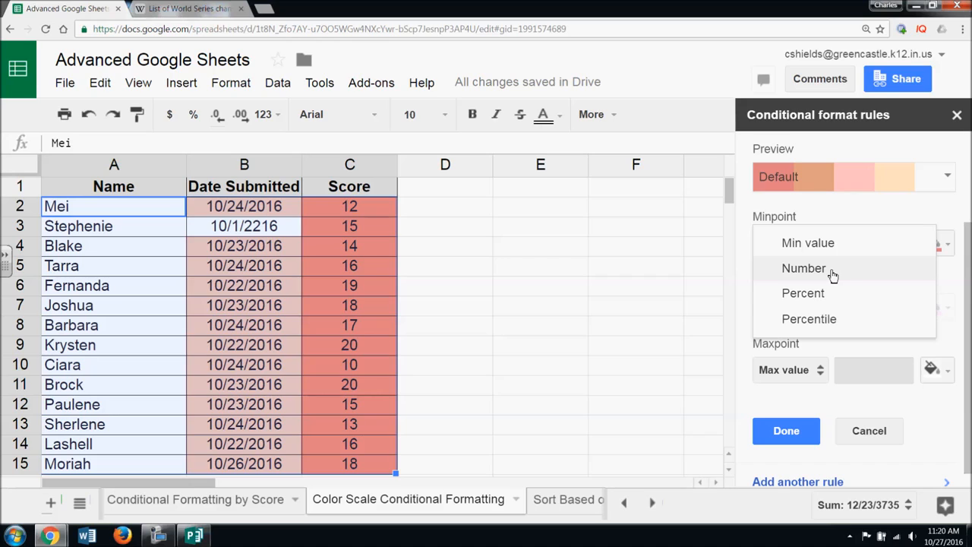
pyautogui.click(833, 270)
pyautogui.click(867, 251)
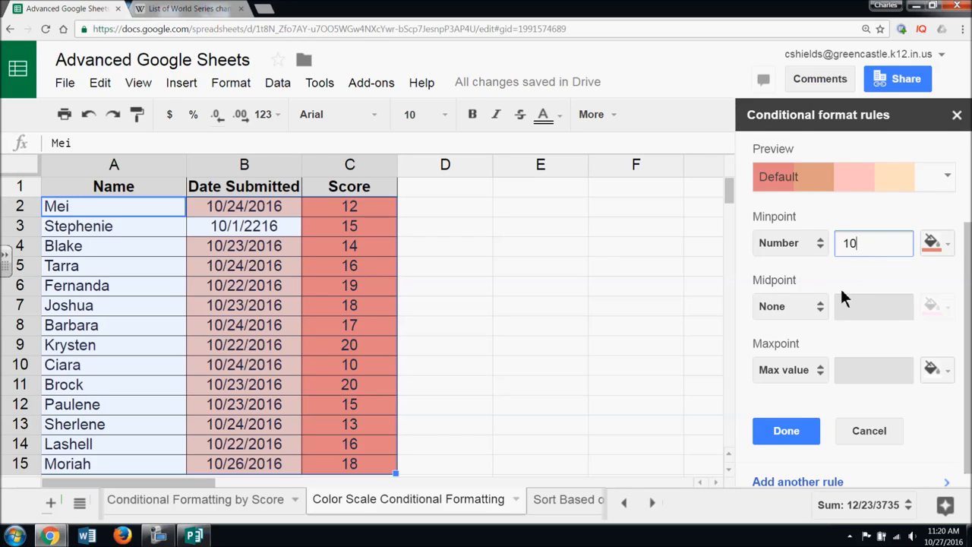
# - Set the red color scale's midpoint type to Number with a value of 15
pyautogui.click(761, 309)
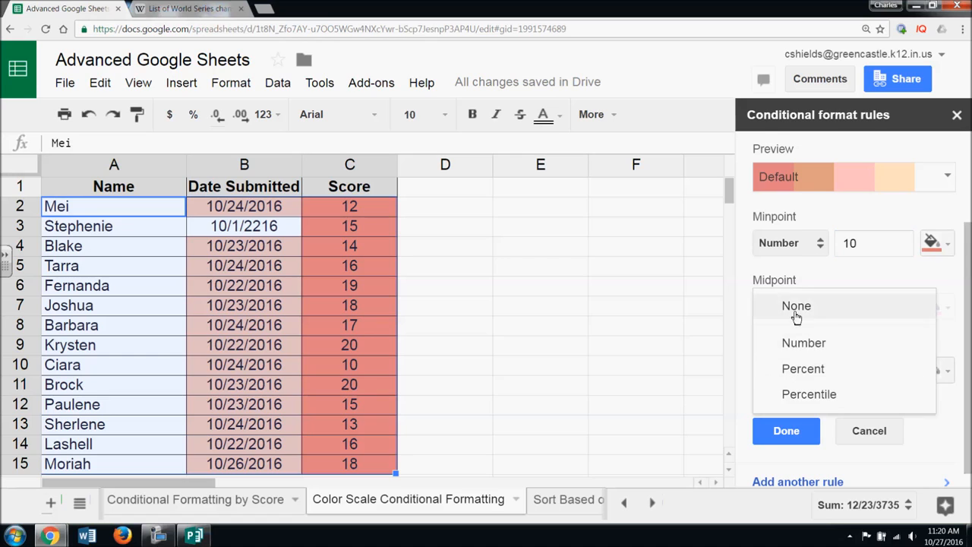
pyautogui.click(816, 343)
pyautogui.doubleClick(897, 303)
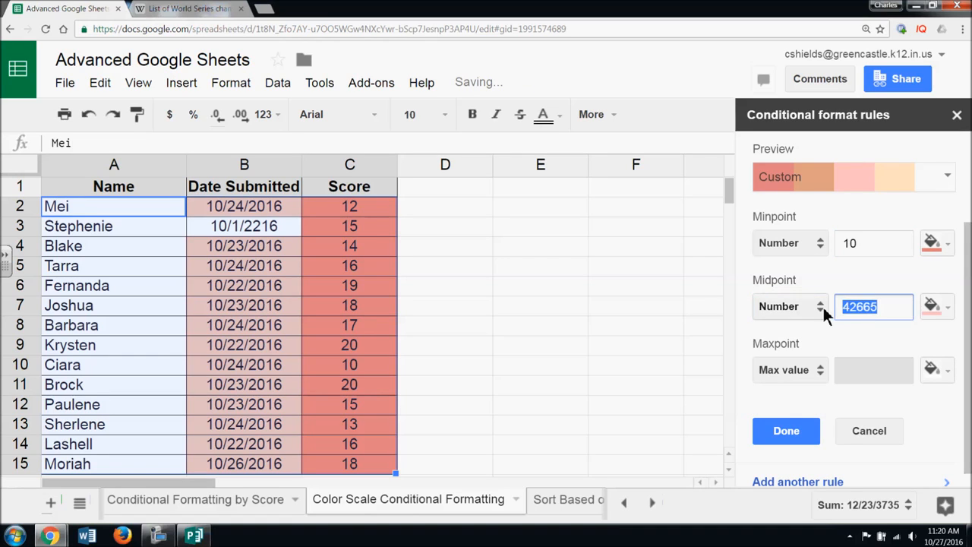
pyautogui.write('15')
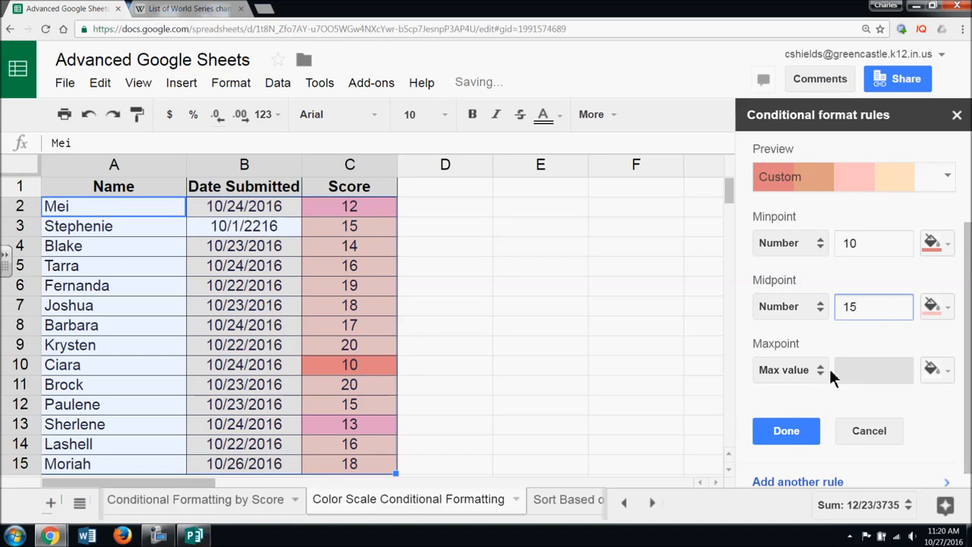
# - Set the maxpoint type to Number with a value of 20, save the color scale rule and deselect the data range
pyautogui.click(826, 369)
pyautogui.click(834, 391)
pyautogui.doubleClick(844, 371)
pyautogui.write('20')
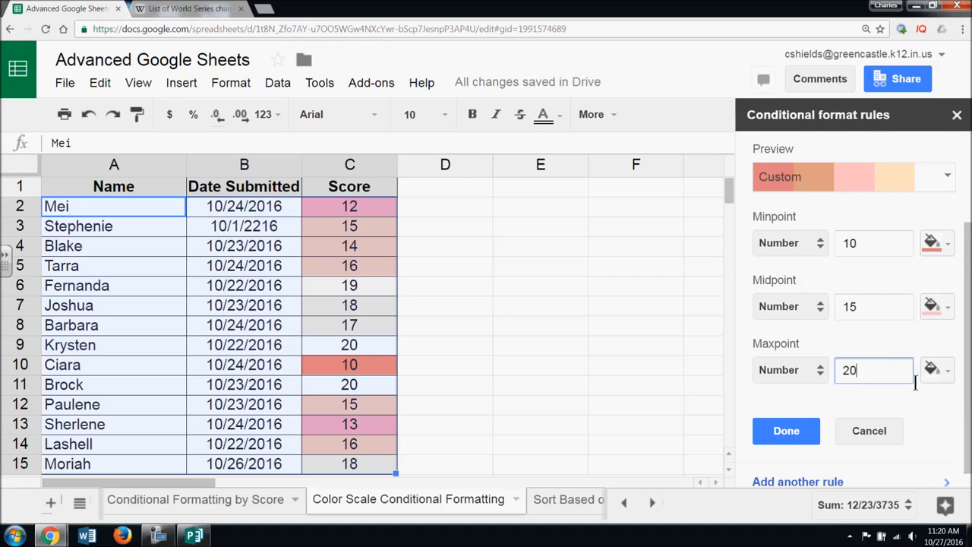
pyautogui.click(807, 432)
pyautogui.click(577, 368)
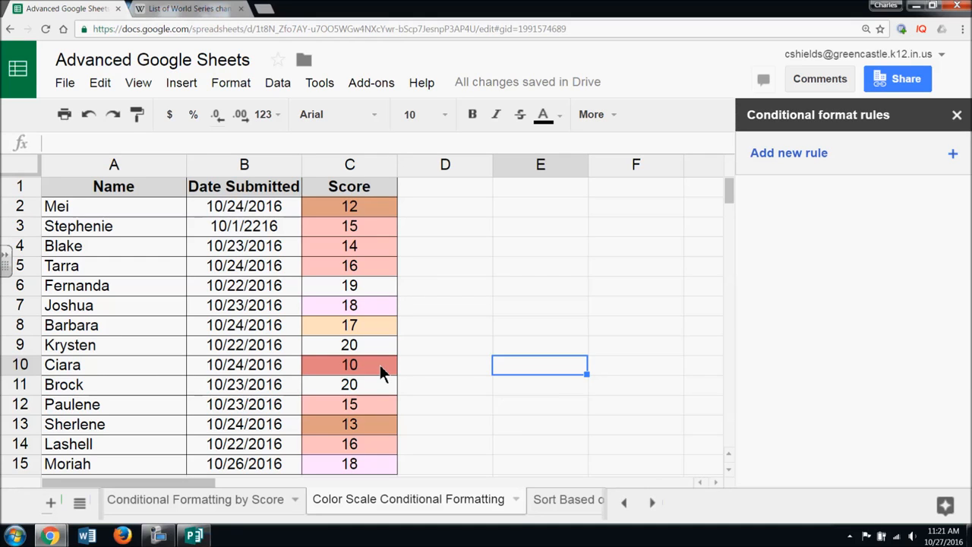
# - Reopen the A2:C15 color scale rule from a Date Submitted cell and switch it to the yellow-to-white preset
pyautogui.click(204, 328)
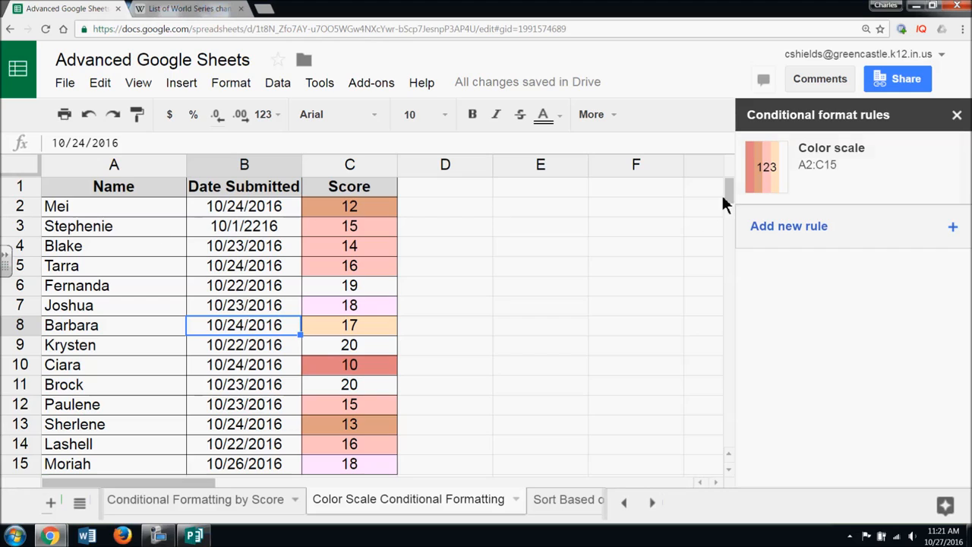
pyautogui.click(857, 175)
pyautogui.click(942, 312)
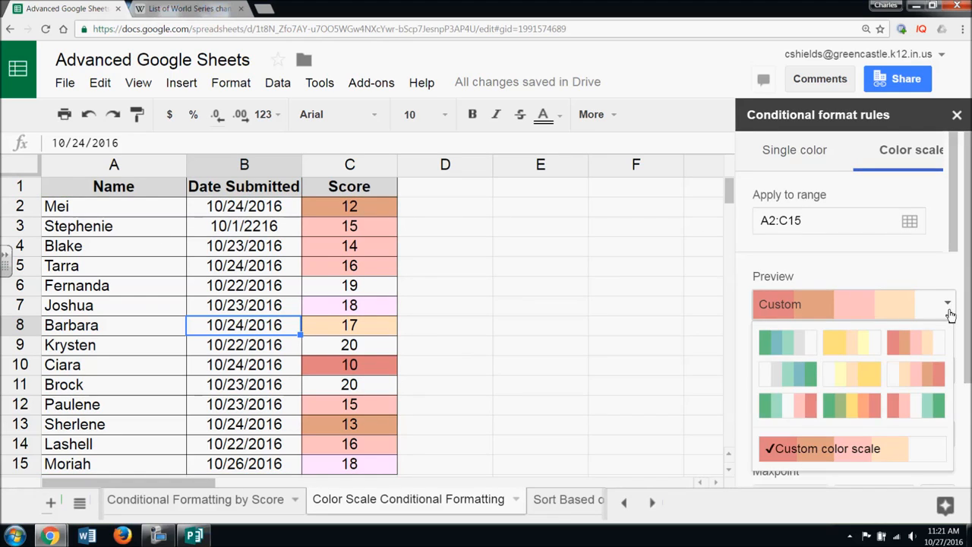
pyautogui.click(864, 346)
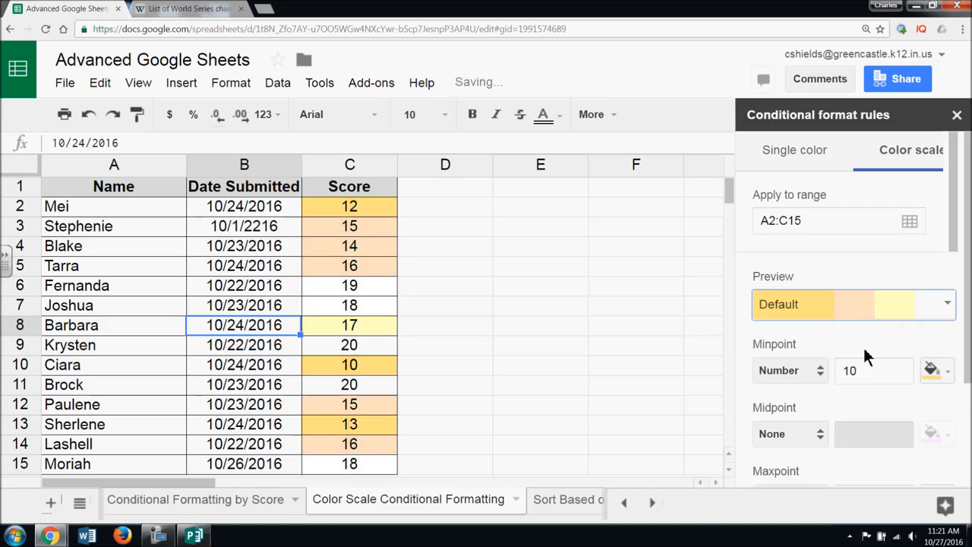
# - Try the custom color scale and switch back to the yellow-to-white preset
pyautogui.click(946, 308)
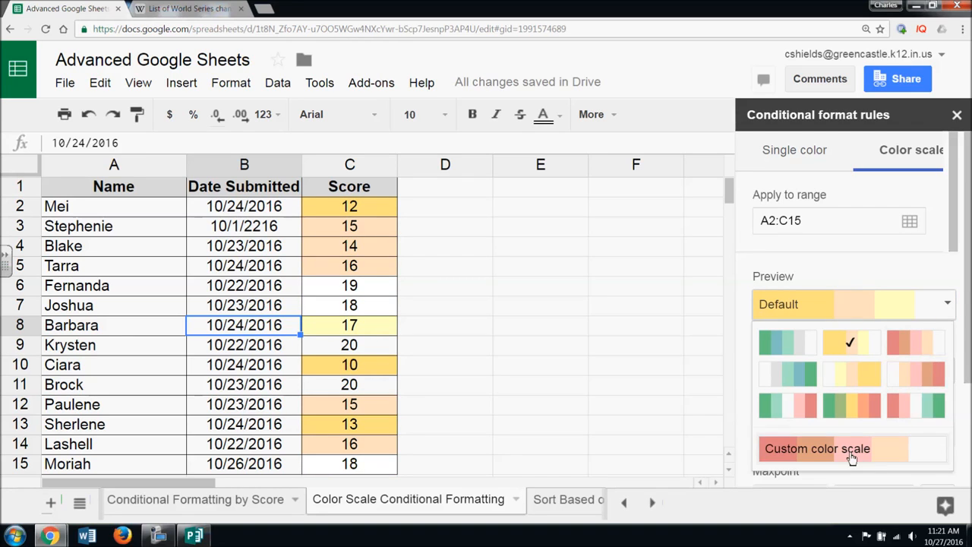
pyautogui.click(849, 448)
pyautogui.click(947, 309)
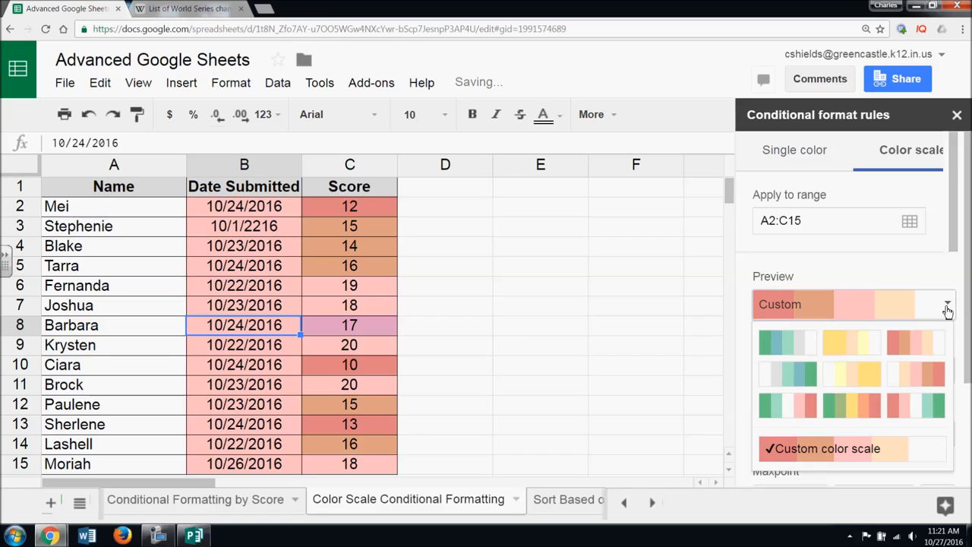
pyautogui.click(859, 359)
# - Set the yellow color scale's midpoint type to Number and its value to 15
pyautogui.moveTo(952, 234); pyautogui.dragTo(954, 236)
pyautogui.scroll(-4, 955, 242)
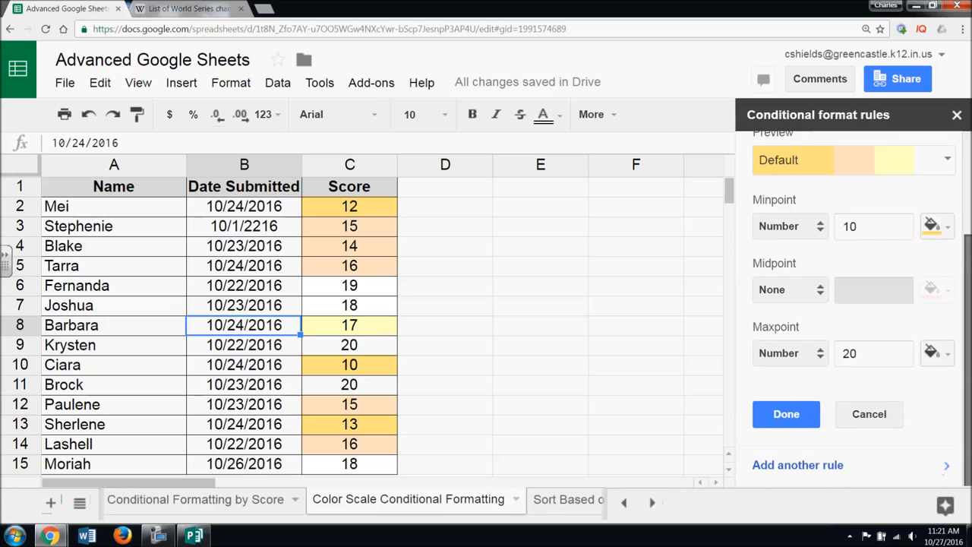
pyautogui.click(818, 290)
pyautogui.click(804, 326)
pyautogui.moveTo(880, 290); pyautogui.dragTo(852, 296)
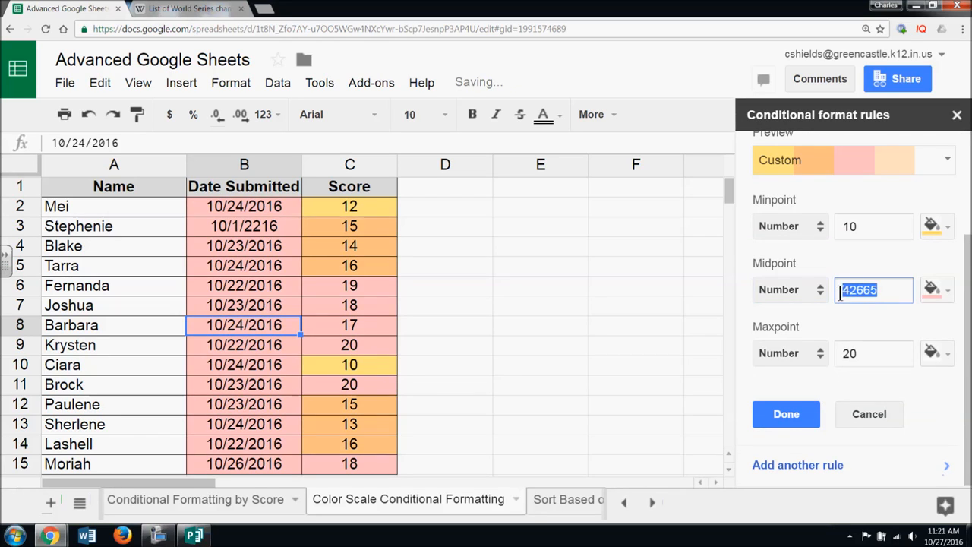
pyautogui.write('15')
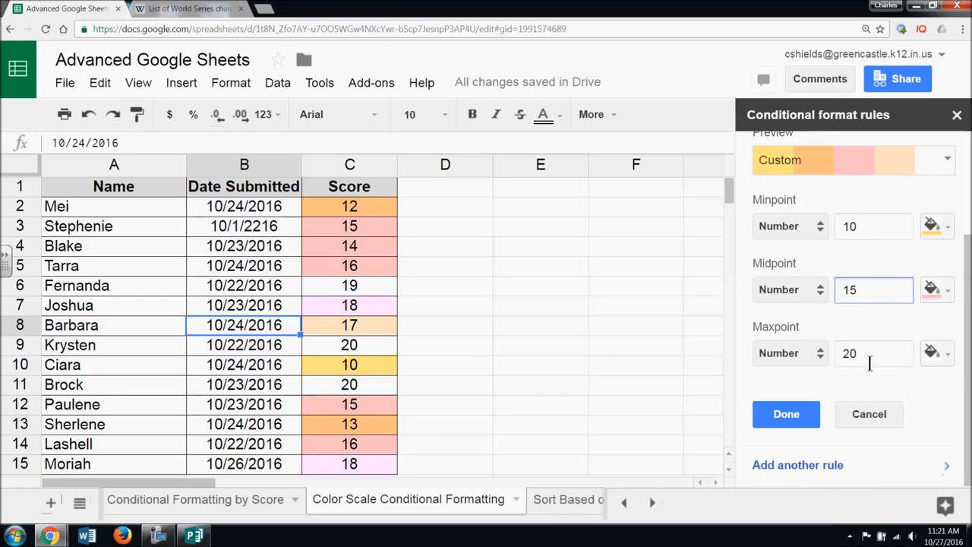
# - Change the score conditional formatting to the preset red-to-white colour scale and save the rule
pyautogui.click(791, 226)
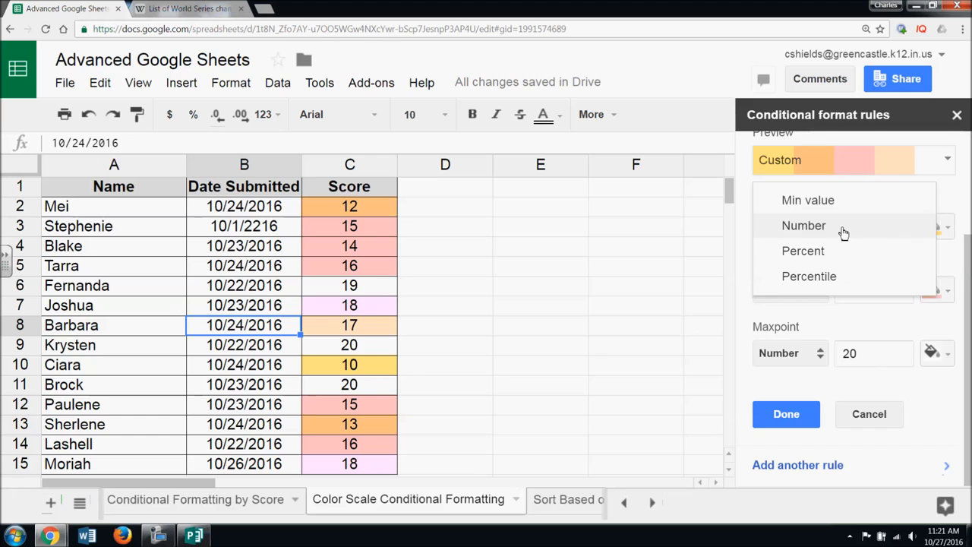
pyautogui.click(949, 209)
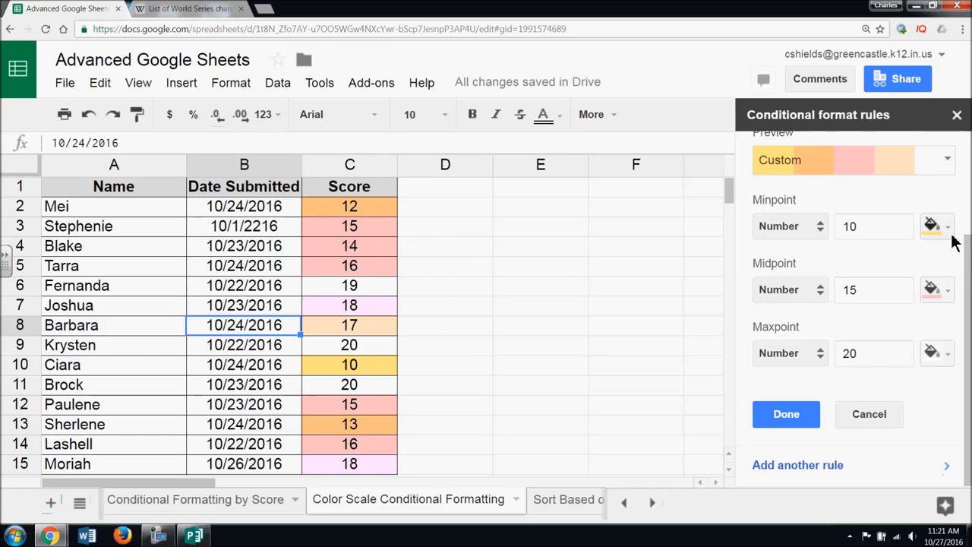
pyautogui.scroll(1, 951, 241)
pyautogui.click(947, 224)
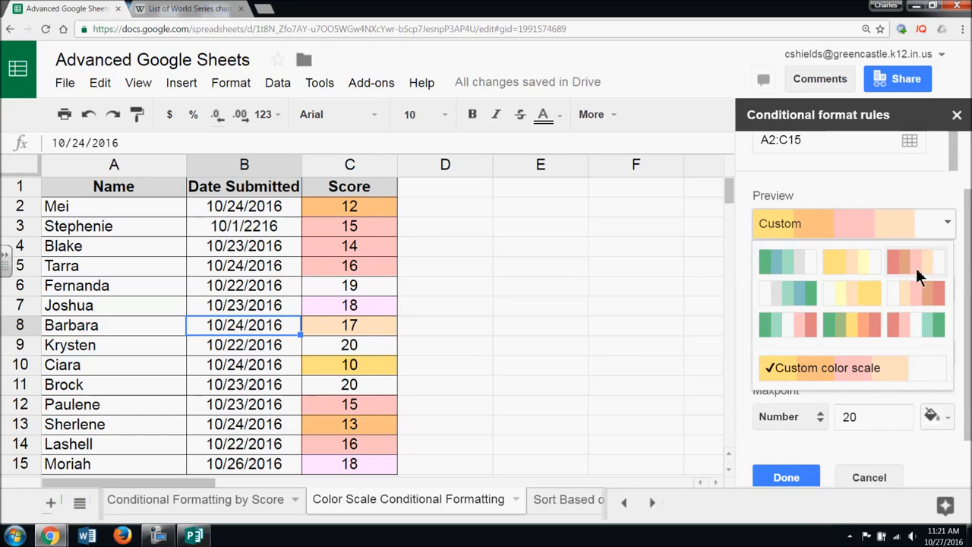
pyautogui.click(915, 266)
pyautogui.scroll(-1, 872, 357)
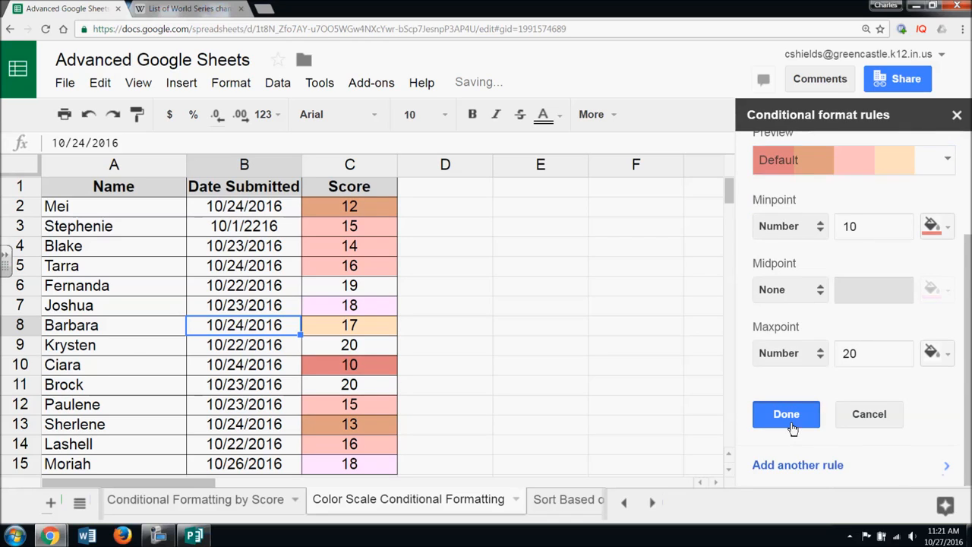
pyautogui.click(791, 416)
pyautogui.click(517, 380)
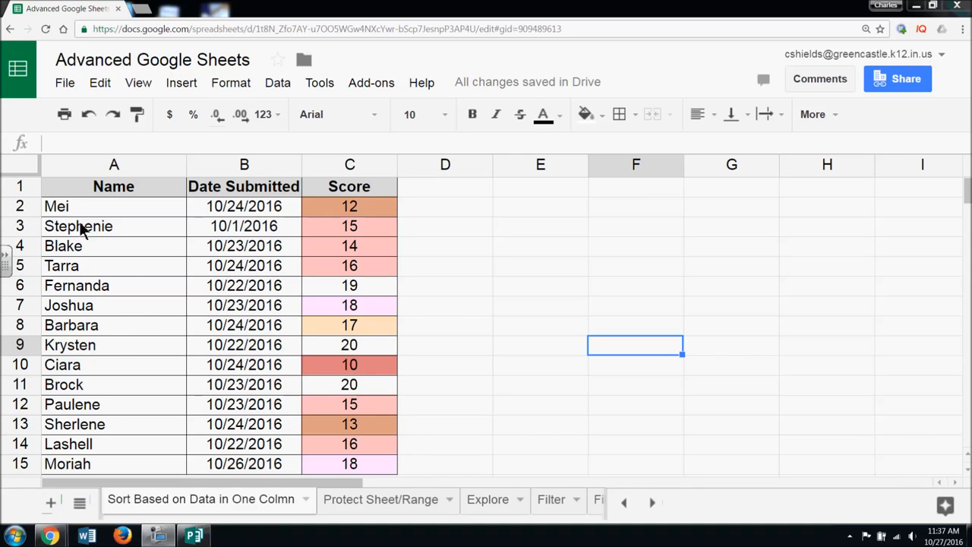
# - Set up a range sort for A2:C15 with Column C as the sort column
pyautogui.moveTo(76, 206); pyautogui.dragTo(382, 464)
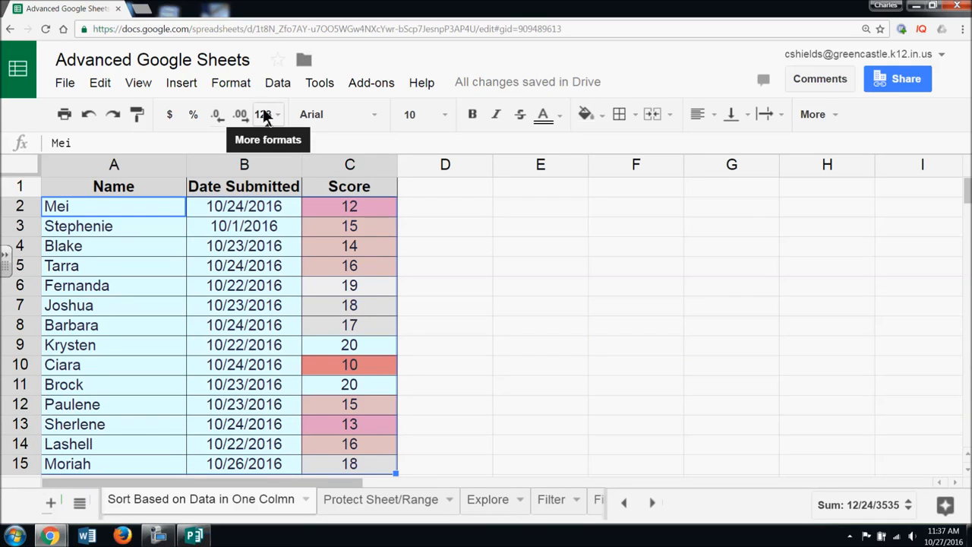
pyautogui.click(276, 84)
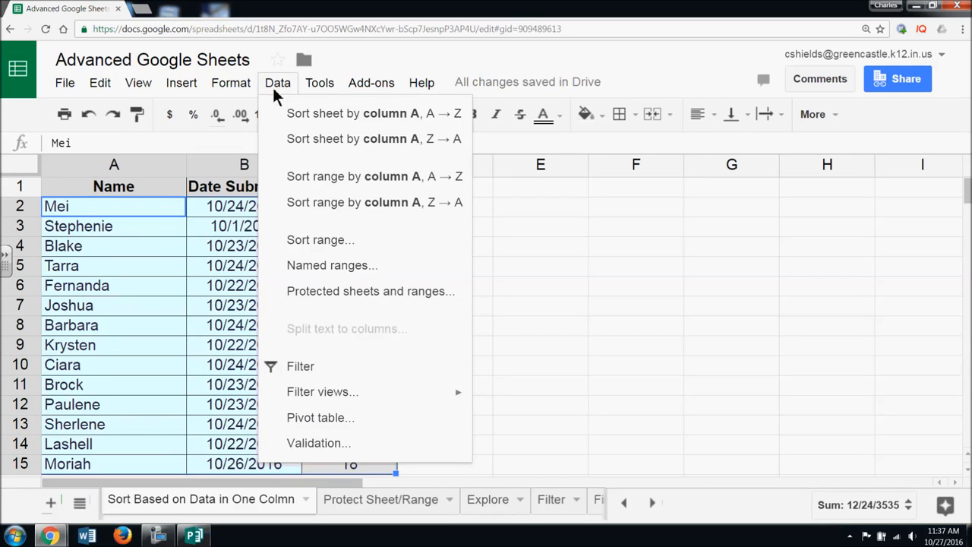
pyautogui.click(336, 240)
pyautogui.moveTo(459, 176); pyautogui.dragTo(608, 173)
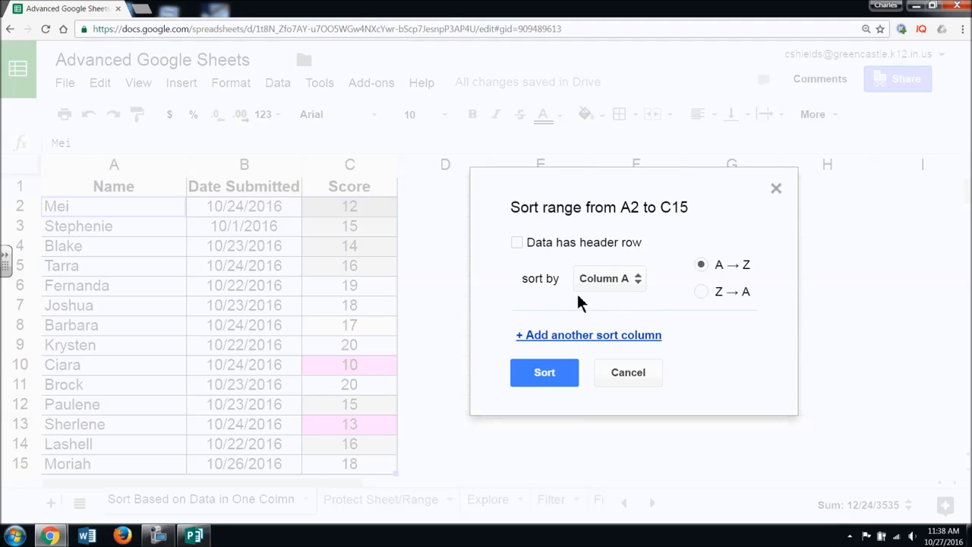
pyautogui.click(638, 282)
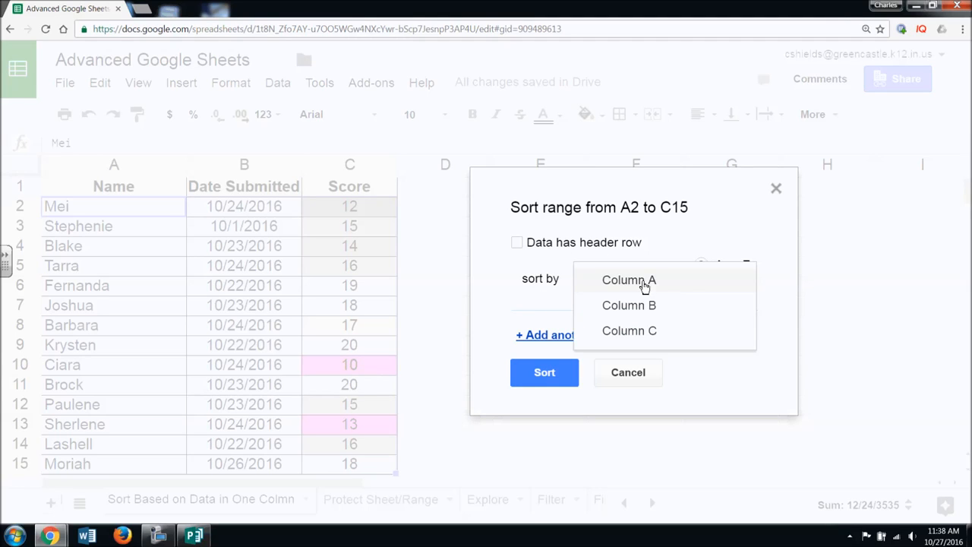
pyautogui.click(663, 339)
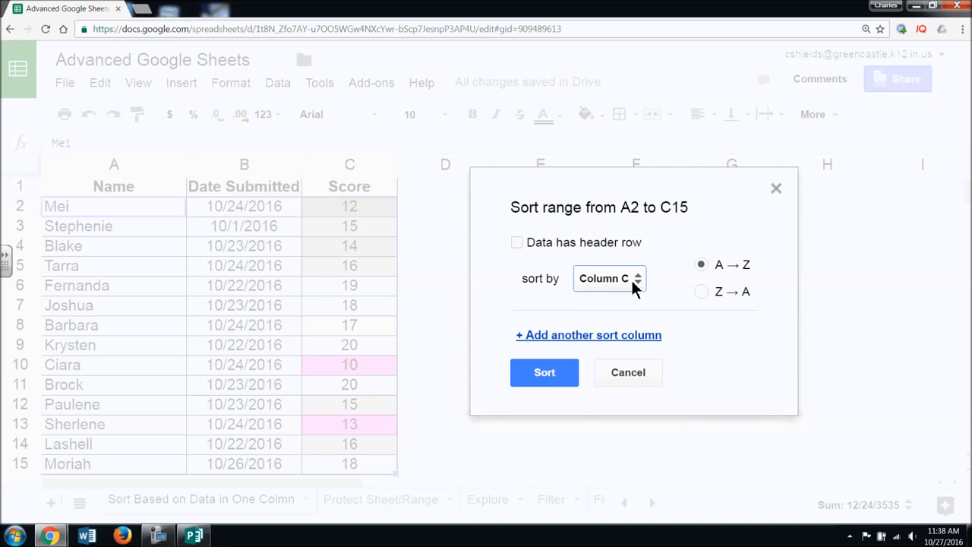
pyautogui.click(611, 337)
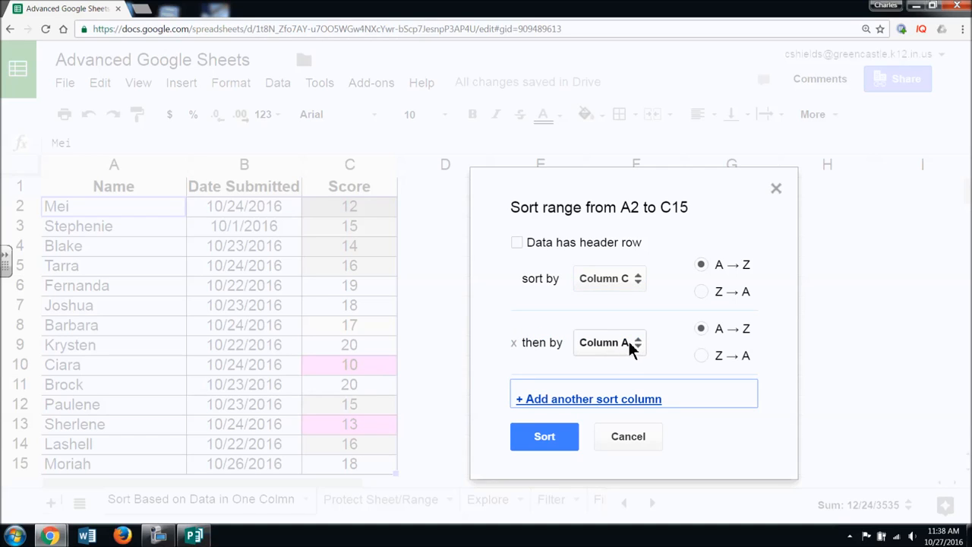
pyautogui.click(632, 342)
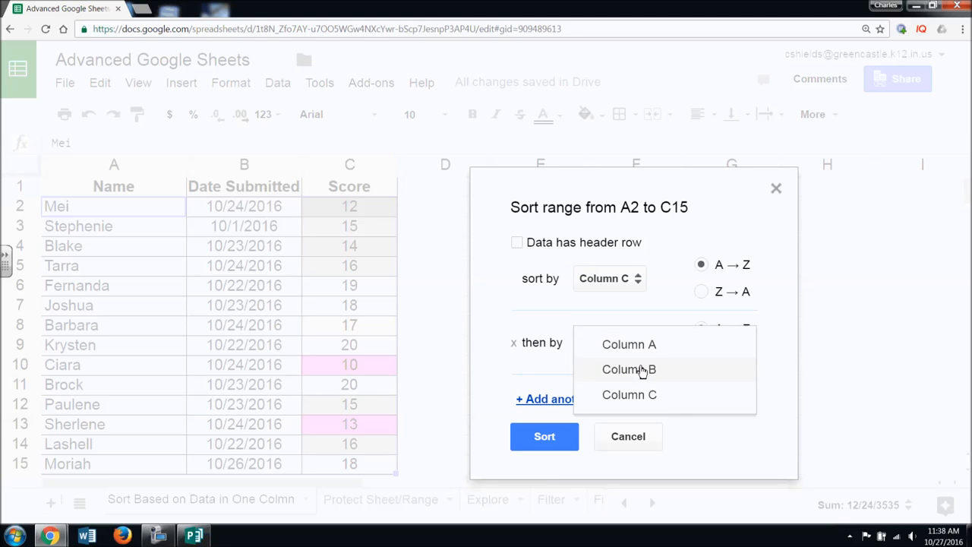
pyautogui.click(515, 346)
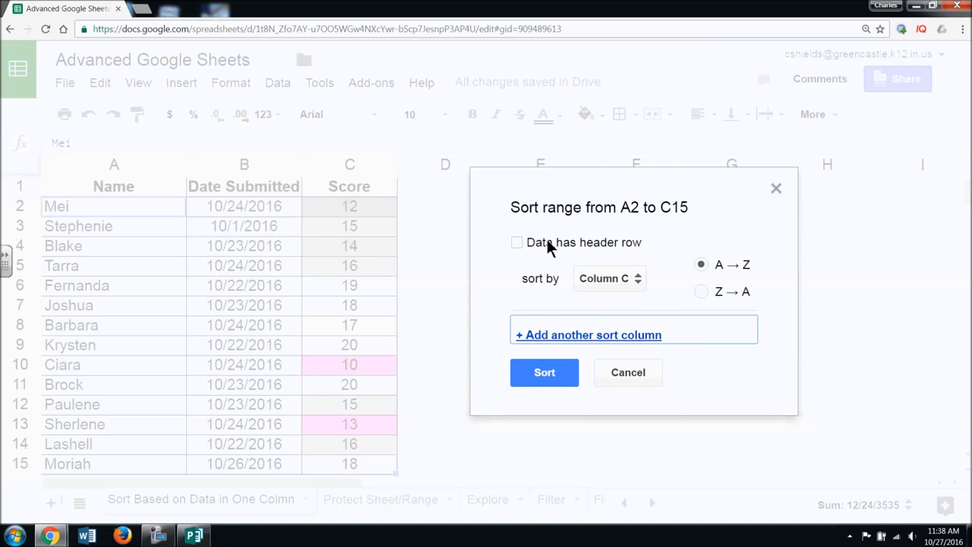
# - Sort the range A2:C15 in A → Z order and deselect it
pyautogui.click(568, 374)
pyautogui.click(453, 314)
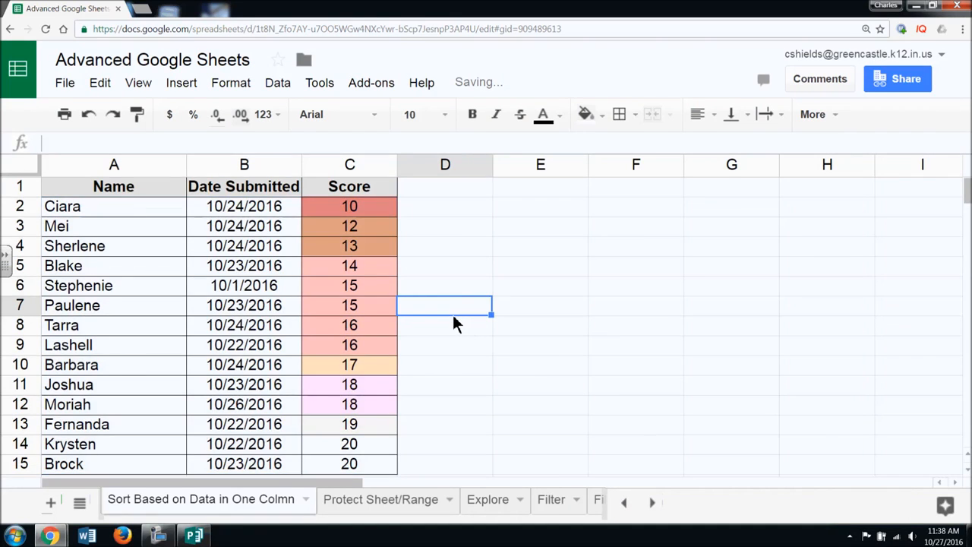
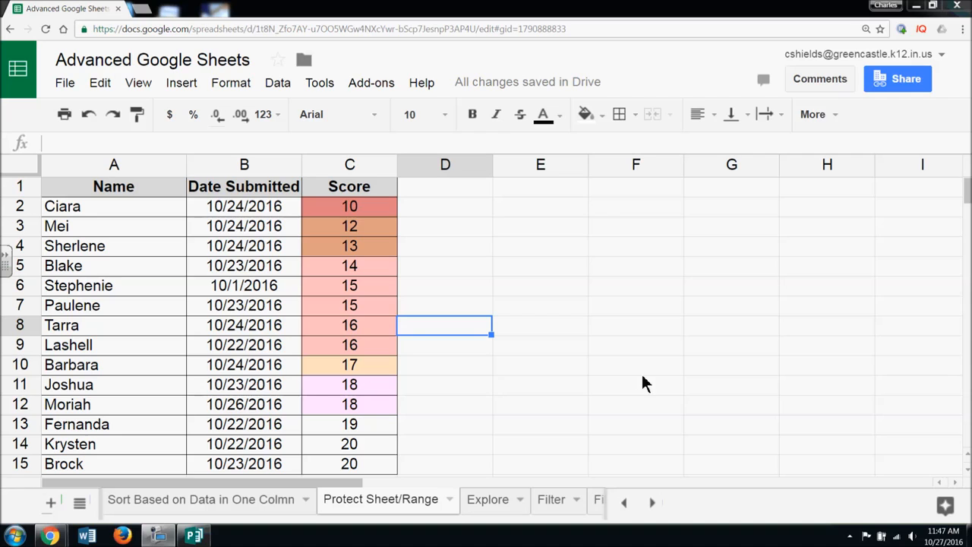
# - Review the spreadsheet's link sharing access options and close the sharing settings
pyautogui.click(906, 81)
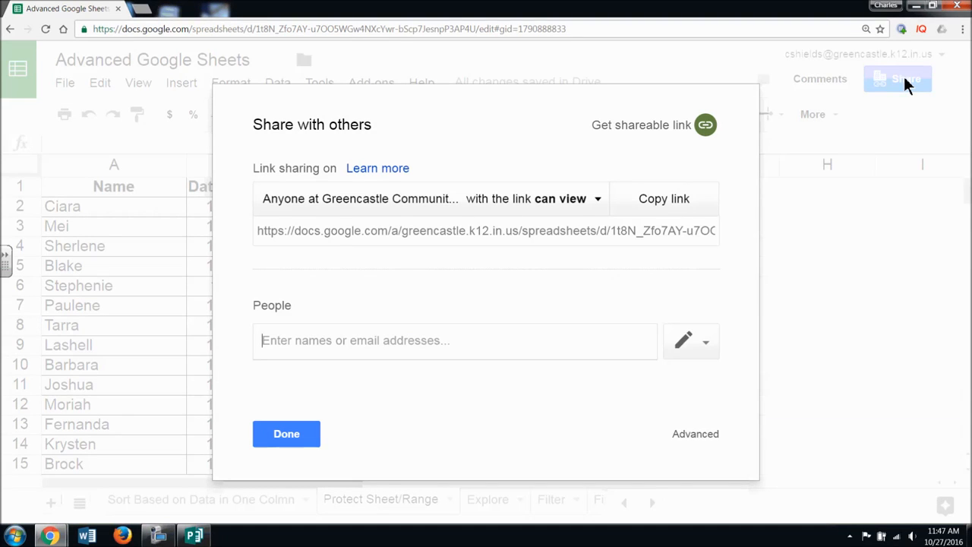
pyautogui.click(597, 200)
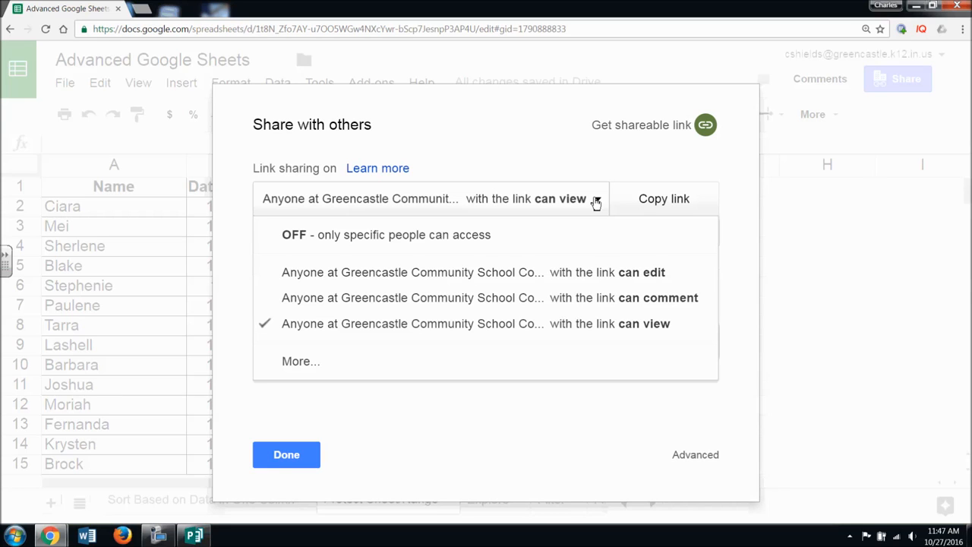
pyautogui.click(309, 463)
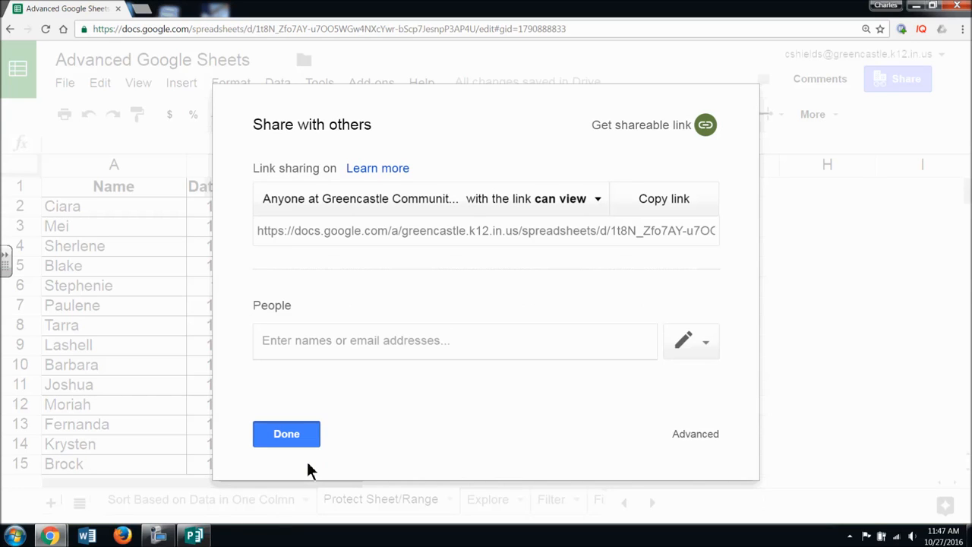
pyautogui.click(289, 442)
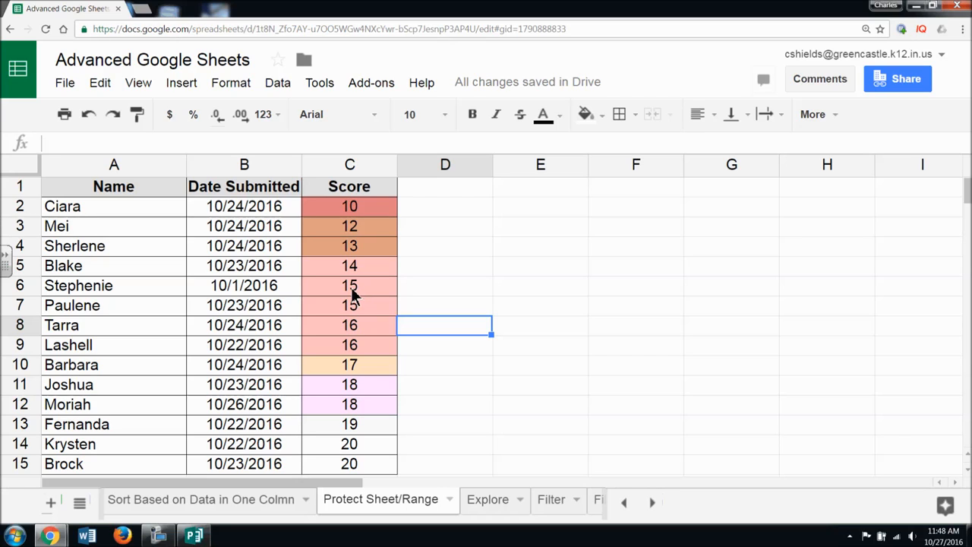
# - Begin a new protected range covering A6:C15 on the Protect Sheet/Range sheet
pyautogui.moveTo(368, 288); pyautogui.dragTo(374, 460)
pyautogui.click(95, 267)
pyautogui.moveTo(95, 287); pyautogui.dragTo(358, 472)
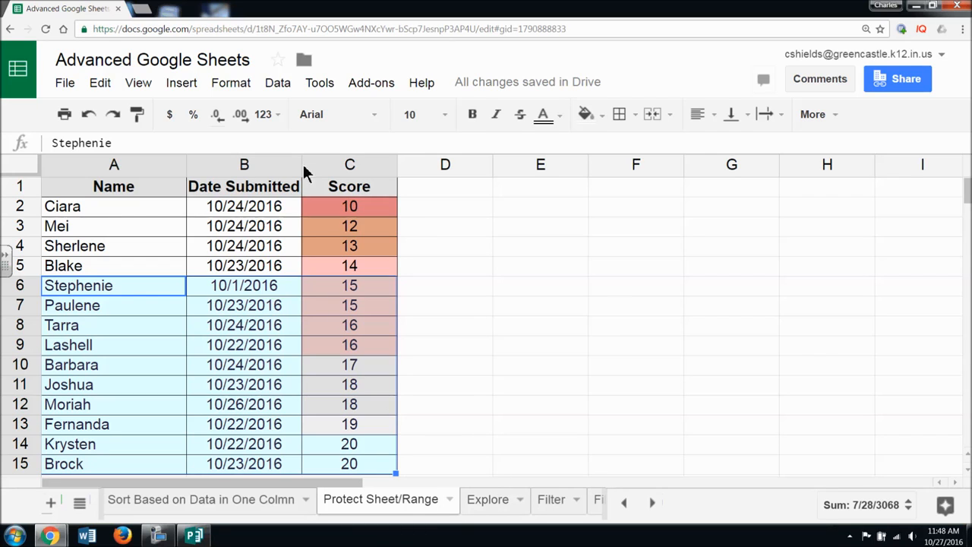
pyautogui.click(290, 83)
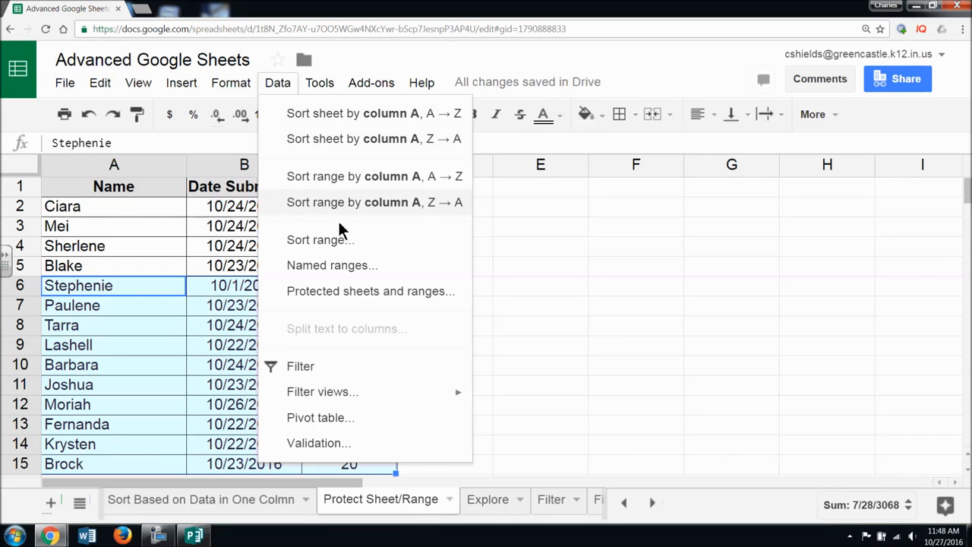
pyautogui.click(370, 294)
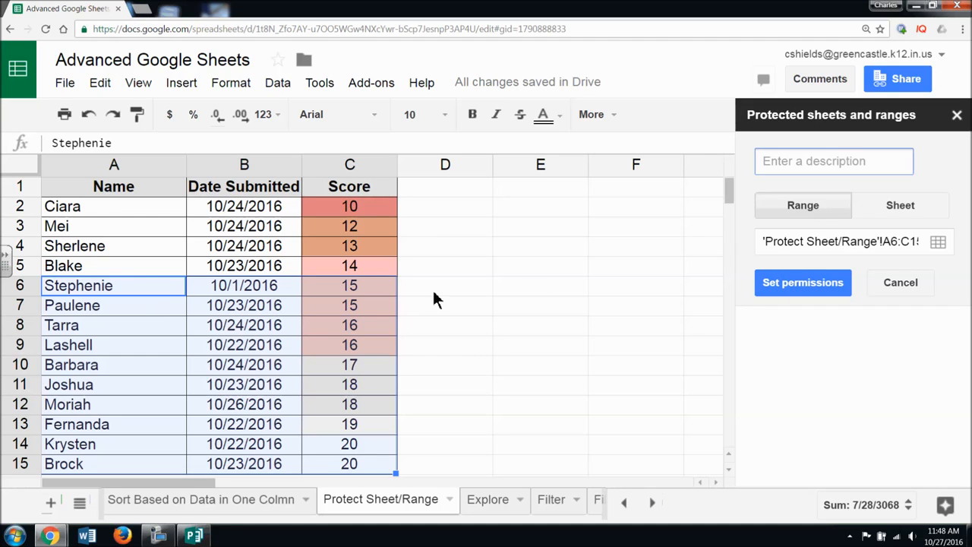
pyautogui.click(940, 242)
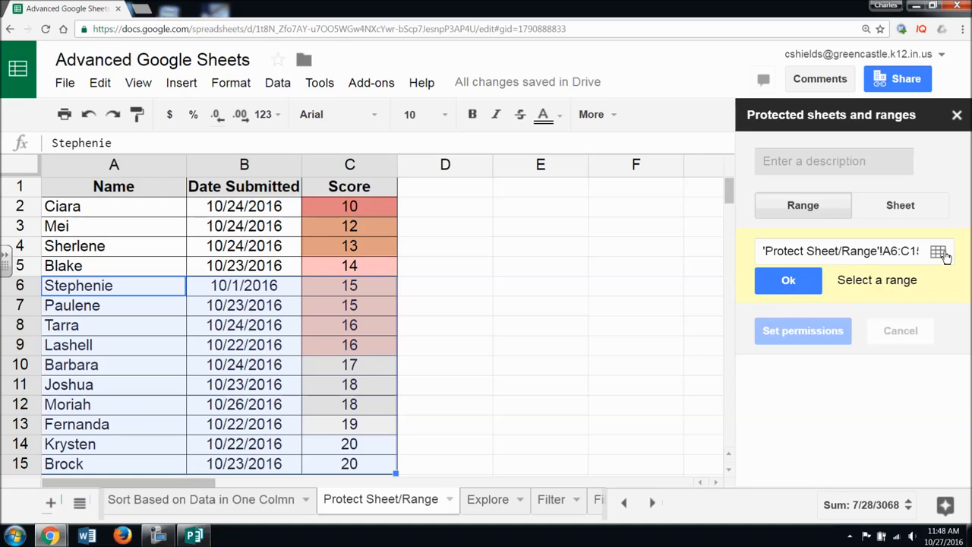
pyautogui.click(943, 254)
pyautogui.click(945, 253)
pyautogui.click(783, 293)
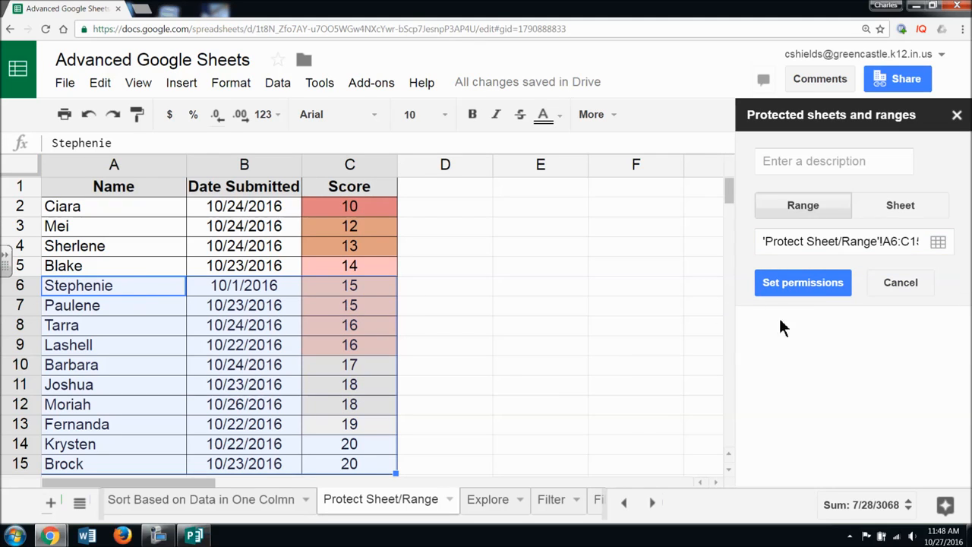
# - Set the protected range's permissions to restrict editing to Only you
pyautogui.click(829, 287)
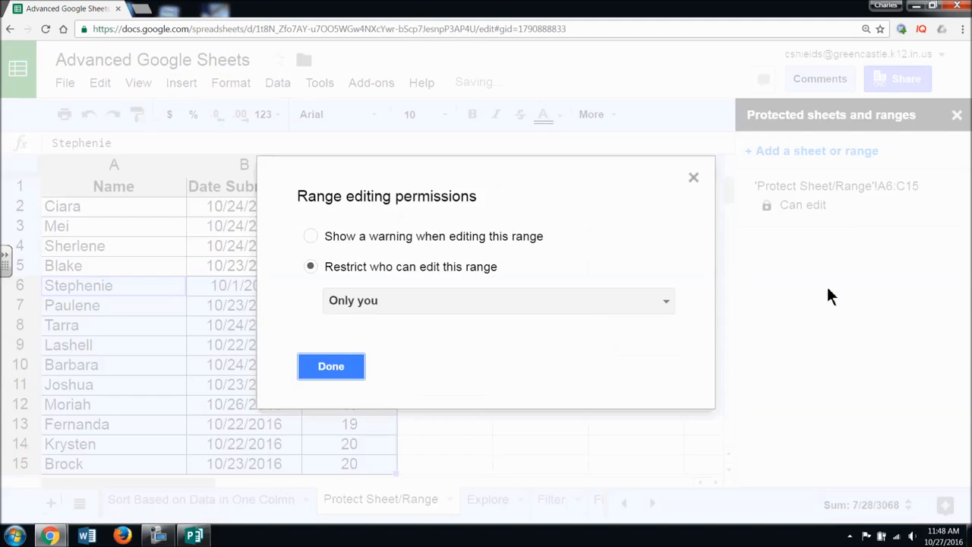
pyautogui.click(312, 237)
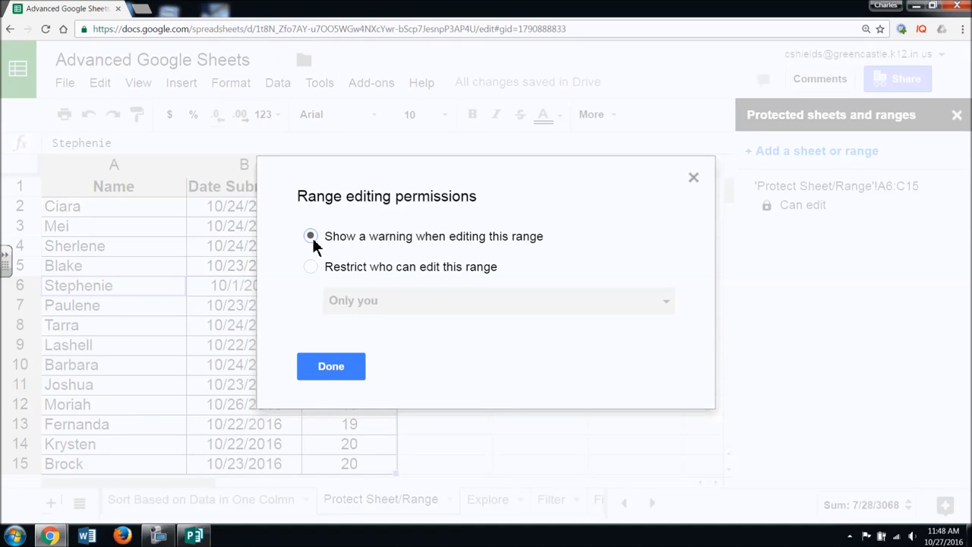
pyautogui.click(310, 266)
pyautogui.click(665, 302)
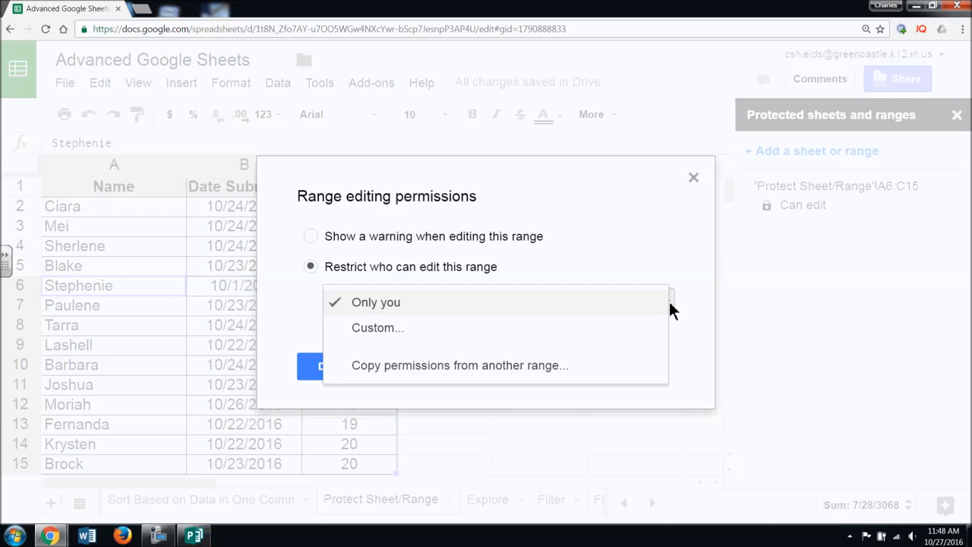
pyautogui.click(575, 344)
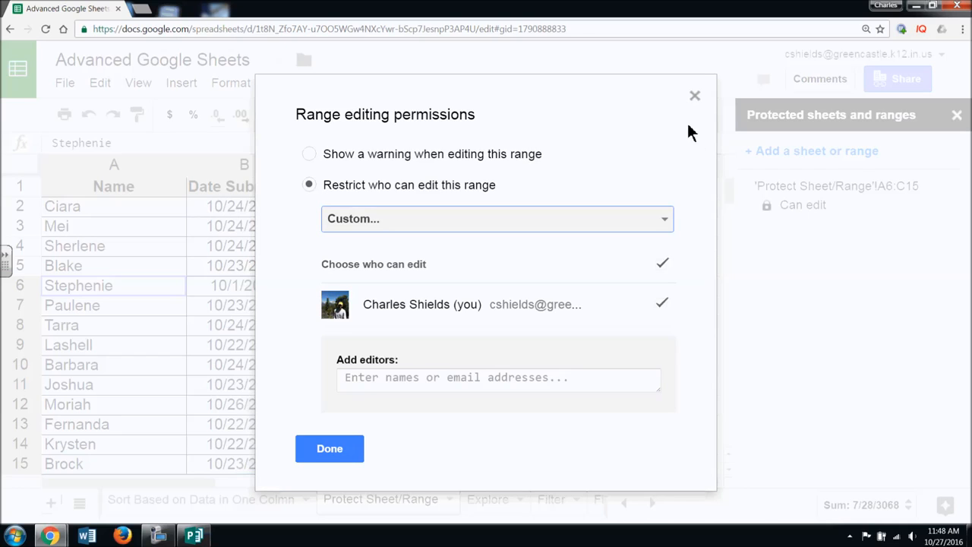
pyautogui.click(663, 221)
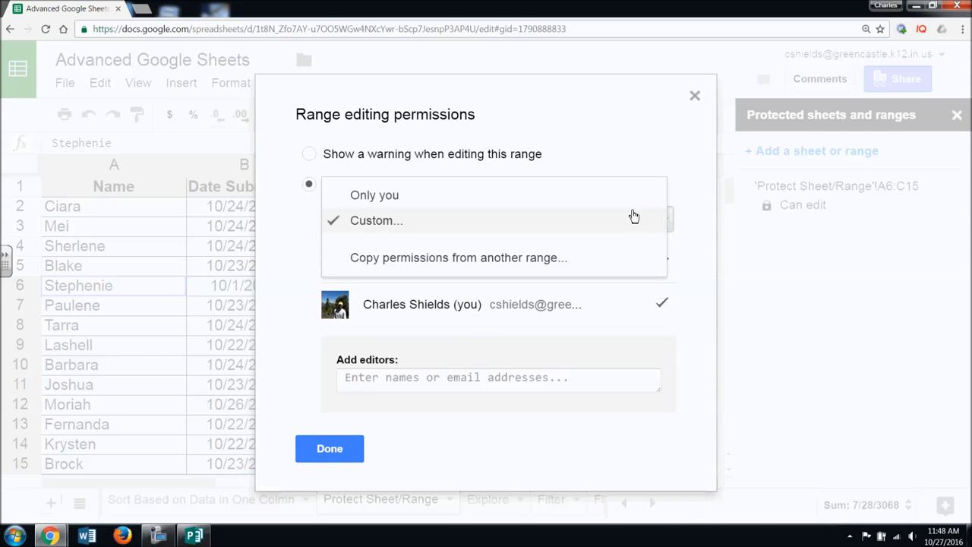
pyautogui.click(632, 199)
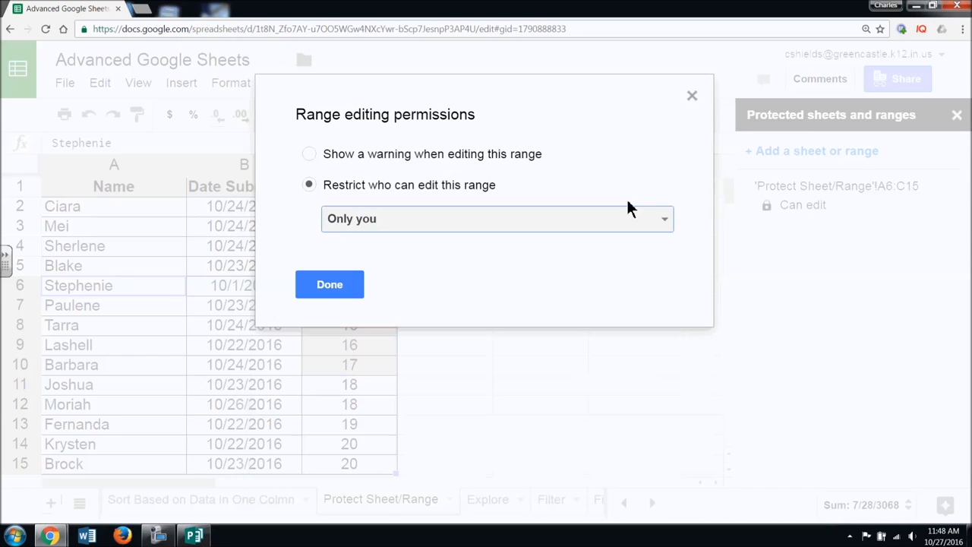
pyautogui.click(337, 287)
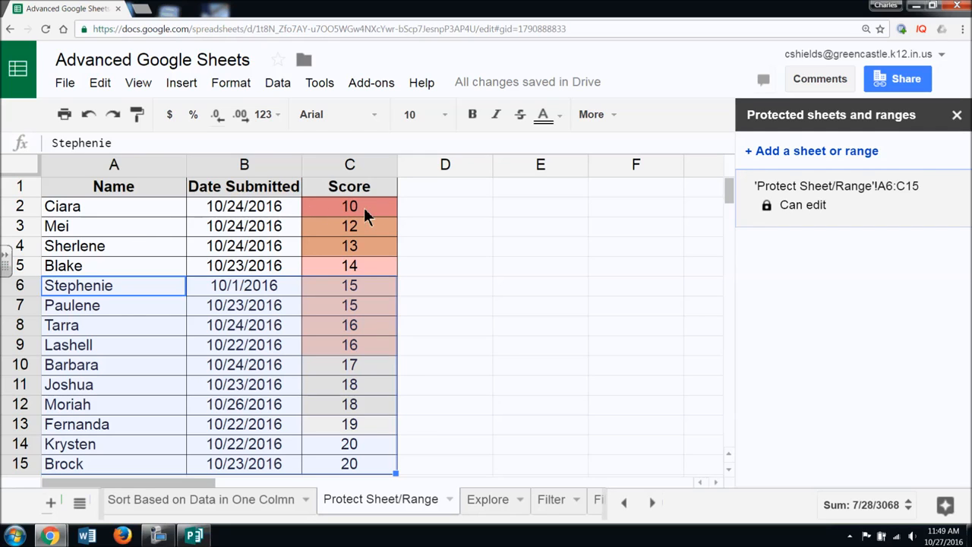
pyautogui.click(373, 348)
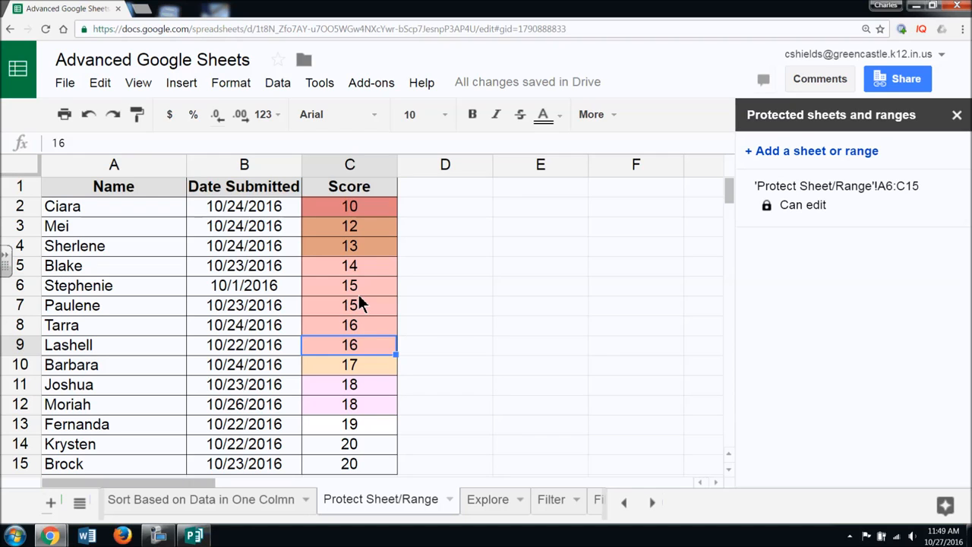
pyautogui.moveTo(360, 351); pyautogui.dragTo(360, 358)
pyautogui.click(368, 267)
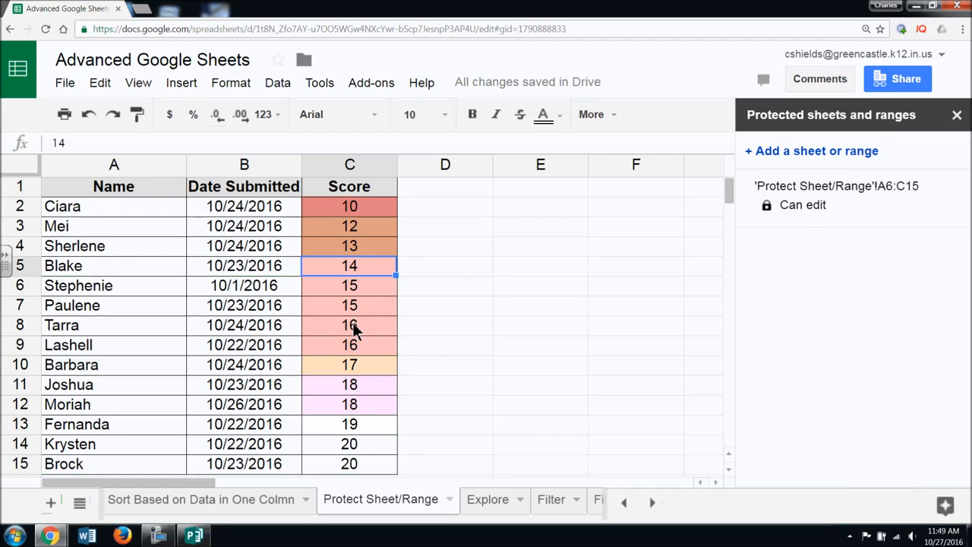
# - Give the protected range A6:C15 the description "Students at Mastery" and save it
pyautogui.click(806, 215)
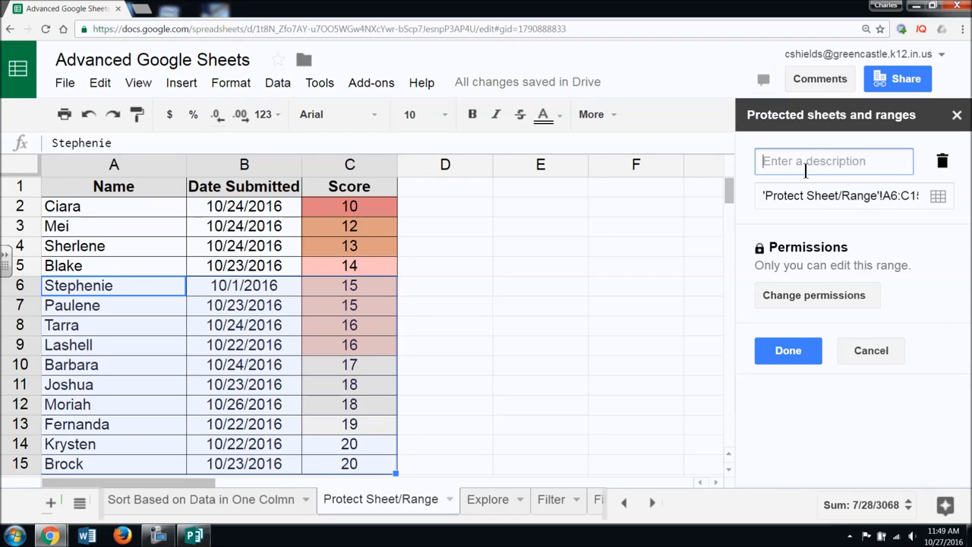
pyautogui.write('Students at Mastery')
pyautogui.click(790, 355)
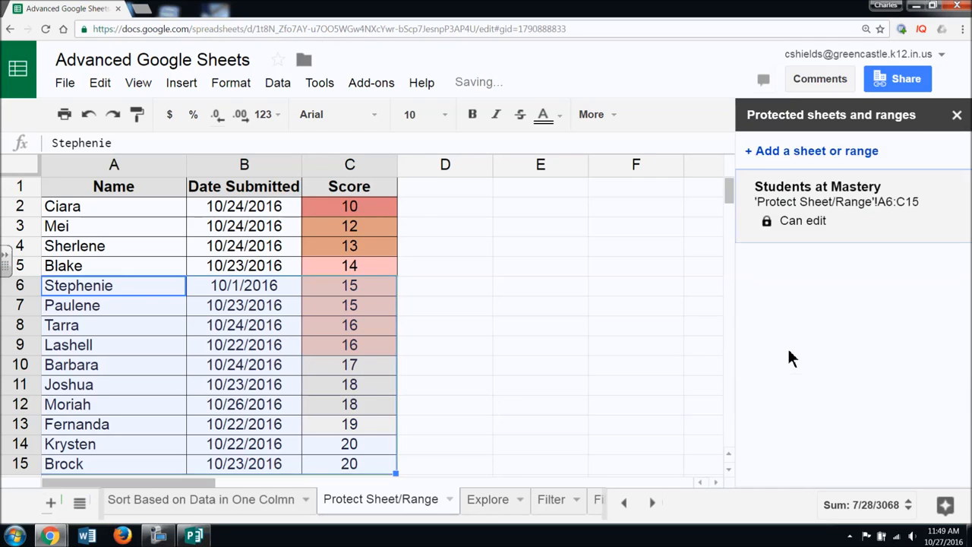
pyautogui.click(346, 365)
pyautogui.click(348, 328)
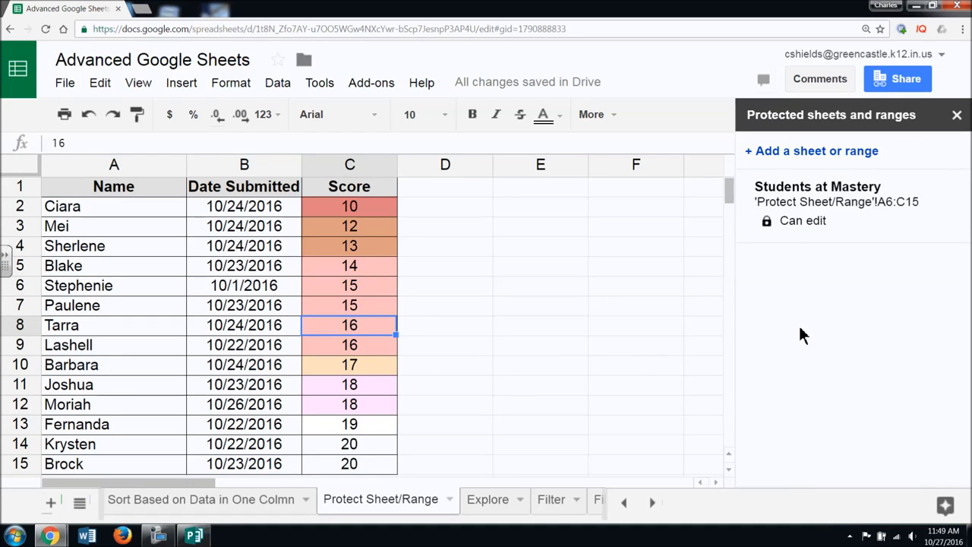
pyautogui.click(371, 368)
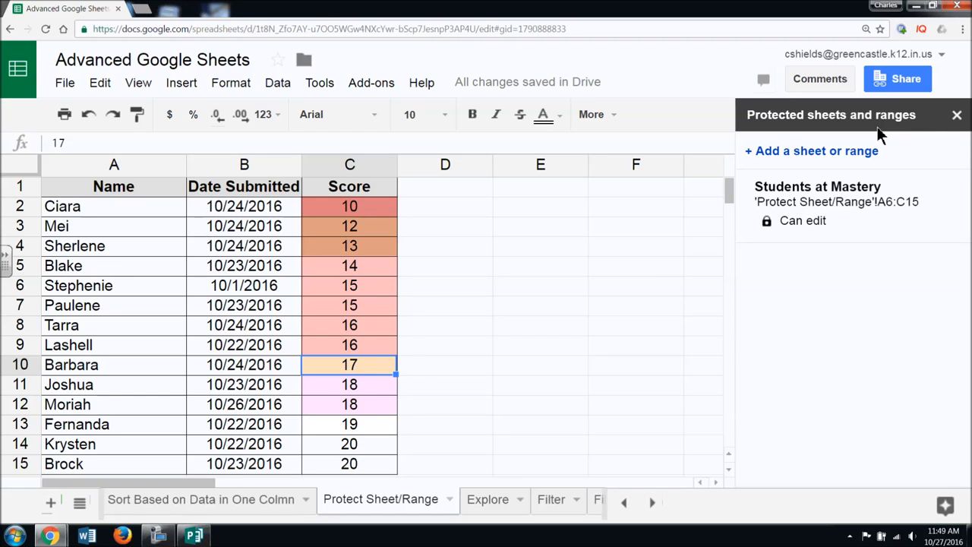
# - Begin a new protection covering the whole Import HTML Data sheet, with no excepted cells
pyautogui.click(824, 149)
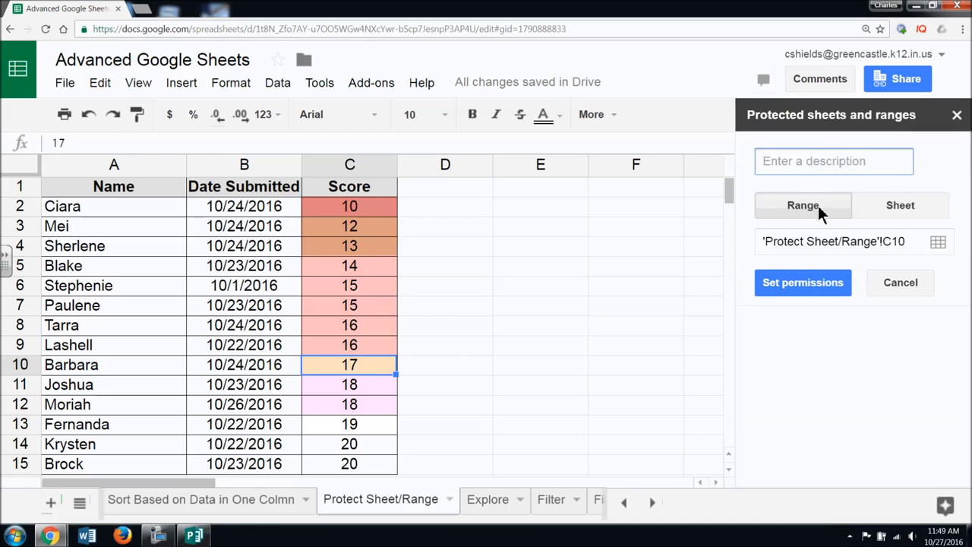
pyautogui.click(893, 206)
pyautogui.click(945, 250)
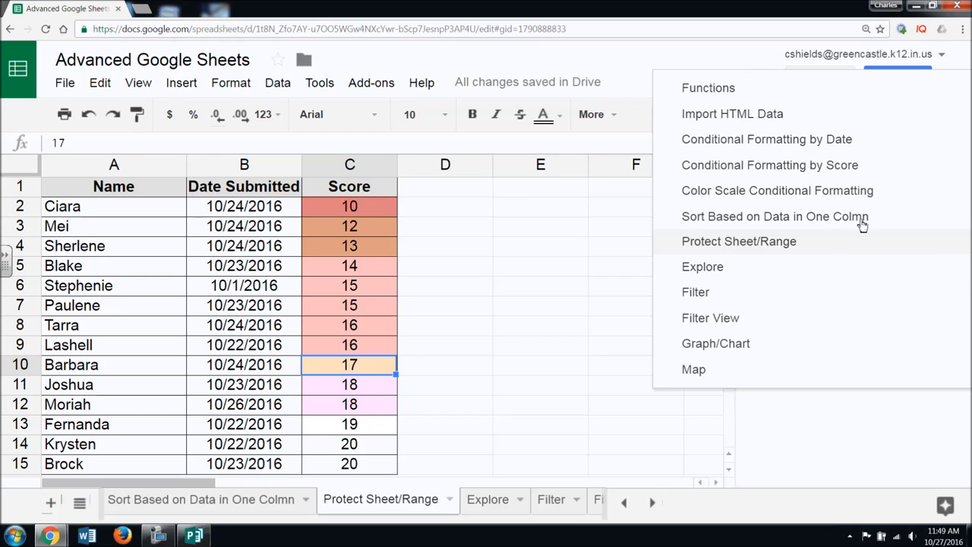
pyautogui.click(790, 115)
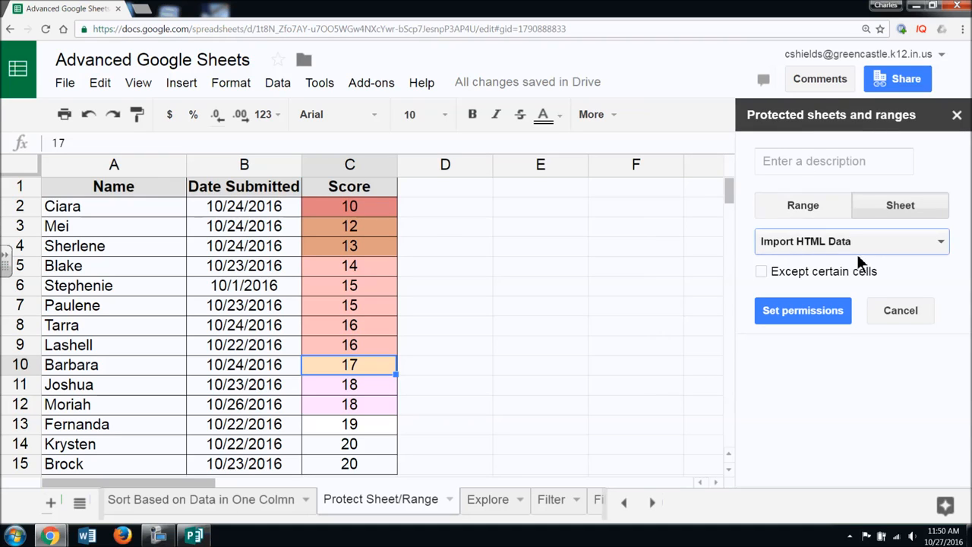
pyautogui.click(765, 268)
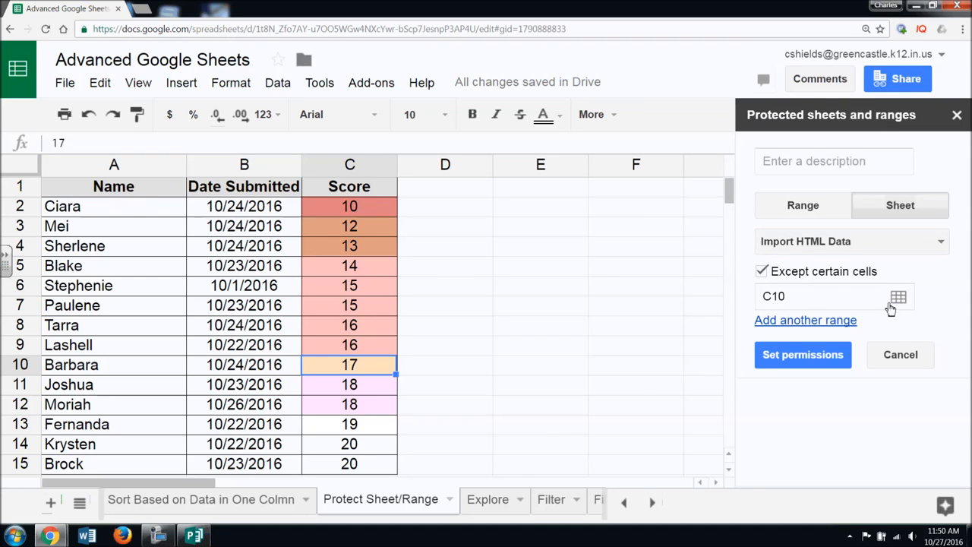
pyautogui.click(764, 271)
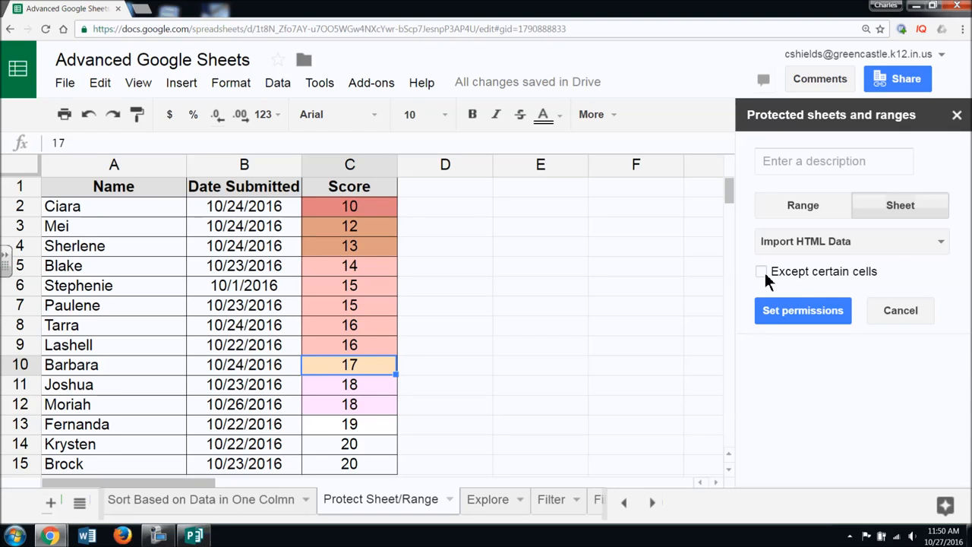
# - Describe the Import HTML Data sheet protection as "Importing HTML"
pyautogui.click(816, 164)
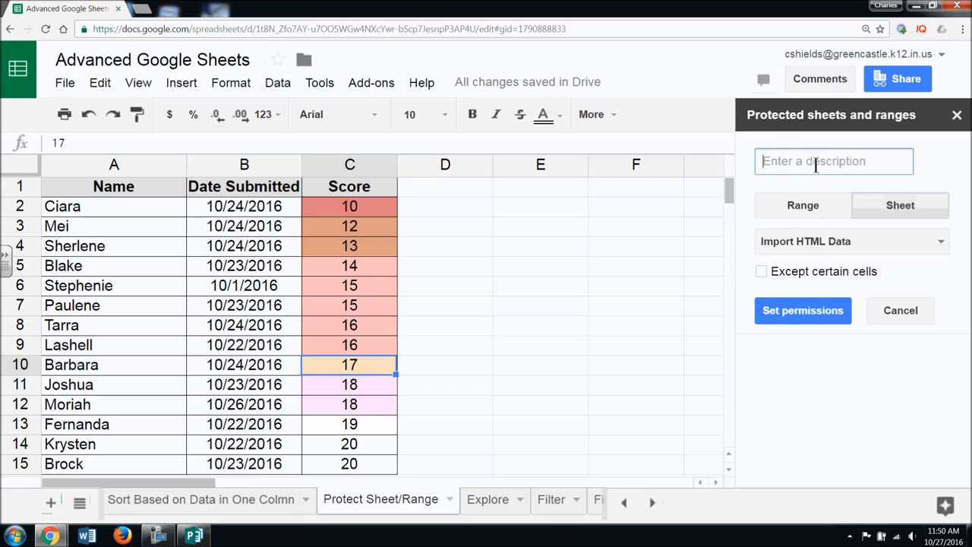
pyautogui.write('Import')
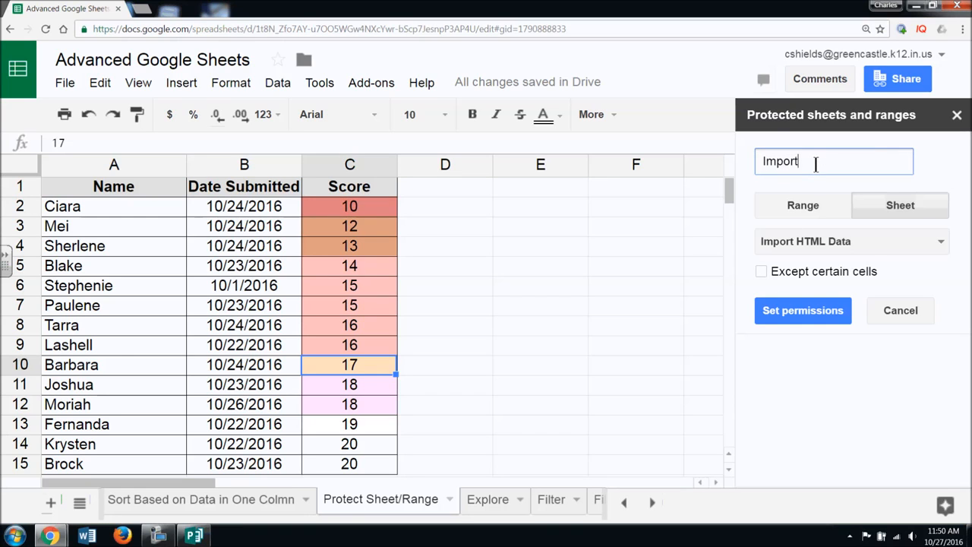
pyautogui.write('ing HTML')
# - Restrict editing of the protected Import HTML Data sheet to Only you and save the permissions
pyautogui.click(816, 308)
pyautogui.click(665, 304)
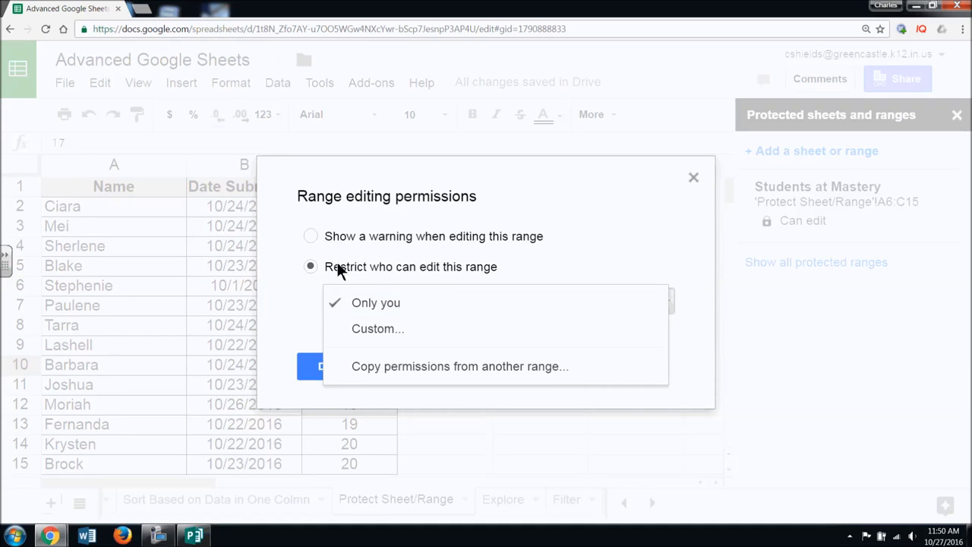
pyautogui.click(342, 302)
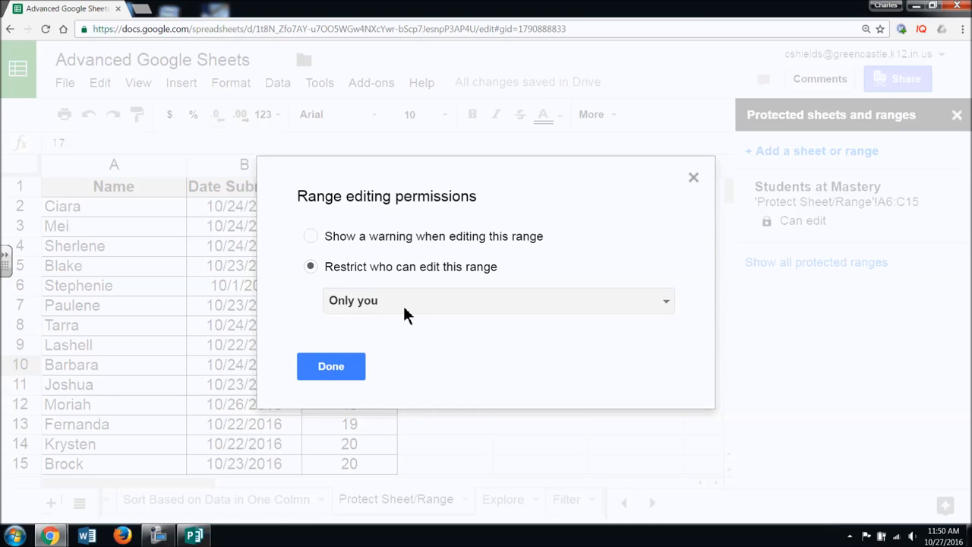
pyautogui.click(354, 369)
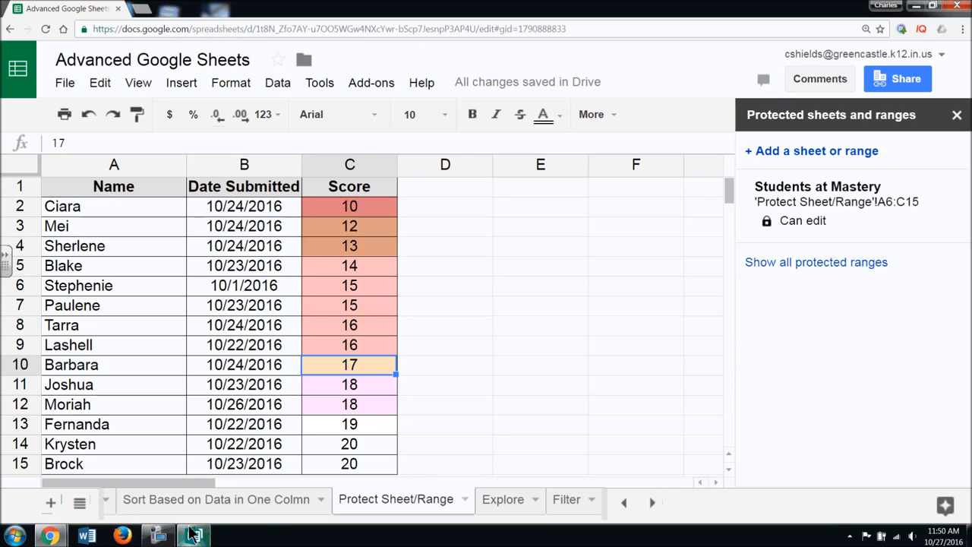
# - Open the Explore suggestions for the name and score data in A2:B15 on the Explore sheet
pyautogui.moveTo(192, 534)
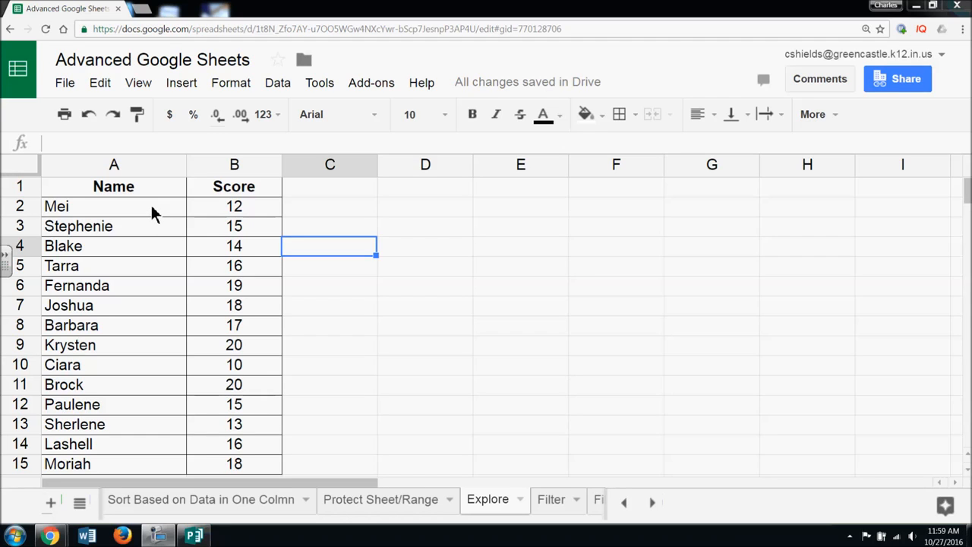
pyautogui.moveTo(101, 203); pyautogui.dragTo(255, 467)
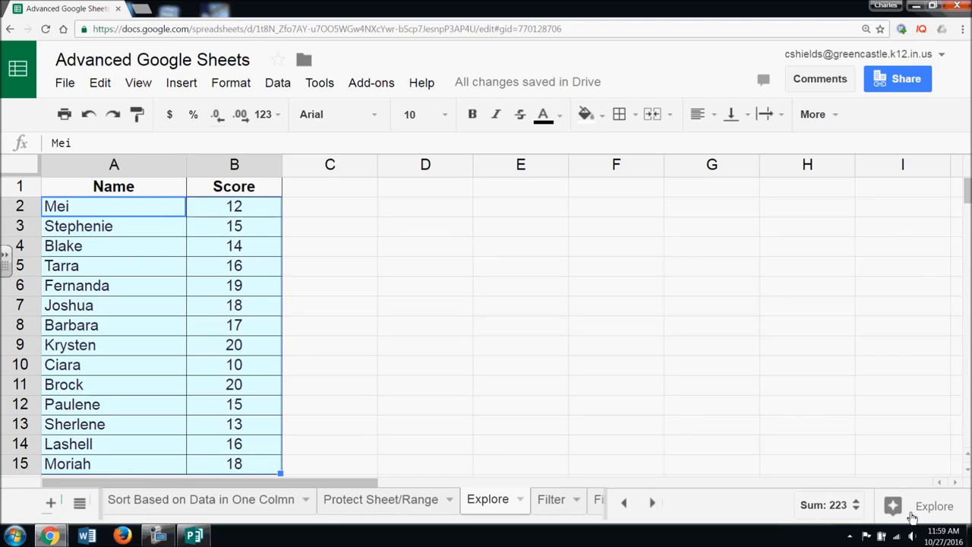
pyautogui.click(900, 514)
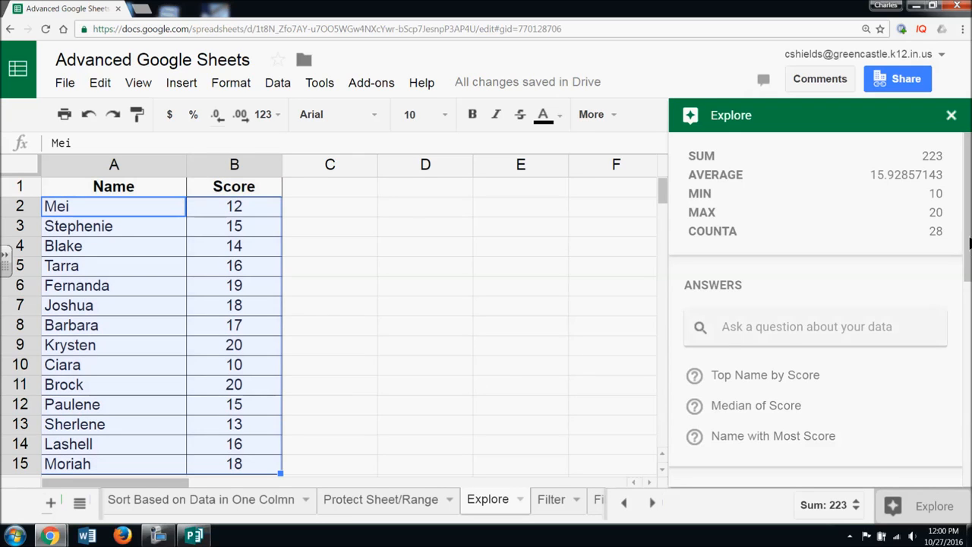
# - Get Explore's suggested Median of Score answer and reveal its formula
pyautogui.scroll(-1, 939, 293)
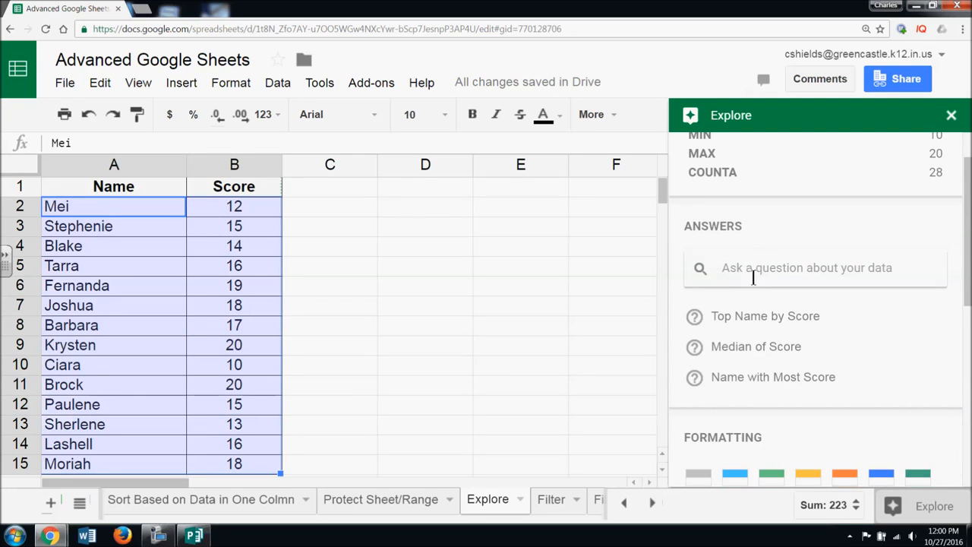
pyautogui.click(760, 348)
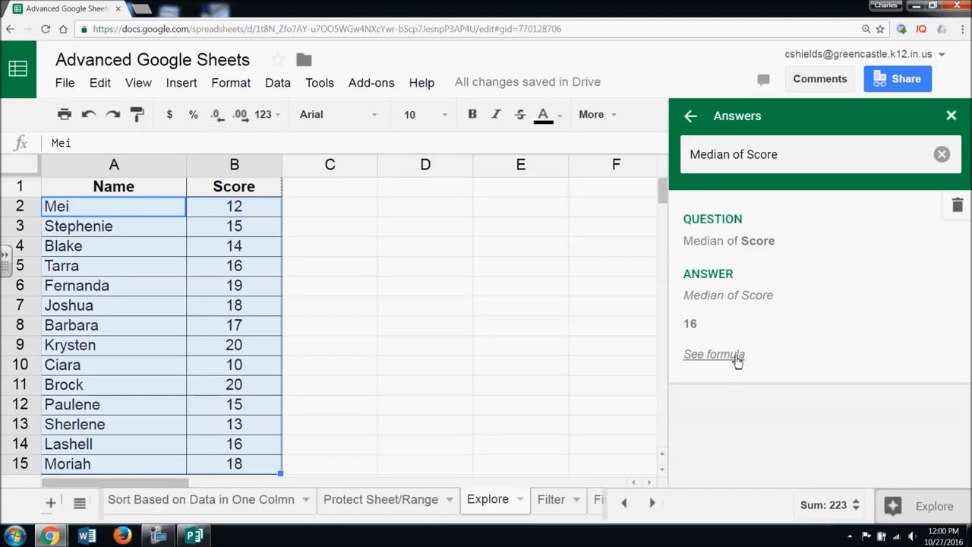
pyautogui.click(736, 356)
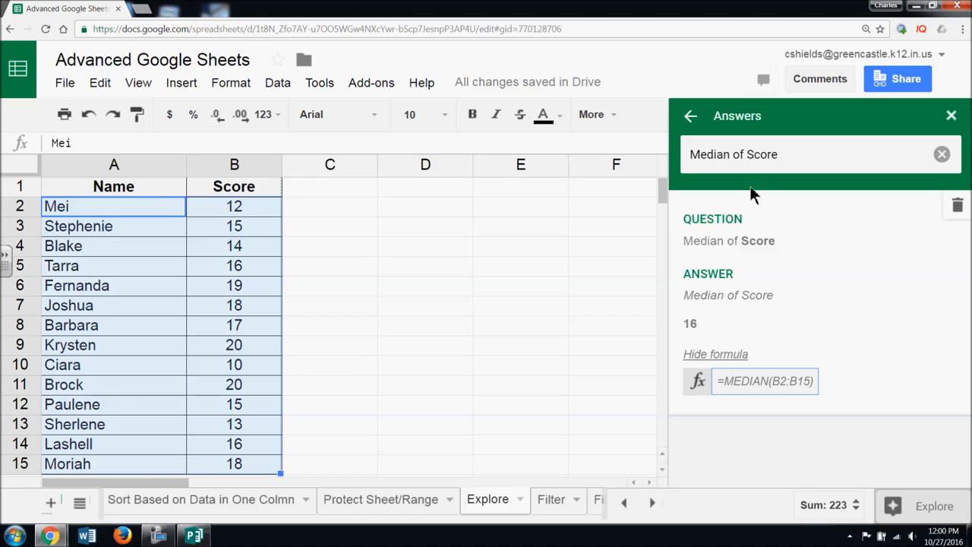
# - Ask Explore for the "Mode of Score" and return to the main Explore suggestions
pyautogui.click(787, 156)
pyautogui.moveTo(790, 156); pyautogui.dragTo(686, 158)
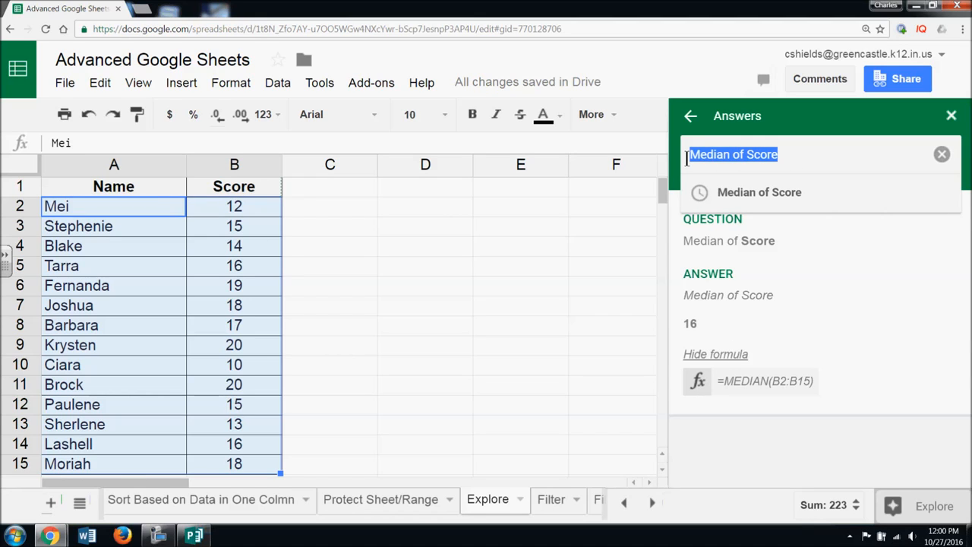
pyautogui.write('Mode ')
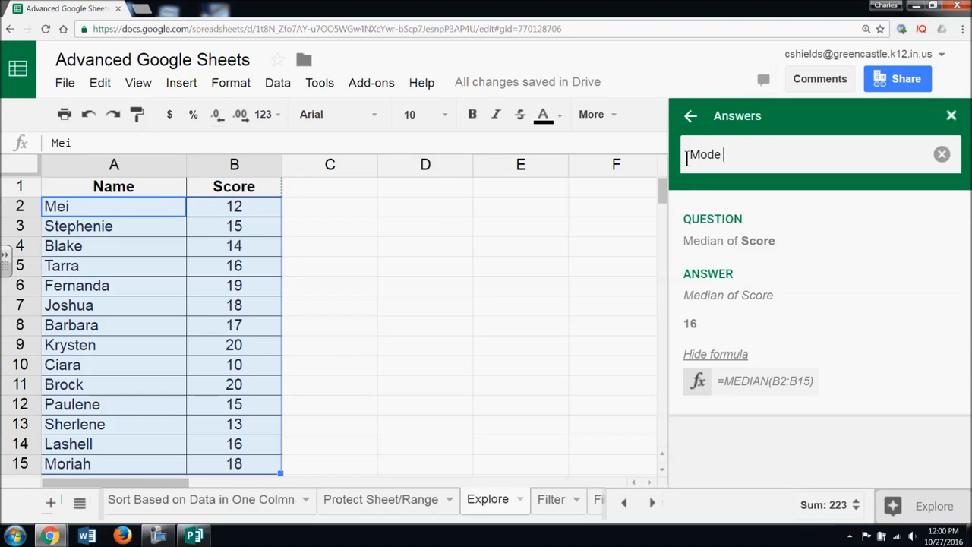
pyautogui.write('of Score')
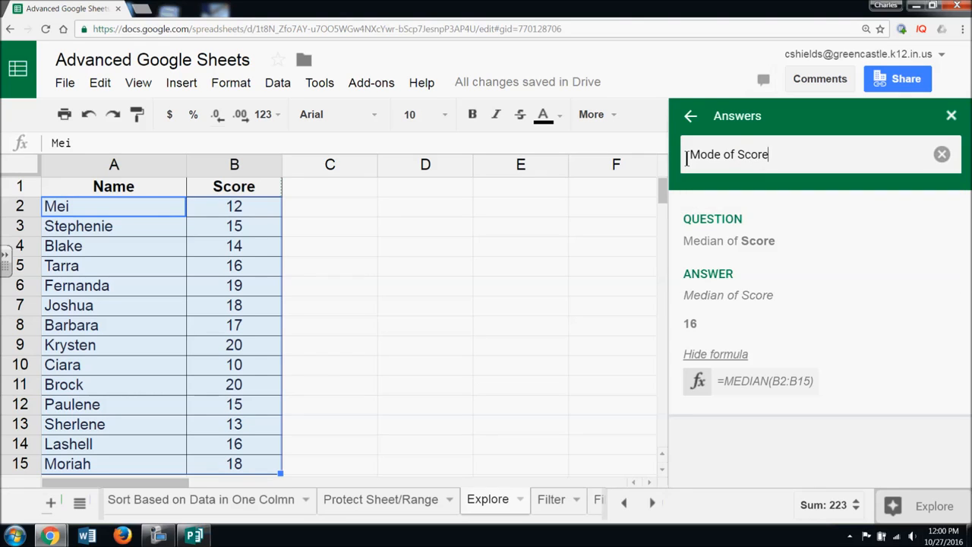
pyautogui.press('Return')
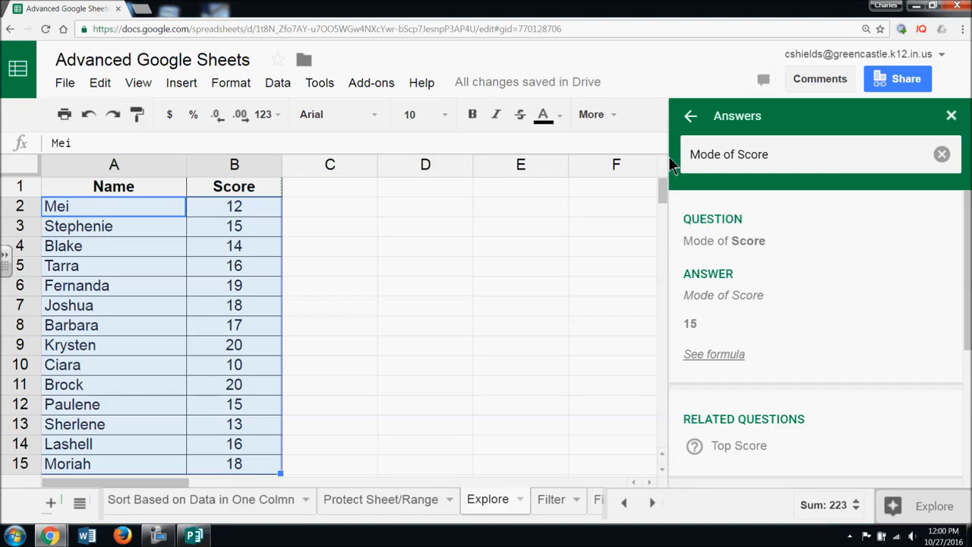
pyautogui.click(690, 116)
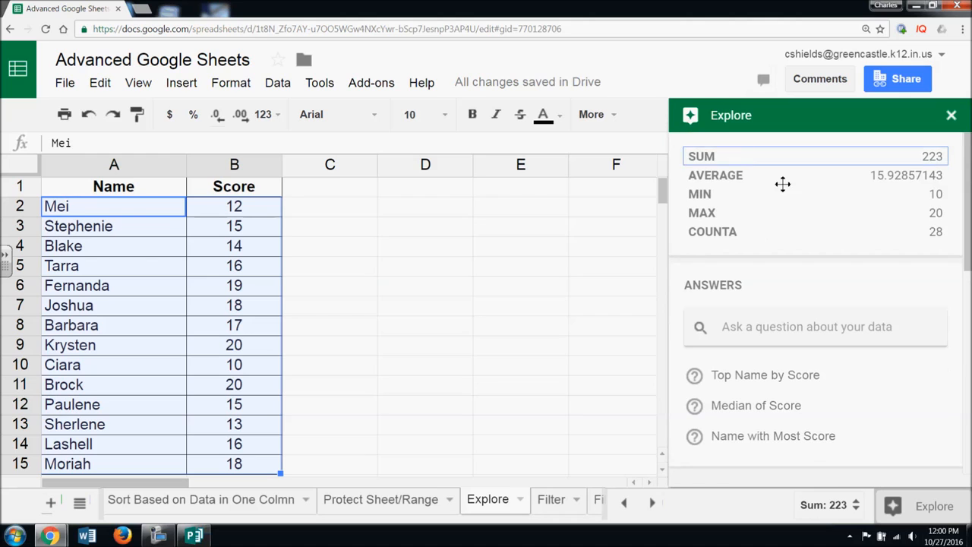
# - Try Explore's darker blue alternating colors on A1:B15 and undo the formatting
pyautogui.scroll(-1, 952, 221)
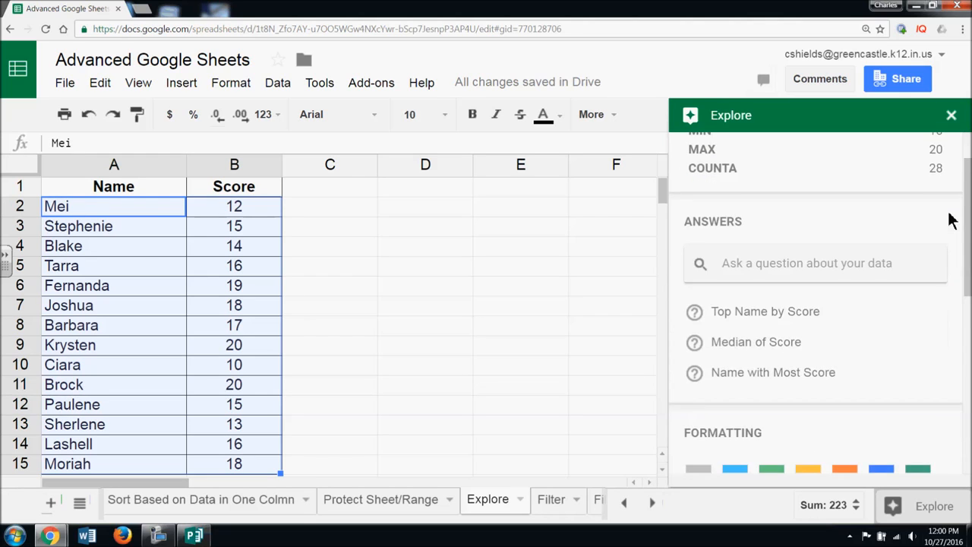
pyautogui.scroll(-5, 952, 220)
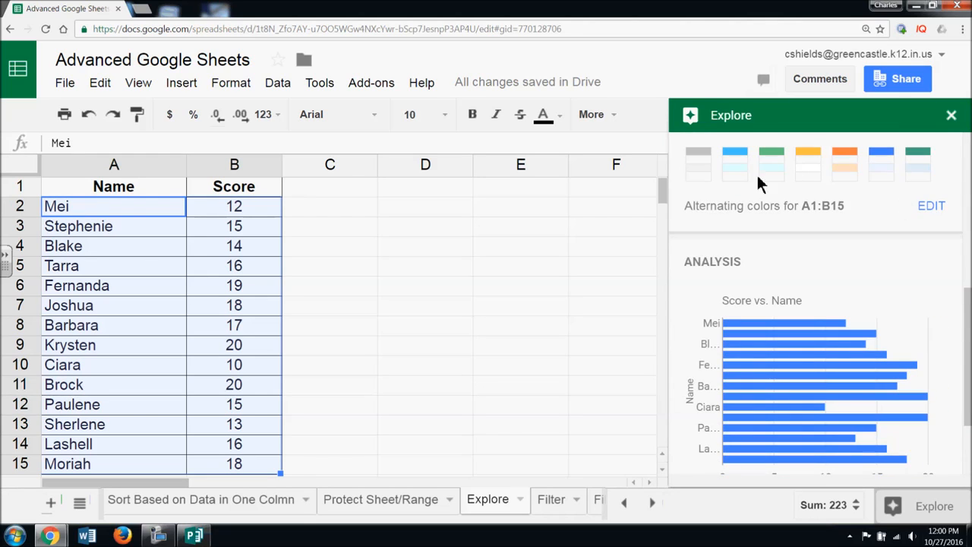
pyautogui.scroll(2, 890, 185)
pyautogui.scroll(-1, 879, 235)
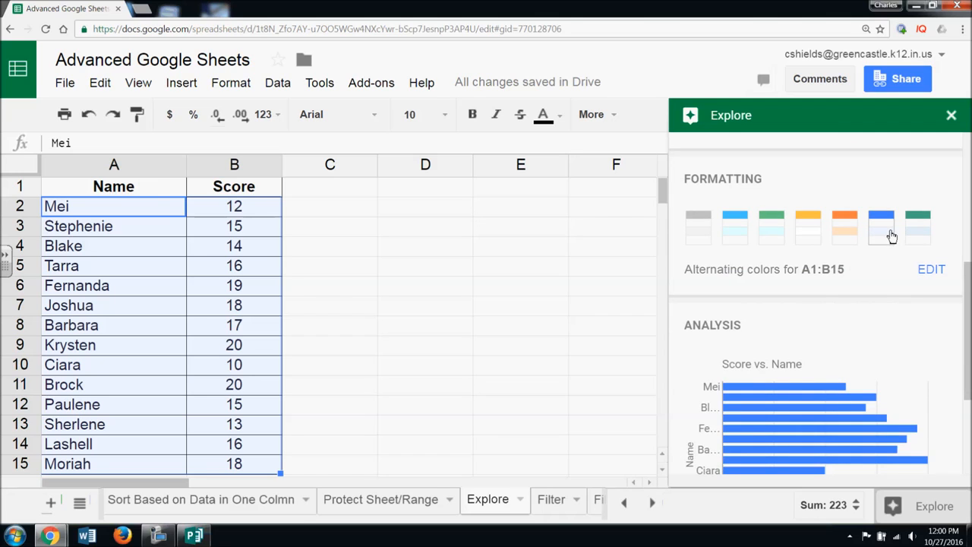
pyautogui.click(892, 237)
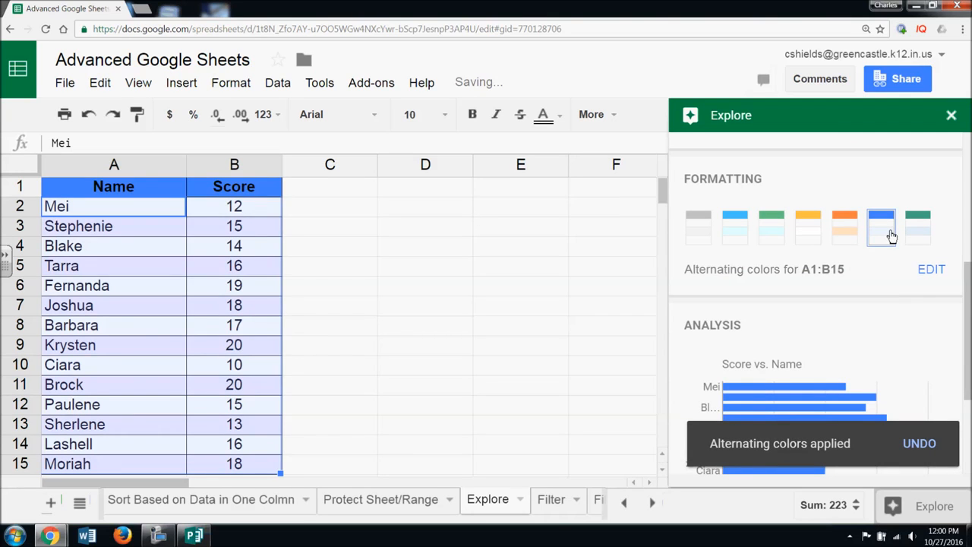
pyautogui.click(929, 444)
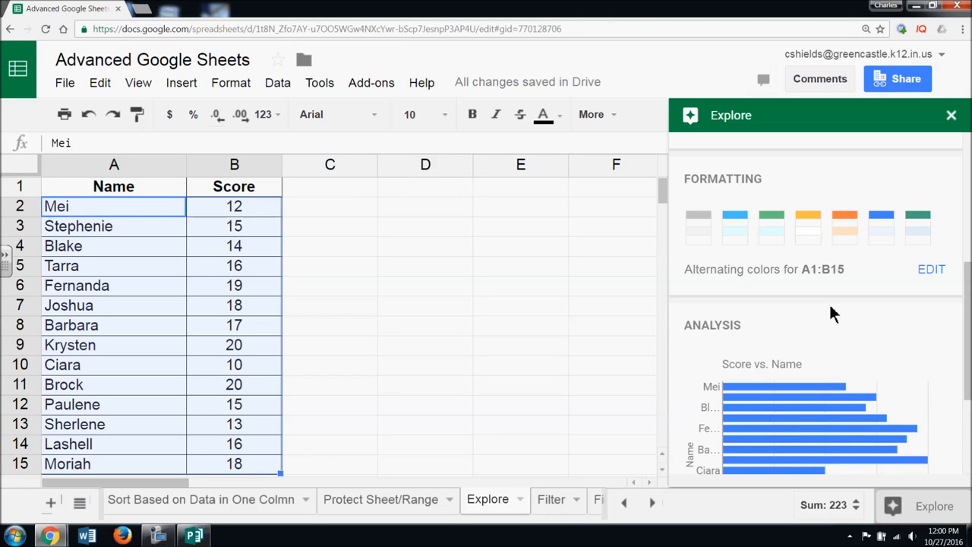
# - Preview the suggested Score vs. Name bar chart enlarged and close the preview
pyautogui.scroll(-3, 829, 302)
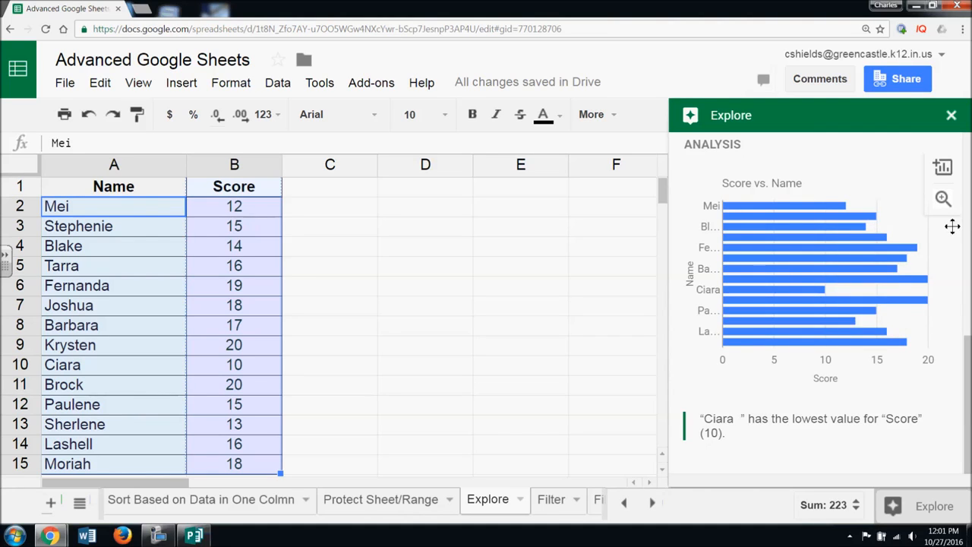
pyautogui.click(943, 199)
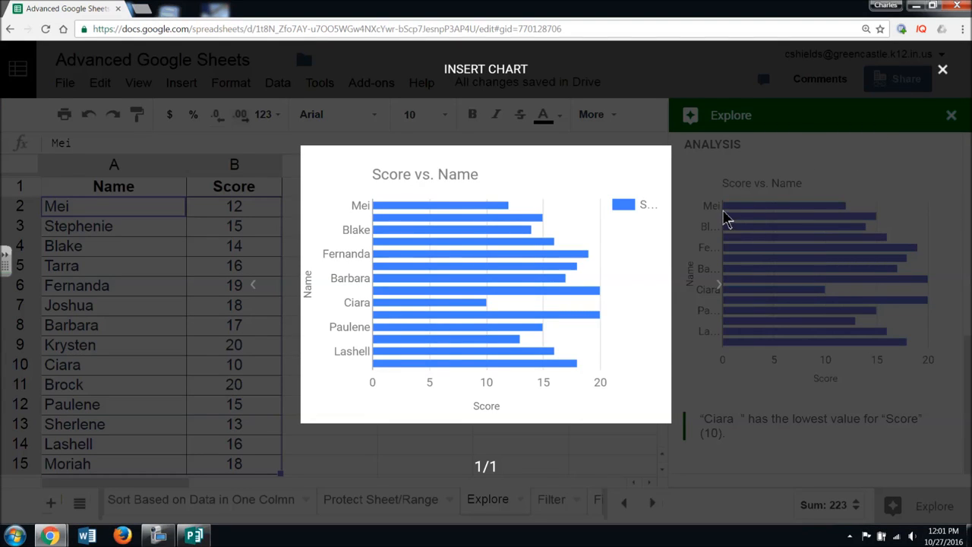
pyautogui.click(942, 71)
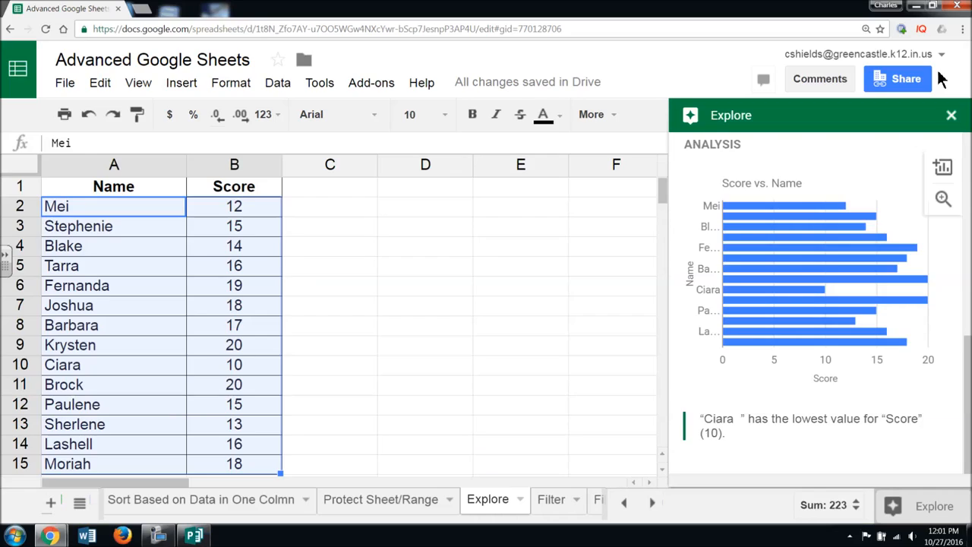
# - Insert the Score vs. Name bar chart into the sheet and place it beside the data, starting at column C
pyautogui.click(942, 169)
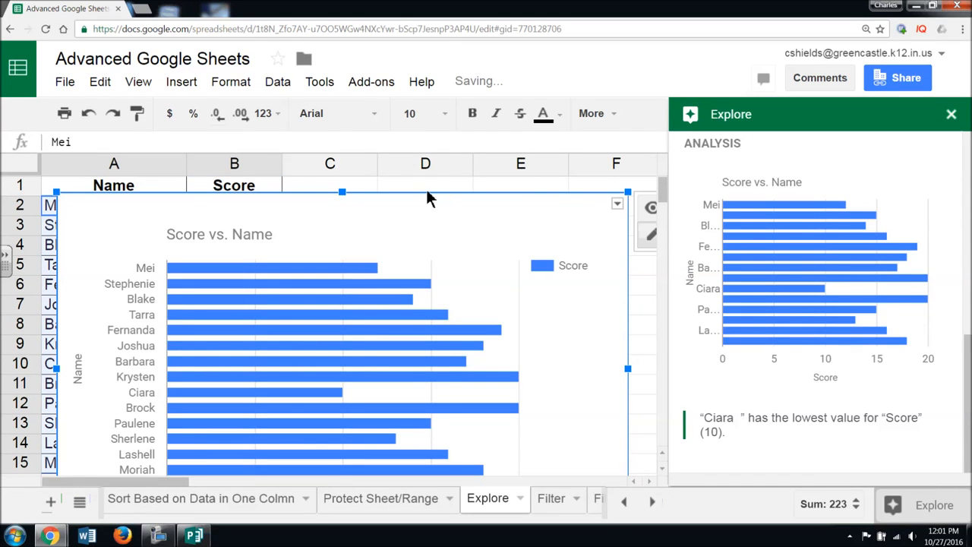
pyautogui.moveTo(423, 191); pyautogui.dragTo(656, 182)
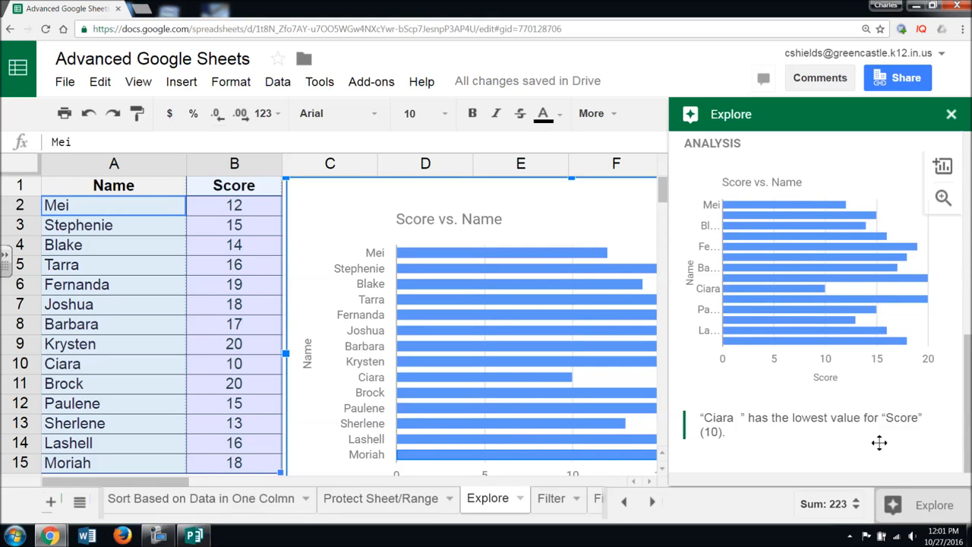
pyautogui.scroll(5, 880, 443)
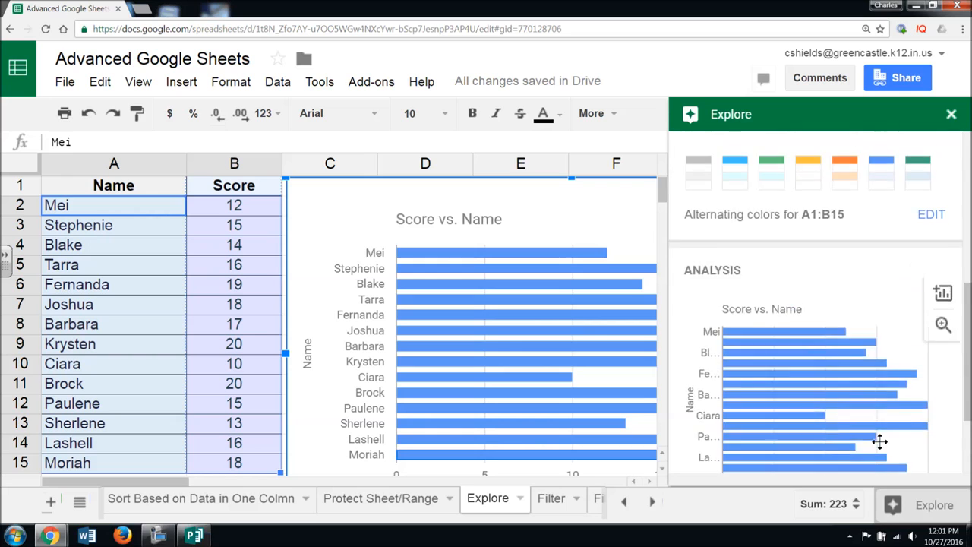
pyautogui.scroll(3, 880, 449)
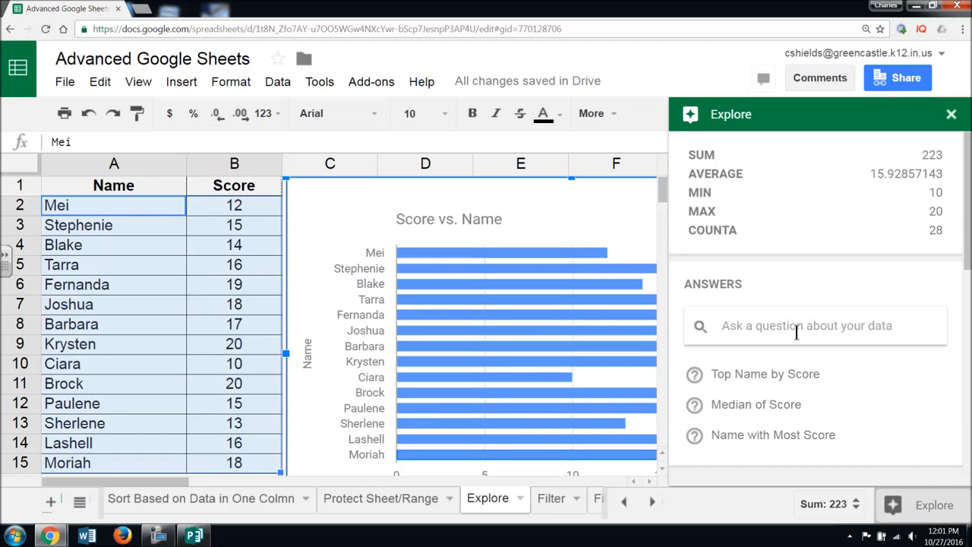
# - Get Explore's suggested answer for "Top Name by Score" and return to the main Explore suggestions
pyautogui.click(804, 374)
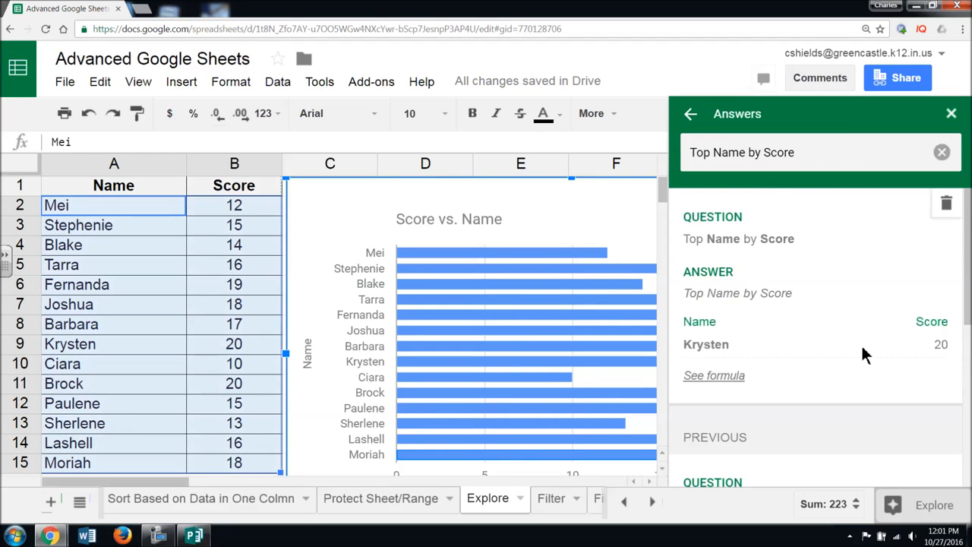
pyautogui.scroll(-1, 865, 355)
pyautogui.scroll(1, 865, 353)
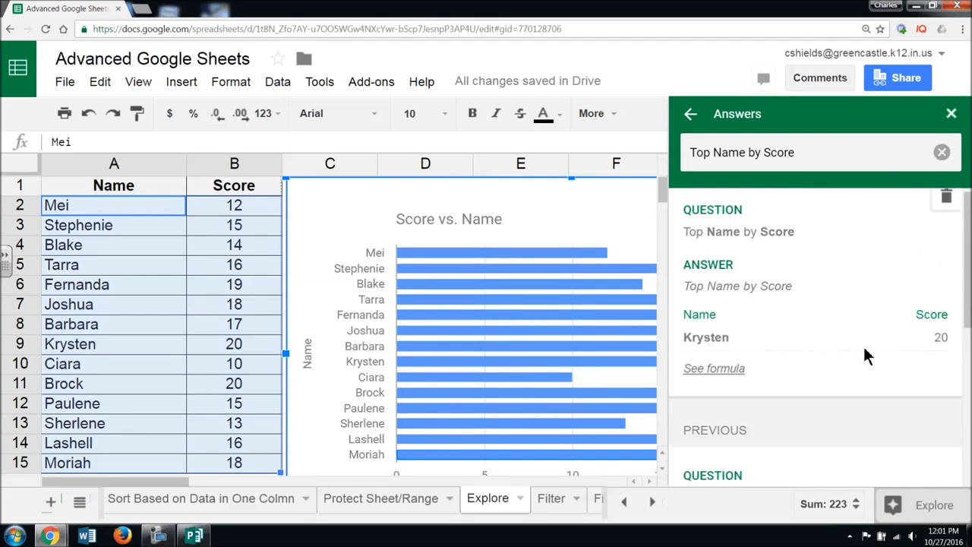
pyautogui.click(691, 113)
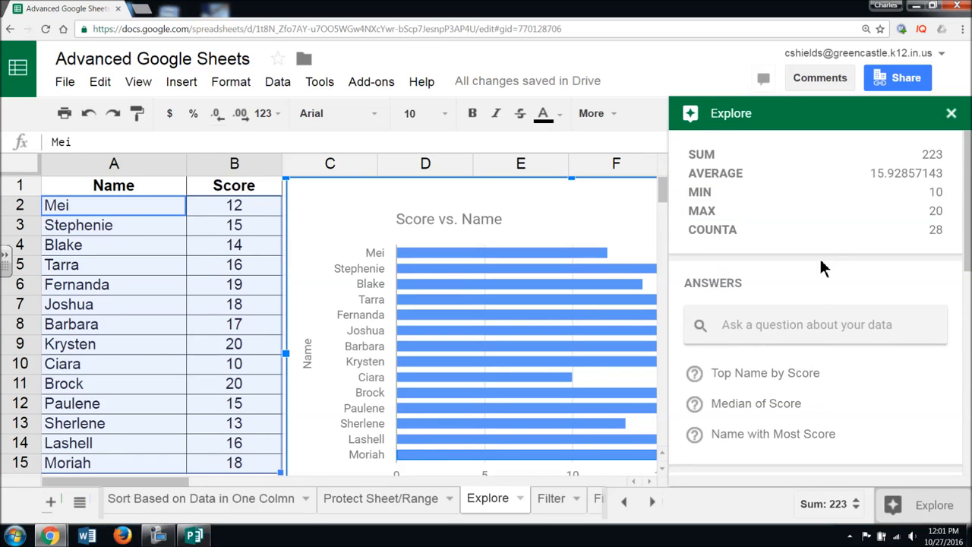
# - Review Explore's summary statistics, suggested questions, formatting options and chart analysis, and close Explore
pyautogui.scroll(-3, 816, 303)
pyautogui.scroll(3, 815, 309)
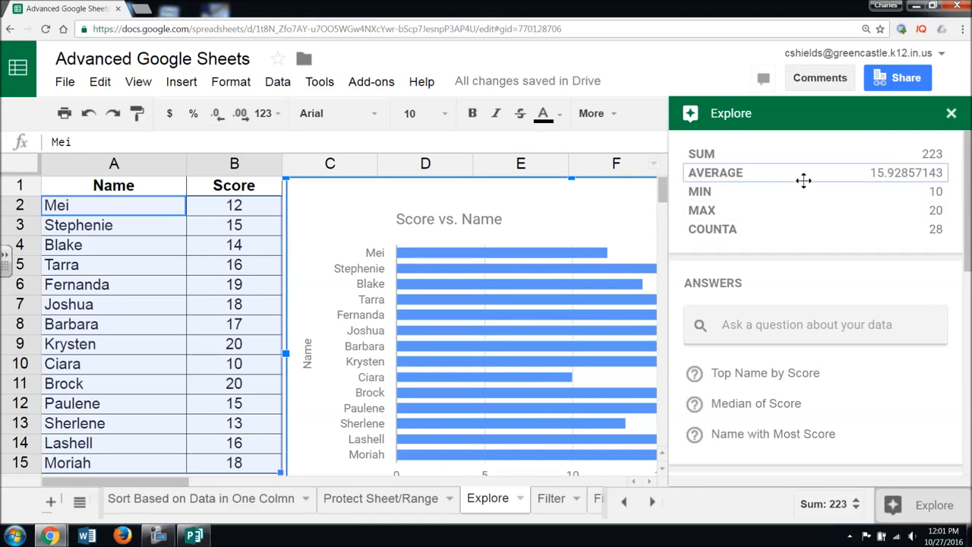
pyautogui.scroll(-2, 792, 280)
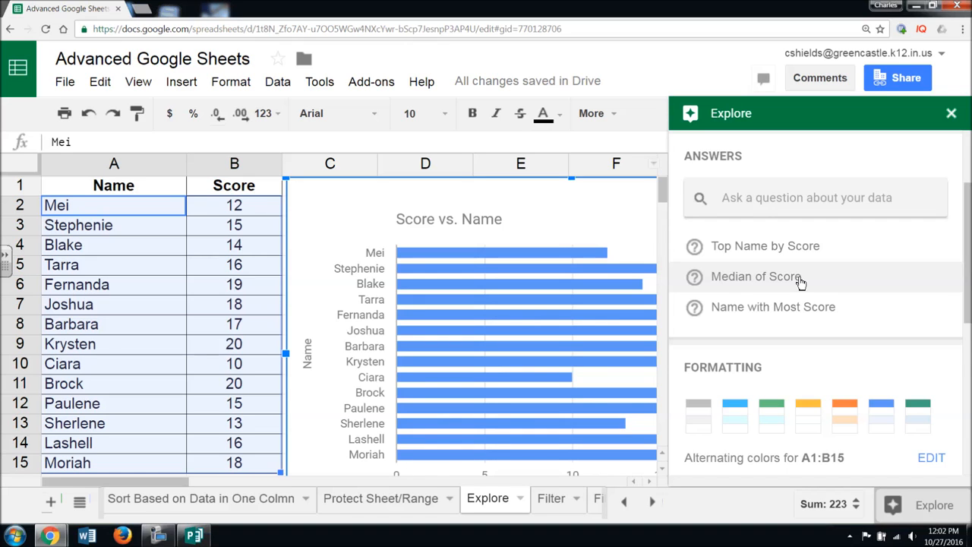
pyautogui.scroll(-5, 798, 308)
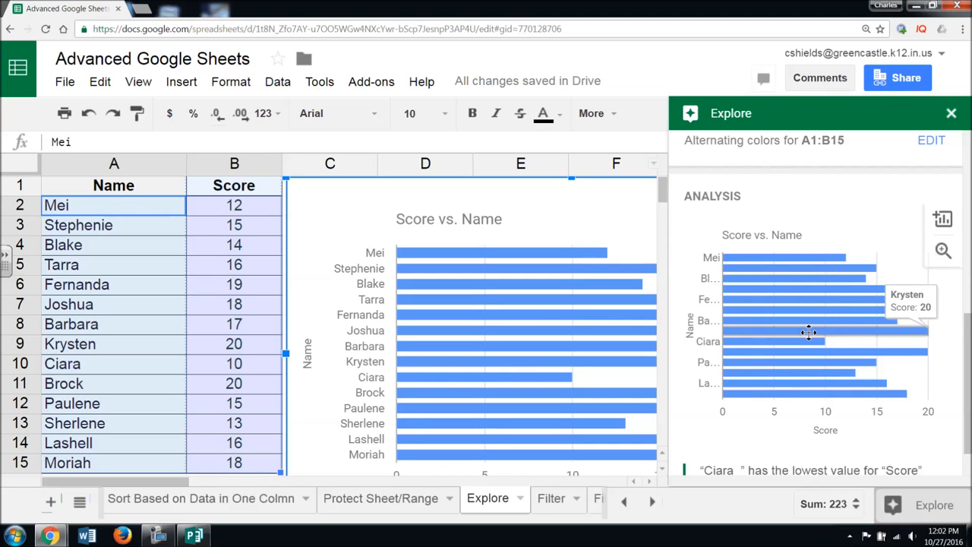
pyautogui.scroll(-1, 809, 332)
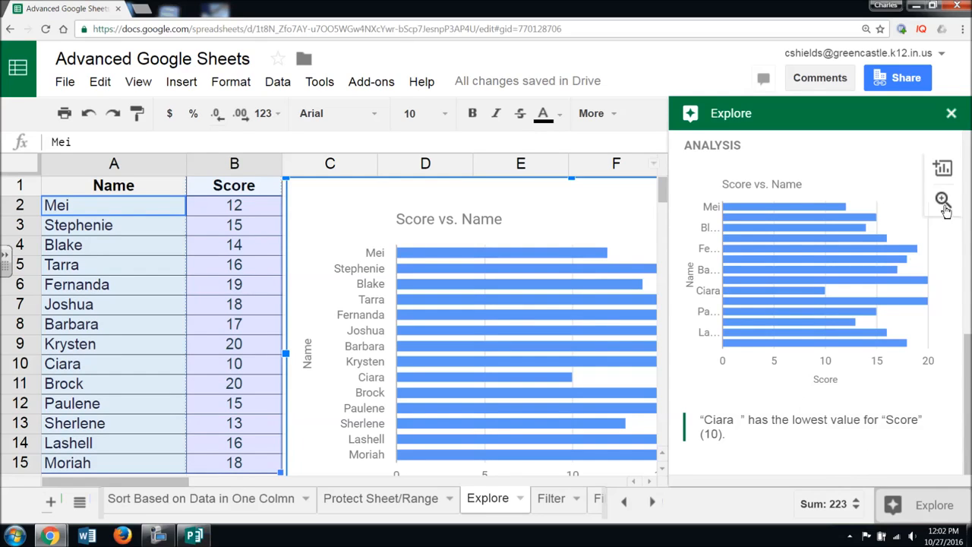
pyautogui.click(951, 115)
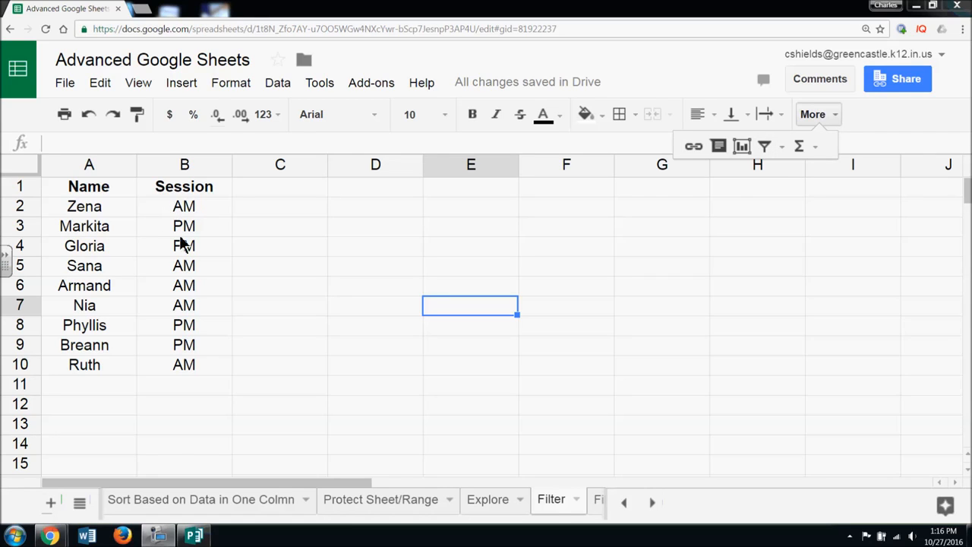
# - Turn on a filter for the Session column (column B) of the Filter sheet
pyautogui.click(197, 168)
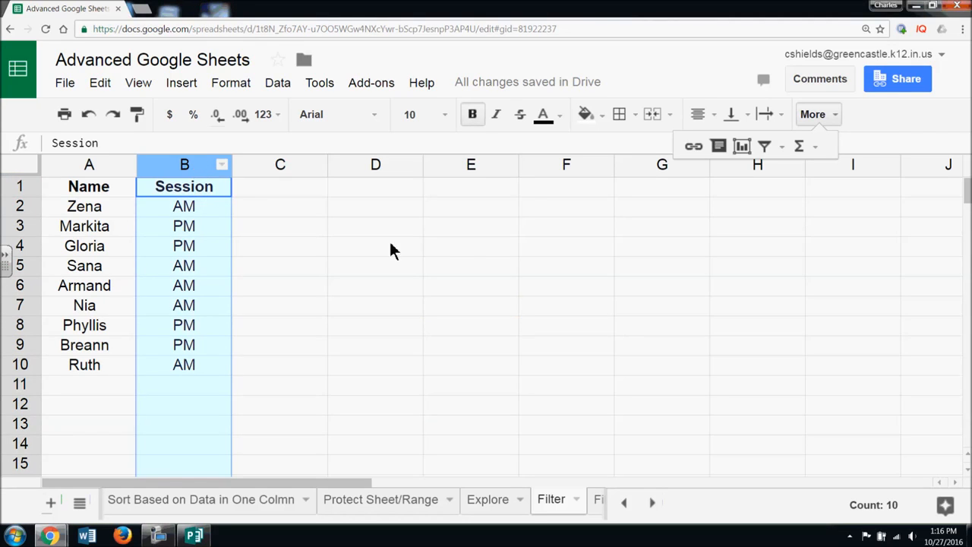
pyautogui.click(764, 146)
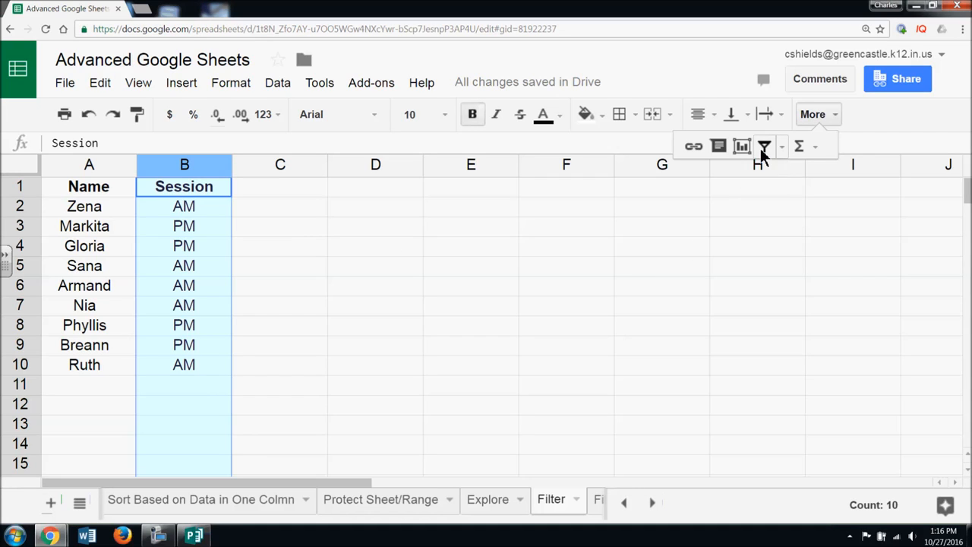
pyautogui.click(255, 226)
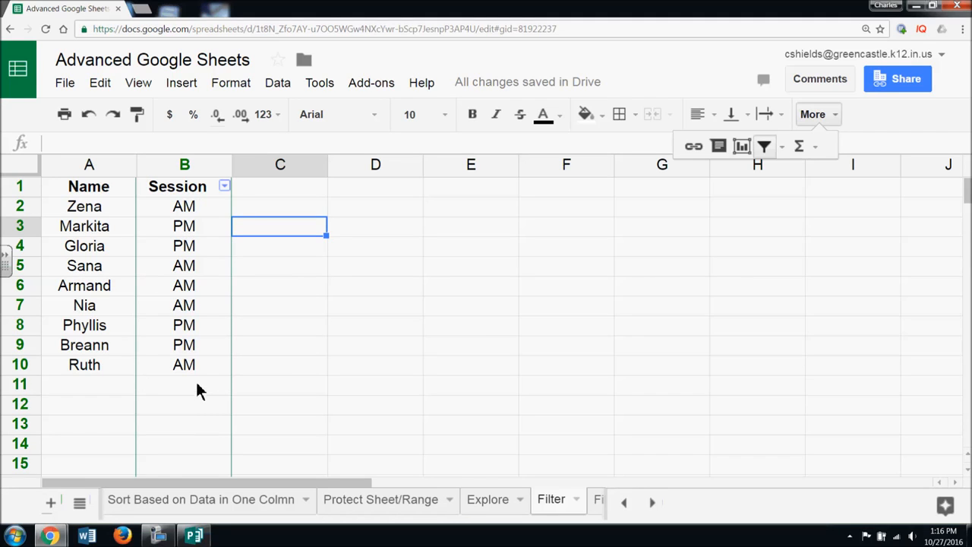
# - Filter the Session column by values to show only AM, excluding blanks and PM
pyautogui.click(225, 187)
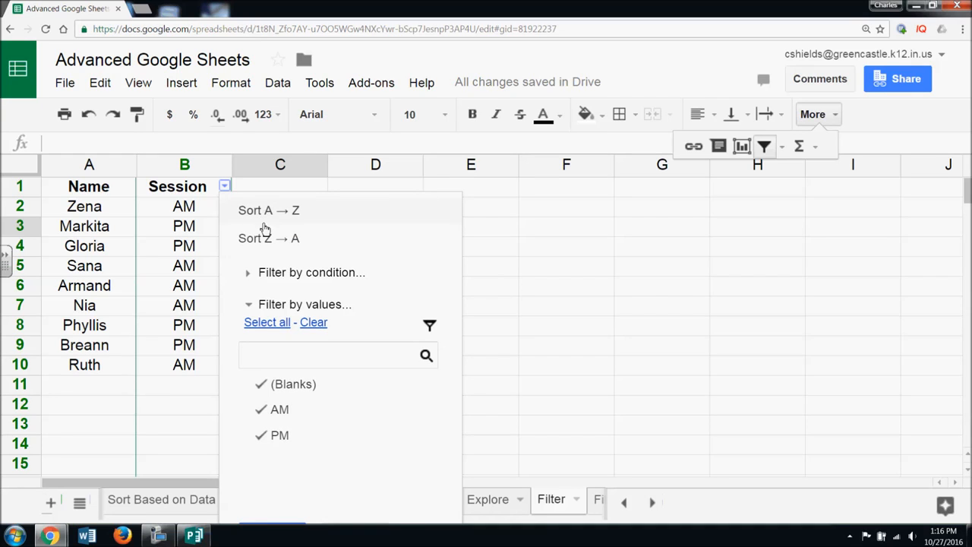
pyautogui.click(245, 275)
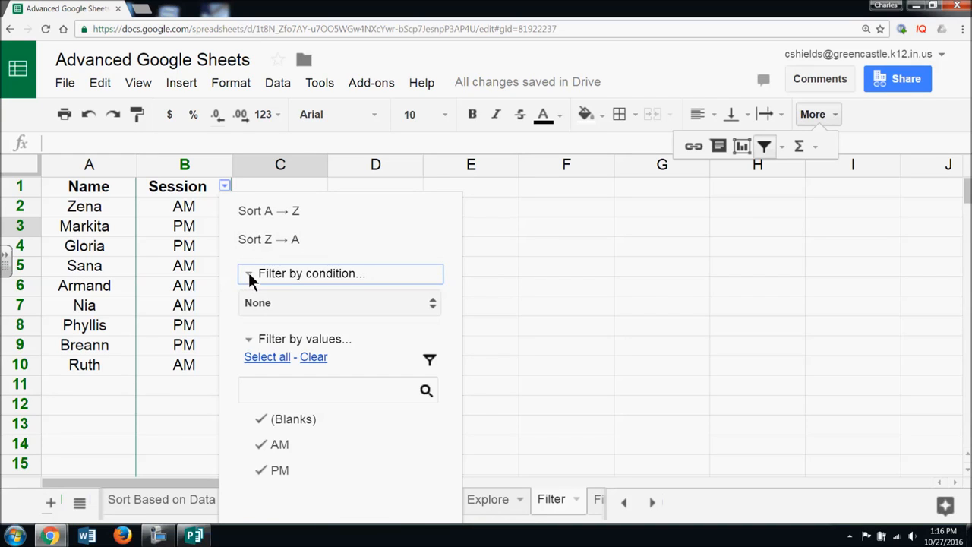
pyautogui.click(248, 275)
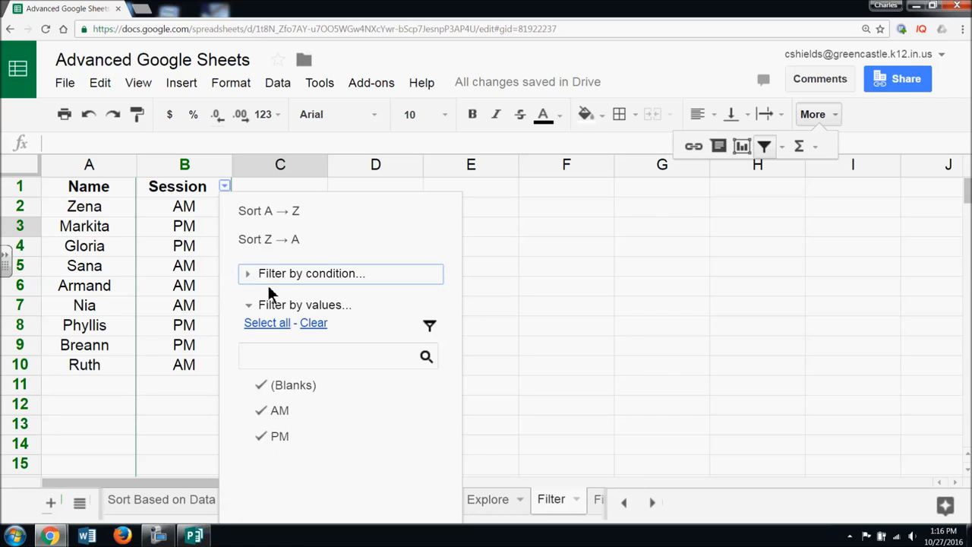
pyautogui.click(258, 392)
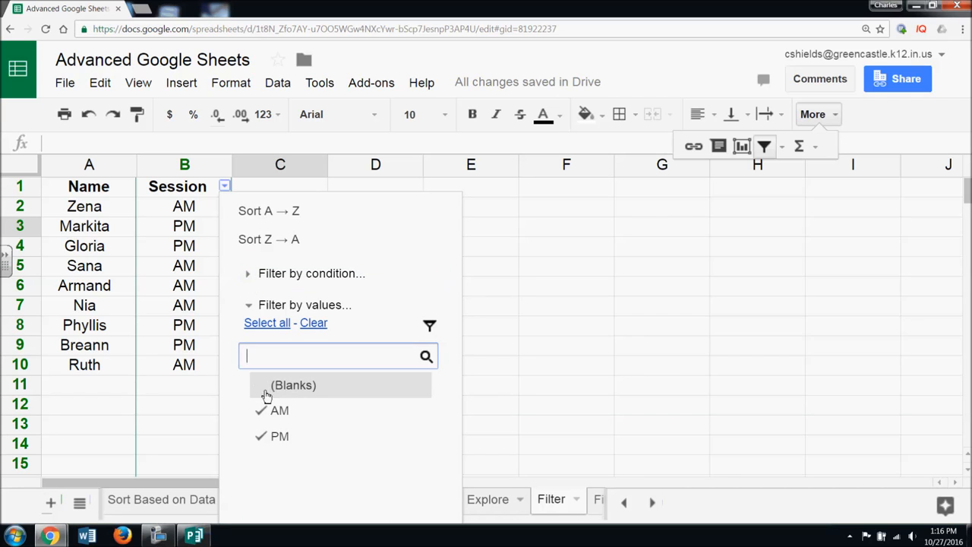
pyautogui.click(261, 437)
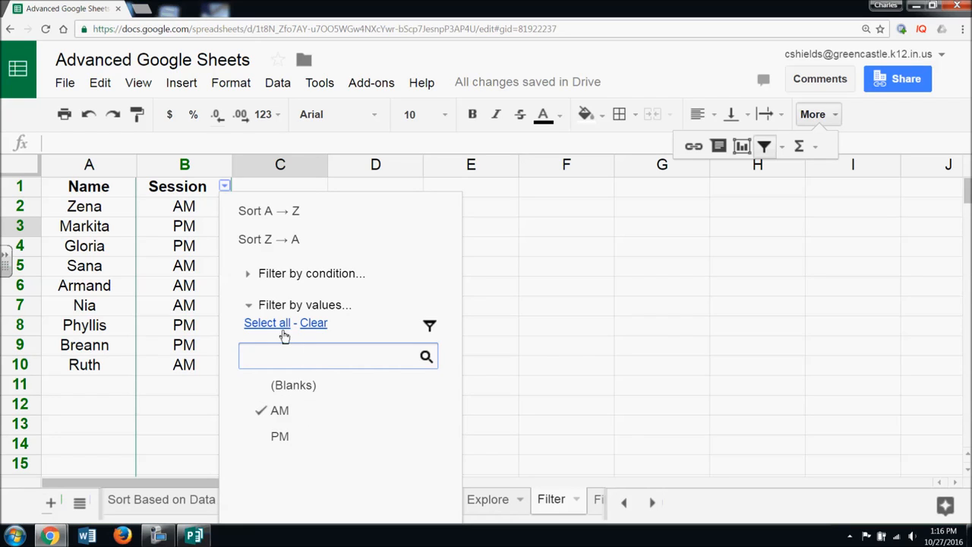
pyautogui.click(248, 304)
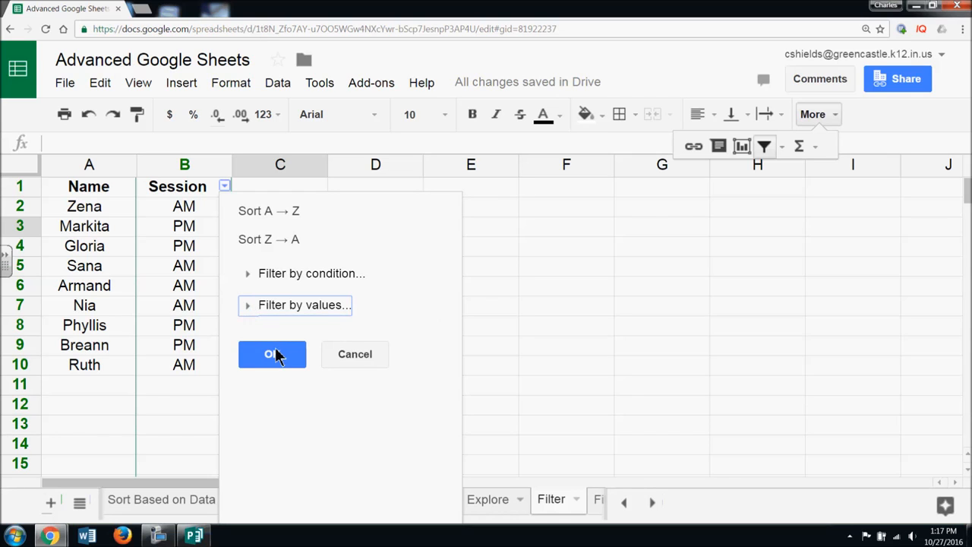
pyautogui.click(270, 351)
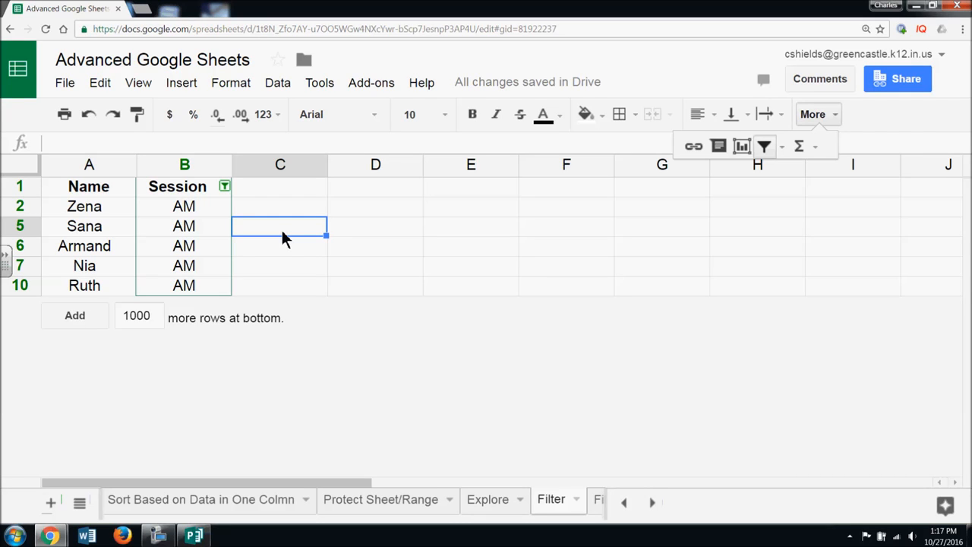
# - Include (Blanks) and PM again in the Session column's value filter so every row is shown
pyautogui.click(227, 191)
pyautogui.click(226, 187)
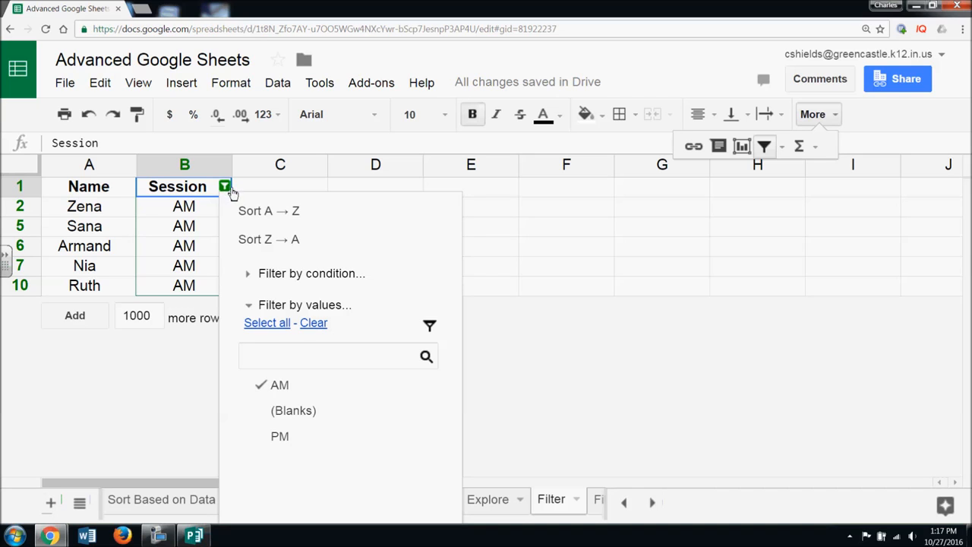
pyautogui.click(291, 189)
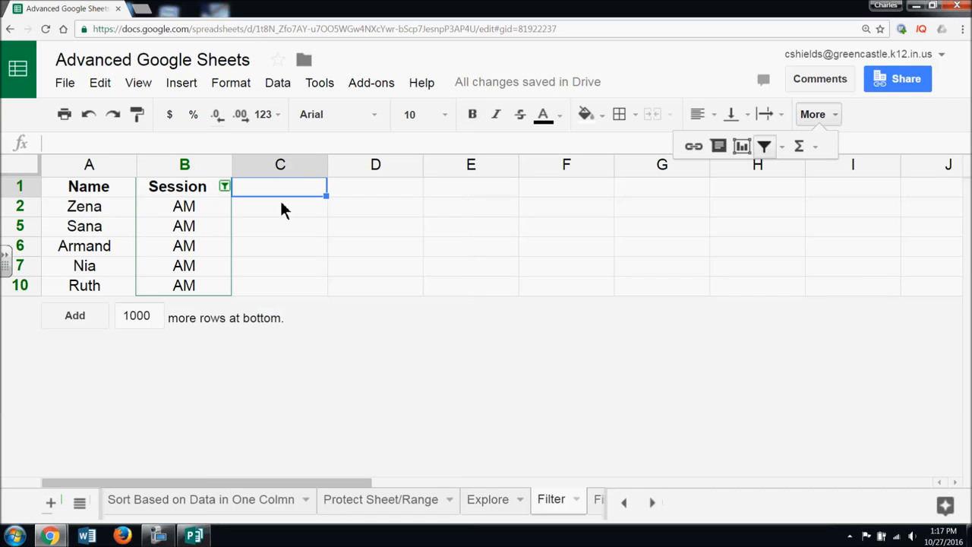
pyautogui.click(226, 187)
pyautogui.click(270, 414)
pyautogui.click(266, 437)
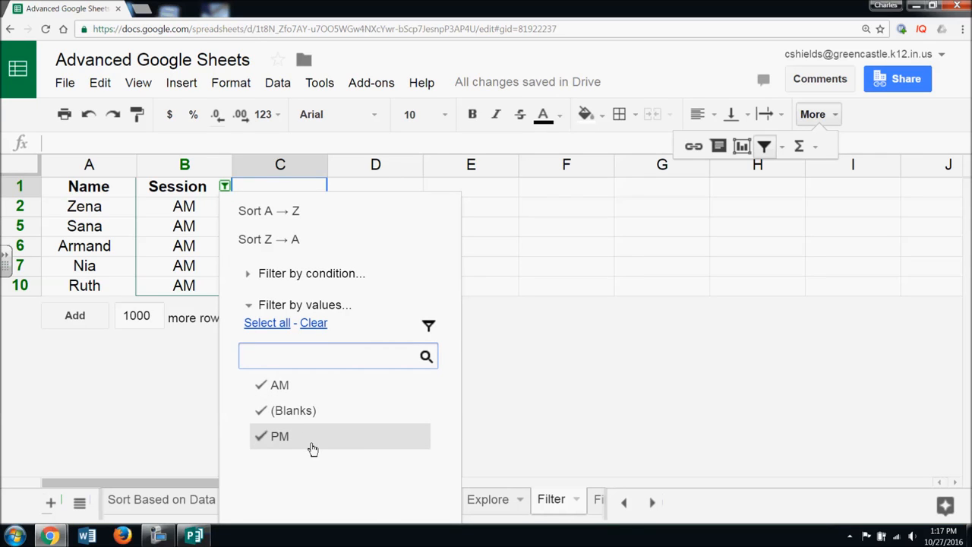
pyautogui.click(248, 306)
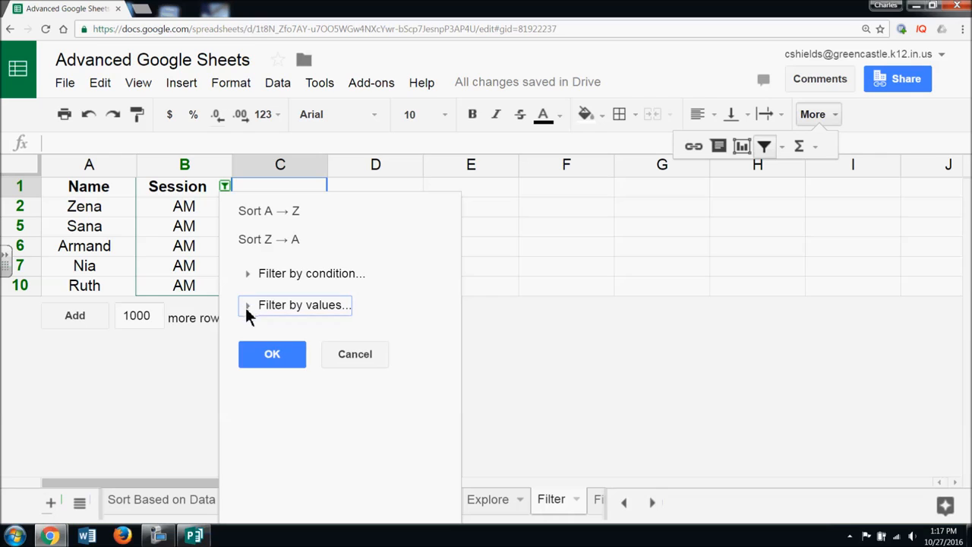
pyautogui.click(268, 358)
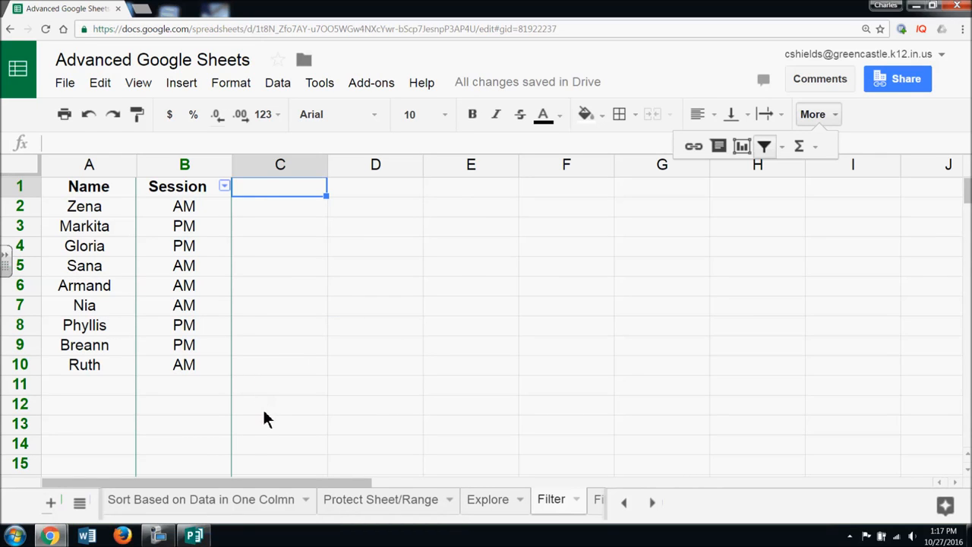
# - Turn off the filter on the Session column
pyautogui.click(202, 168)
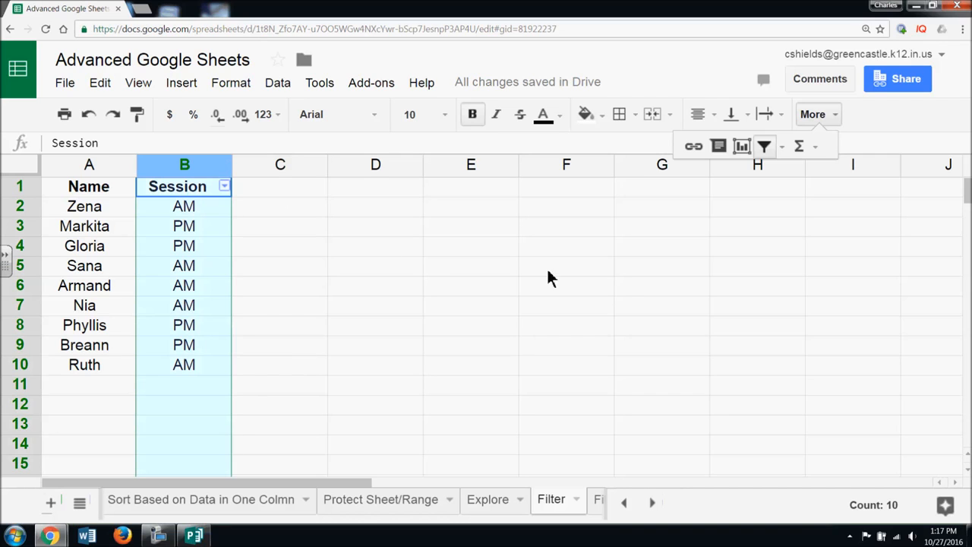
pyautogui.click(763, 148)
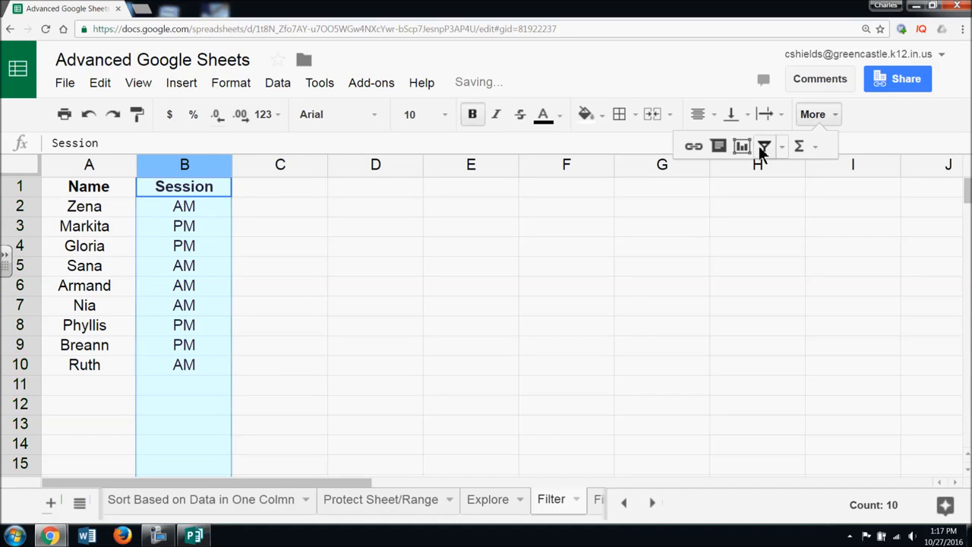
pyautogui.click(680, 307)
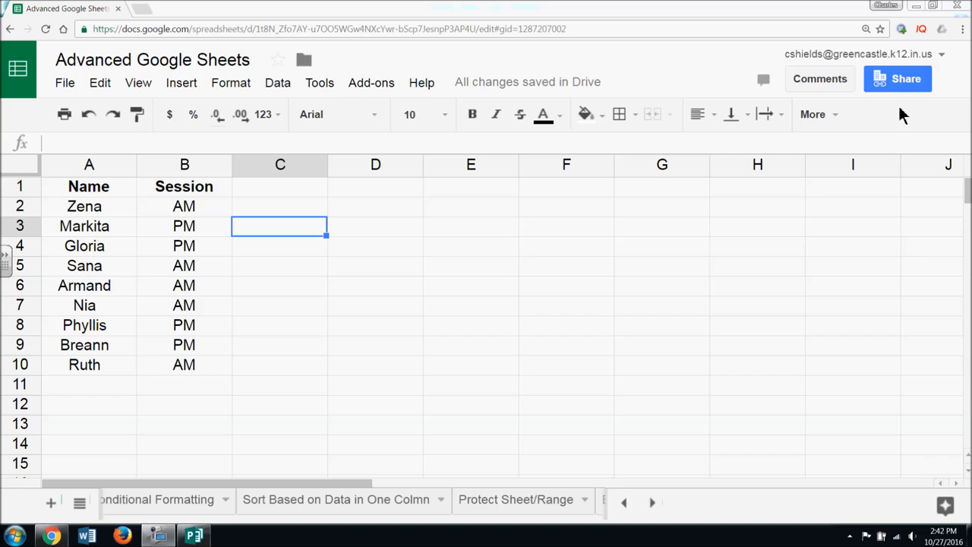
# - Check the spreadsheet's link-sharing access options in the sharing settings and close them without changes
pyautogui.click(898, 79)
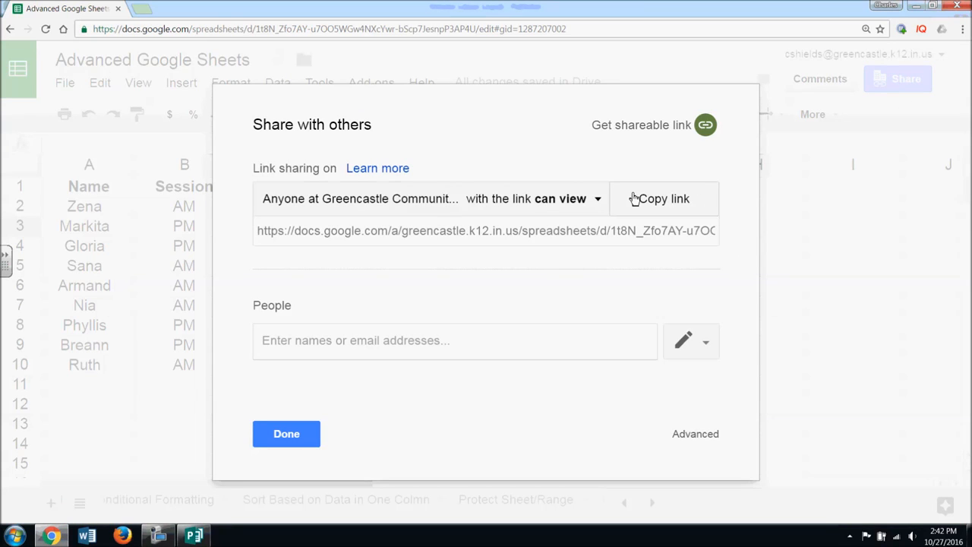
pyautogui.click(599, 210)
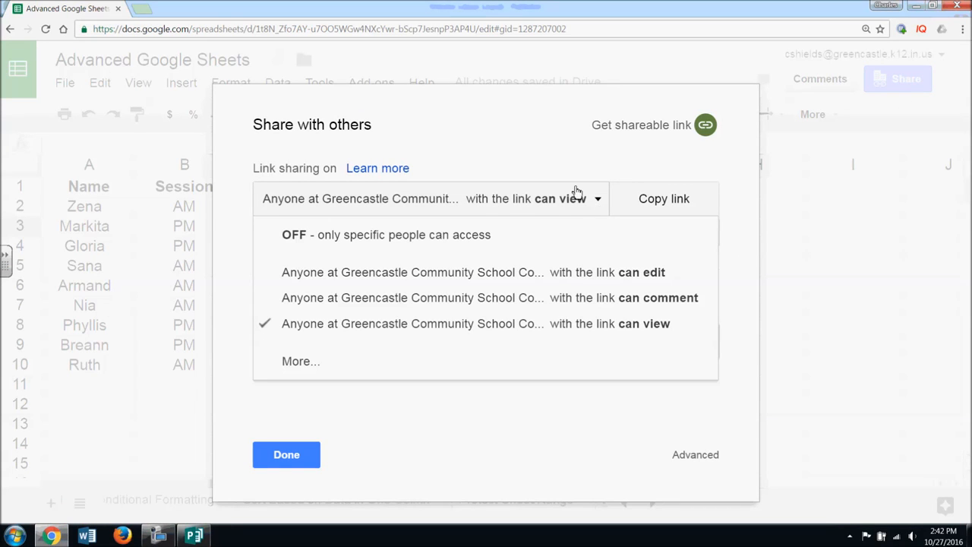
pyautogui.click(294, 460)
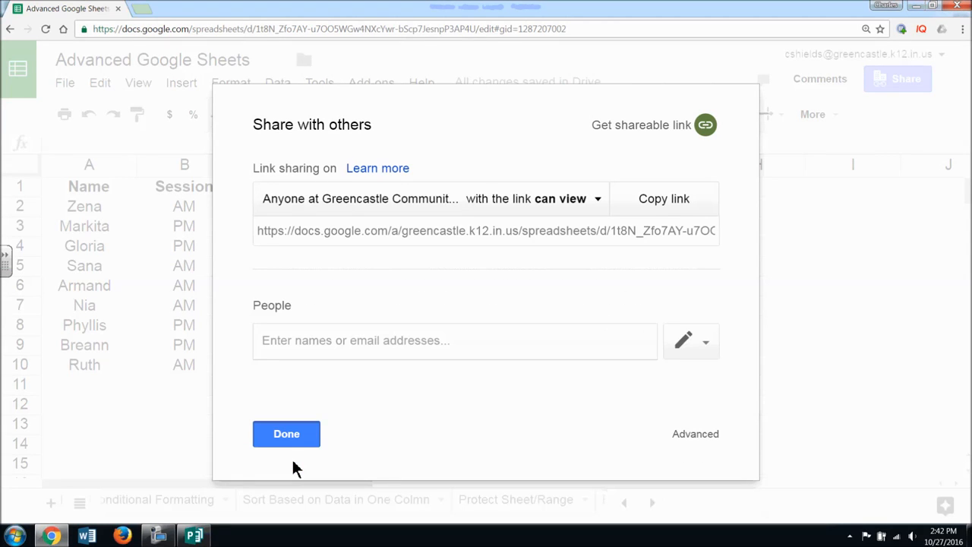
pyautogui.click(302, 436)
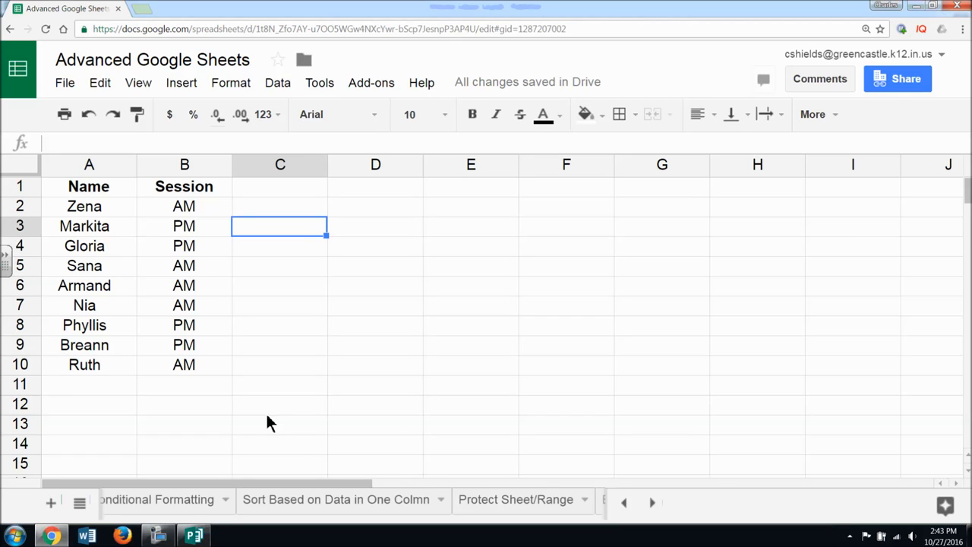
# - Create a new filter view for the Session column (column B)
pyautogui.click(192, 164)
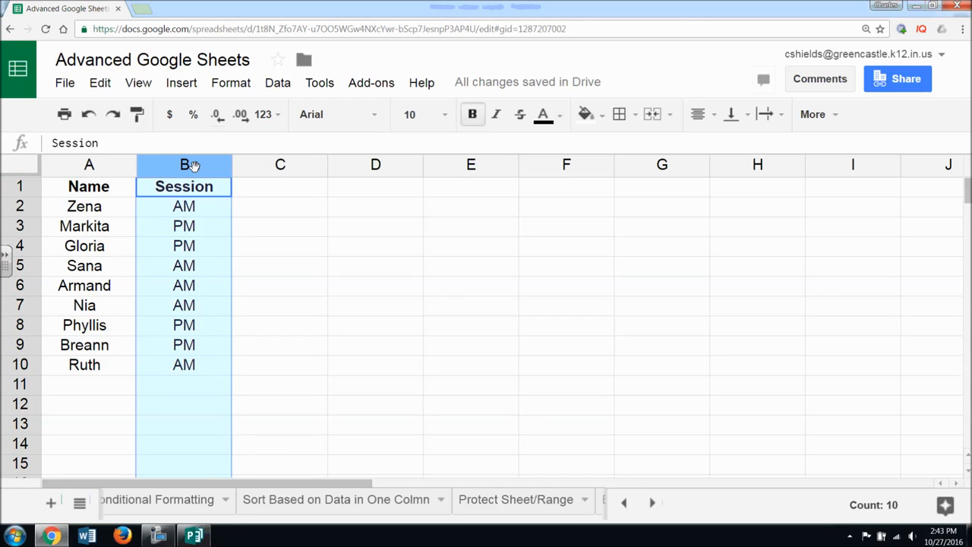
pyautogui.click(278, 84)
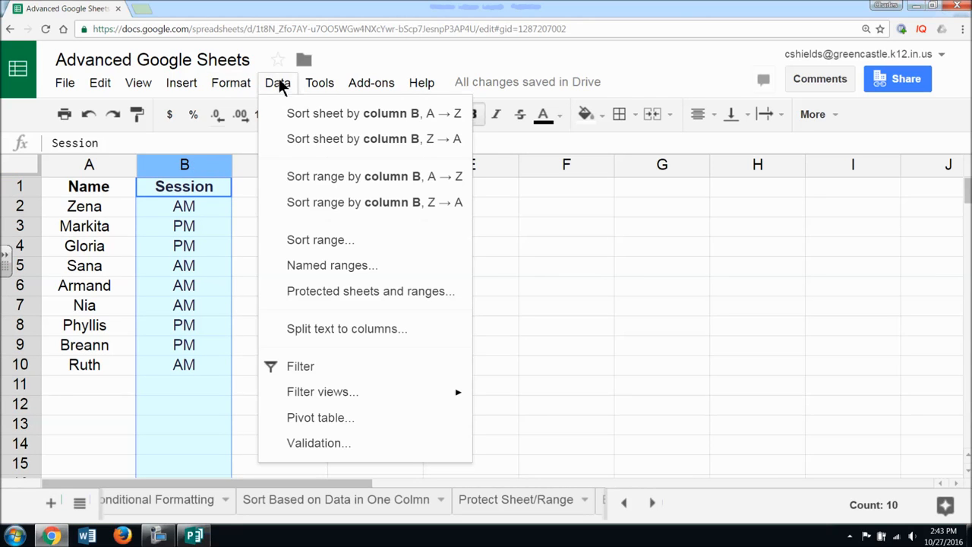
pyautogui.moveTo(323, 402)
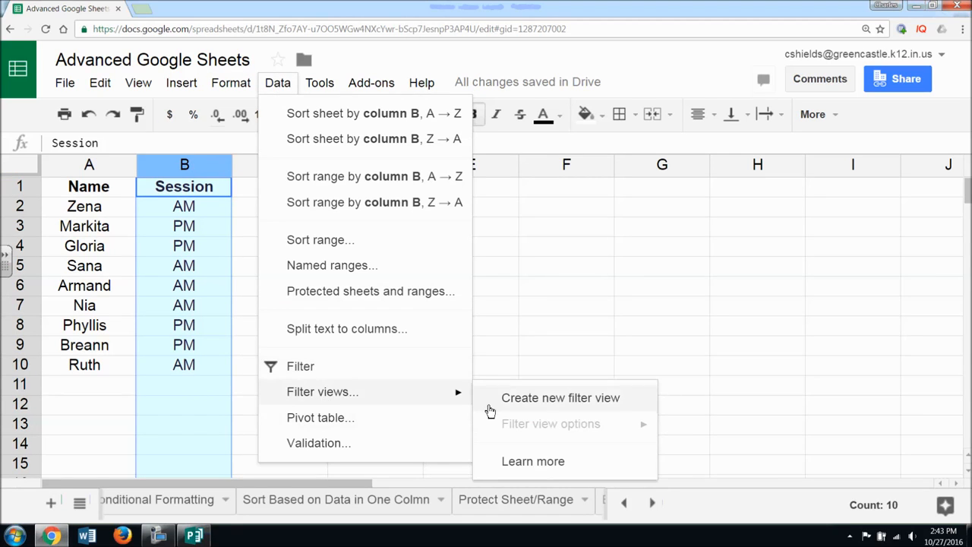
pyautogui.click(525, 406)
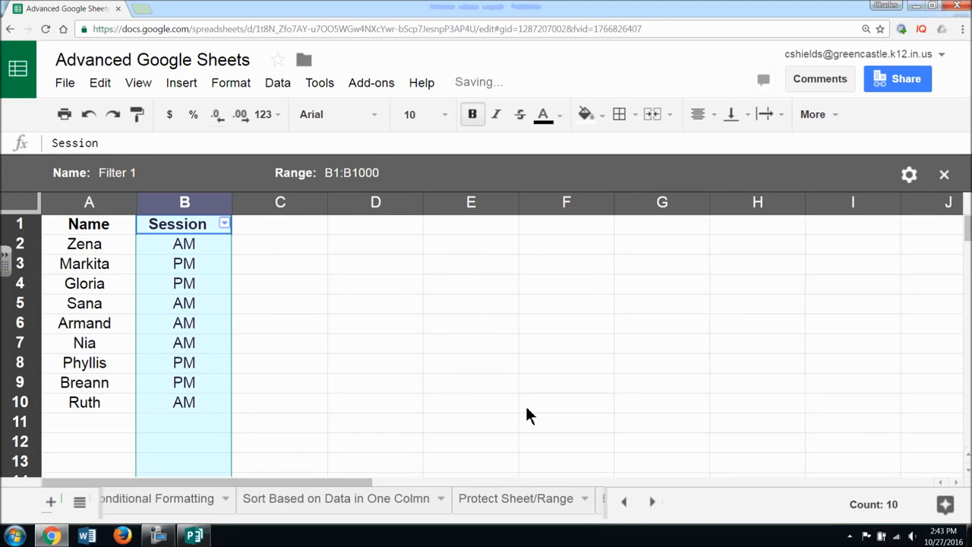
# - Filter the Session column by values in the new filter view, excluding (Blanks) and PM so only AM rows show
pyautogui.click(224, 223)
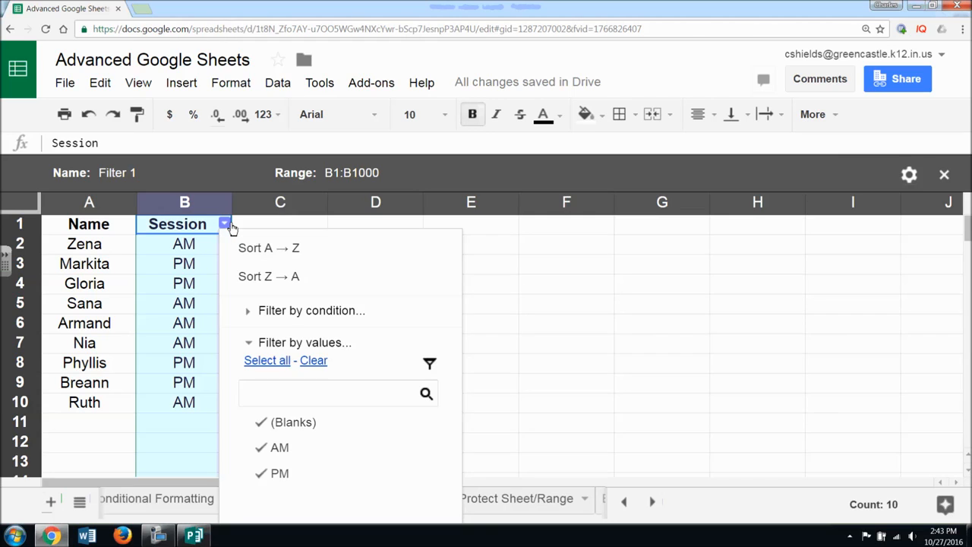
pyautogui.click(267, 425)
pyautogui.click(267, 475)
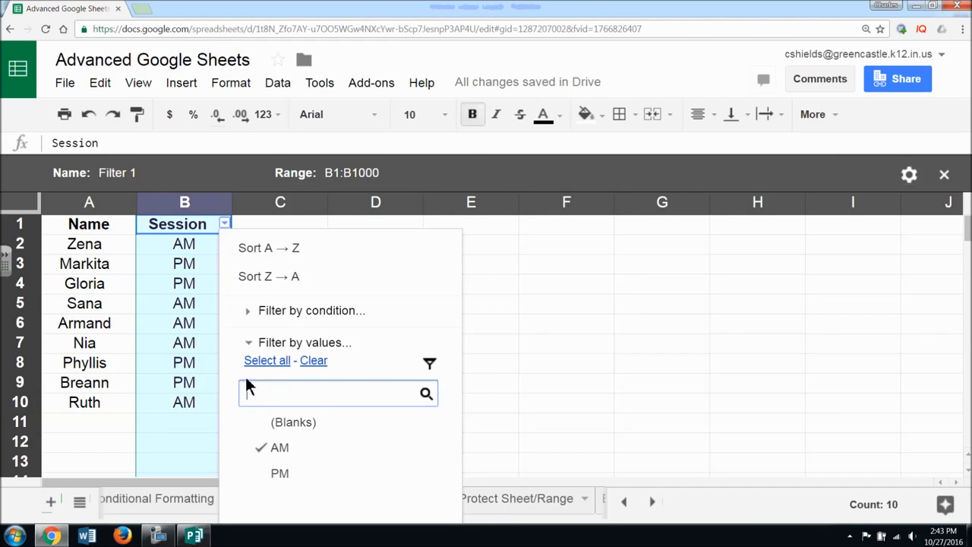
pyautogui.click(249, 341)
pyautogui.click(255, 390)
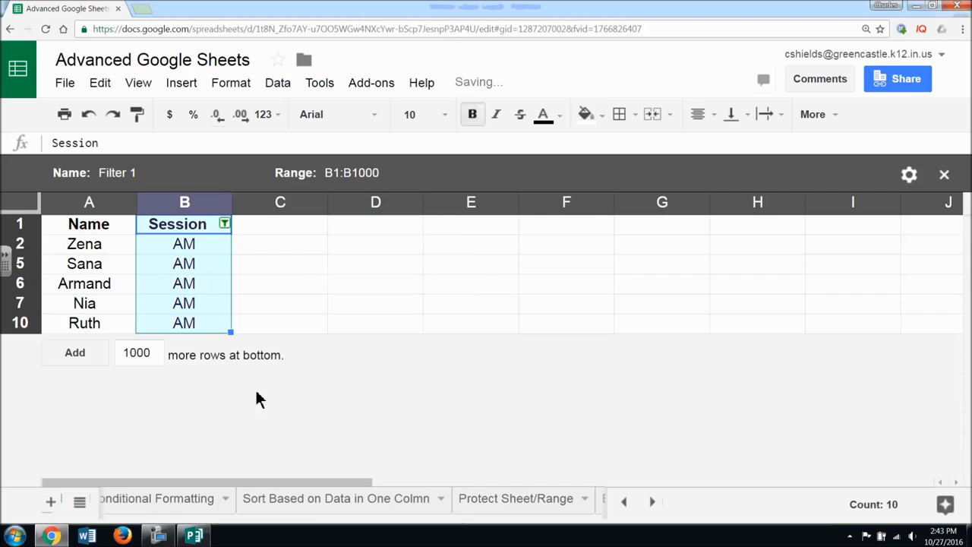
# - Rename the current filter view as AM Volunteers
pyautogui.click(125, 173)
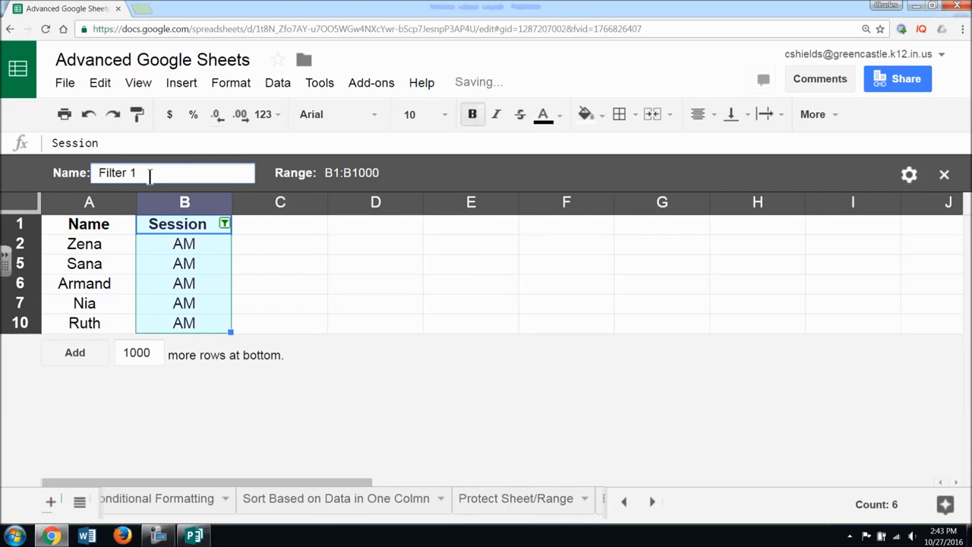
pyautogui.moveTo(150, 174); pyautogui.dragTo(78, 169)
pyautogui.write('AM Volunteers')
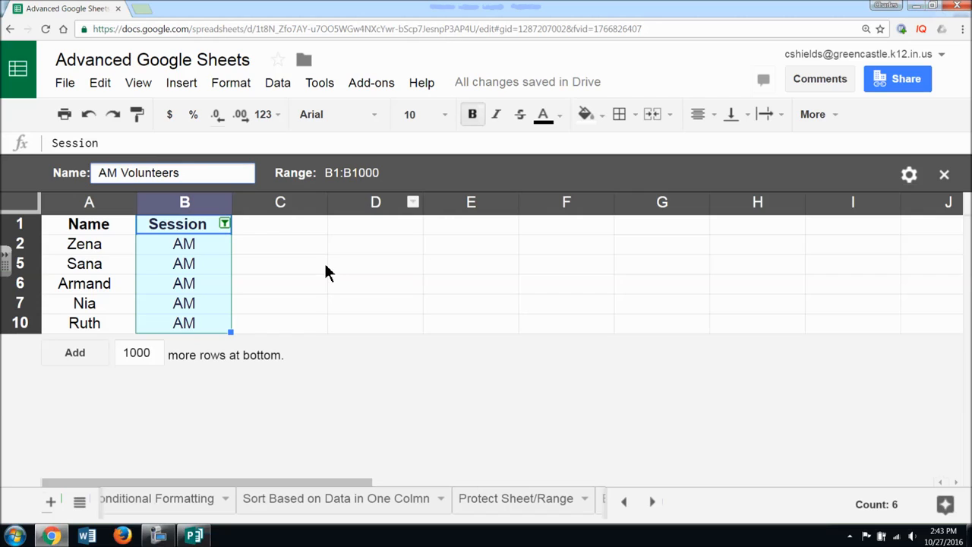
pyautogui.press('Return')
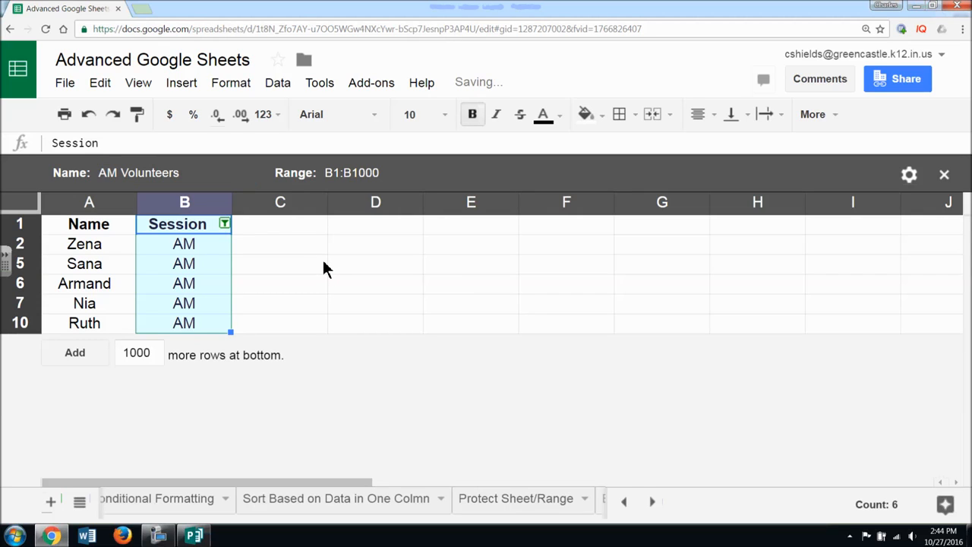
pyautogui.click(368, 307)
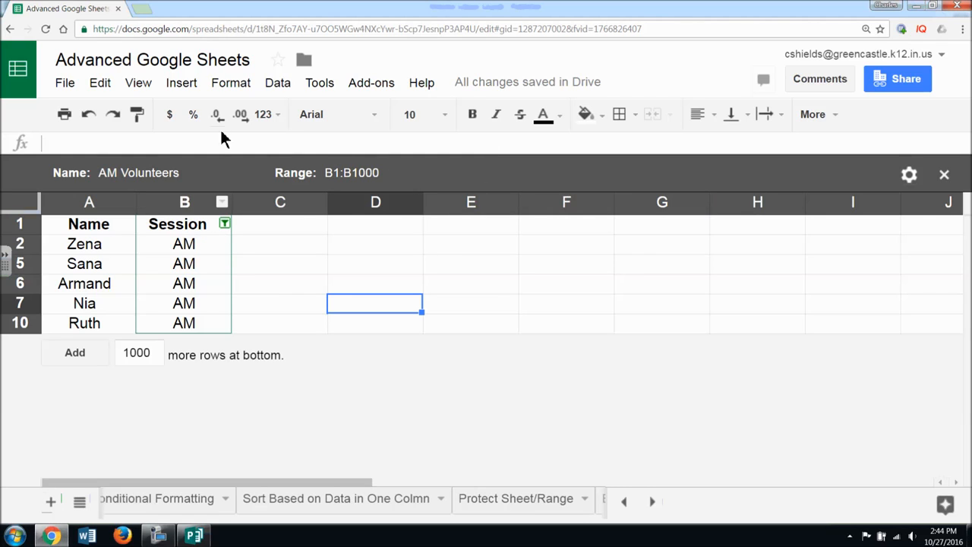
# - Create a new filter view while only cell D7 is selected
pyautogui.click(274, 80)
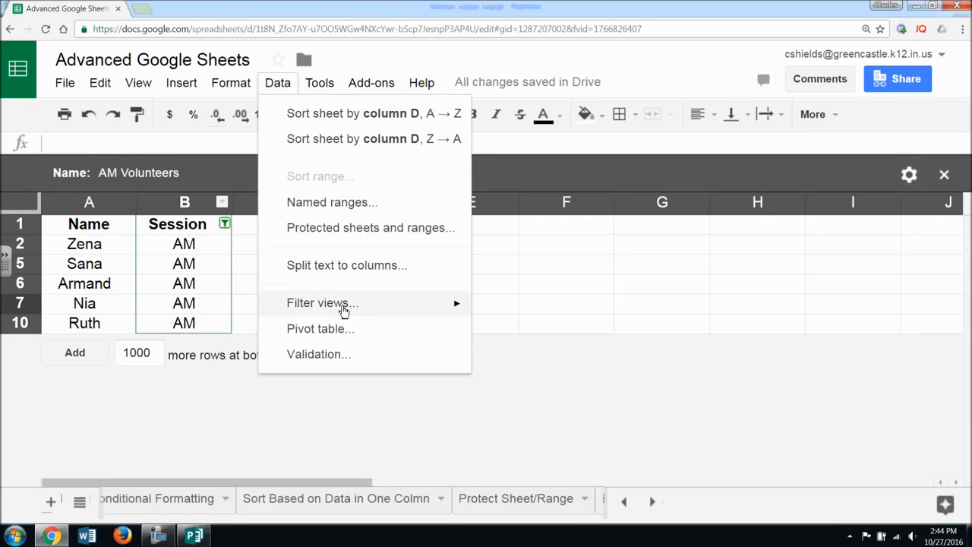
pyautogui.moveTo(373, 314)
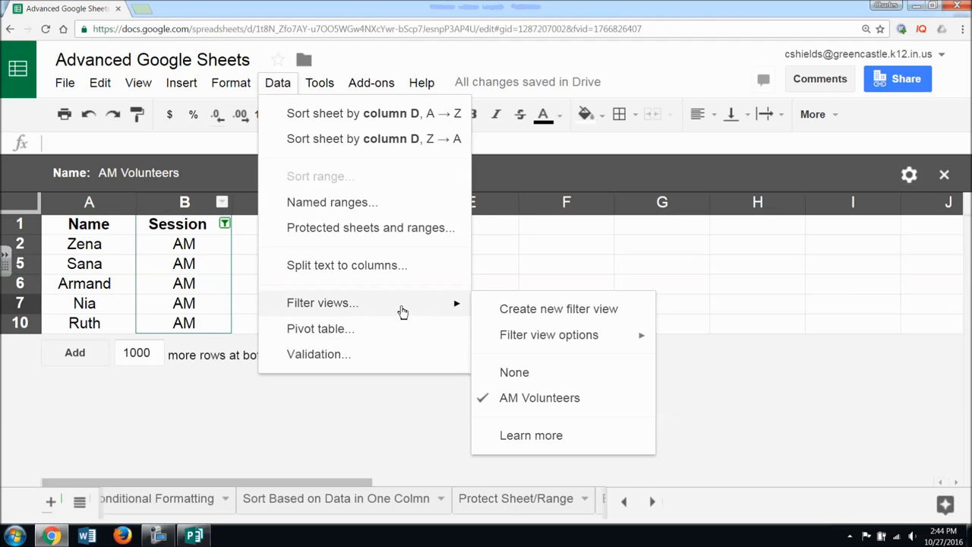
pyautogui.click(511, 310)
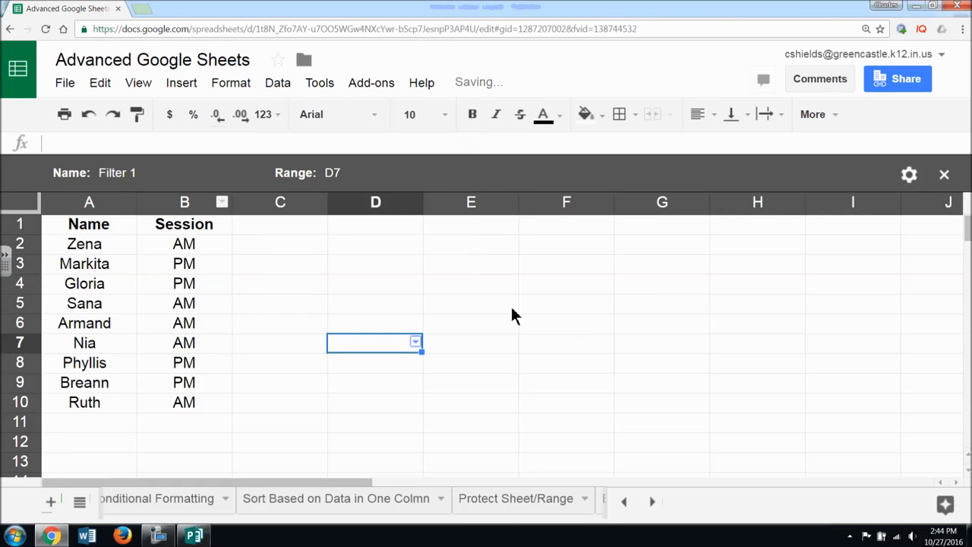
pyautogui.click(445, 383)
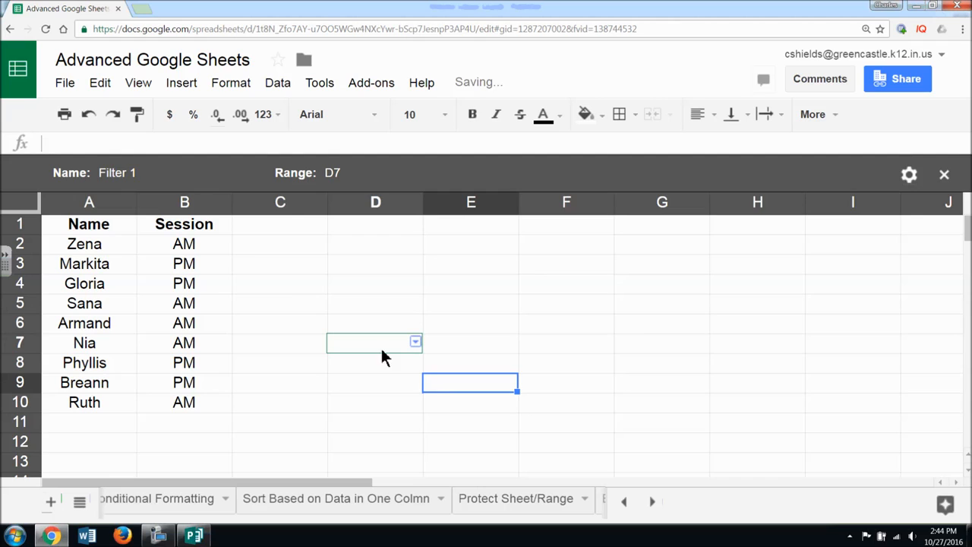
# - Create another filter view covering the whole Session column (column B)
pyautogui.click(196, 202)
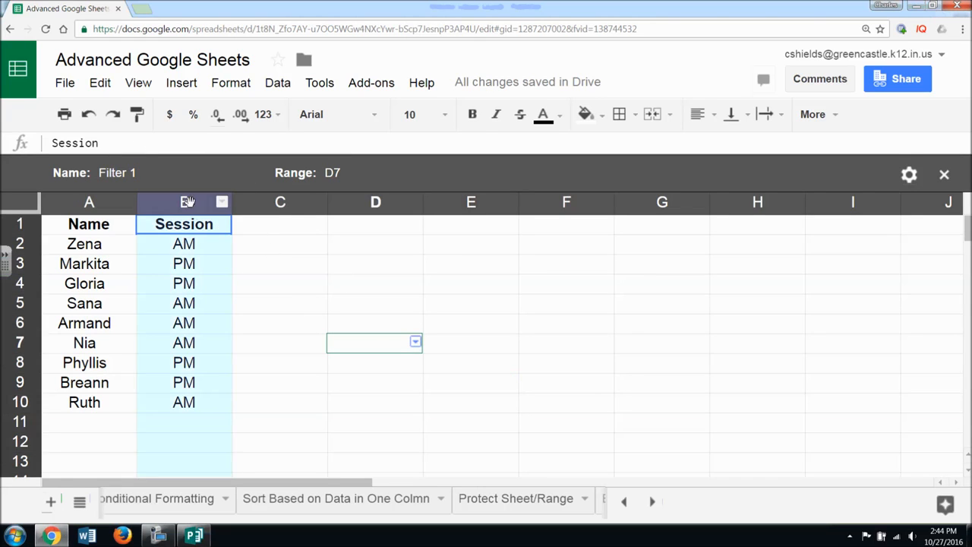
pyautogui.click(276, 83)
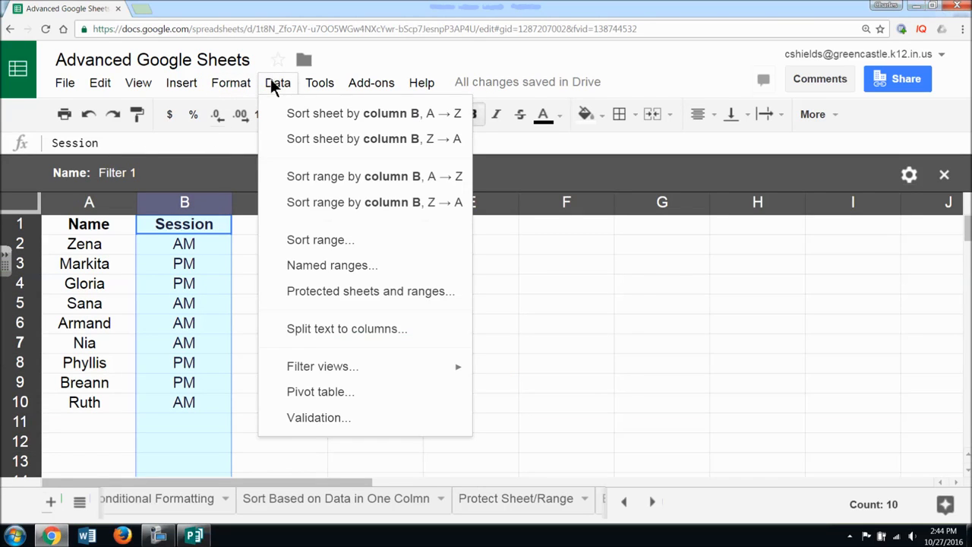
pyautogui.moveTo(391, 370)
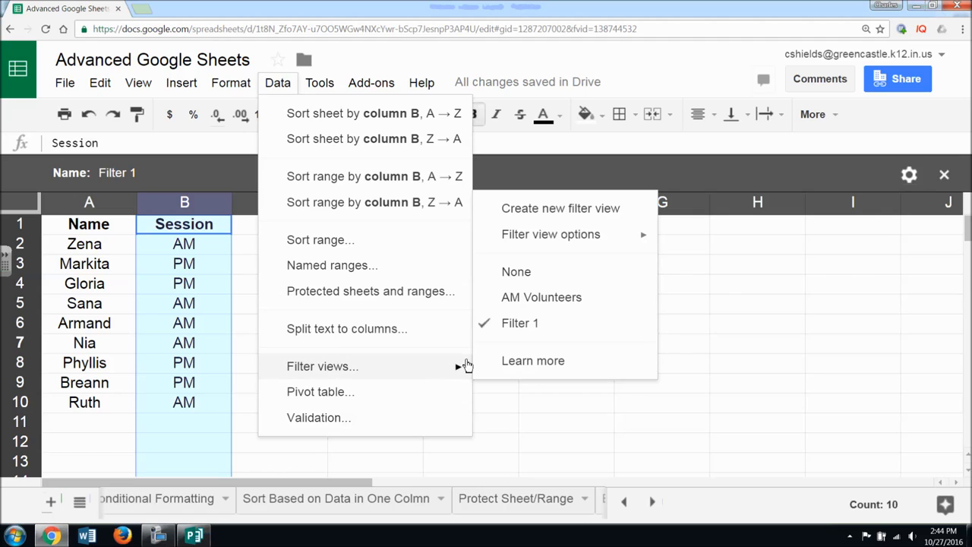
pyautogui.click(549, 216)
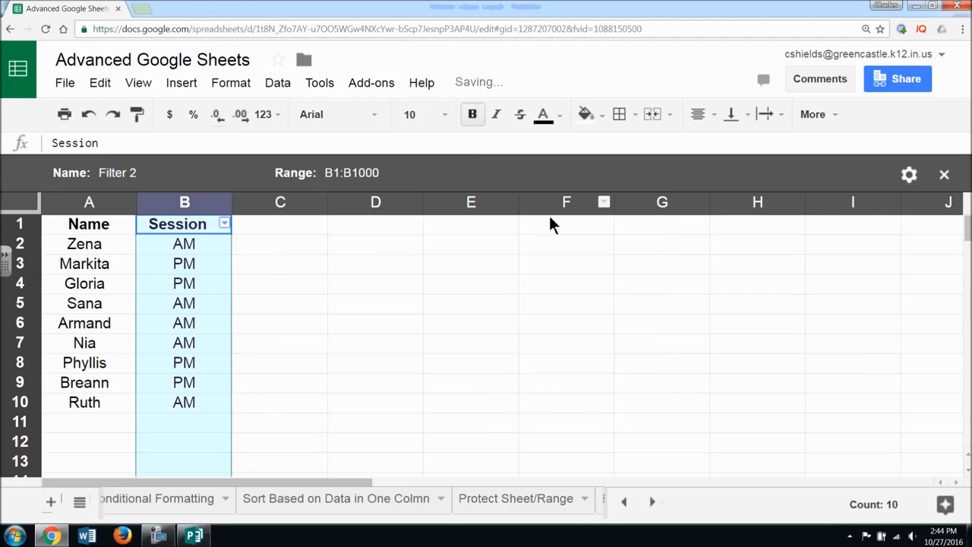
pyautogui.click(323, 346)
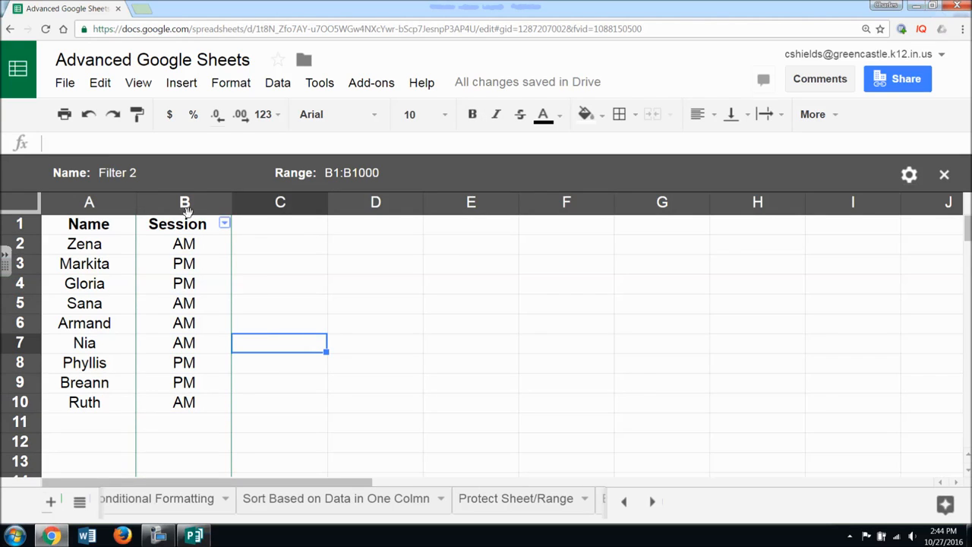
# - Exclude (Blanks) and AM from the Session column's value filter so only PM rows show
pyautogui.click(222, 225)
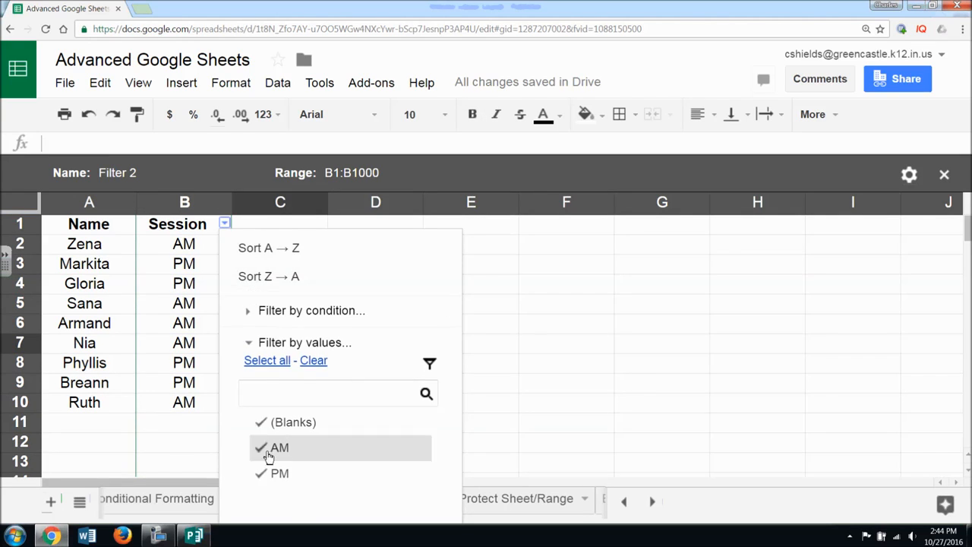
pyautogui.click(263, 427)
pyautogui.click(264, 450)
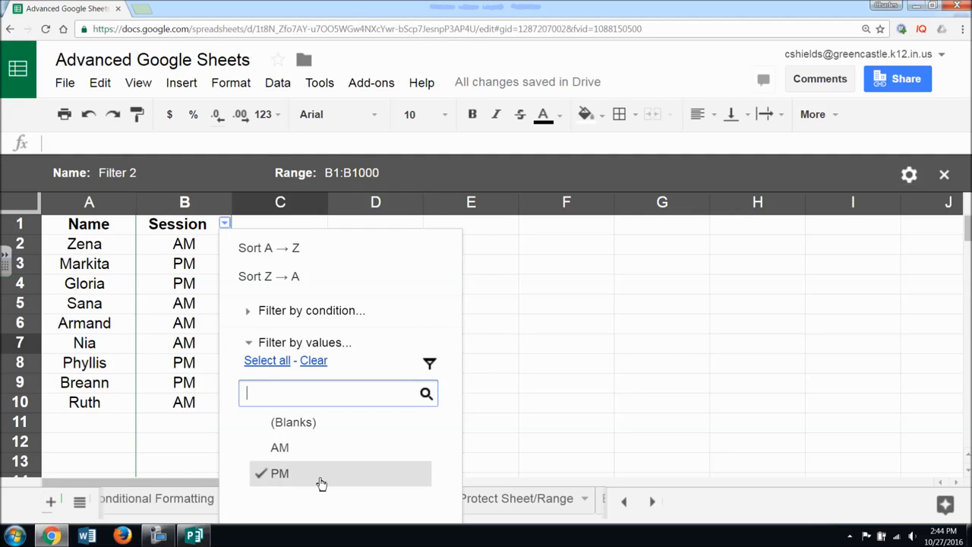
pyautogui.click(247, 342)
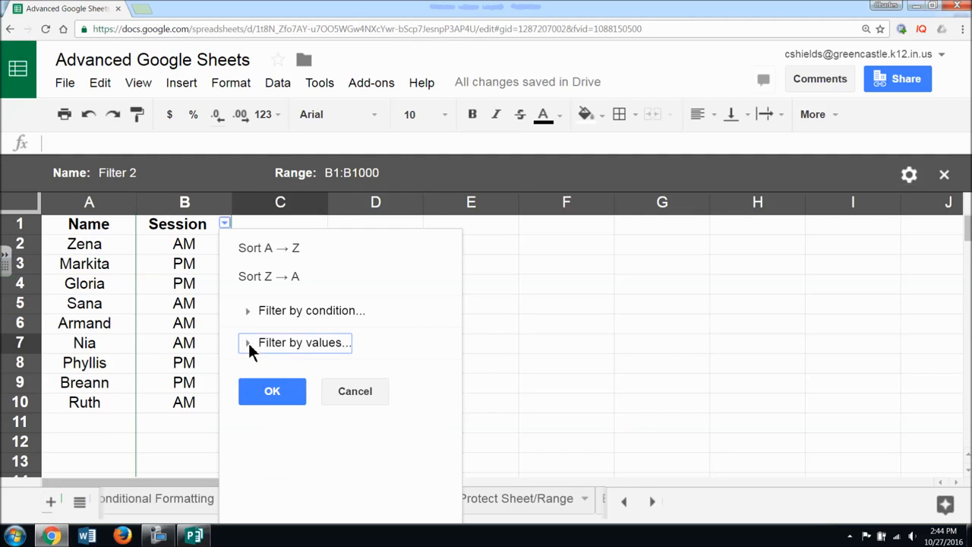
pyautogui.click(269, 394)
# - Name the PM-only filter view PM Volunteers
pyautogui.click(139, 173)
pyautogui.moveTo(139, 173); pyautogui.dragTo(93, 169)
pyautogui.write('PM Volunteers')
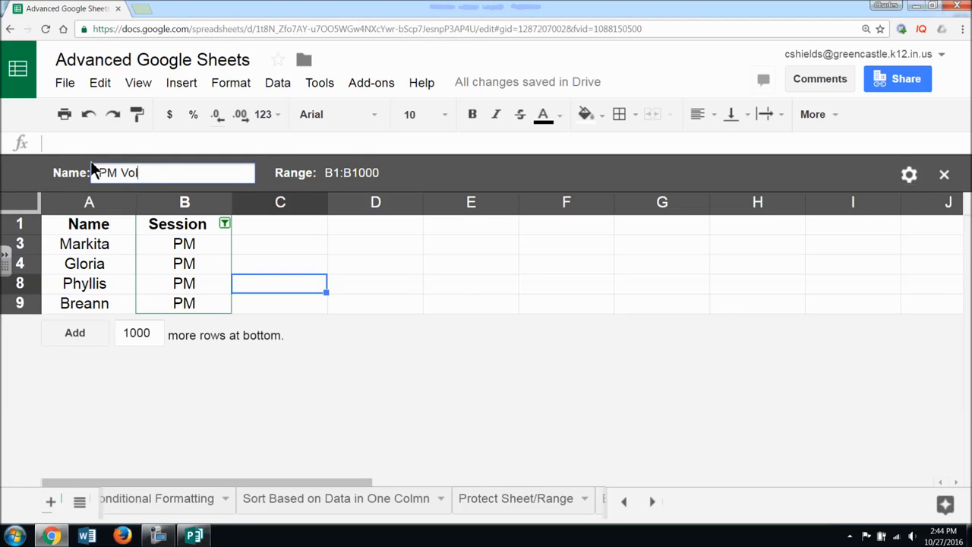
pyautogui.click(312, 251)
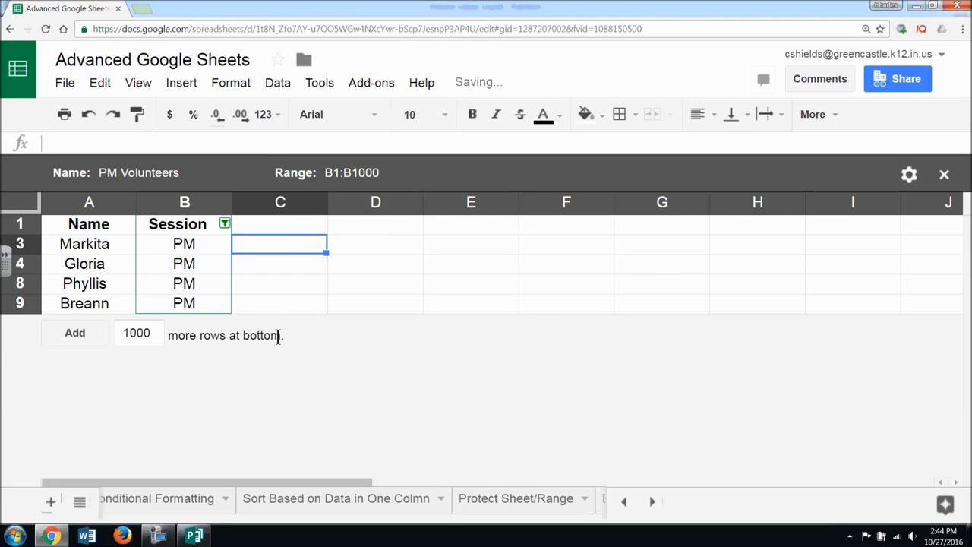
# - Set the filter view to None to show the full list, and reopen the saved AM Volunteers view
pyautogui.click(277, 84)
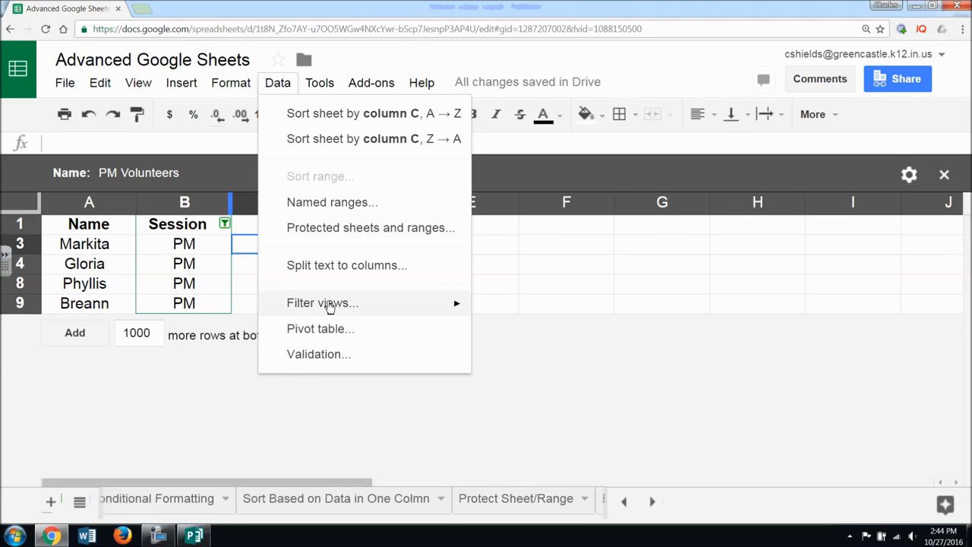
pyautogui.moveTo(326, 309)
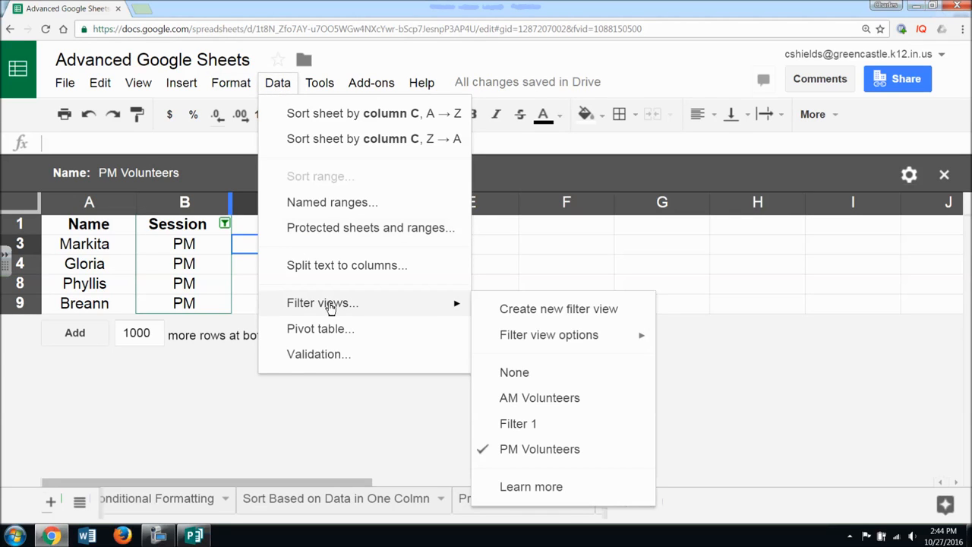
pyautogui.click(541, 375)
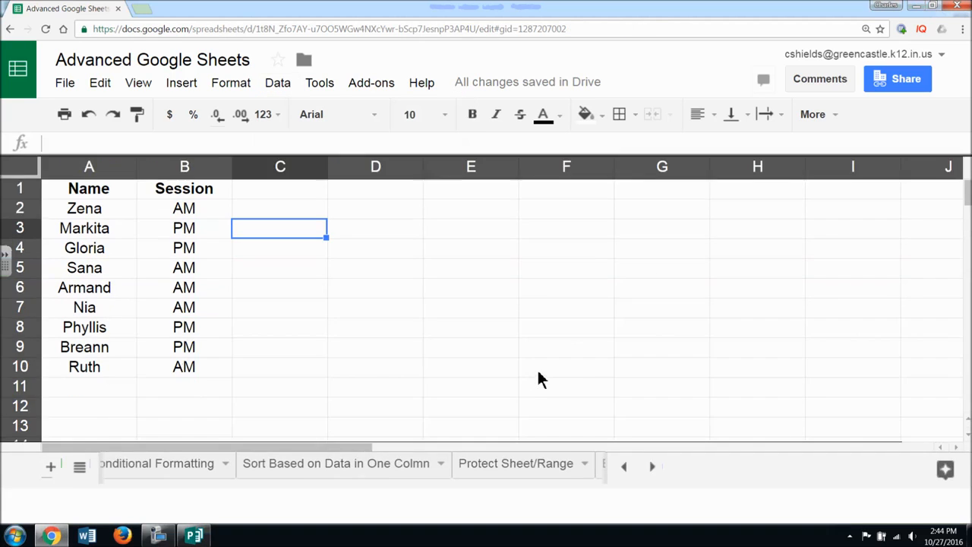
pyautogui.click(278, 82)
pyautogui.moveTo(383, 340)
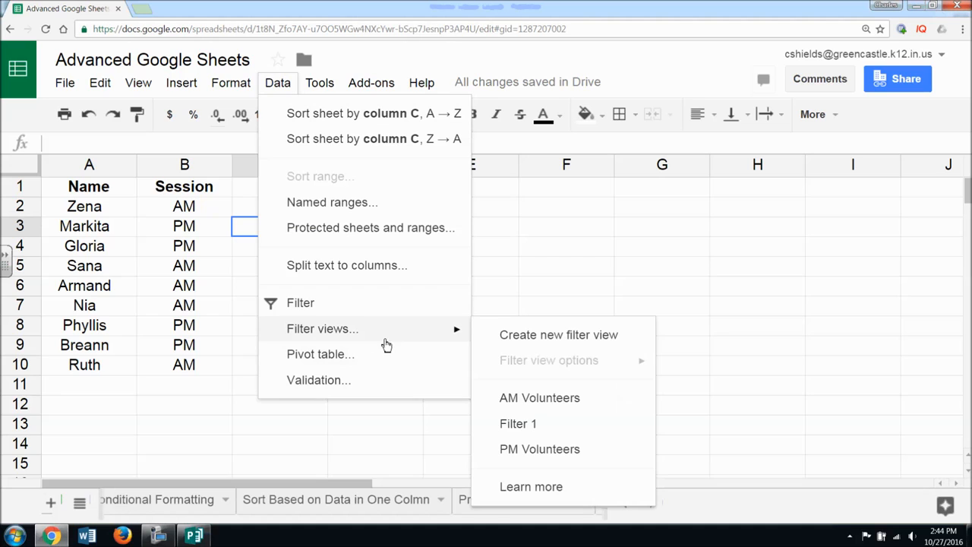
pyautogui.click(541, 396)
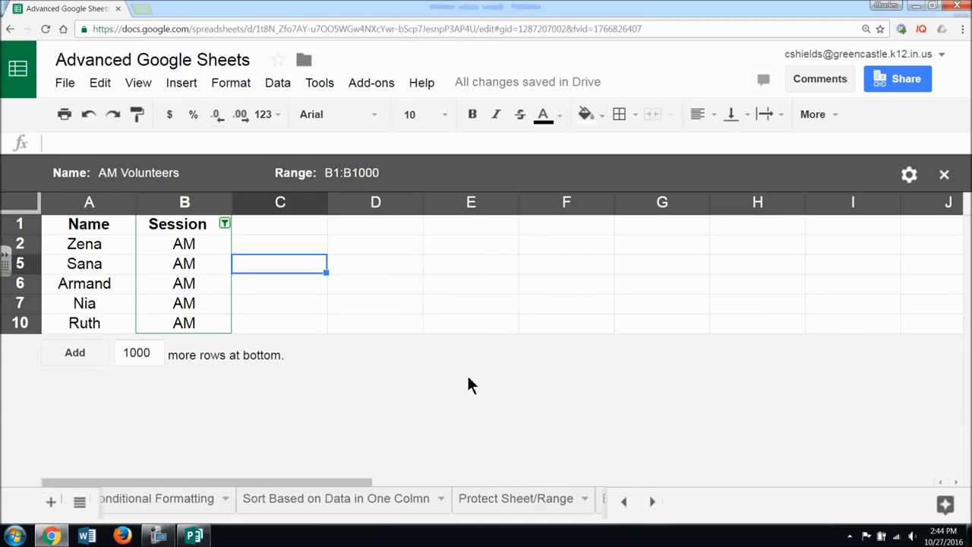
# - Open the stray Filter 1 view that covers only cell D7 and delete it
pyautogui.click(277, 83)
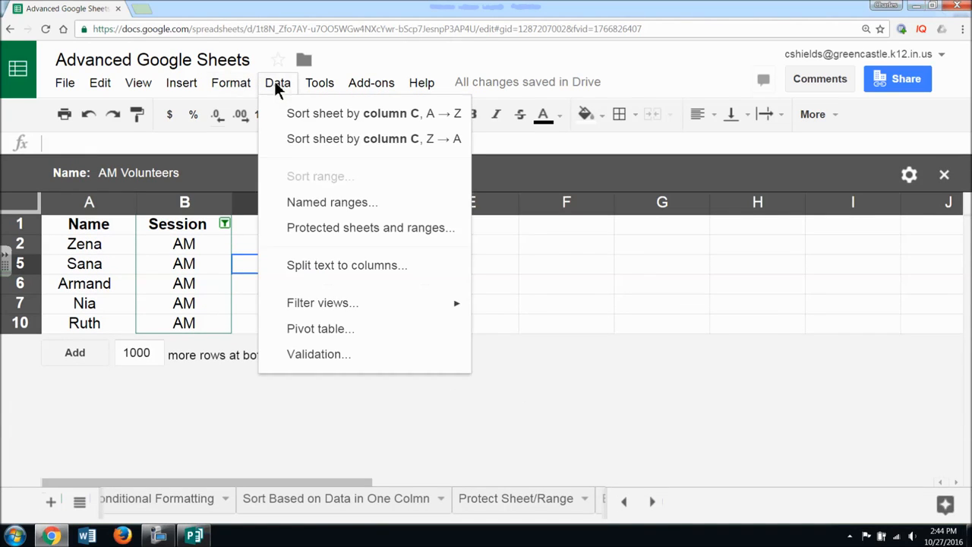
pyautogui.moveTo(339, 312)
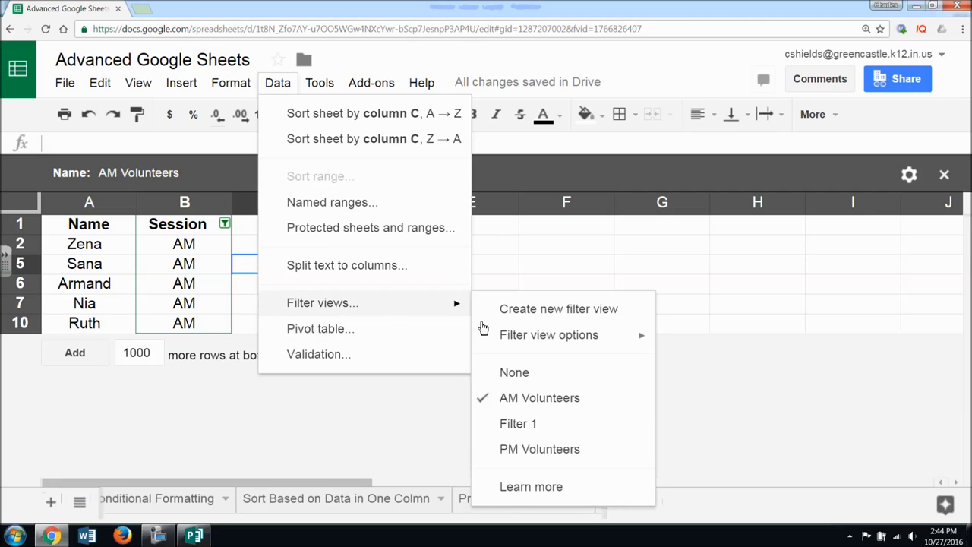
pyautogui.click(545, 424)
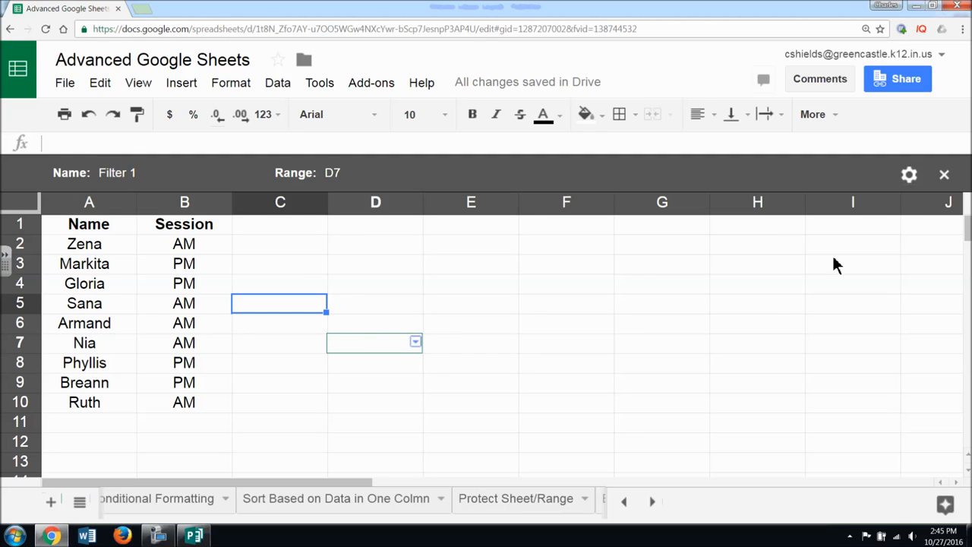
pyautogui.click(914, 181)
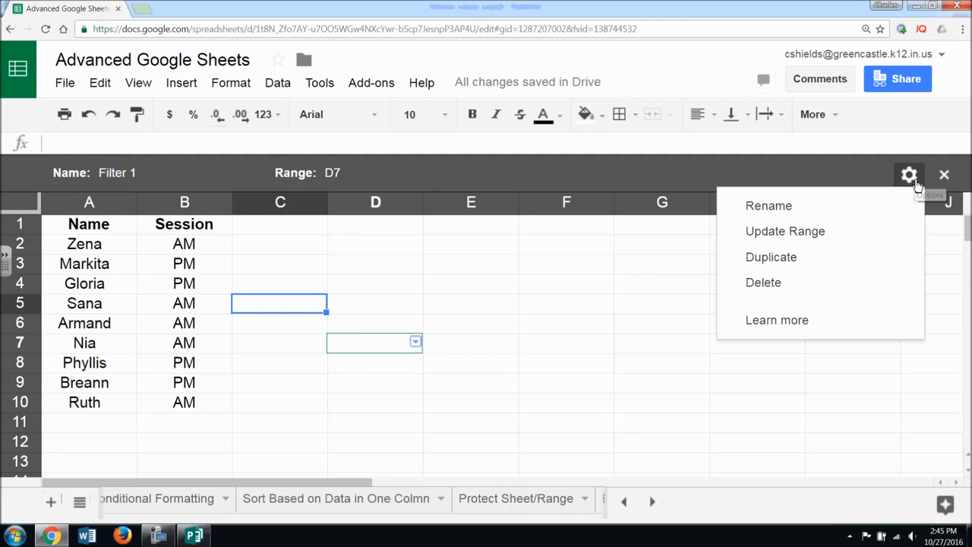
pyautogui.click(760, 283)
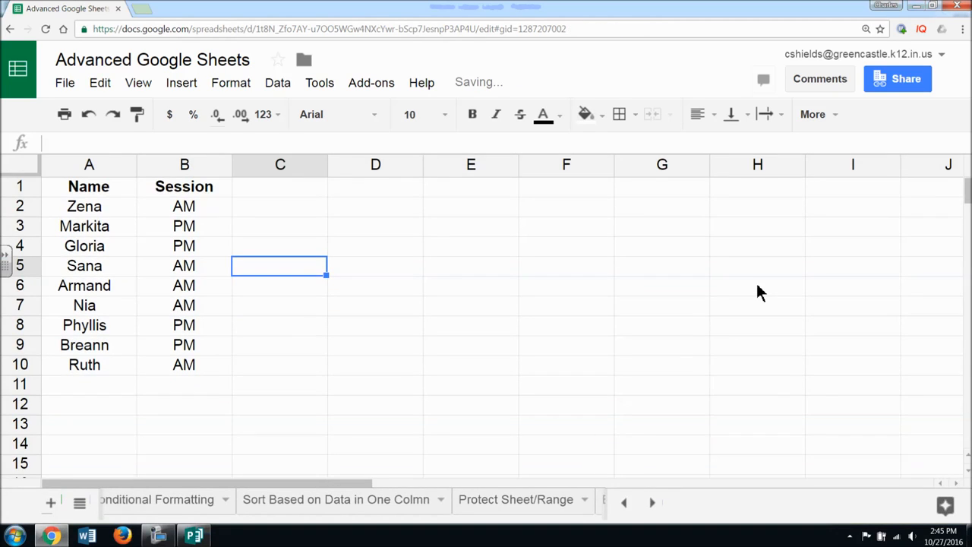
# - Display the AM Volunteers filter view and switch from it to the PM Volunteers filter view
pyautogui.click(274, 83)
pyautogui.moveTo(346, 333)
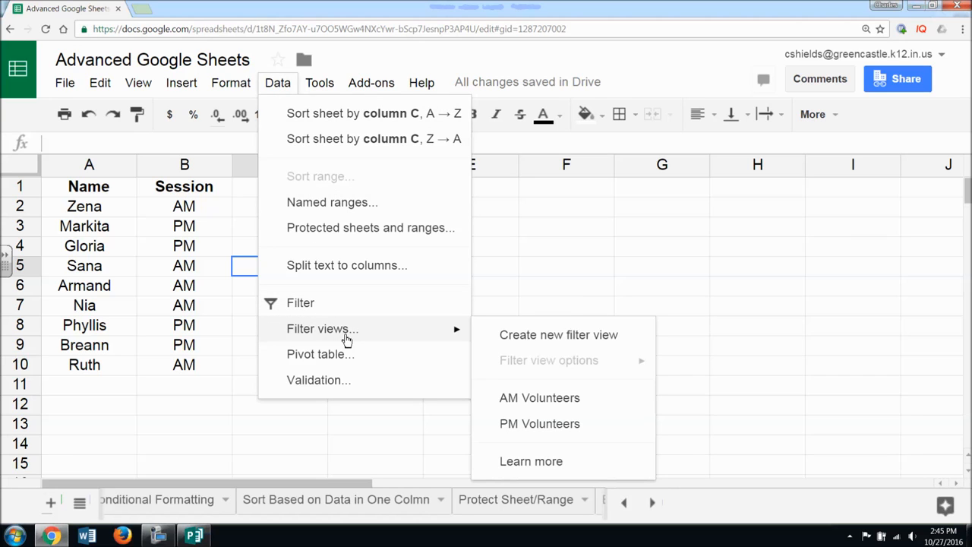
pyautogui.click(517, 399)
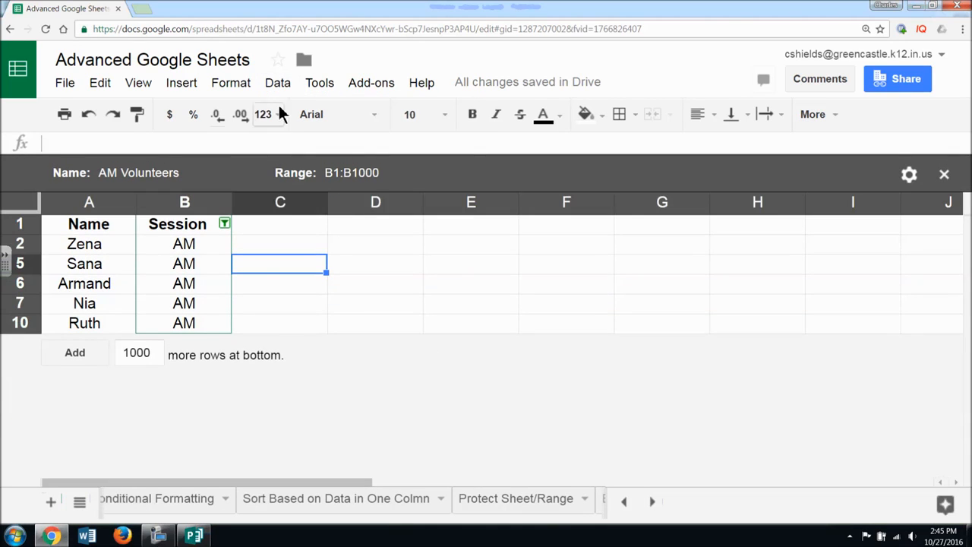
pyautogui.click(271, 85)
pyautogui.moveTo(332, 311)
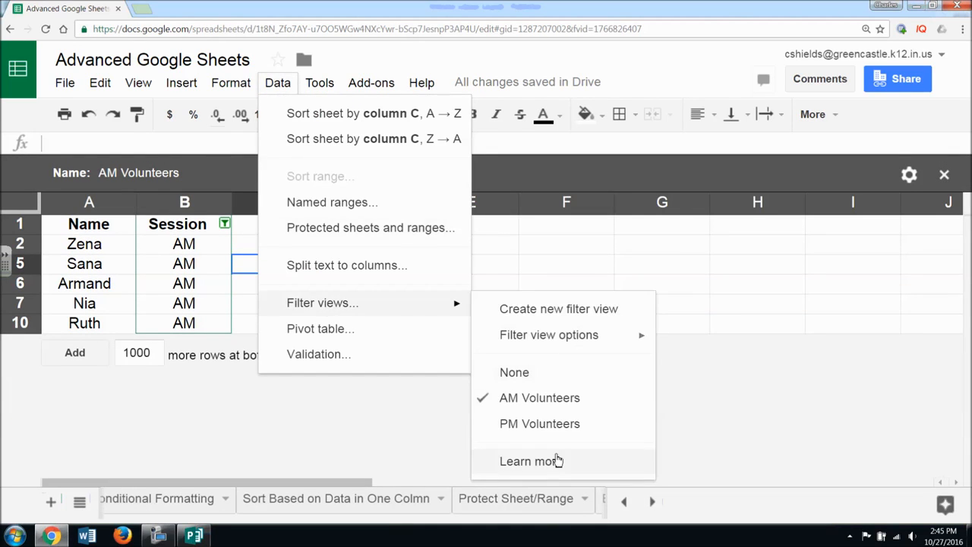
pyautogui.click(554, 437)
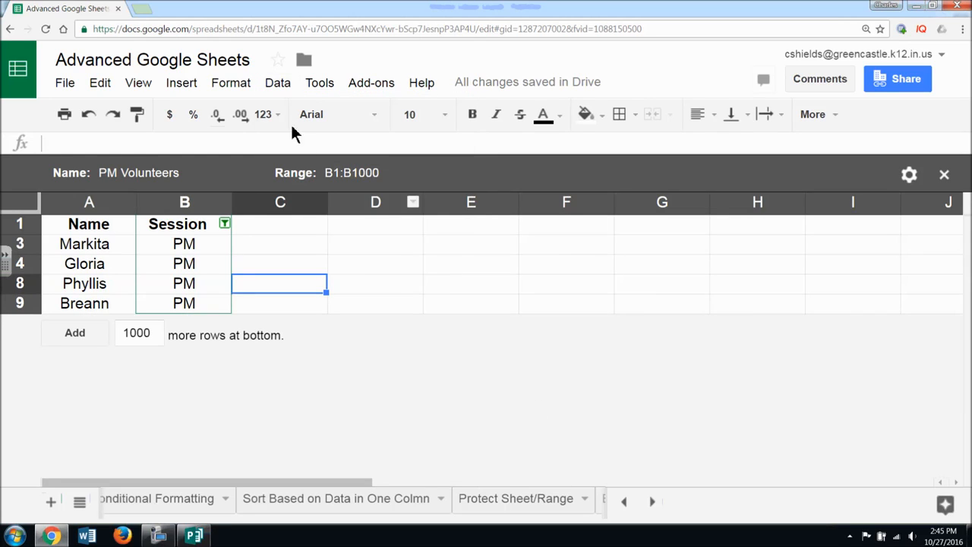
# - Update the range of the PM Volunteers filter view, replacing its last digit with 1
pyautogui.click(275, 84)
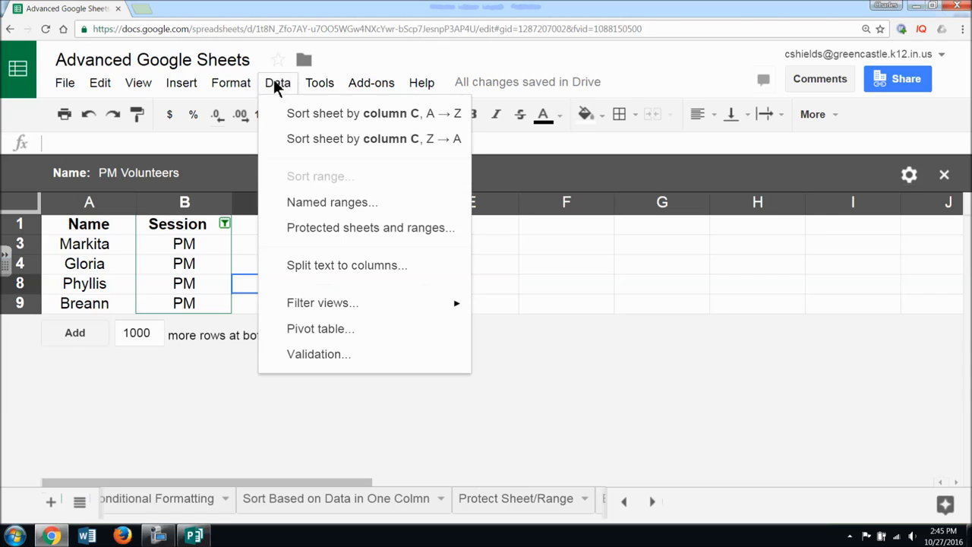
pyautogui.moveTo(351, 305)
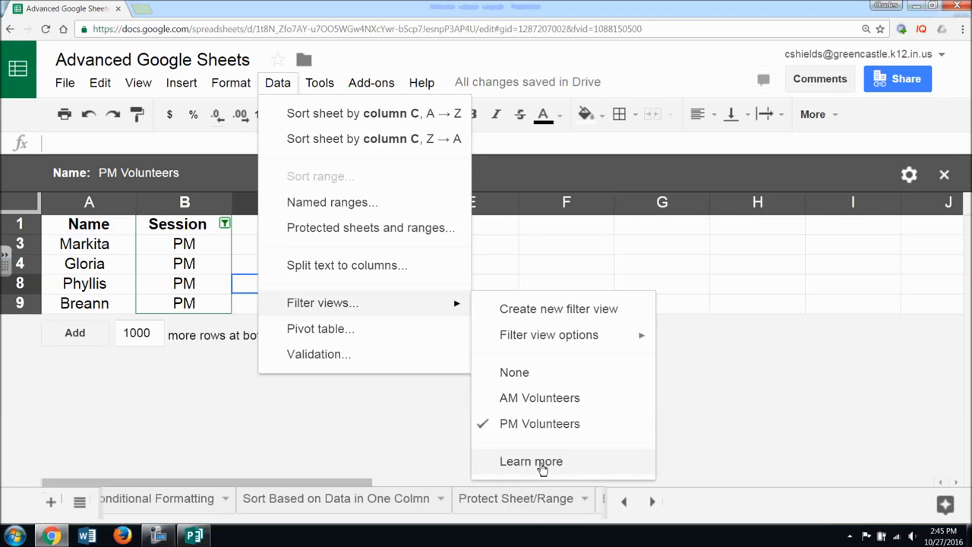
pyautogui.moveTo(549, 348)
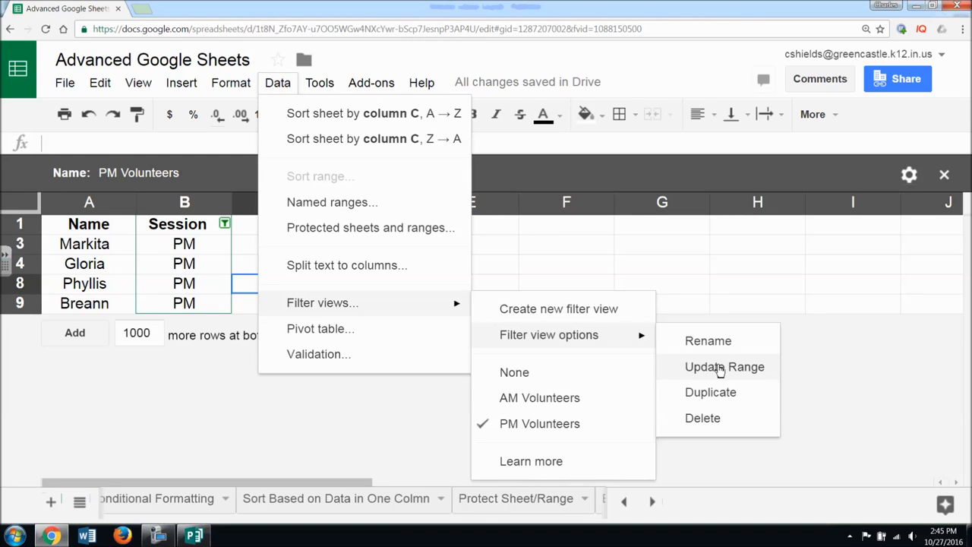
pyautogui.click(719, 368)
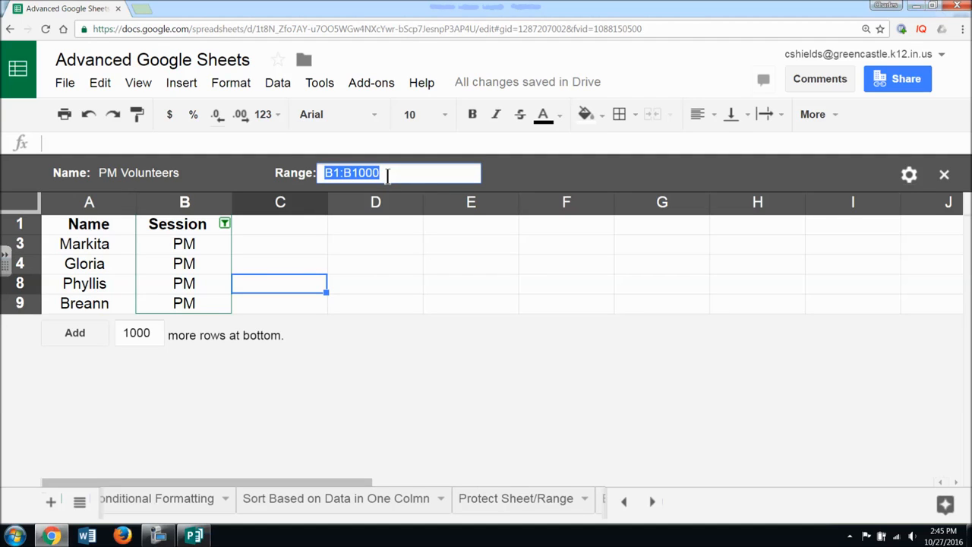
pyautogui.click(387, 174)
pyautogui.press('BackSpace')
pyautogui.write('1')
pyautogui.press('Return')
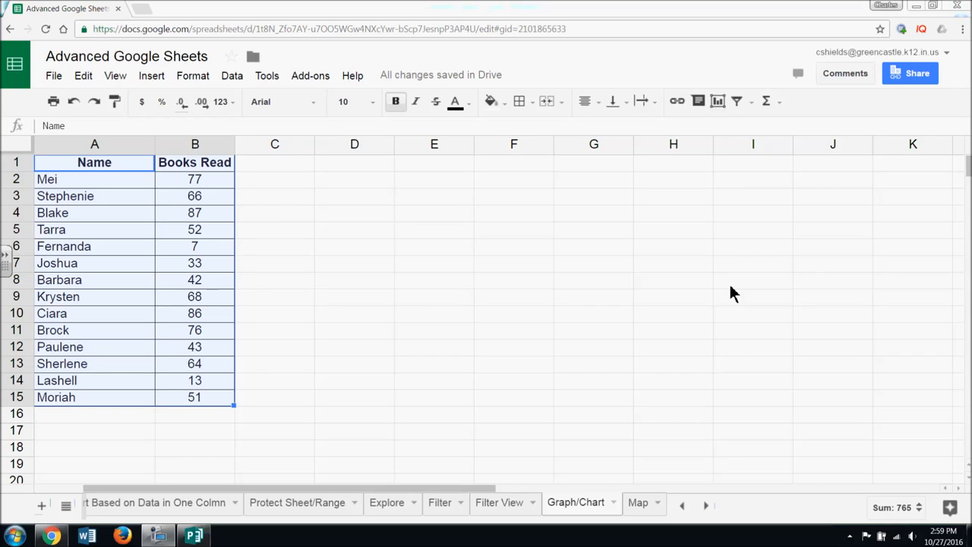
# - Start a chart from the Name and Books Read data in A1:B15 and choose the recommended horizontal bar chart
pyautogui.click(720, 280)
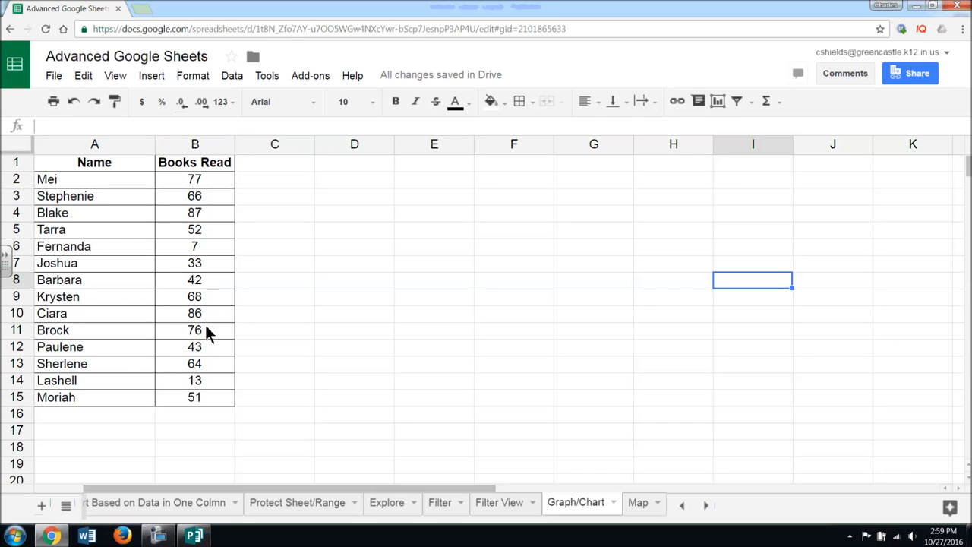
pyautogui.moveTo(82, 164); pyautogui.dragTo(206, 398)
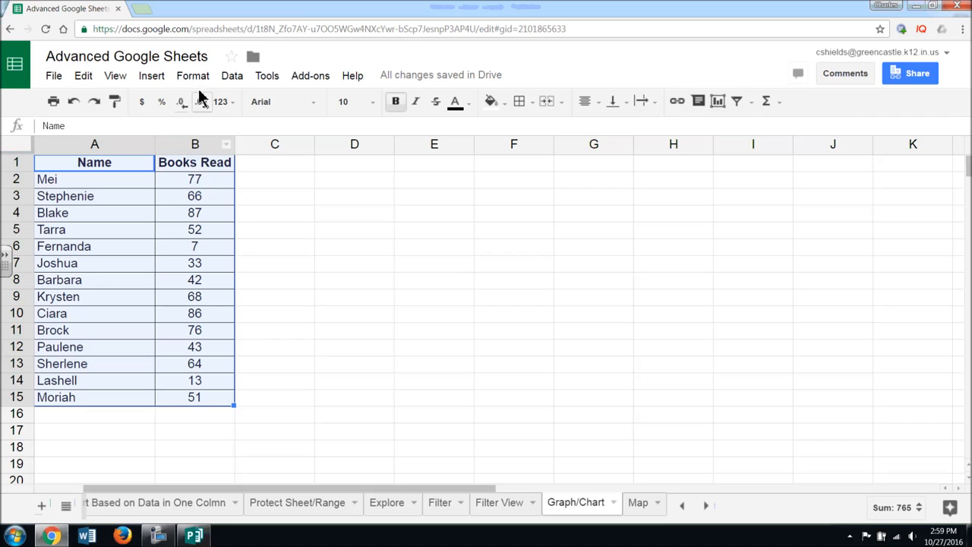
pyautogui.click(160, 79)
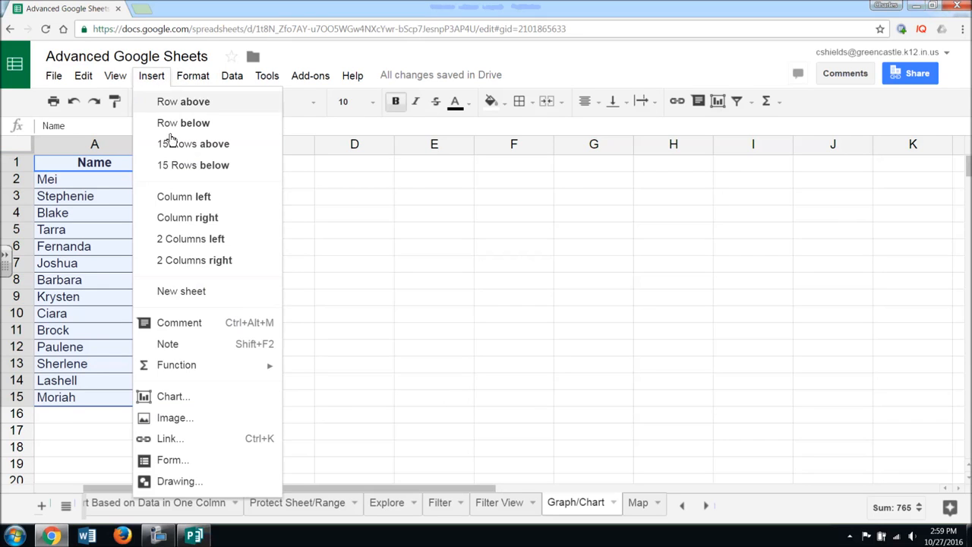
pyautogui.click(181, 396)
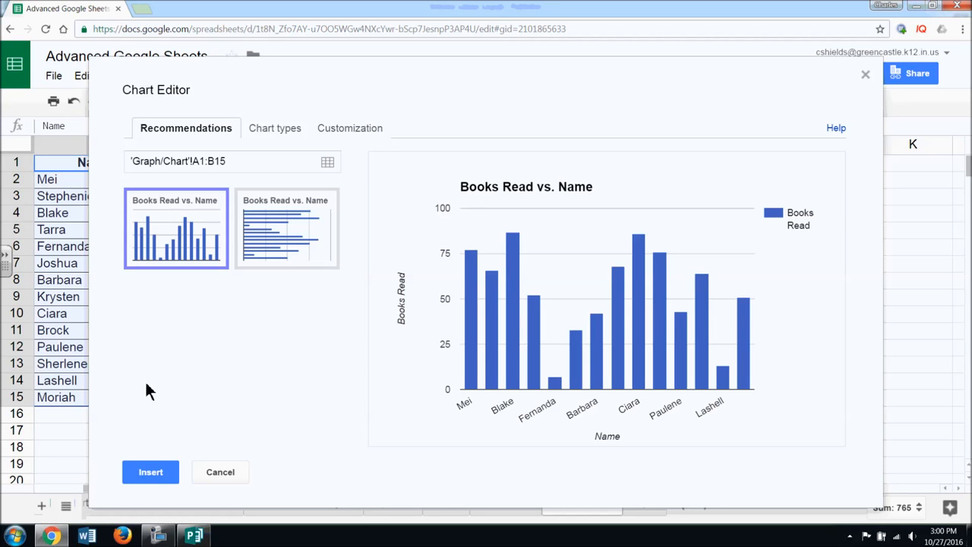
pyautogui.click(268, 257)
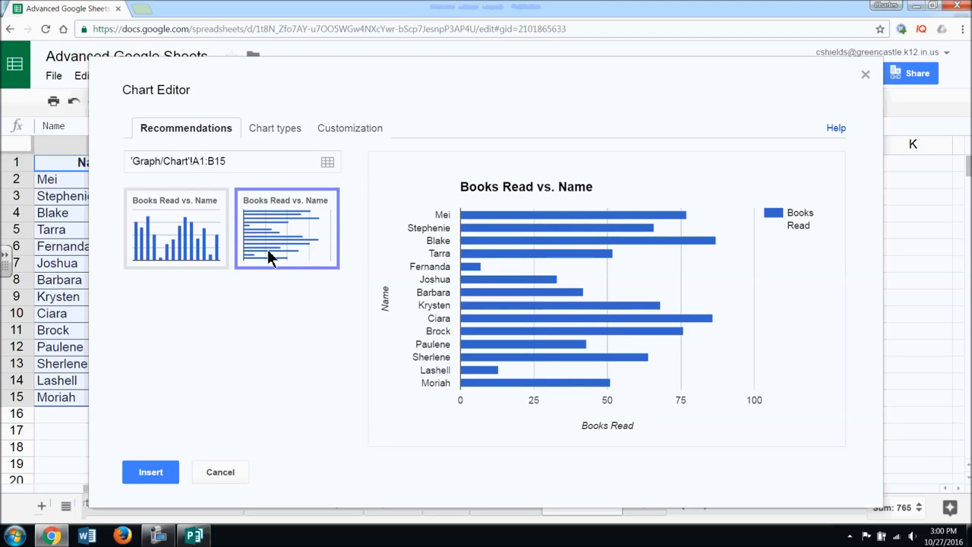
# - Shorten the chart title to Books Read and colour it red
pyautogui.click(358, 131)
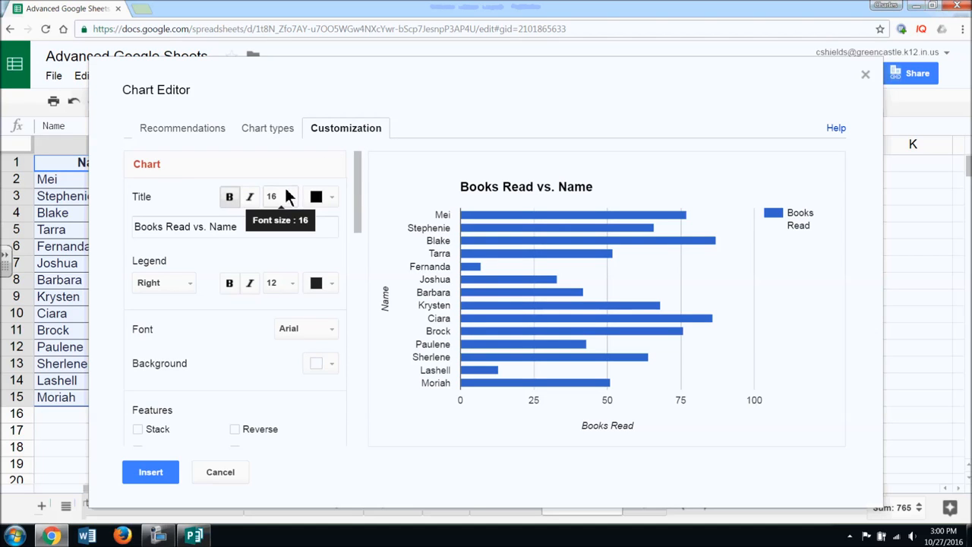
pyautogui.click(252, 229)
pyautogui.press('BackSpace')
pyautogui.press('BackSpace')
pyautogui.press('BackSpace')
pyautogui.press('BackSpace')
pyautogui.press('BackSpace')
pyautogui.press('BackSpace')
pyautogui.press('BackSpace')
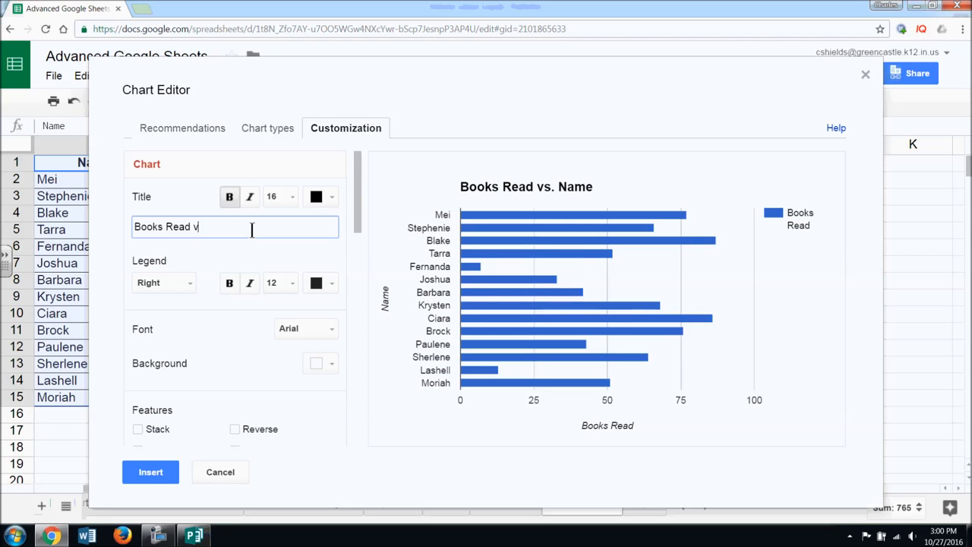
pyautogui.press('BackSpace')
pyautogui.press('BackSpace')
pyautogui.click(332, 199)
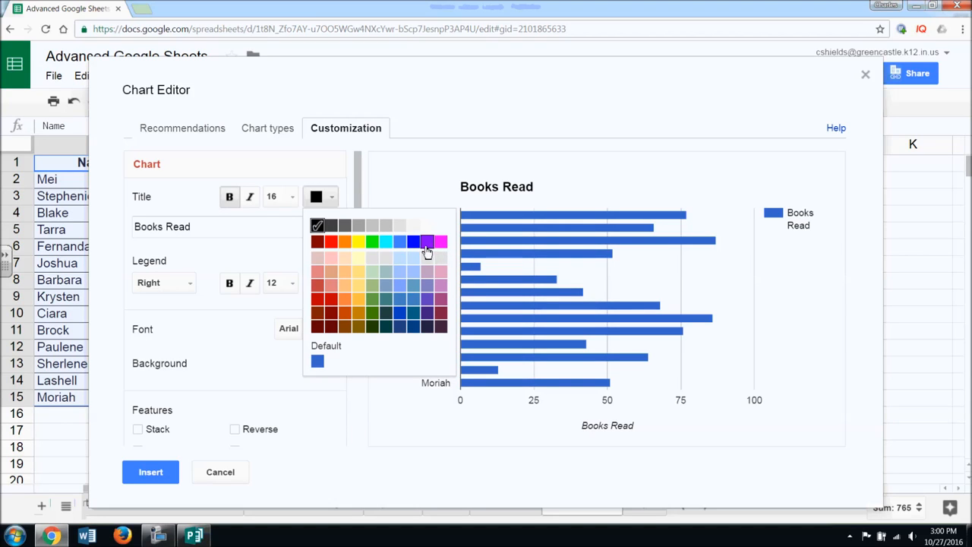
pyautogui.click(332, 243)
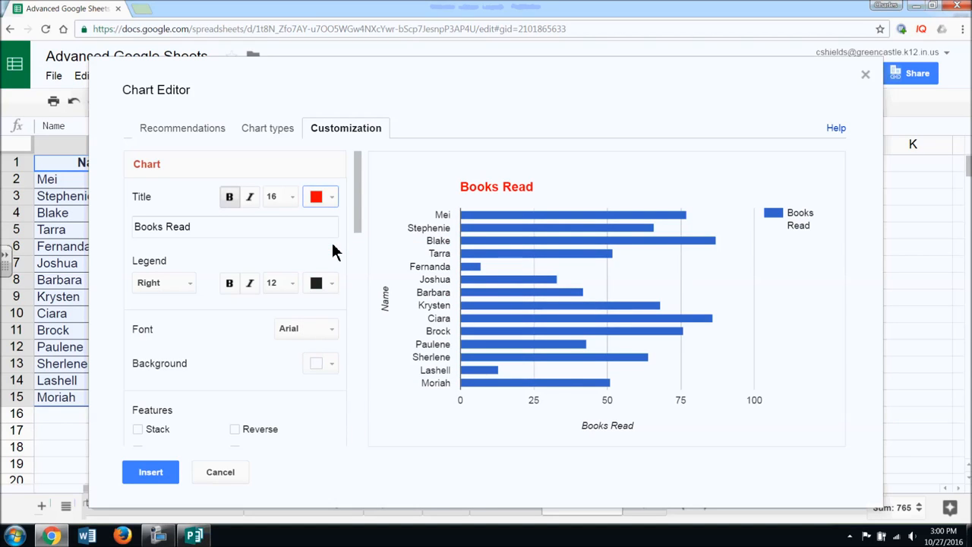
pyautogui.moveTo(357, 200); pyautogui.dragTo(357, 217)
pyautogui.click(186, 225)
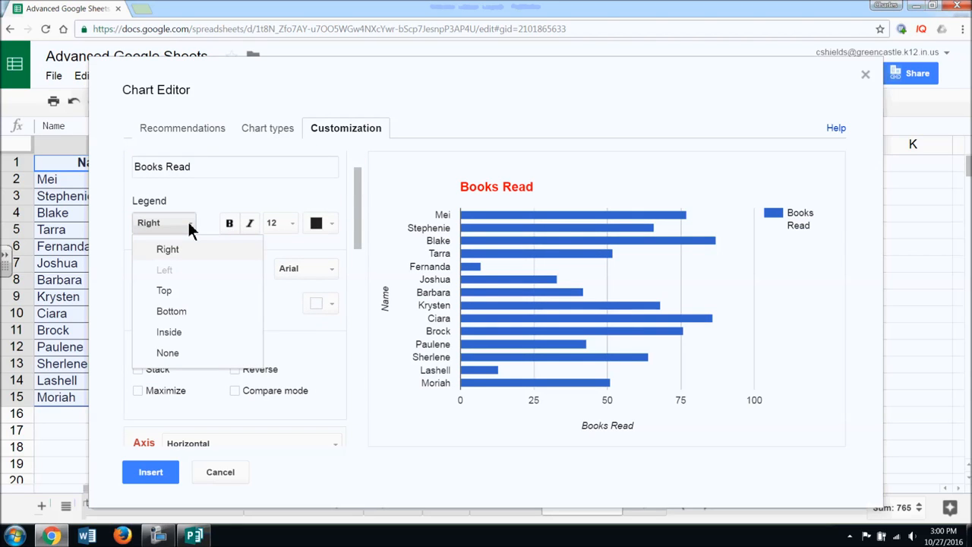
pyautogui.click(245, 209)
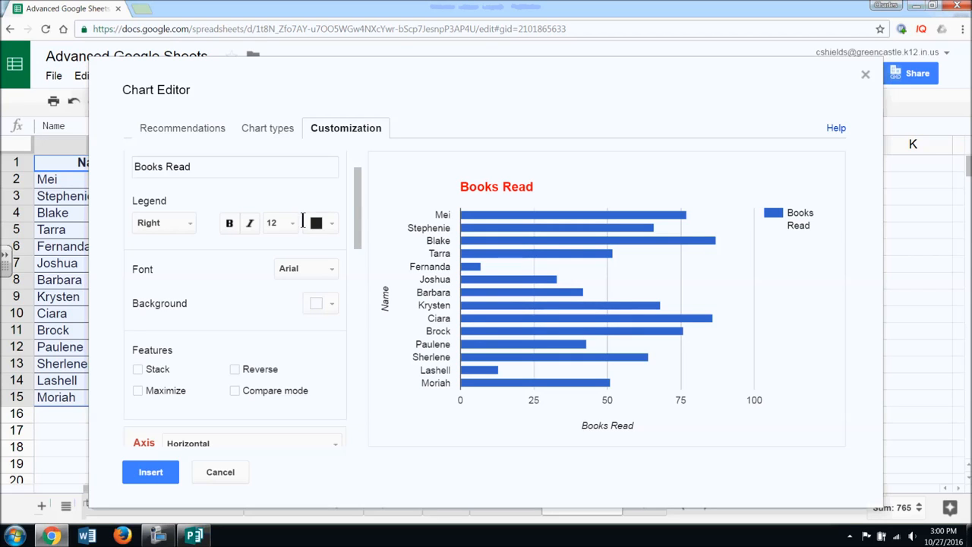
# - Change the chart font to Sans Serif and give the chart a light grey background
pyautogui.moveTo(357, 207); pyautogui.dragTo(361, 232)
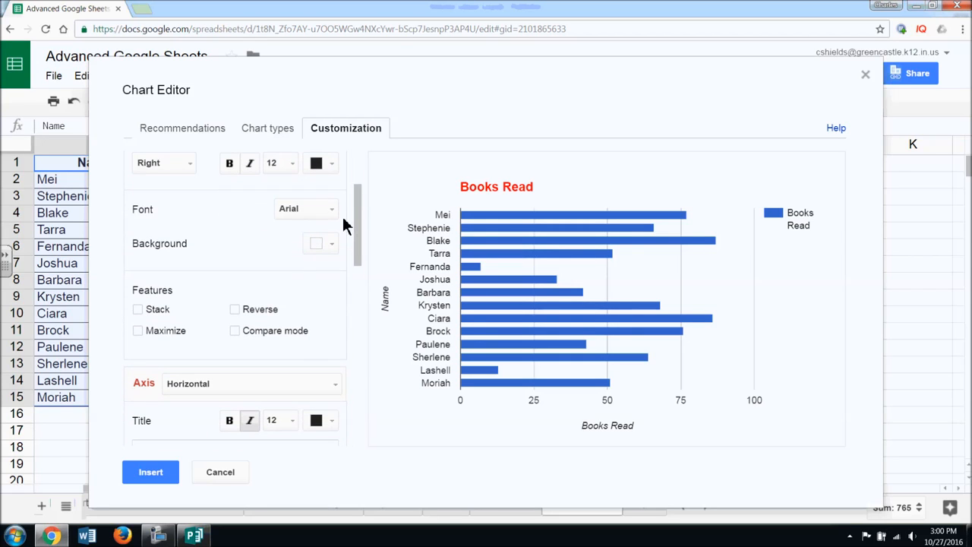
pyautogui.click(333, 208)
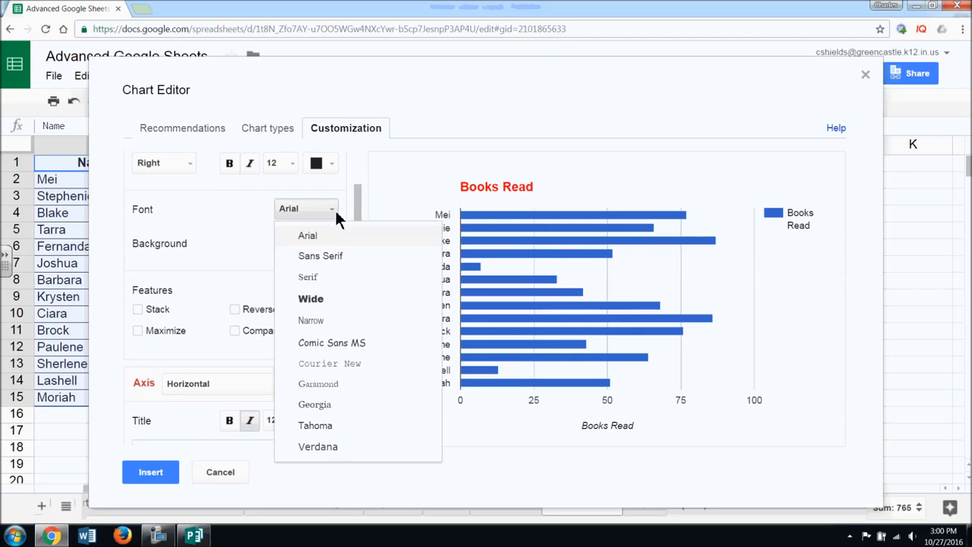
pyautogui.click(319, 257)
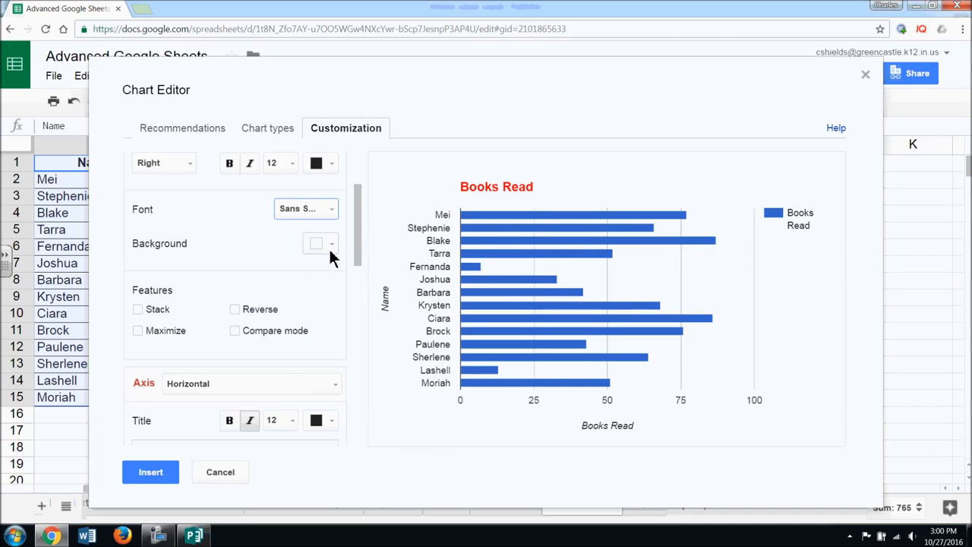
pyautogui.click(330, 245)
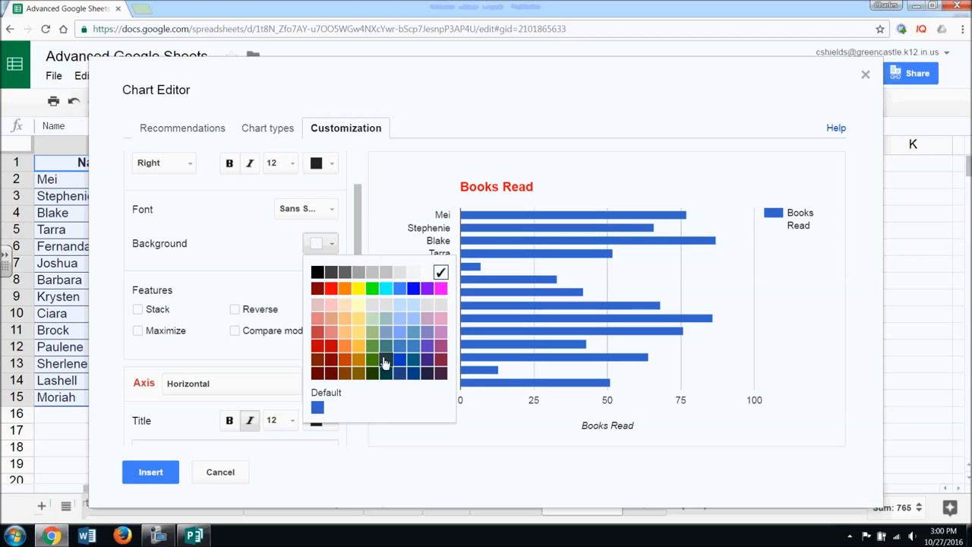
pyautogui.click(391, 276)
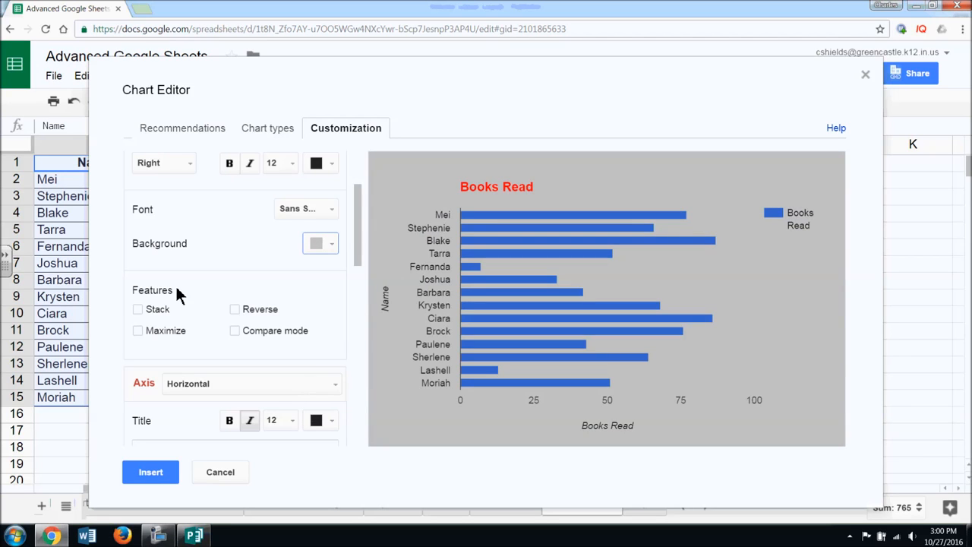
# - Try the Maximize and Compare mode features on the bar chart, turning each off again
pyautogui.scroll(-2, 243, 315)
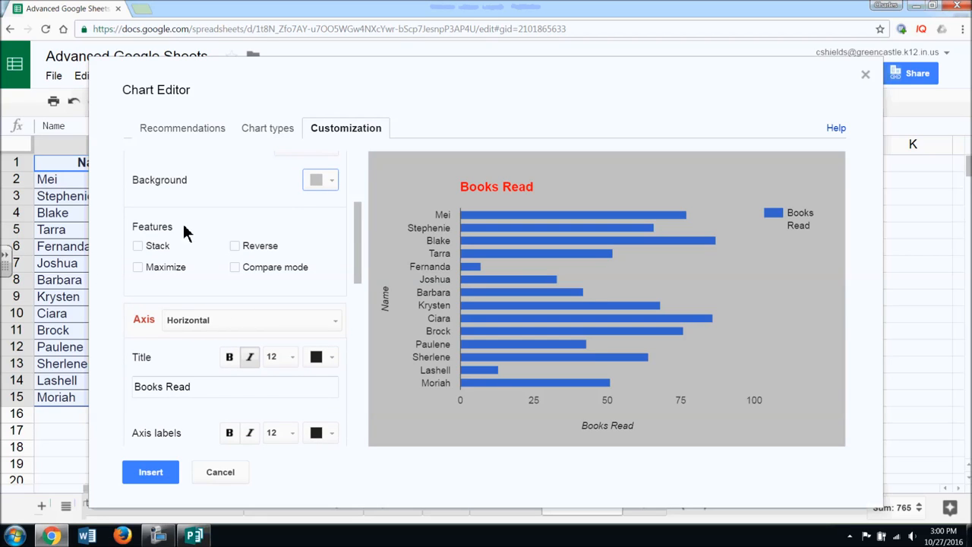
pyautogui.click(138, 268)
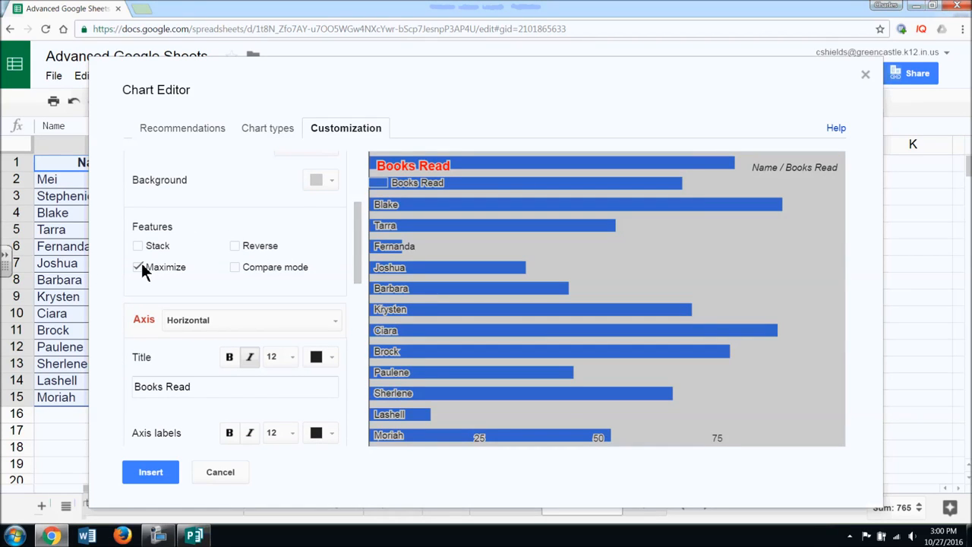
pyautogui.click(139, 267)
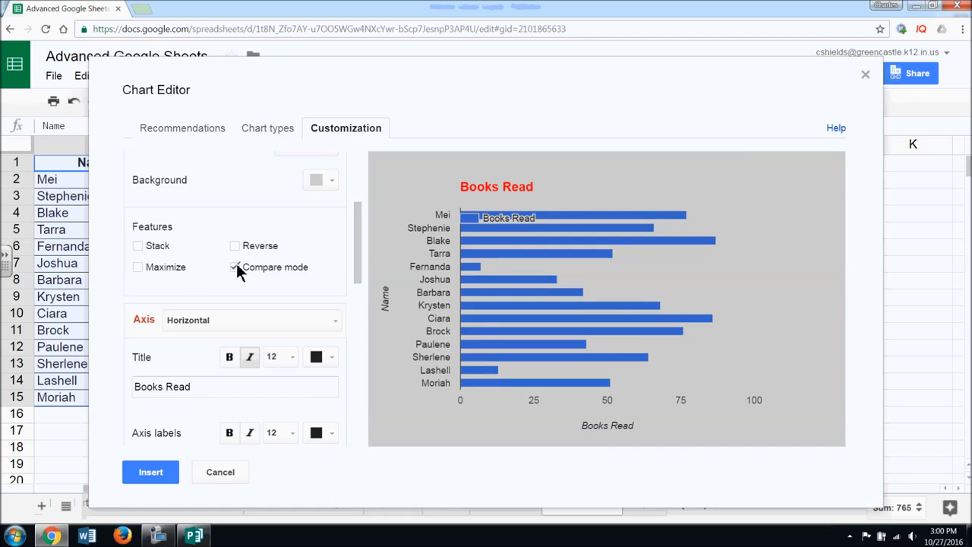
# - Set the chart's legend position to Right
pyautogui.scroll(1, 177, 269)
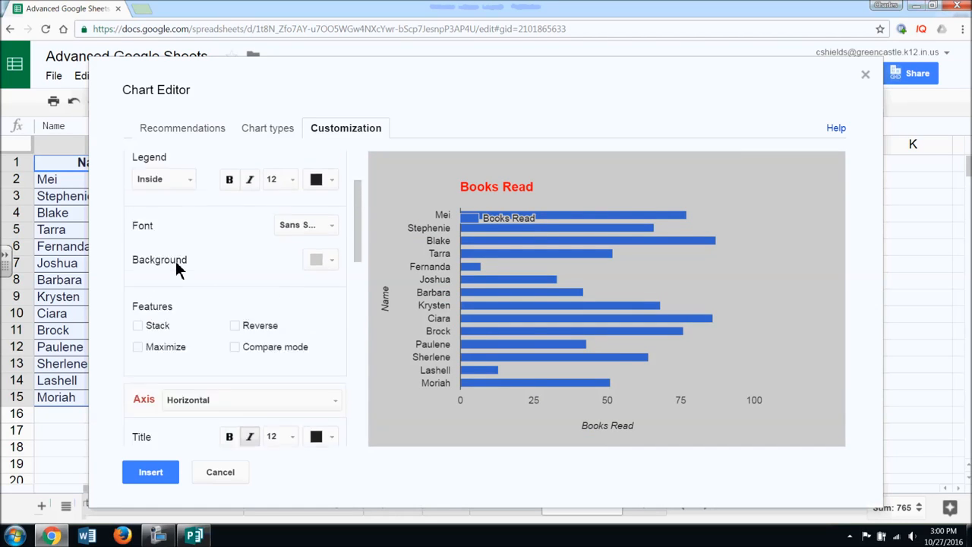
pyautogui.scroll(1, 179, 268)
pyautogui.scroll(-1, 254, 303)
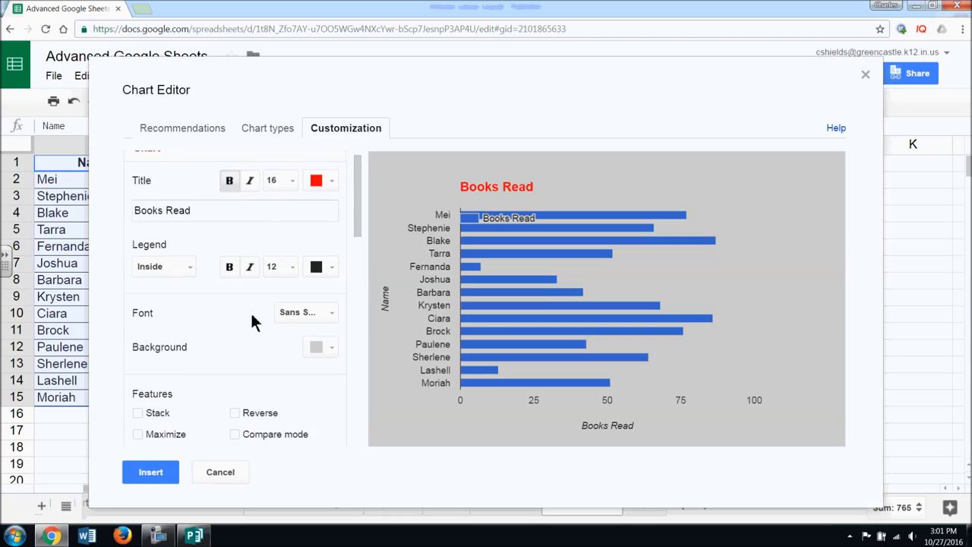
pyautogui.scroll(-1, 251, 319)
pyautogui.scroll(2, 250, 328)
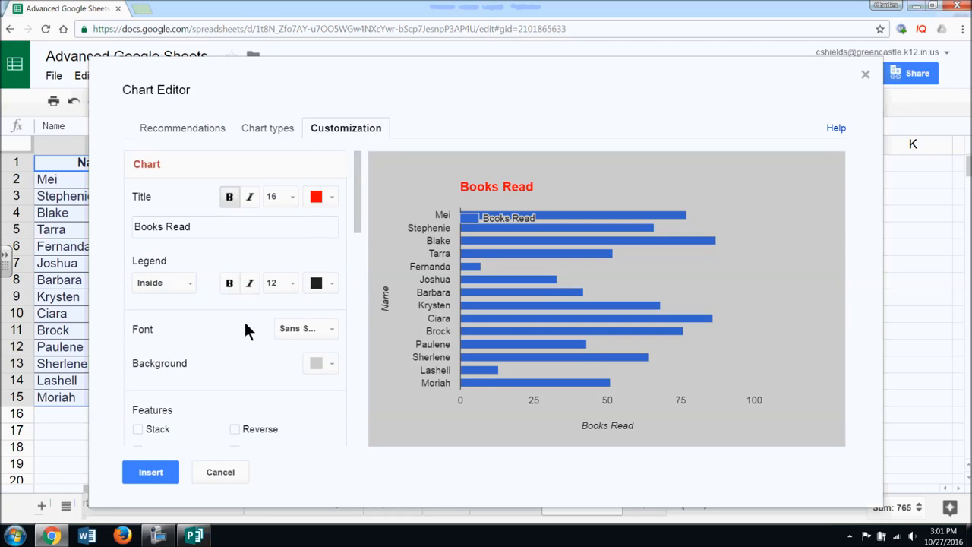
pyautogui.click(191, 284)
pyautogui.click(206, 308)
# - Examine the chart's horizontal and left vertical axis settings, including the slant options for the axis labels
pyautogui.scroll(-1, 317, 348)
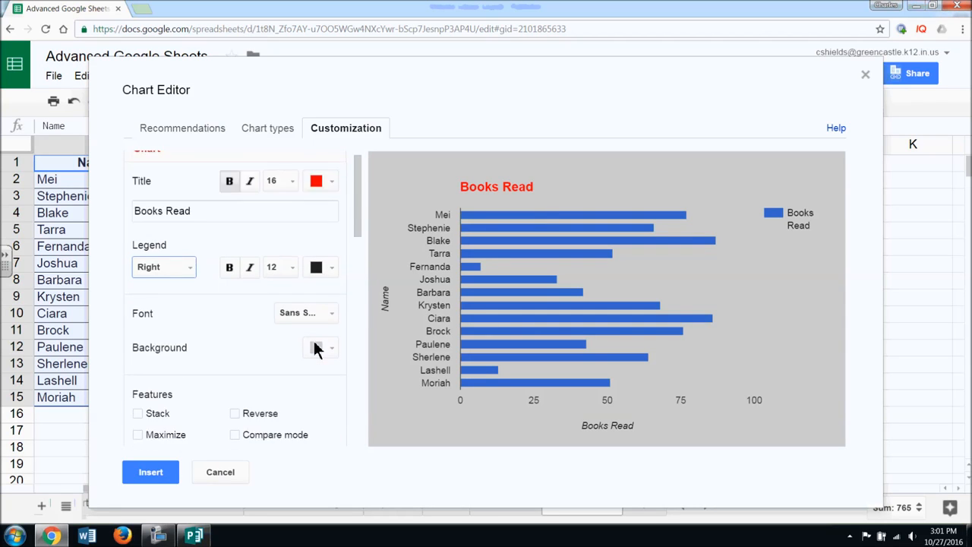
pyautogui.scroll(-3, 317, 348)
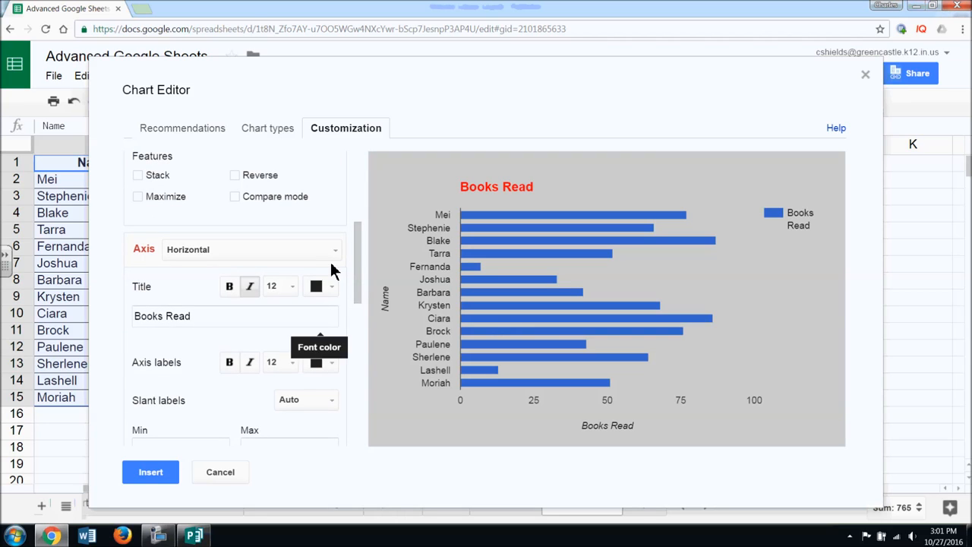
pyautogui.click(335, 250)
pyautogui.click(282, 304)
pyautogui.click(320, 258)
pyautogui.click(297, 281)
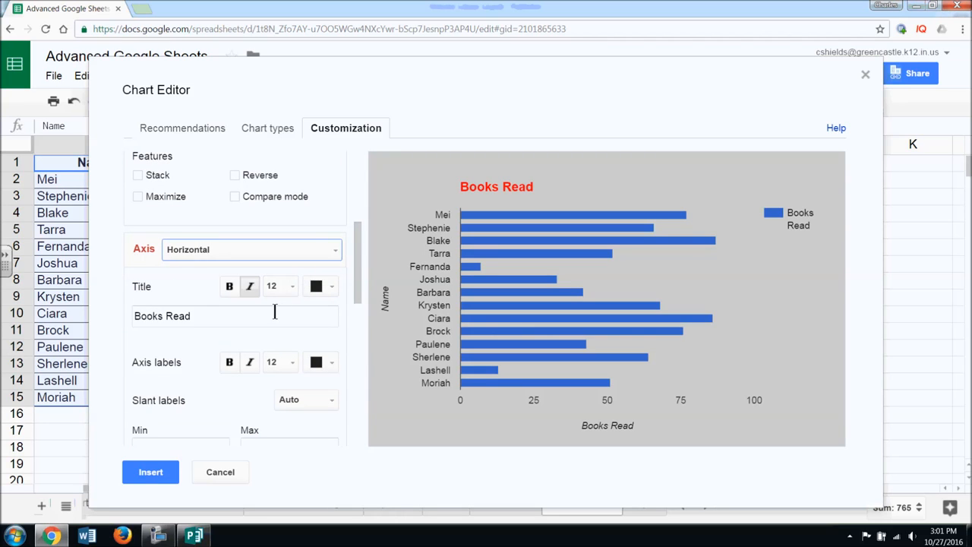
pyautogui.click(318, 259)
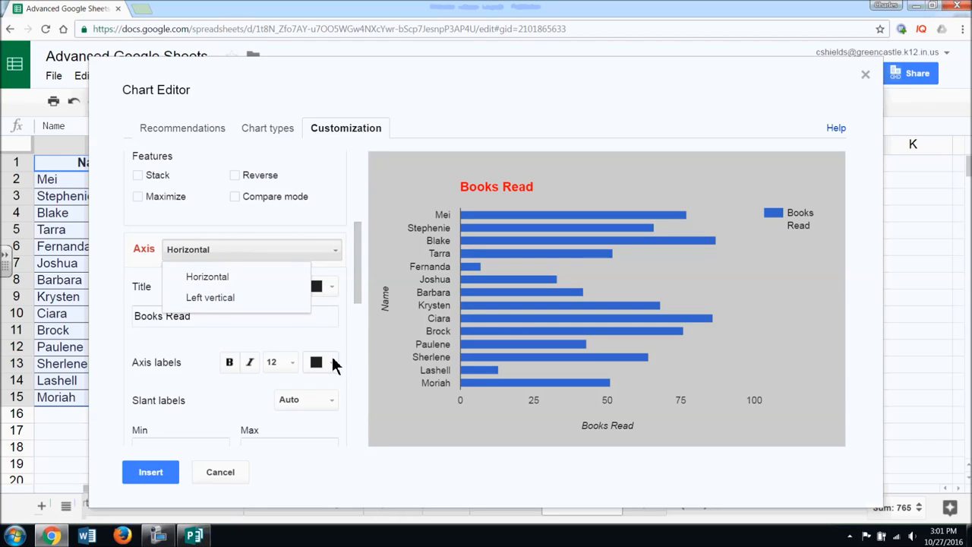
pyautogui.click(328, 406)
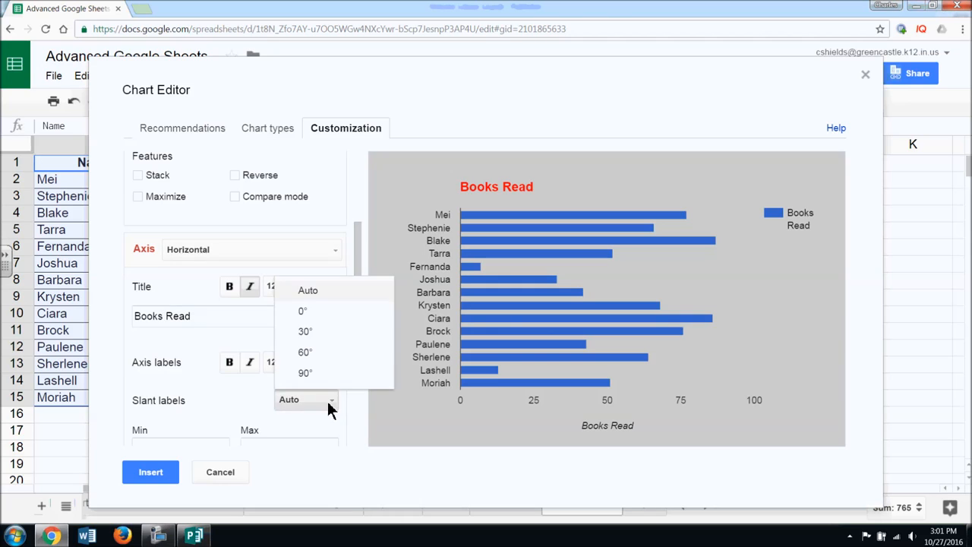
pyautogui.click(328, 406)
pyautogui.click(328, 407)
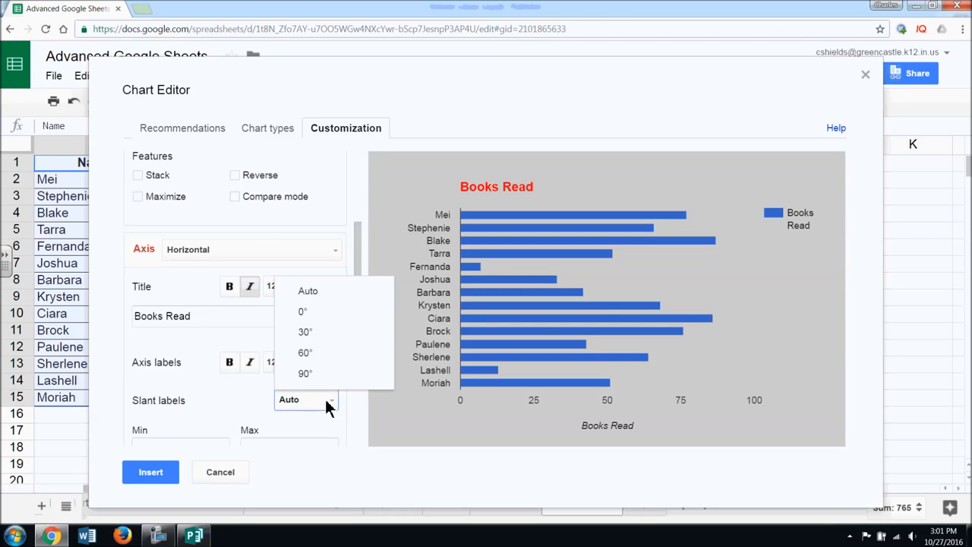
pyautogui.click(278, 408)
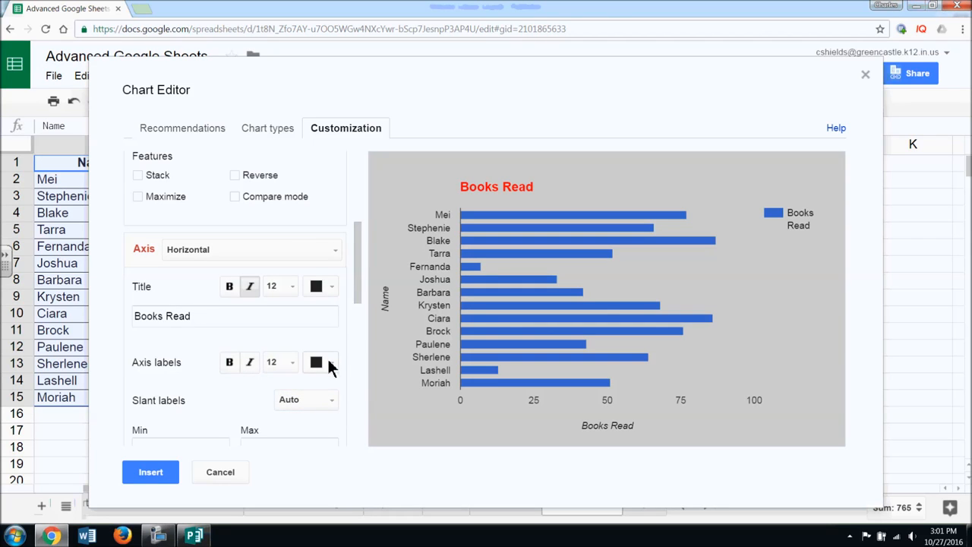
pyautogui.scroll(-2, 328, 376)
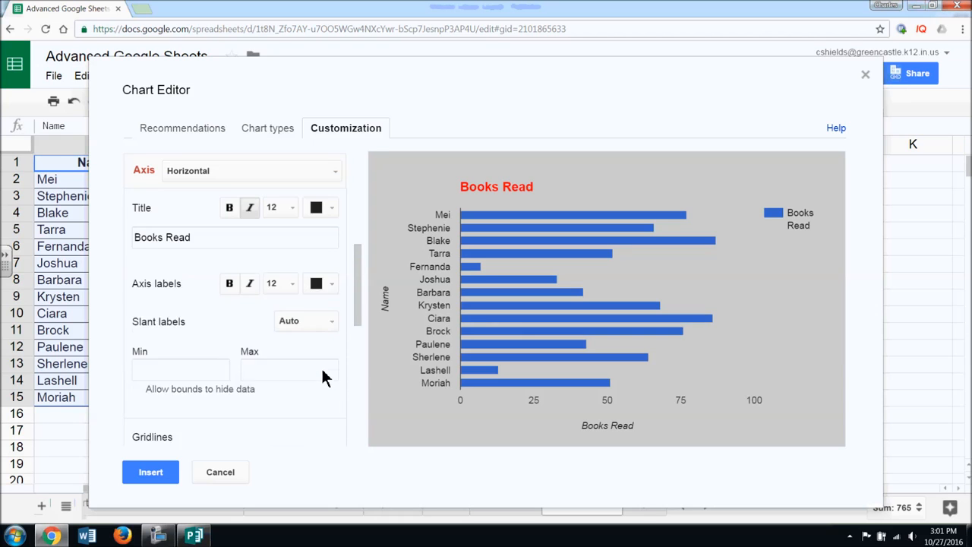
# - Set the horizontal axis's major gridlines to Auto and colour them black
pyautogui.scroll(2, 323, 378)
pyautogui.scroll(-3, 323, 377)
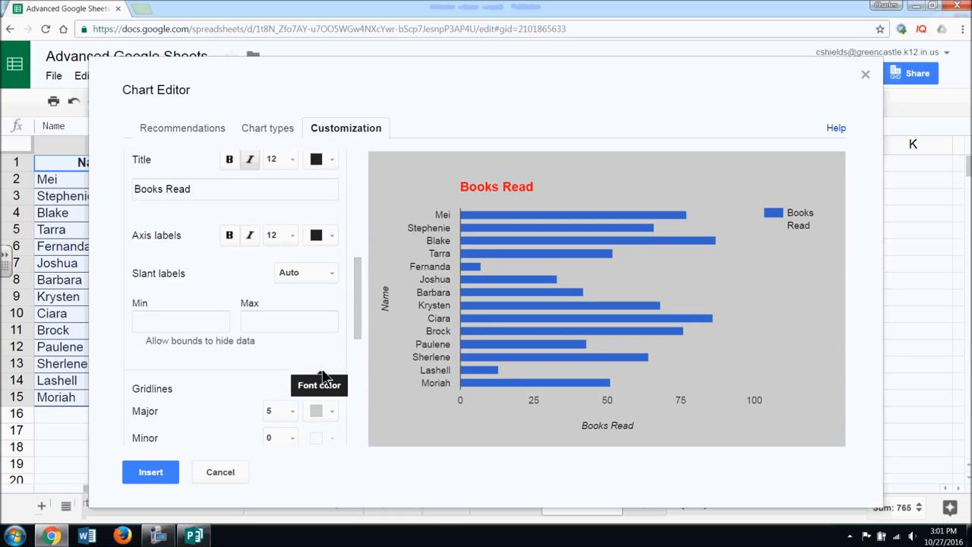
pyautogui.scroll(-3, 263, 357)
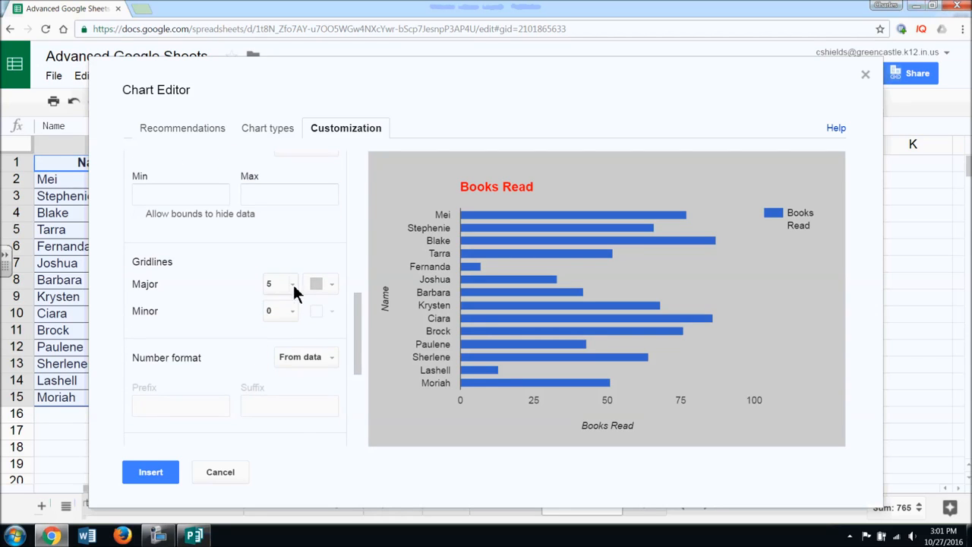
pyautogui.click(293, 287)
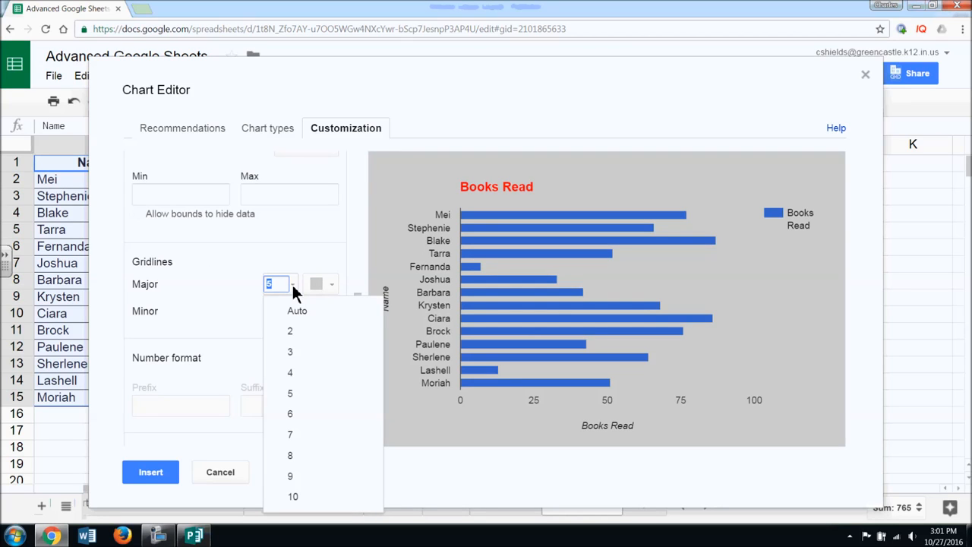
pyautogui.click(300, 311)
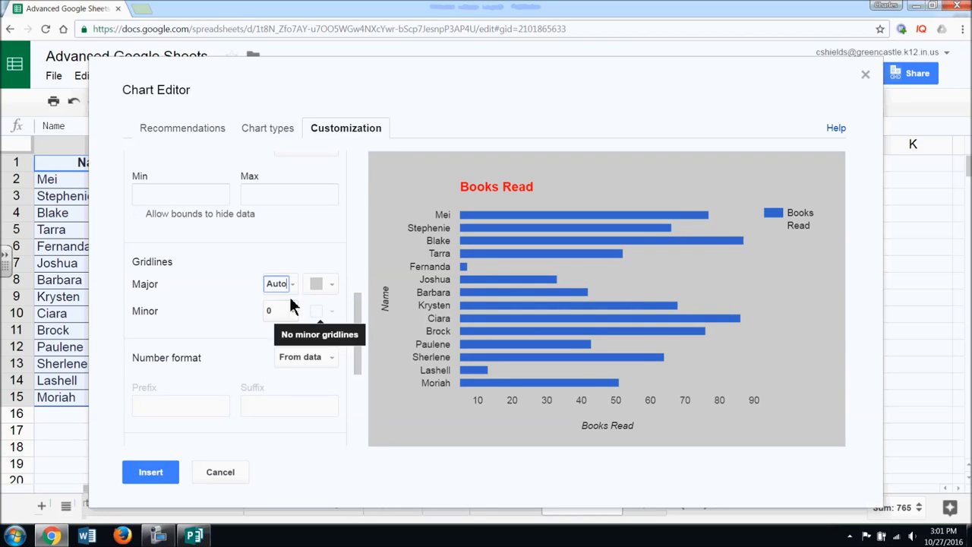
pyautogui.click(327, 283)
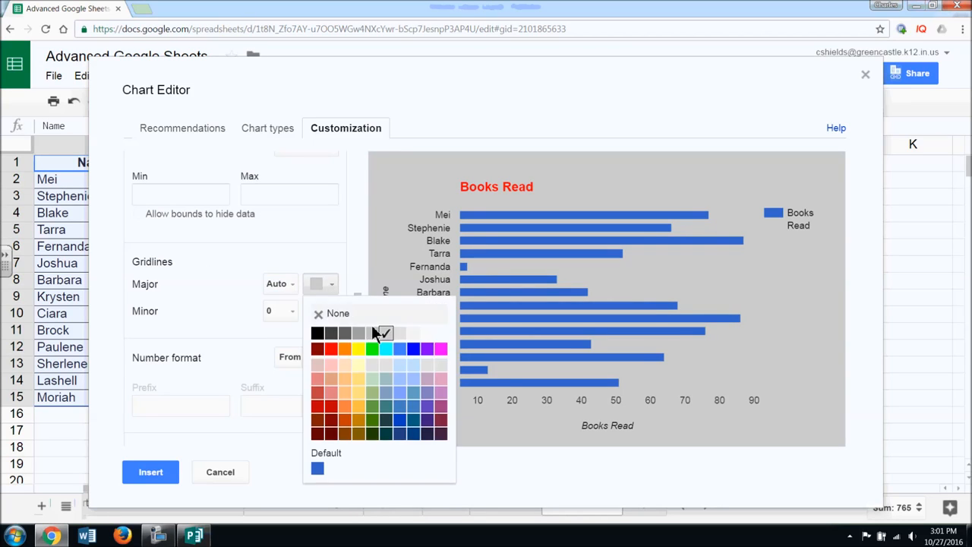
pyautogui.click(319, 333)
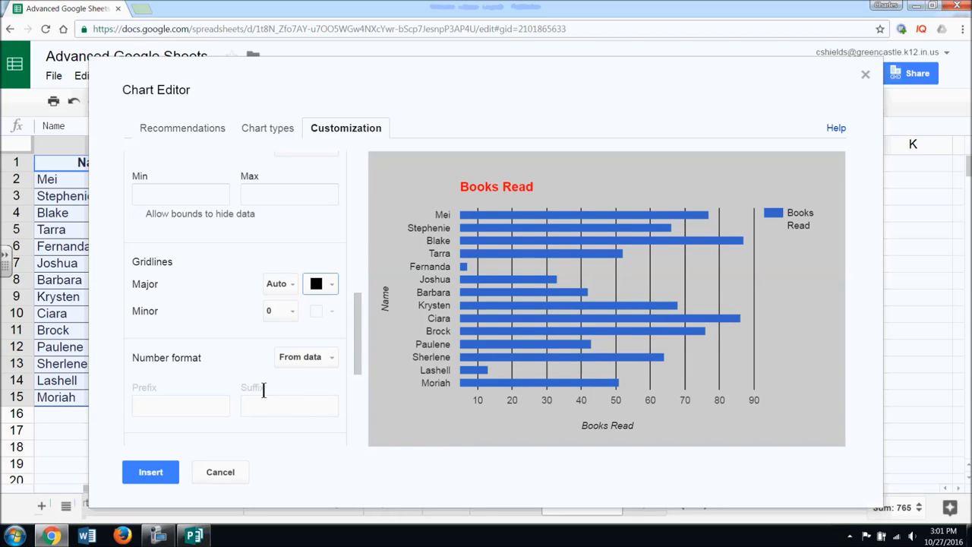
pyautogui.click(593, 216)
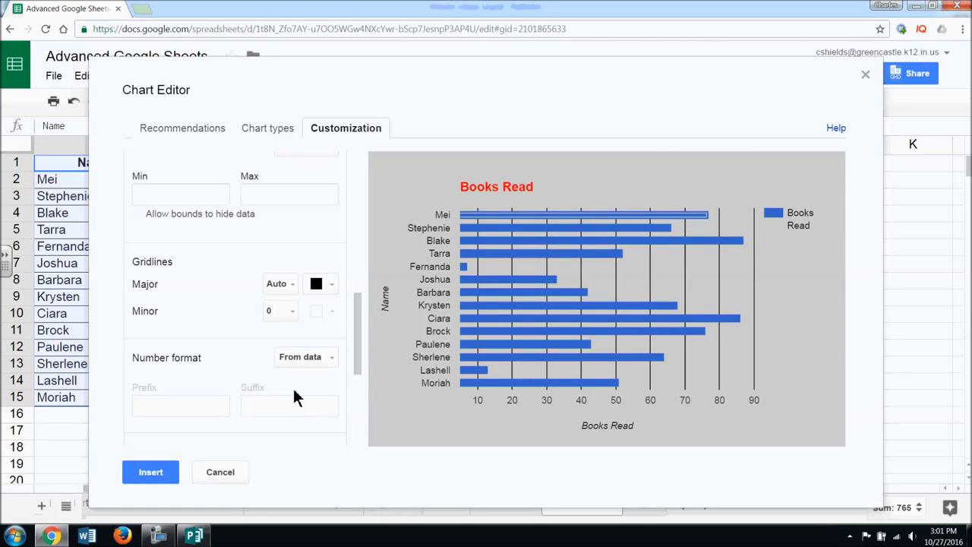
# - Examine the horizontal axis's scale and number format options
pyautogui.scroll(-3, 296, 395)
pyautogui.click(191, 357)
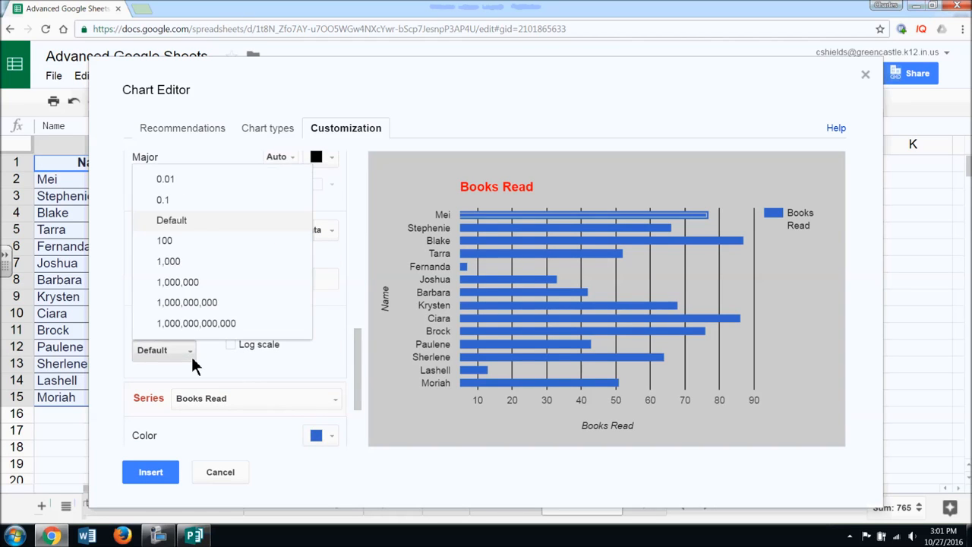
pyautogui.click(191, 357)
pyautogui.scroll(-2, 275, 373)
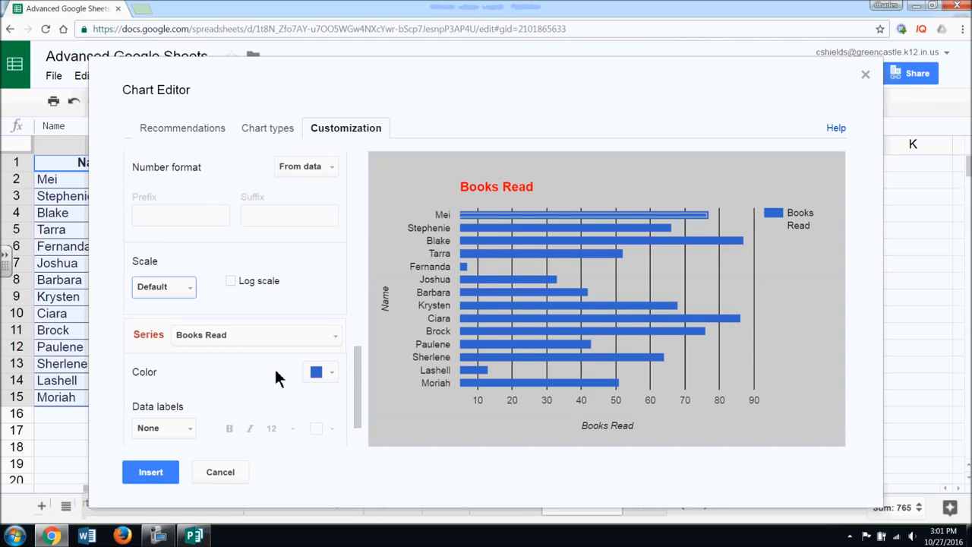
pyautogui.scroll(4, 275, 372)
pyautogui.click(331, 293)
pyautogui.click(331, 293)
# - Show values as data labels on the Books Read series
pyautogui.scroll(-4, 327, 334)
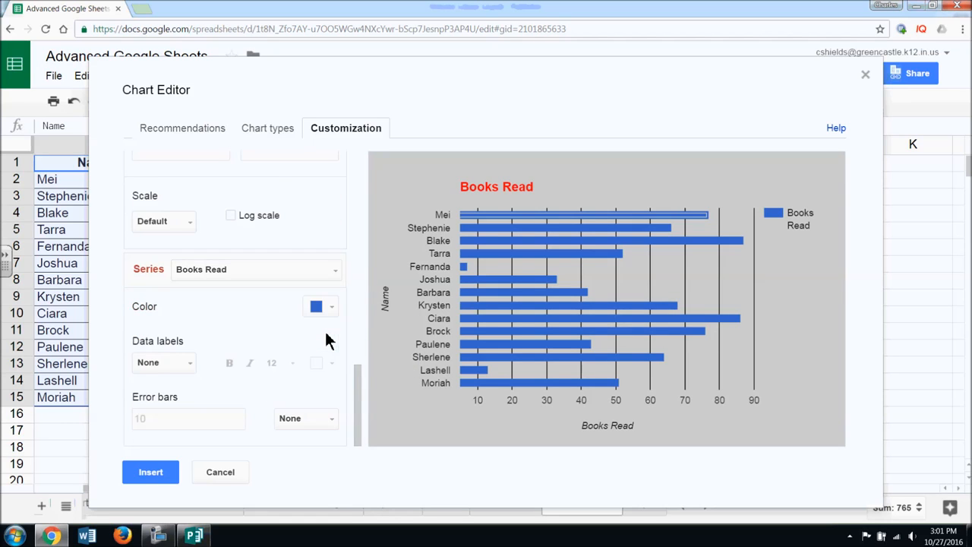
pyautogui.click(187, 366)
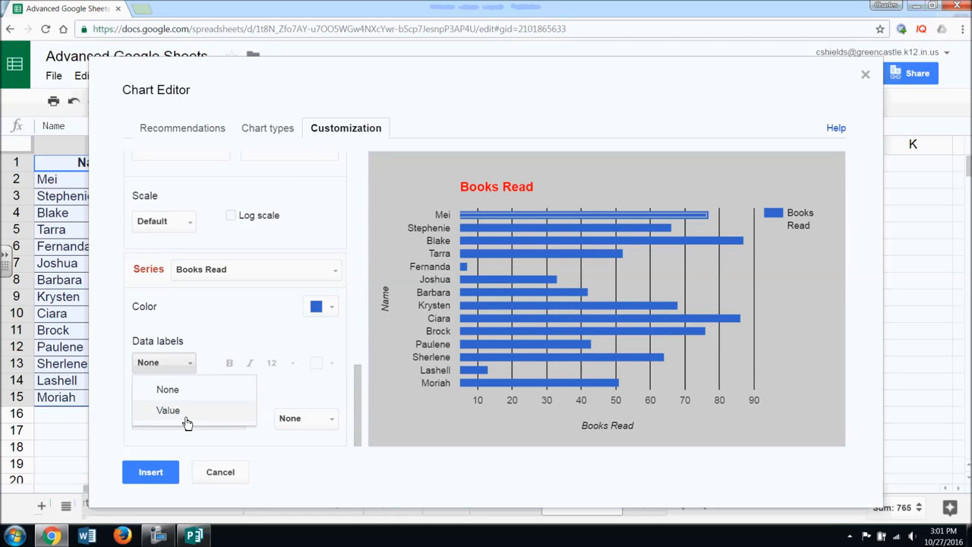
pyautogui.click(189, 411)
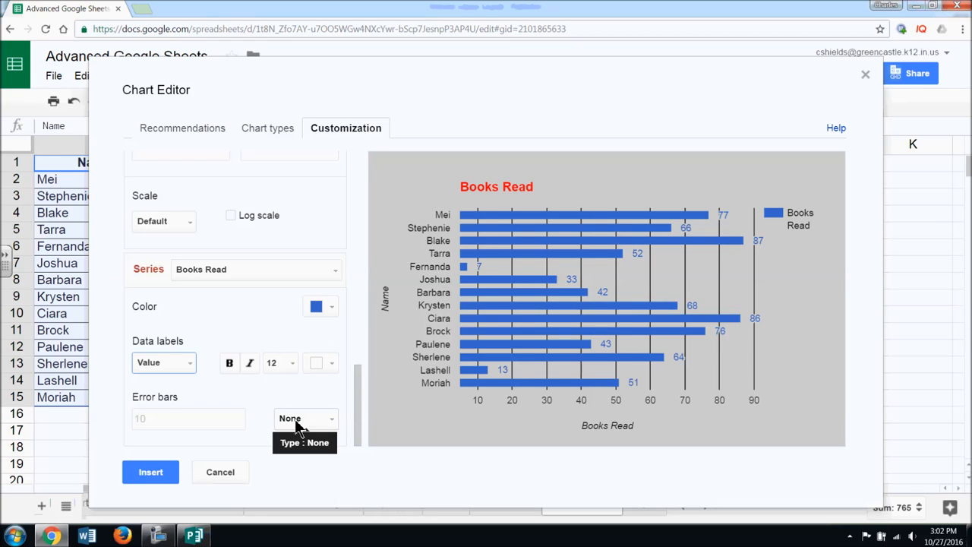
# - Change the Books Read series colour to magenta
pyautogui.scroll(5, 296, 424)
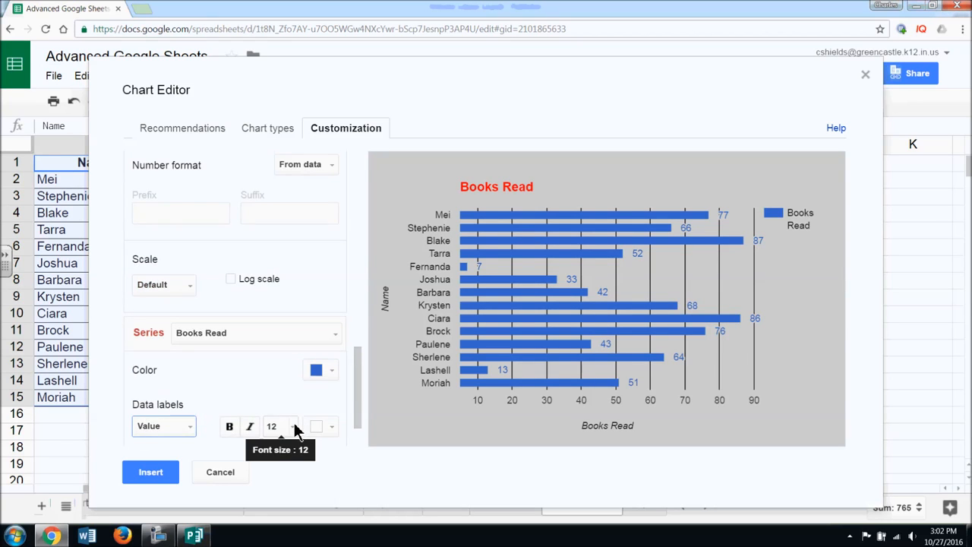
pyautogui.scroll(5, 296, 430)
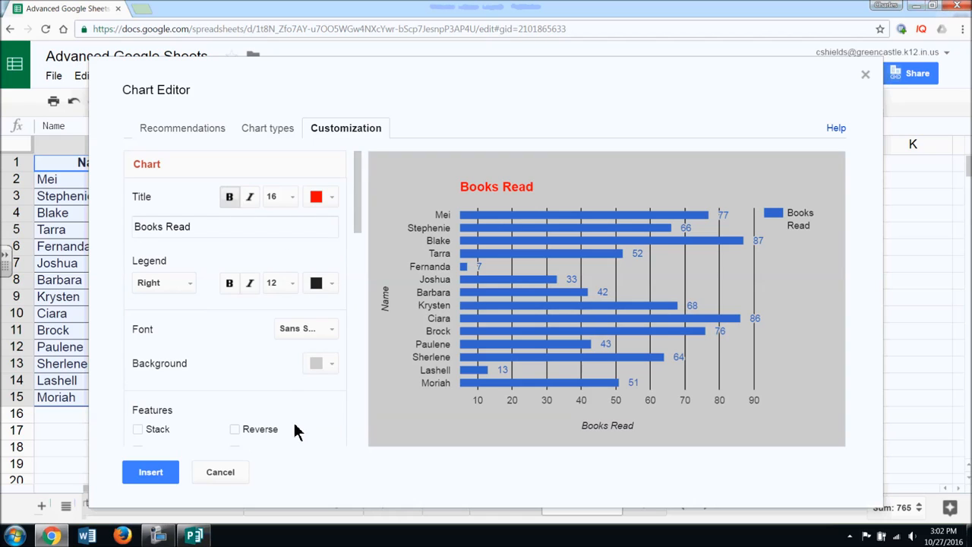
pyautogui.scroll(-5, 296, 347)
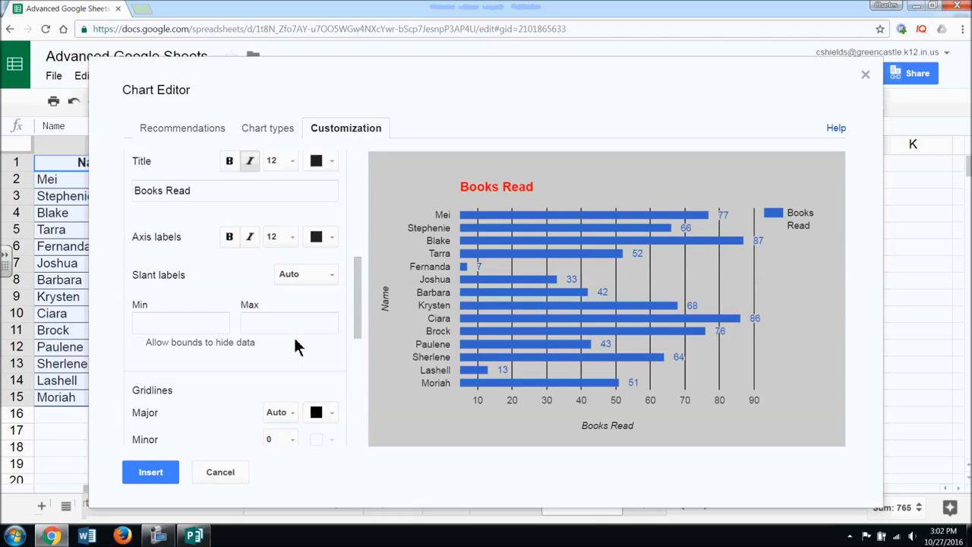
pyautogui.scroll(-5, 296, 347)
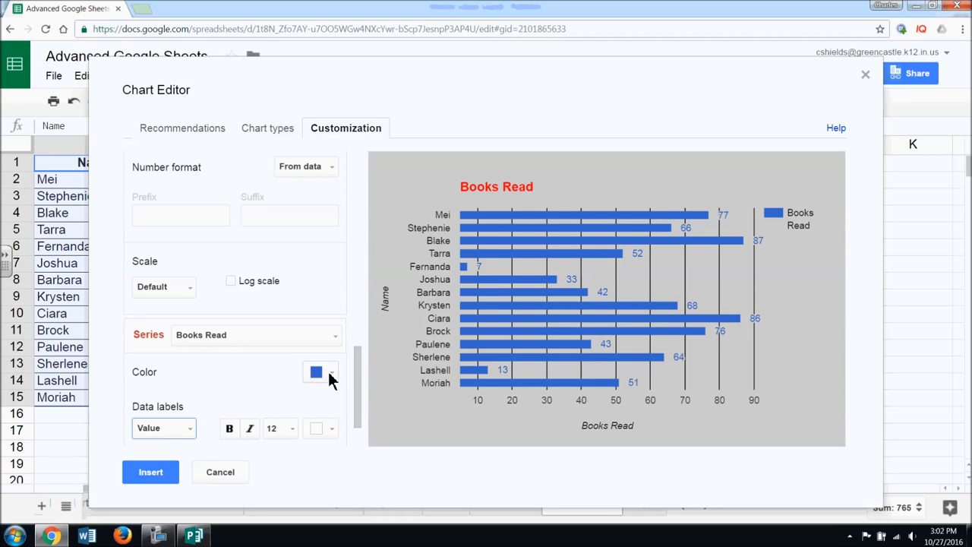
pyautogui.click(328, 372)
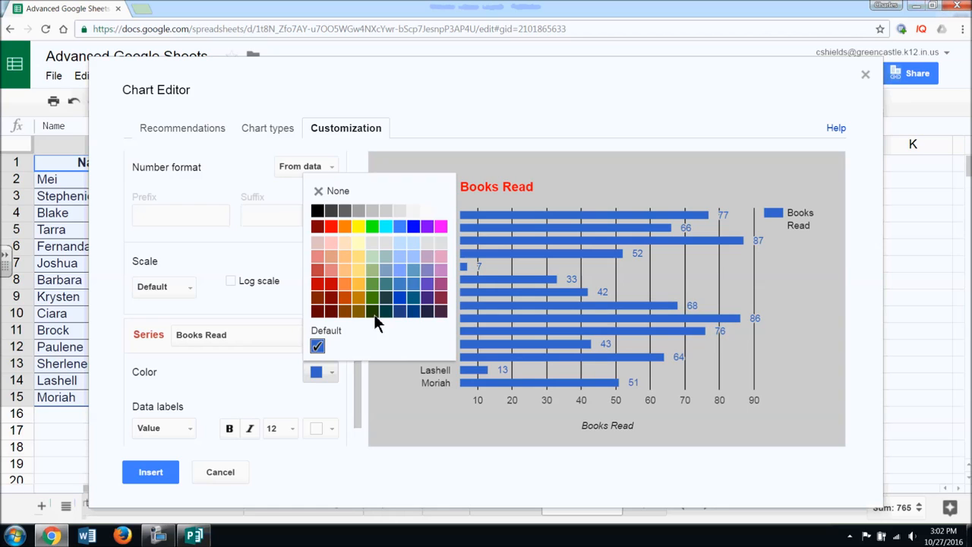
pyautogui.click(442, 226)
pyautogui.scroll(-3, 359, 323)
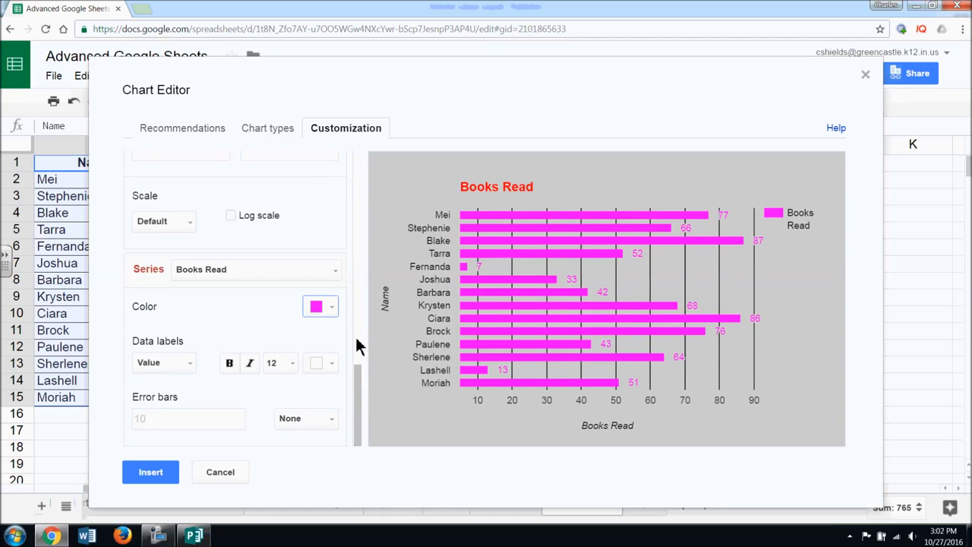
# - Change the chart title's colour to black
pyautogui.scroll(10, 355, 337)
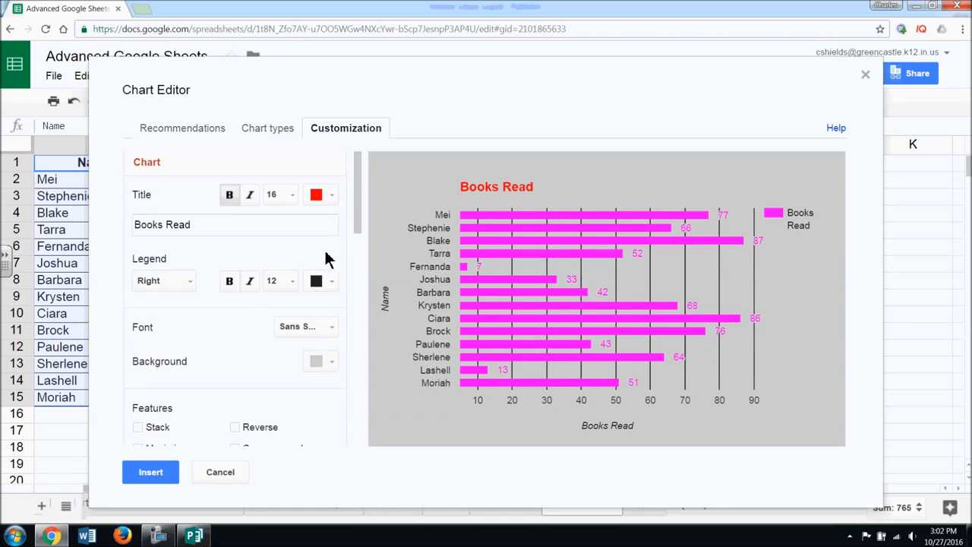
pyautogui.click(328, 196)
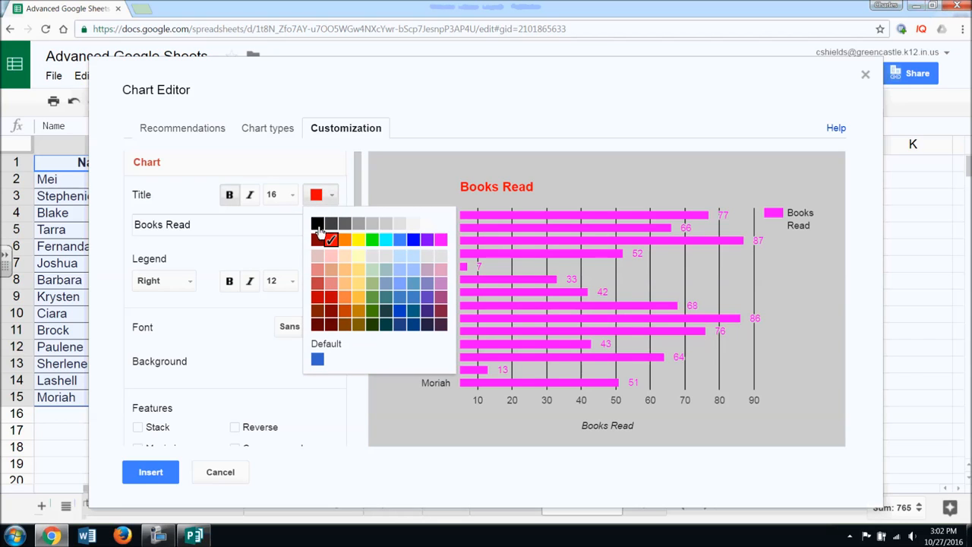
pyautogui.click(318, 225)
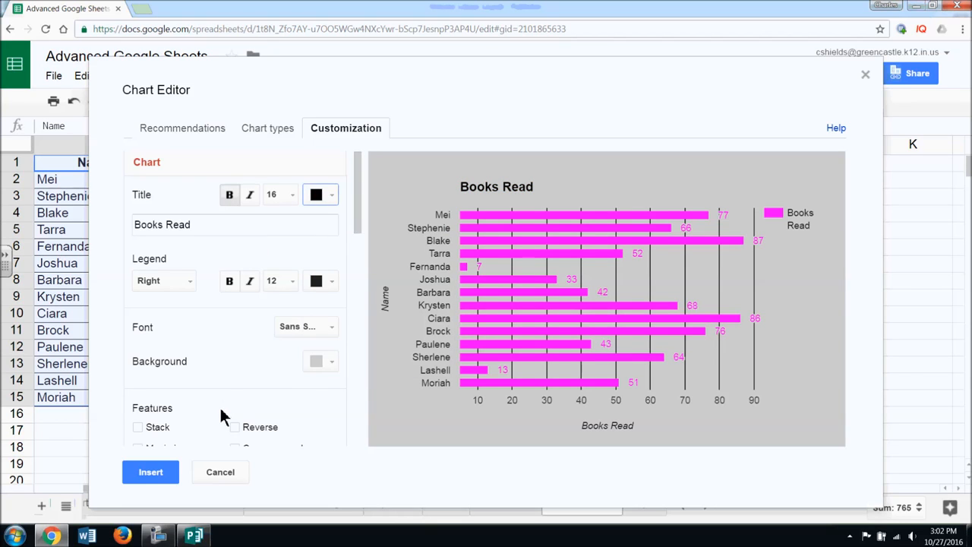
# - Insert the customized bar chart into the sheet, place it beside the data table and deselect it
pyautogui.scroll(-3, 222, 418)
pyautogui.scroll(-8, 225, 420)
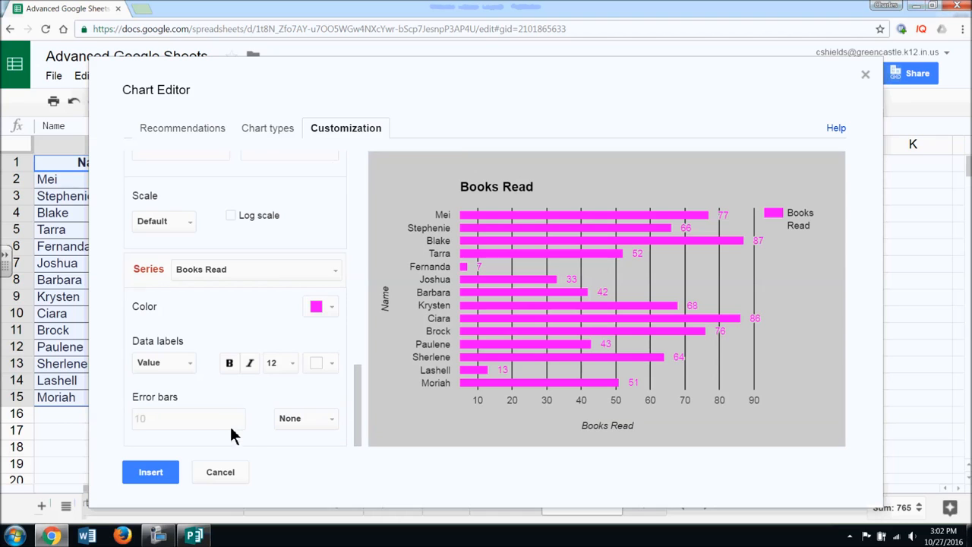
pyautogui.click(165, 472)
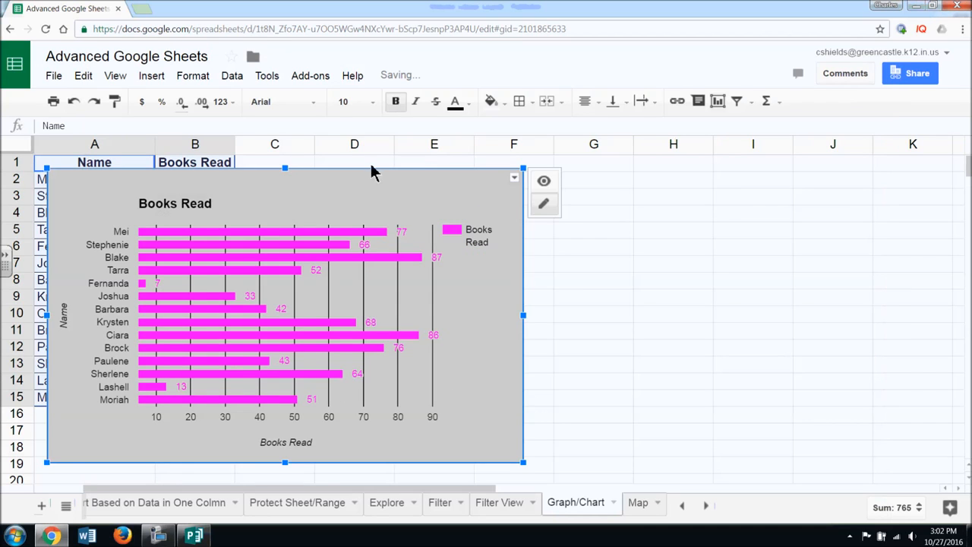
pyautogui.moveTo(342, 188); pyautogui.dragTo(571, 192)
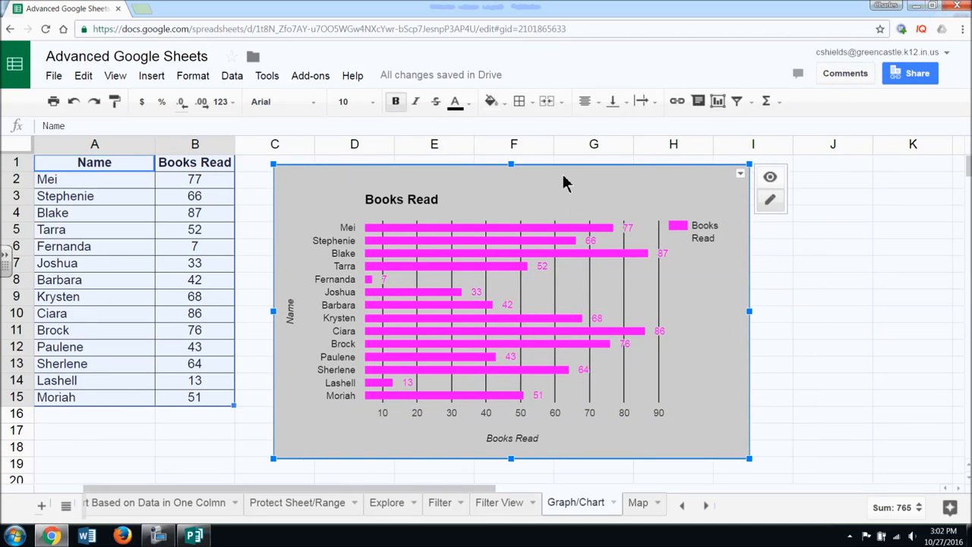
pyautogui.click(821, 300)
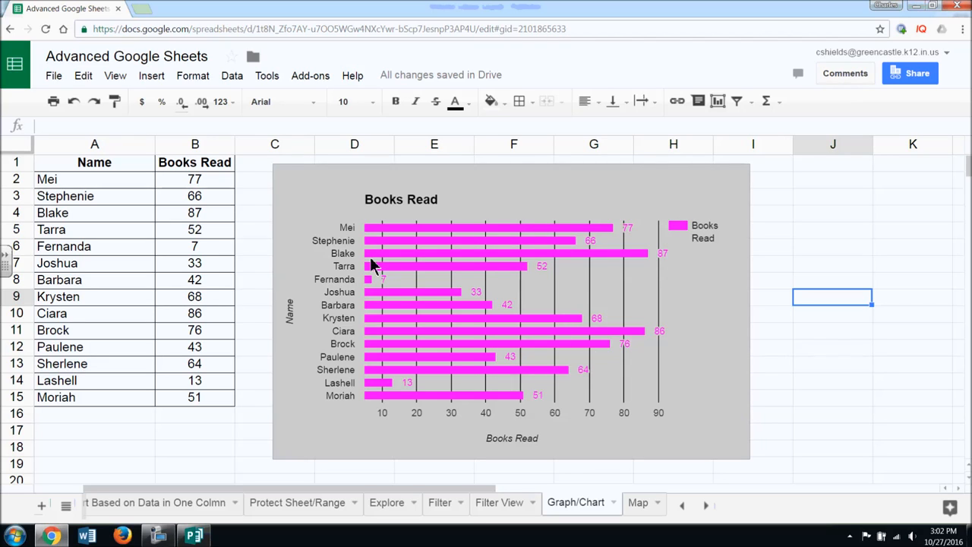
# - Start a new chart from the Name and Books Read data in A1:B15 and show the available chart types
pyautogui.moveTo(79, 168); pyautogui.dragTo(212, 398)
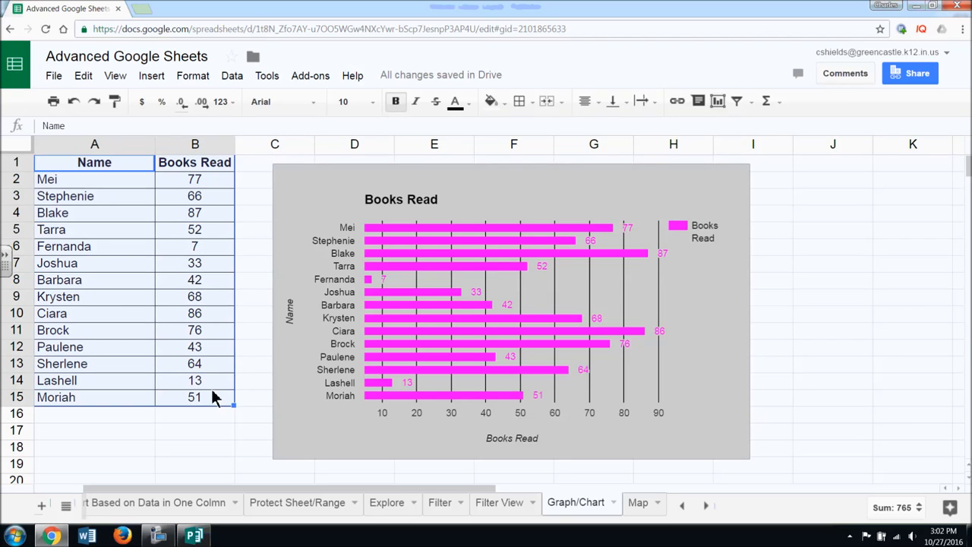
pyautogui.click(161, 79)
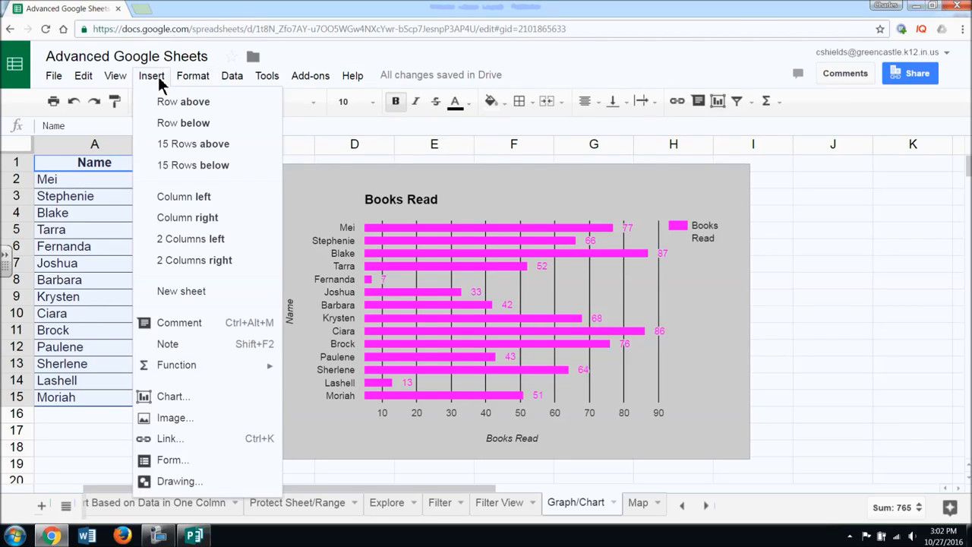
pyautogui.click(210, 406)
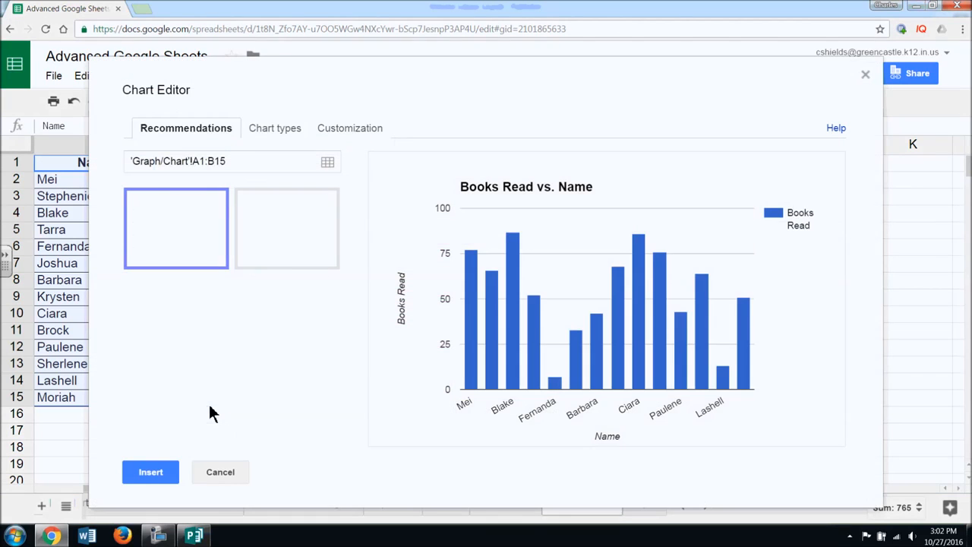
pyautogui.click(287, 129)
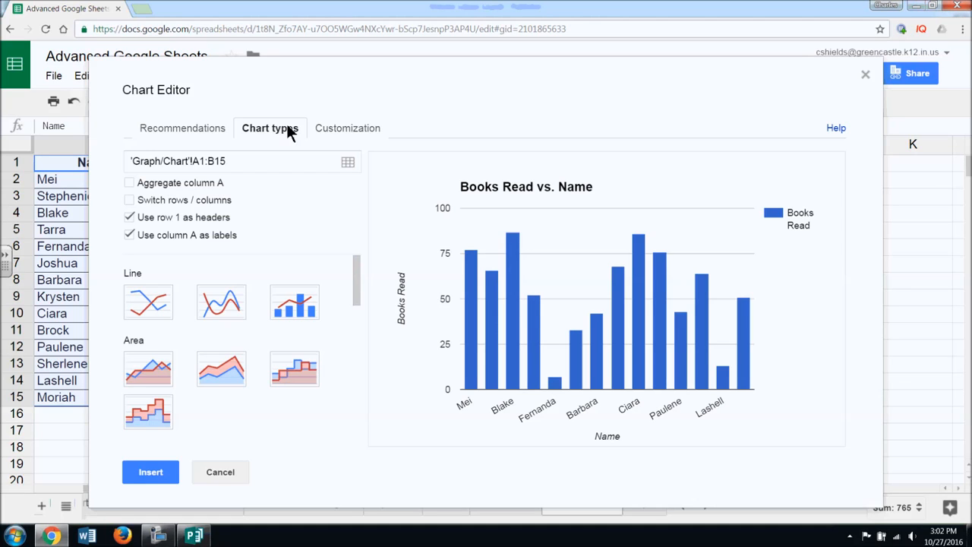
# - Preview the Books Read data as line, column, bar and 3D pie charts, and browse the remaining chart types
pyautogui.click(163, 311)
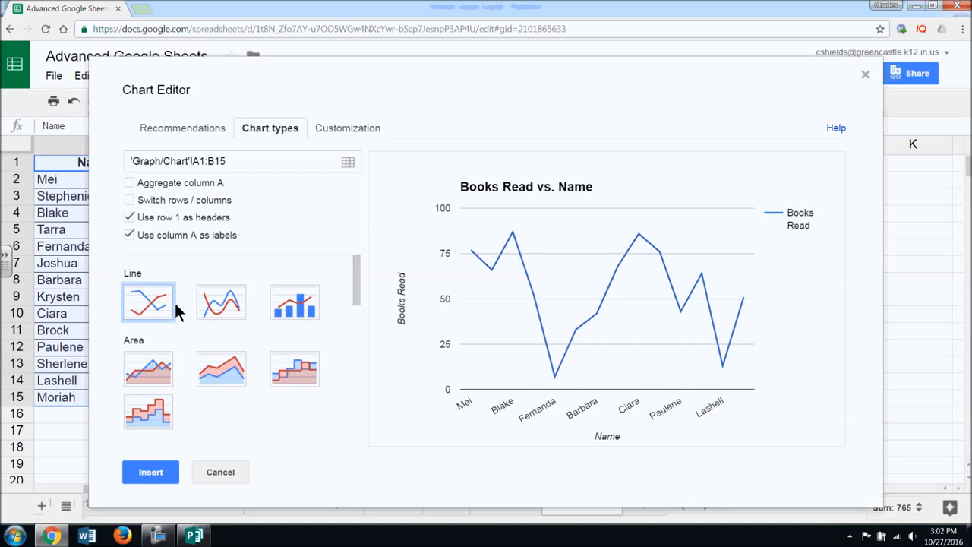
pyautogui.scroll(-2, 357, 293)
pyautogui.scroll(-2, 359, 296)
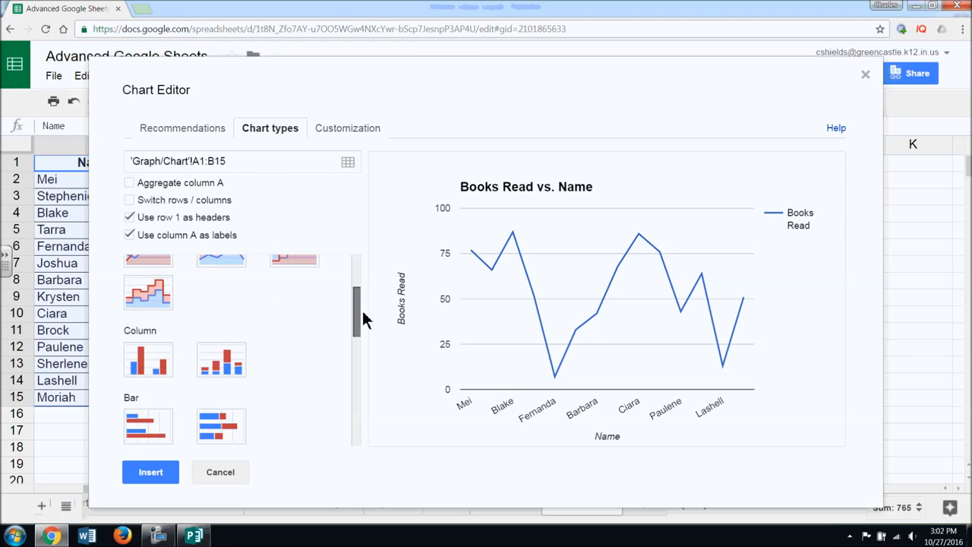
pyautogui.click(150, 322)
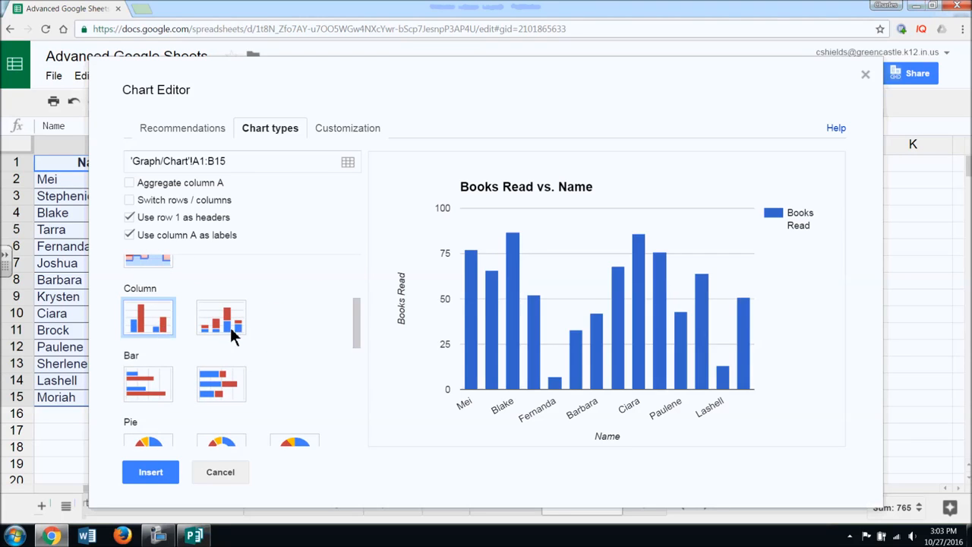
pyautogui.click(169, 389)
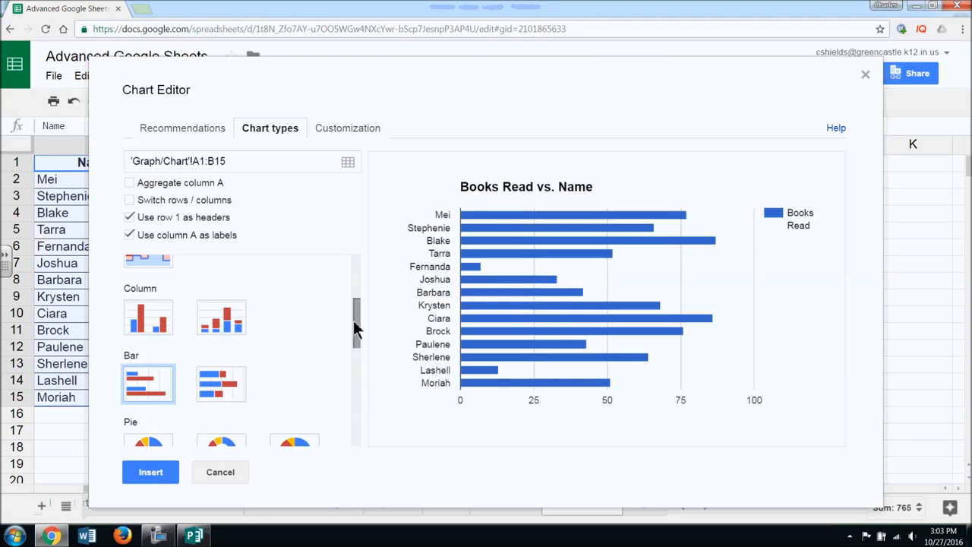
pyautogui.scroll(-2, 355, 304)
pyautogui.click(289, 315)
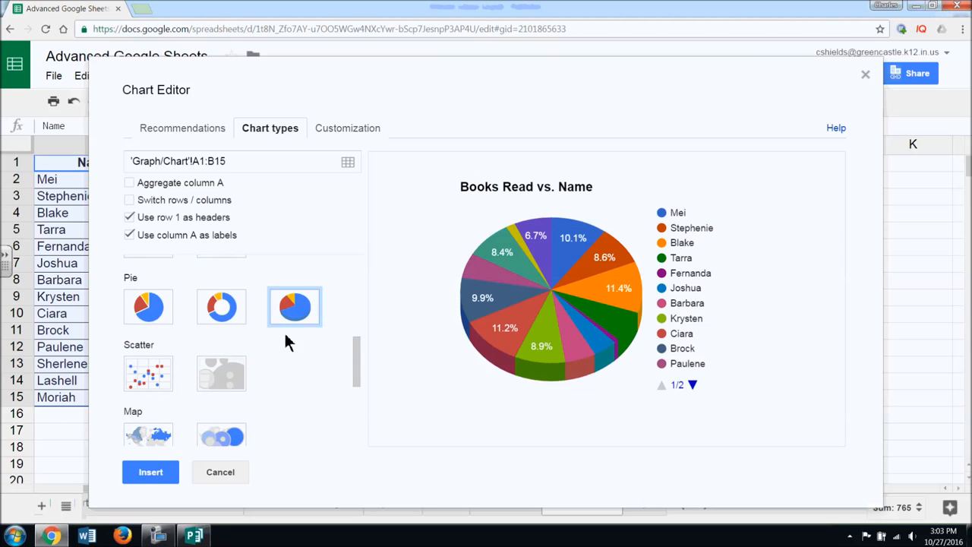
pyautogui.scroll(-3, 225, 376)
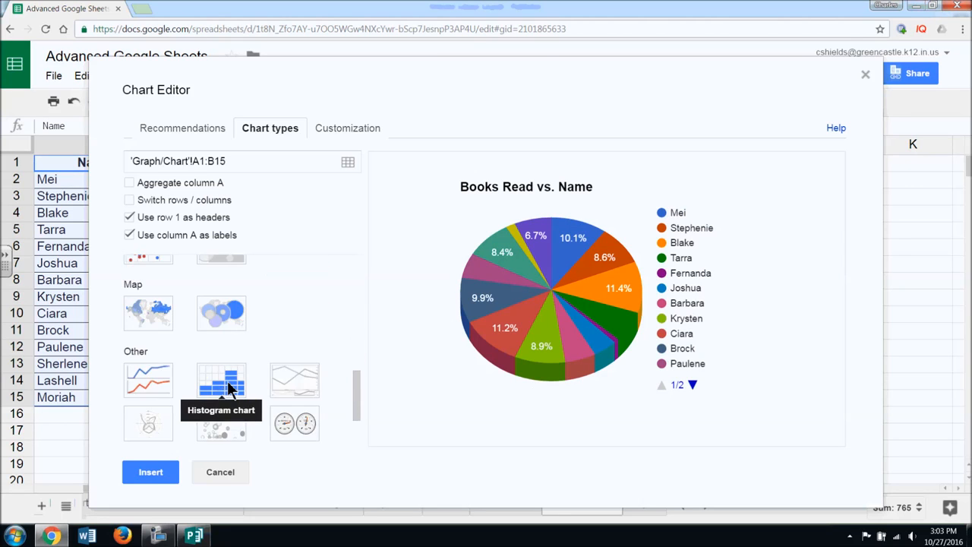
pyautogui.scroll(-1, 228, 386)
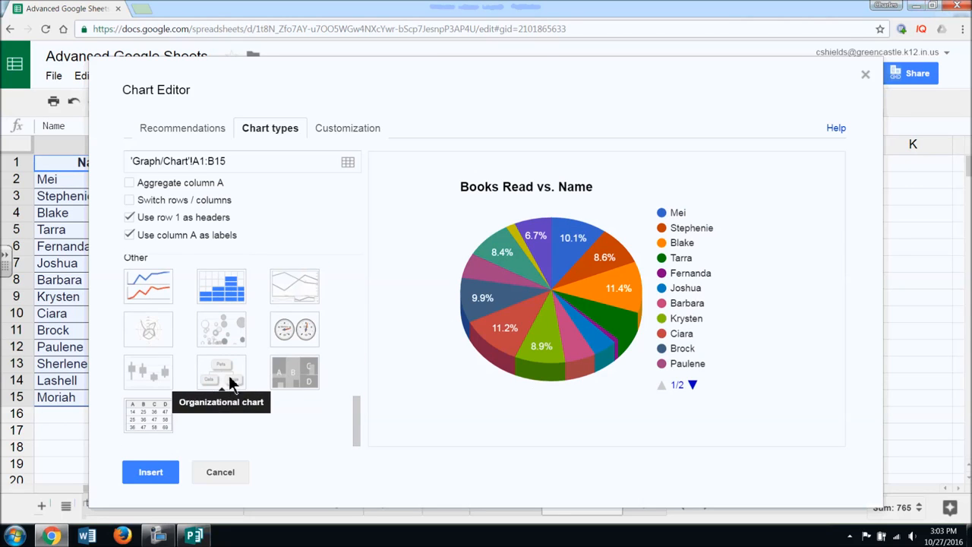
# - Change the chart type to a gauge chart and show its customization options
pyautogui.click(293, 330)
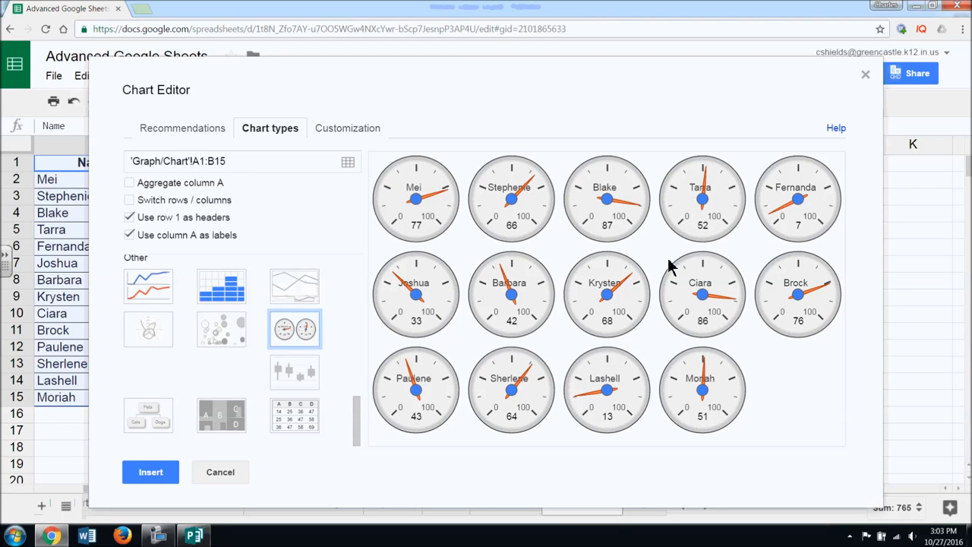
pyautogui.click(357, 129)
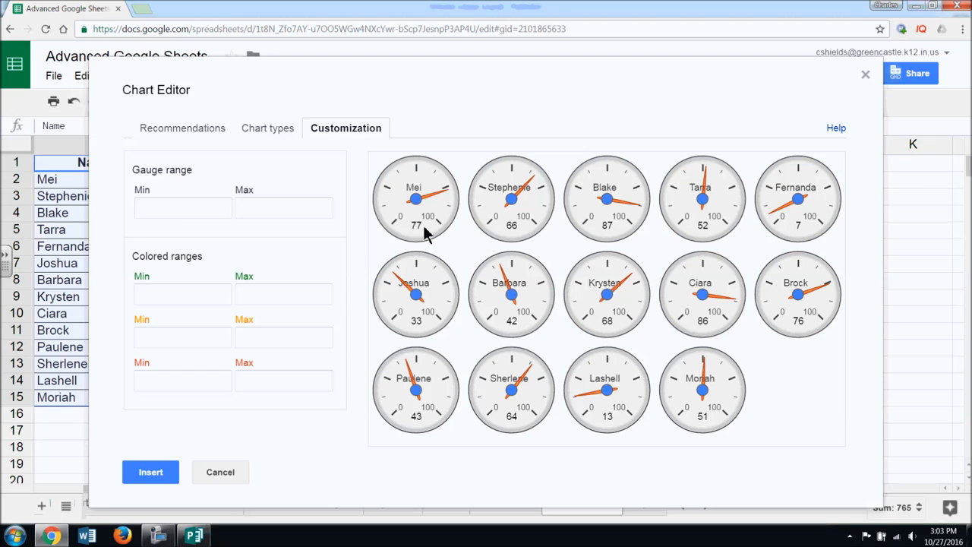
pyautogui.click(184, 207)
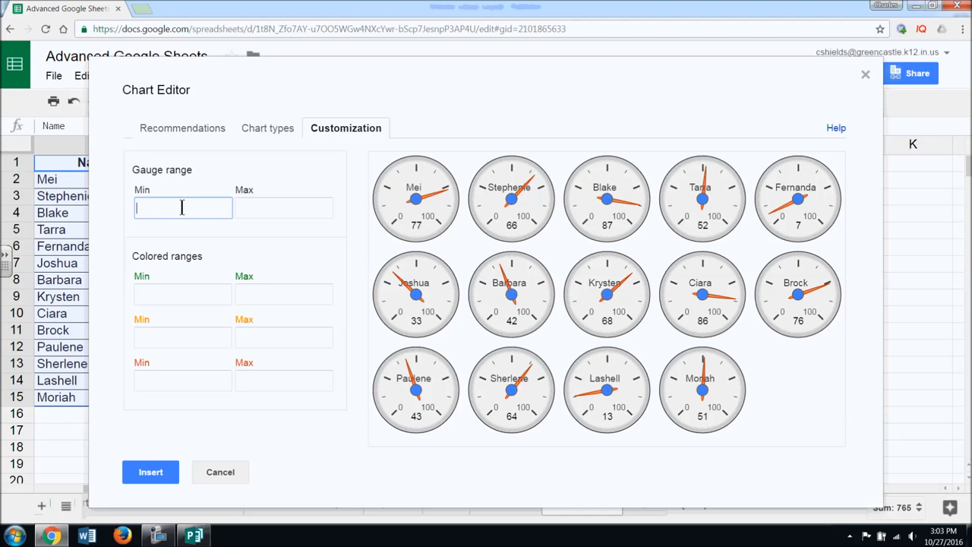
pyautogui.write('0')
pyautogui.press('Tab')
pyautogui.write('50')
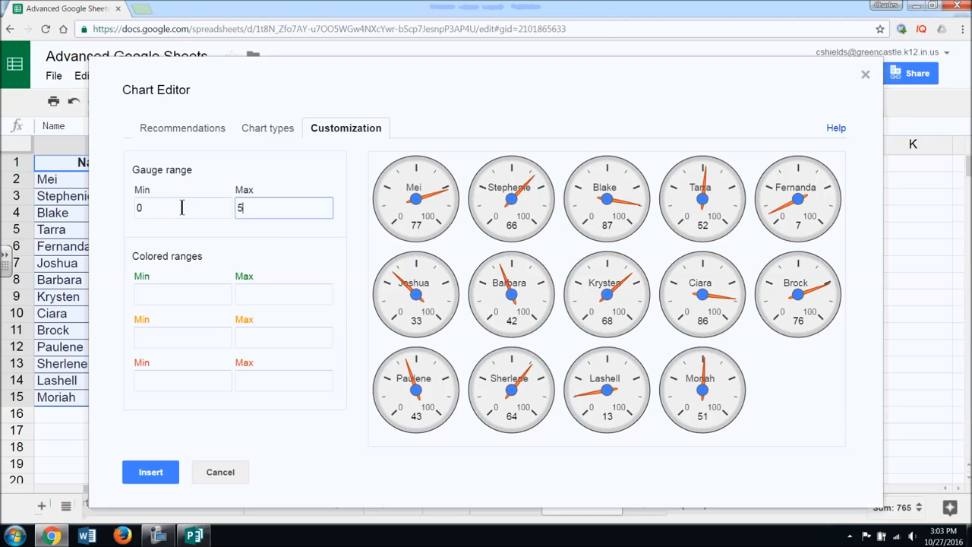
pyautogui.press('BackSpace')
pyautogui.press('BackSpace')
pyautogui.doubleClick(182, 207)
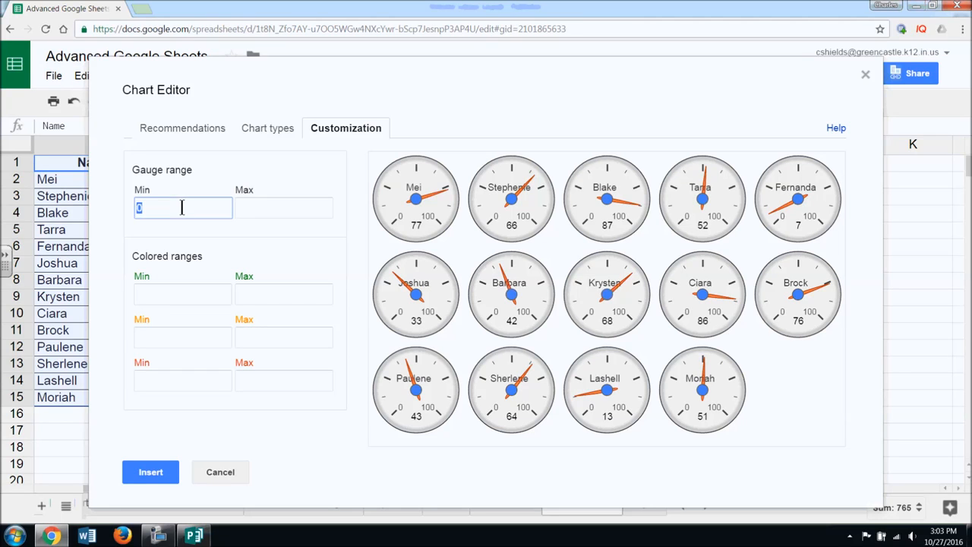
pyautogui.press('BackSpace')
# - Set the gauge chart's green range to a minimum of 75 and a maximum of 100
pyautogui.click(218, 303)
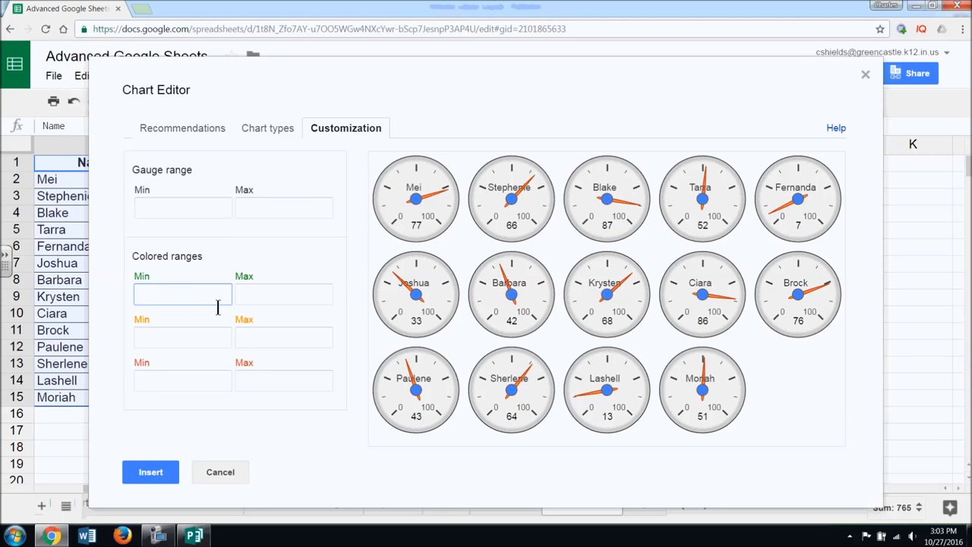
pyautogui.write('75')
pyautogui.press('Tab')
pyautogui.write('100')
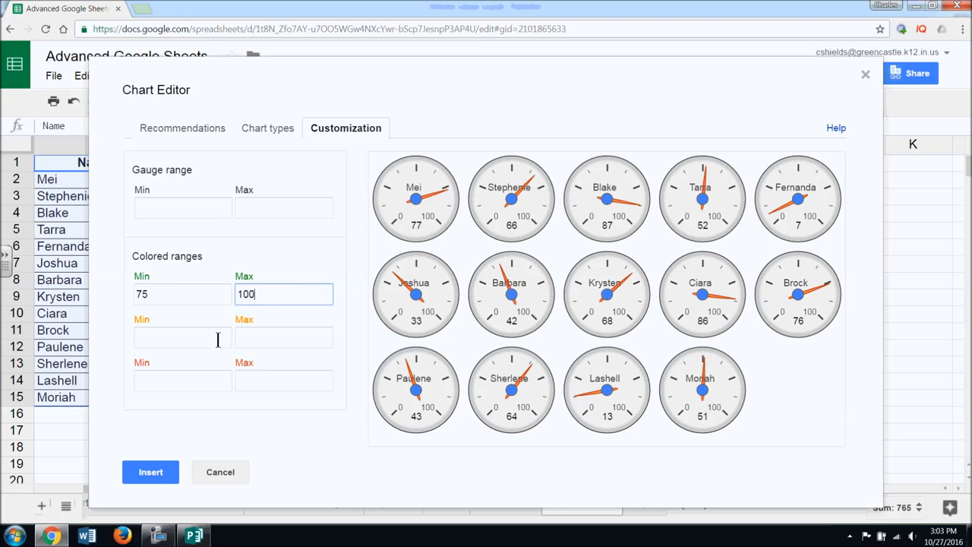
# - Set the gauge chart's orange range to a minimum of 50 and a maximum of 74
pyautogui.click(218, 339)
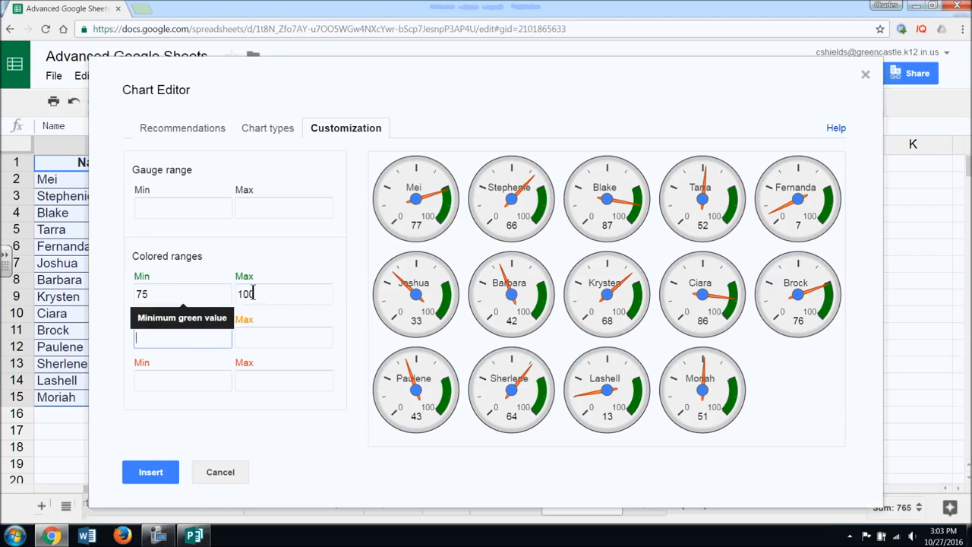
pyautogui.write('50')
pyautogui.click(259, 340)
pyautogui.write('74')
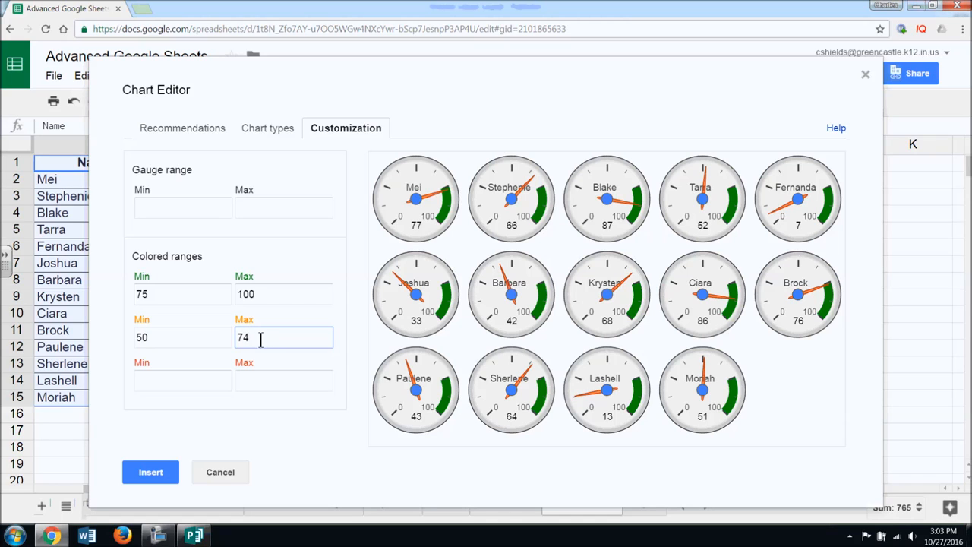
# - Set the gauge chart's red range to a minimum of 0 and a maximum of 49, and apply it
pyautogui.click(203, 386)
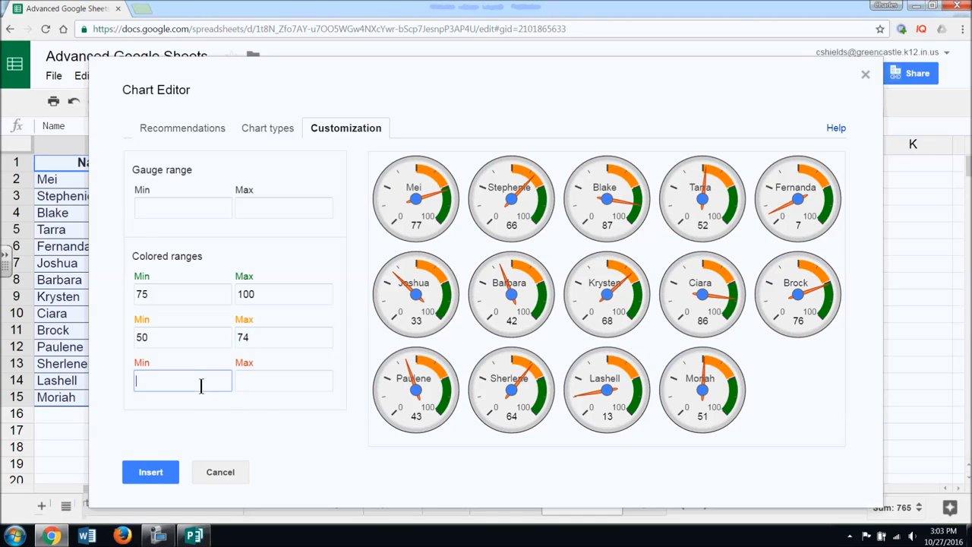
pyautogui.write('0')
pyautogui.click(266, 382)
pyautogui.write('49')
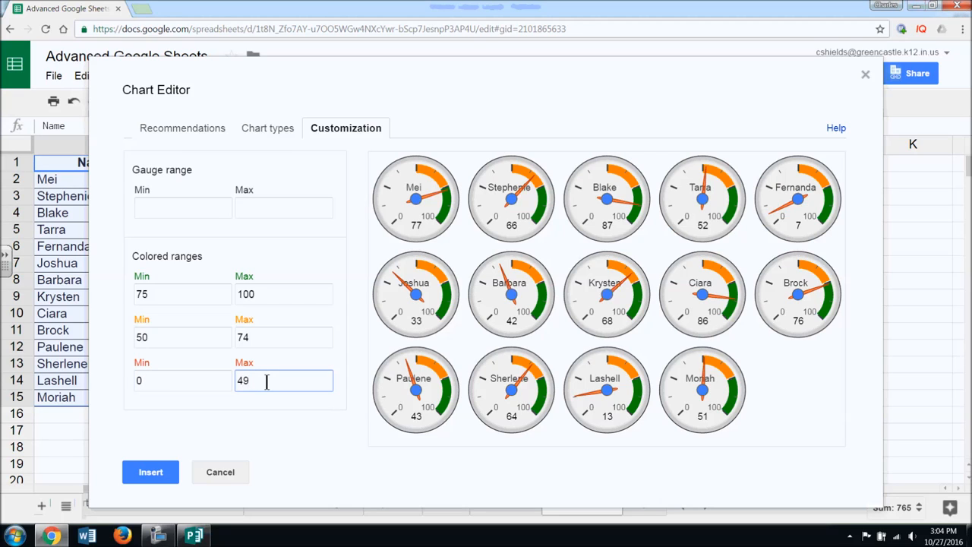
pyautogui.click(272, 425)
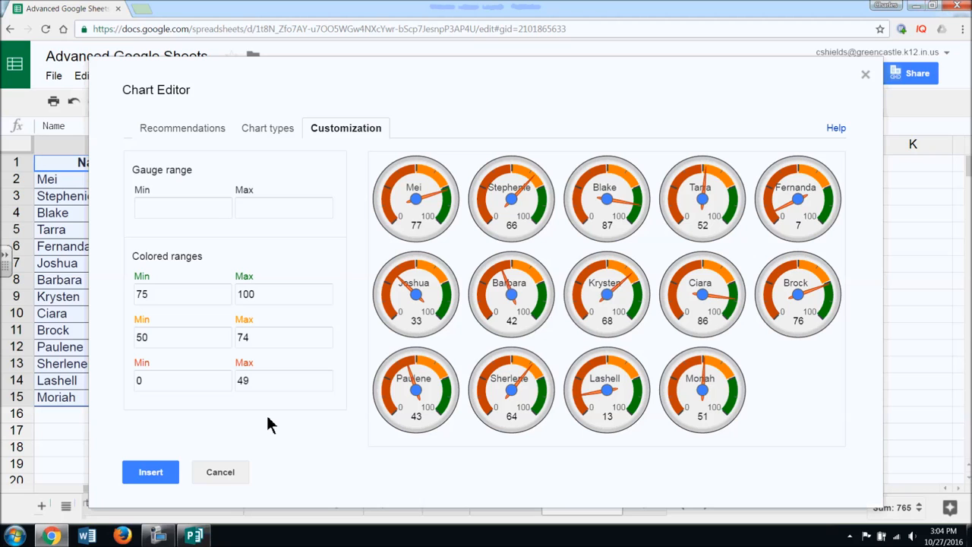
# - Insert the gauge chart into the sheet, move it to the right of the magenta bar chart and enlarge it slightly
pyautogui.click(148, 474)
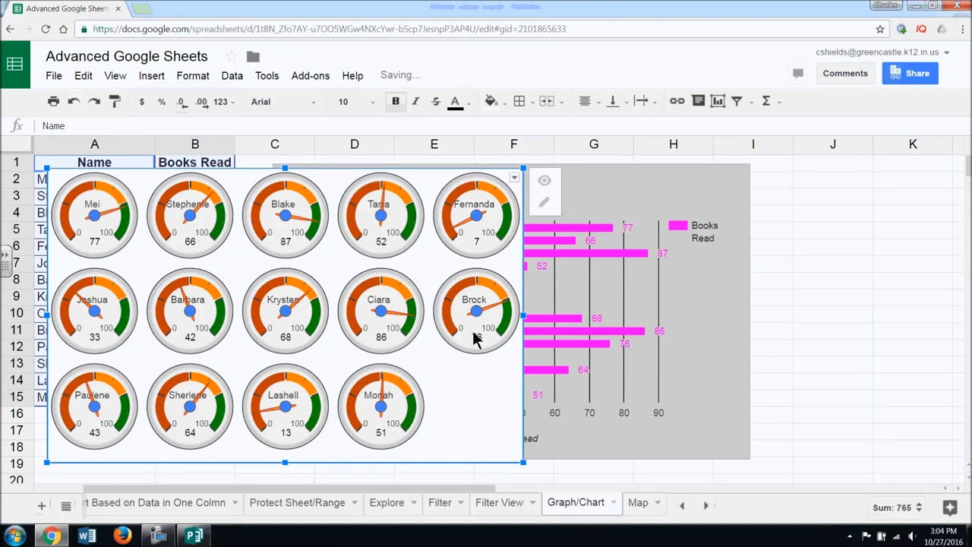
pyautogui.moveTo(237, 182); pyautogui.dragTo(867, 178)
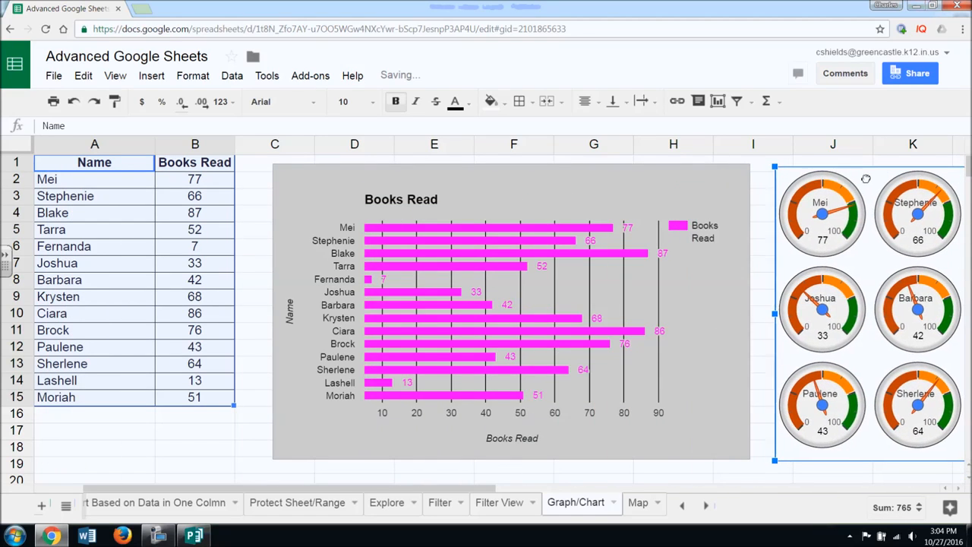
pyautogui.moveTo(200, 495); pyautogui.dragTo(445, 463)
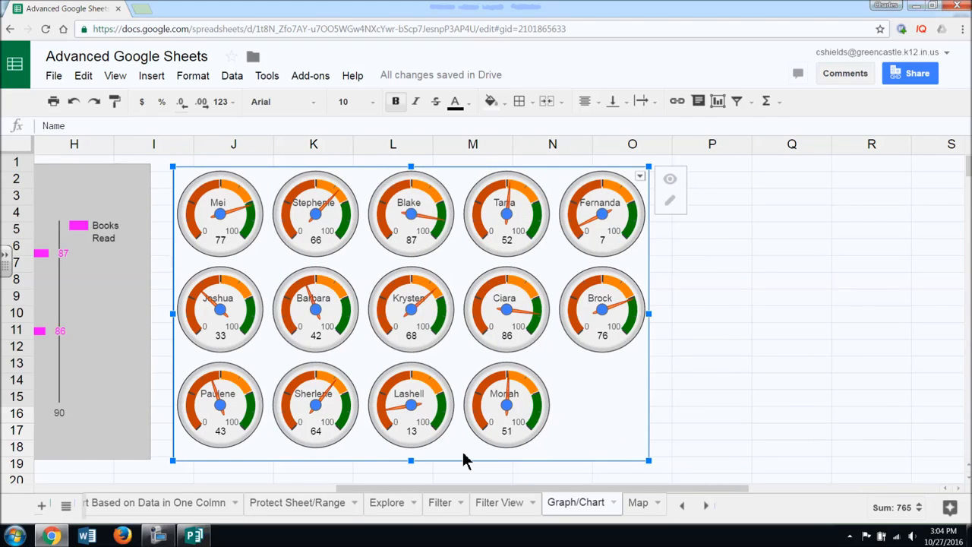
pyautogui.moveTo(649, 460); pyautogui.dragTo(679, 435)
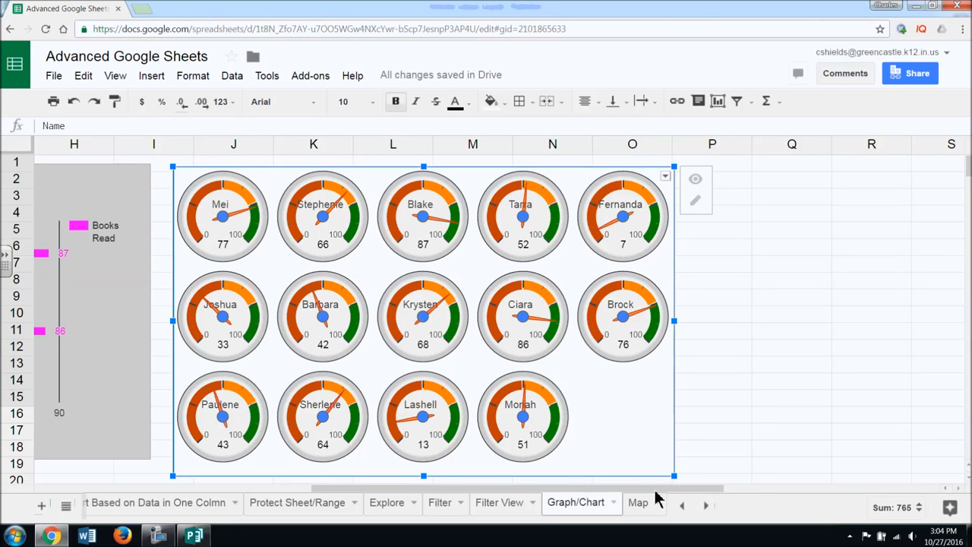
pyautogui.moveTo(658, 497); pyautogui.dragTo(382, 508)
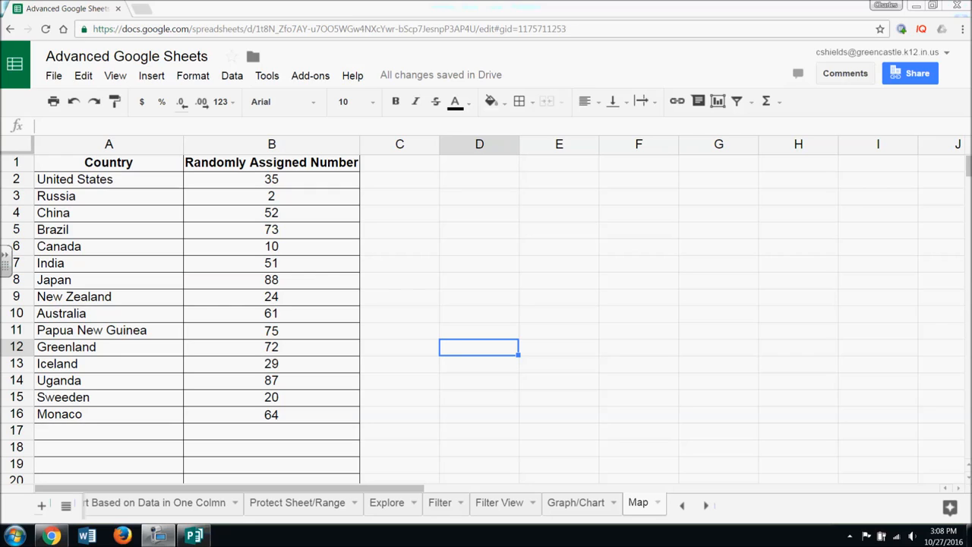
# - Examine the countries and their randomly assigned numbers in the Map sheet's table
pyautogui.click(169, 181)
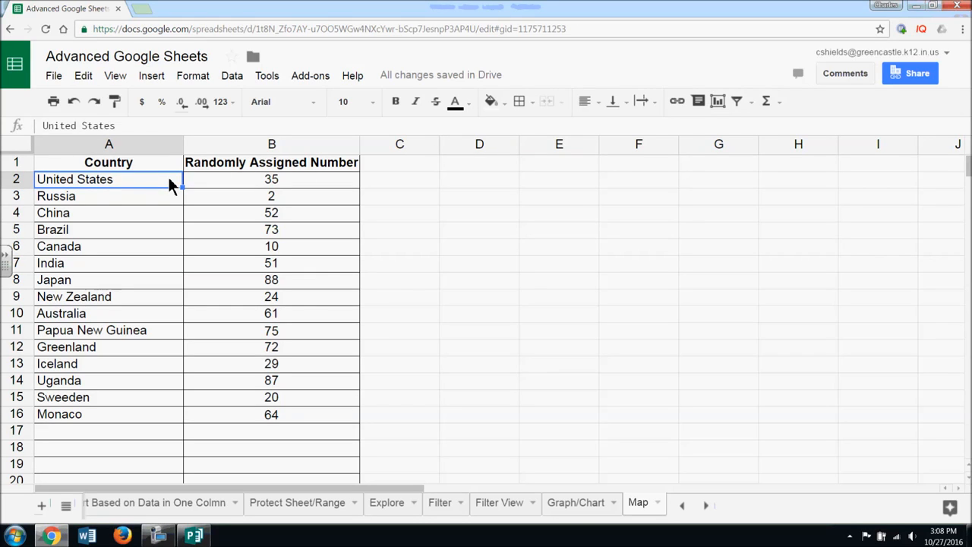
pyautogui.press('Down')
pyautogui.press('Down')
pyautogui.press('Down')
pyautogui.press('Down')
pyautogui.press('Down')
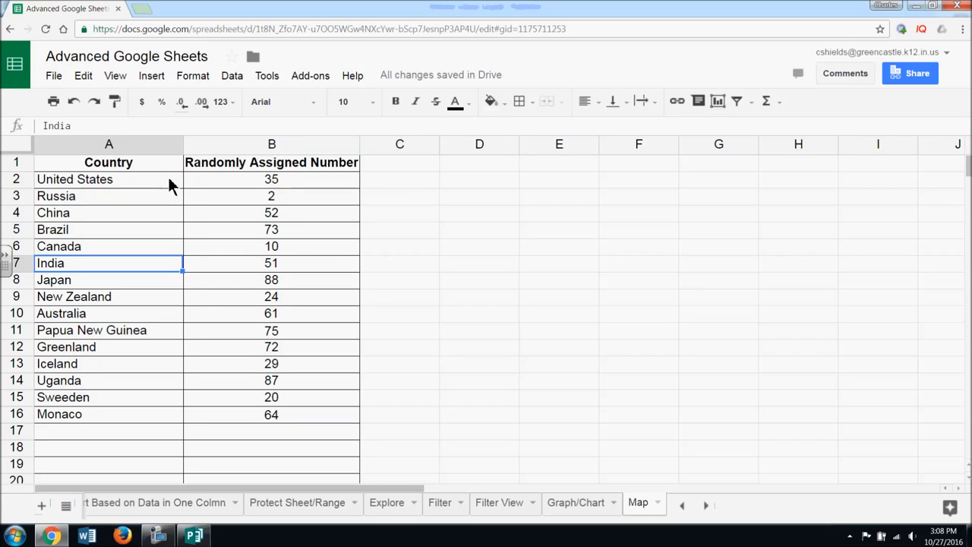
pyautogui.press('Right')
pyautogui.press('Right')
pyautogui.press('Left')
pyautogui.press('Up')
pyautogui.press('Up')
pyautogui.press('Up')
pyautogui.press('Up')
pyautogui.press('Up')
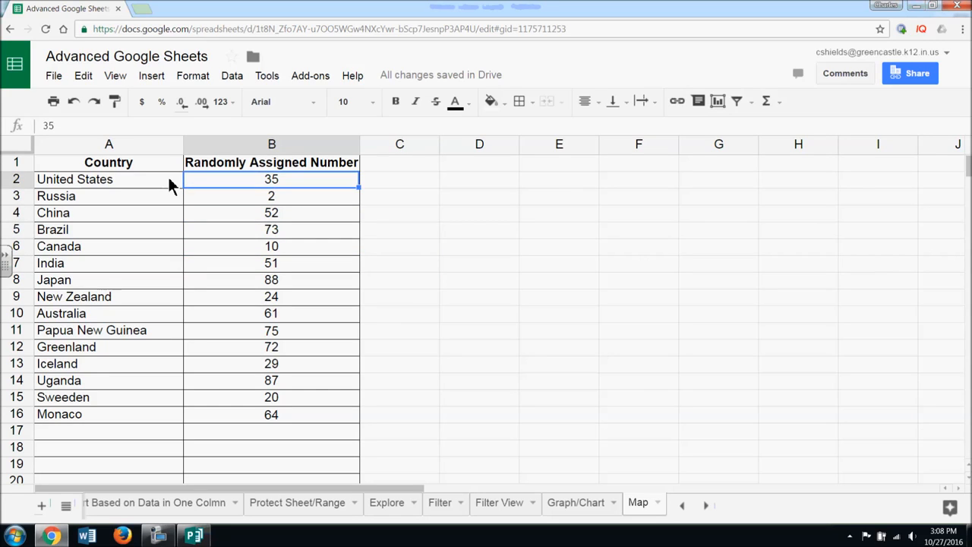
pyautogui.press('Down')
pyautogui.press('Down')
pyautogui.press('Down')
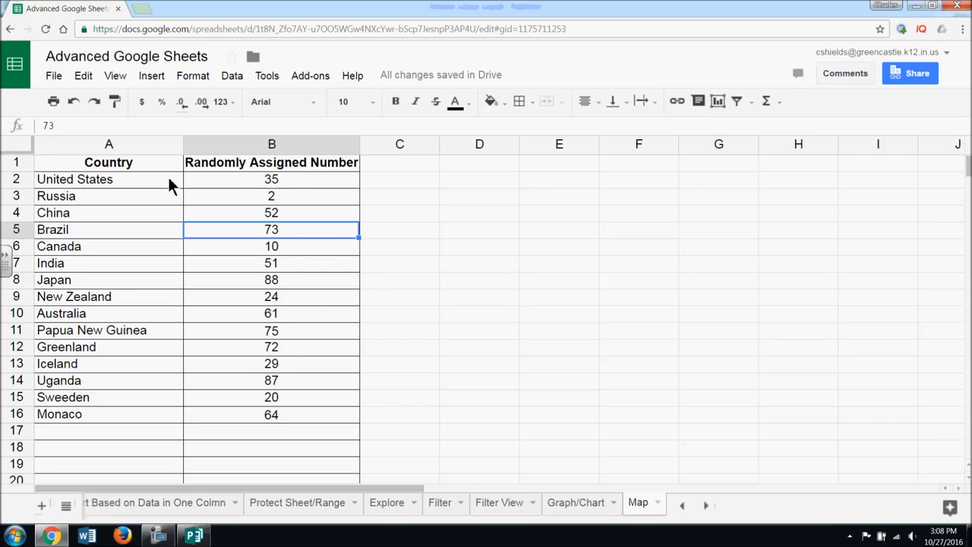
# - Start a chart from the Country and Randomly Assigned Number data in A1:B16 and set its type to a map with shaded countries
pyautogui.moveTo(90, 161); pyautogui.dragTo(296, 415)
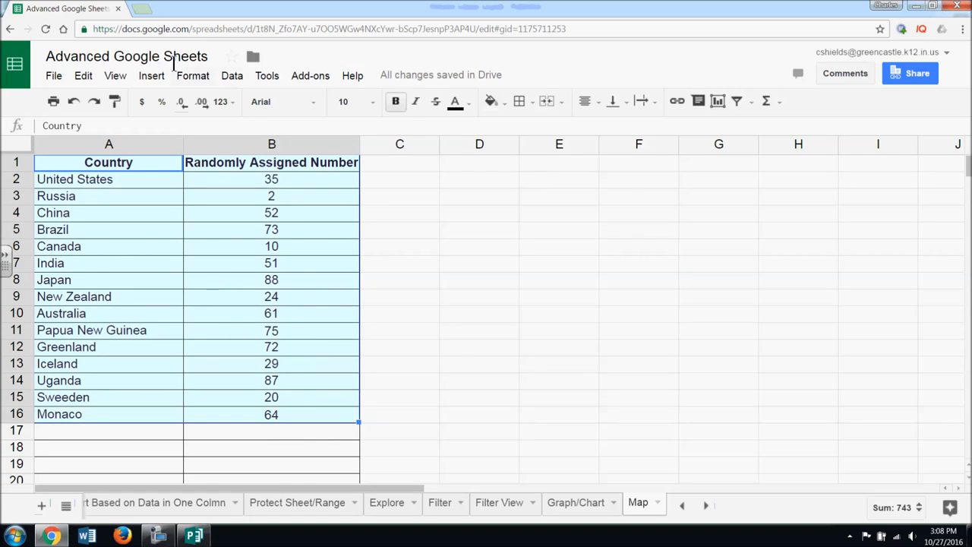
pyautogui.click(154, 80)
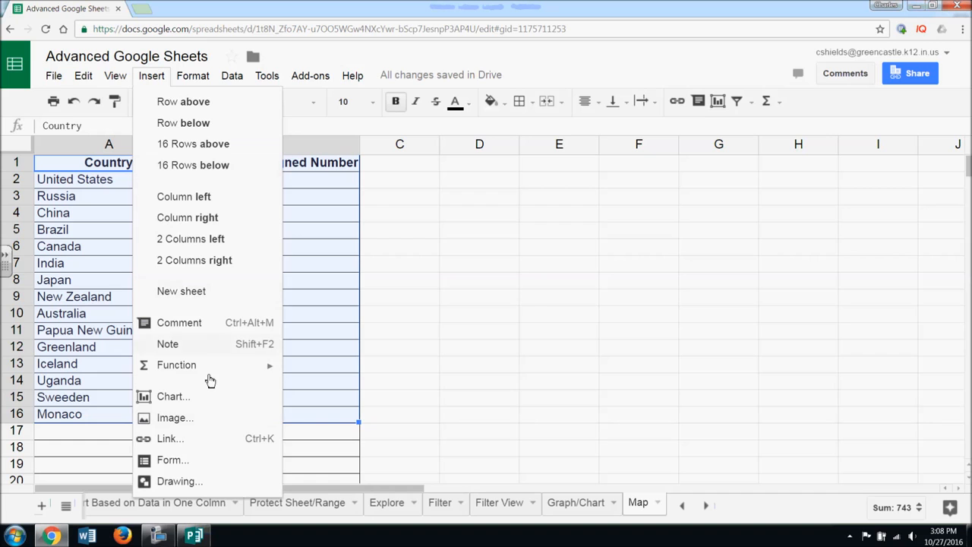
pyautogui.click(204, 396)
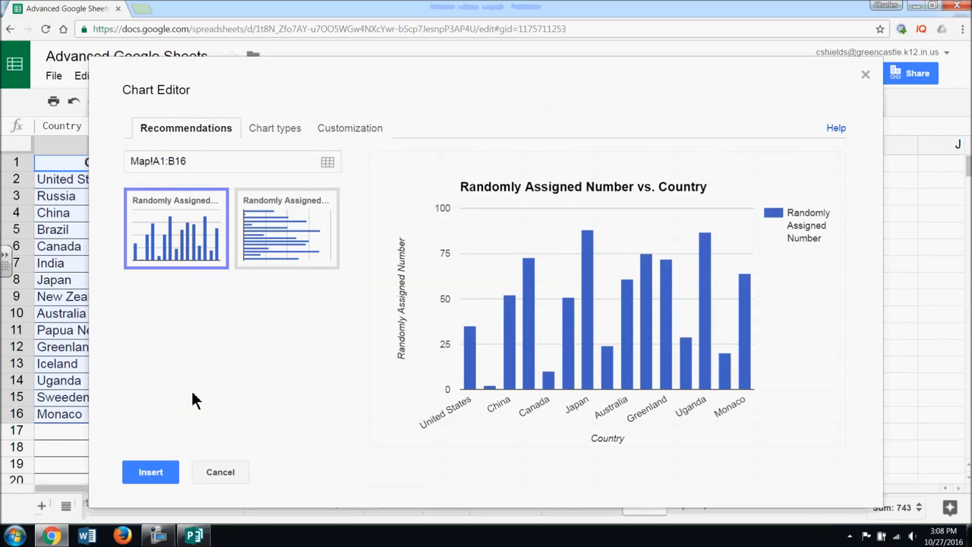
pyautogui.click(270, 129)
pyautogui.moveTo(357, 277); pyautogui.dragTo(356, 410)
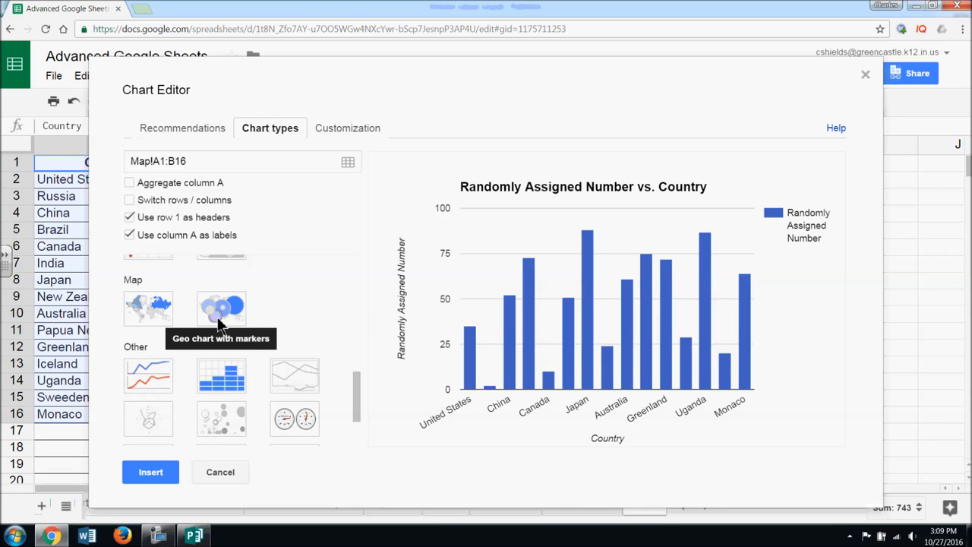
pyautogui.click(157, 309)
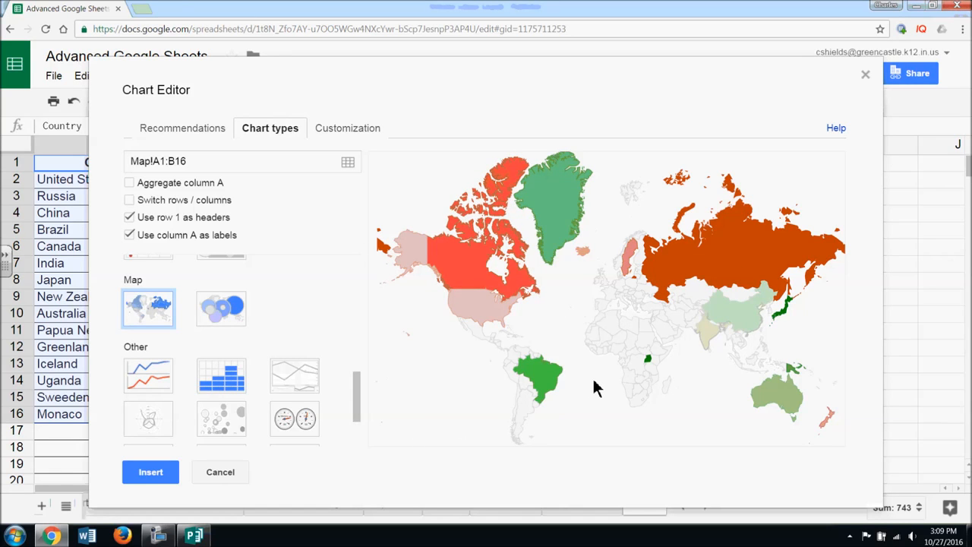
pyautogui.moveTo(524, 378)
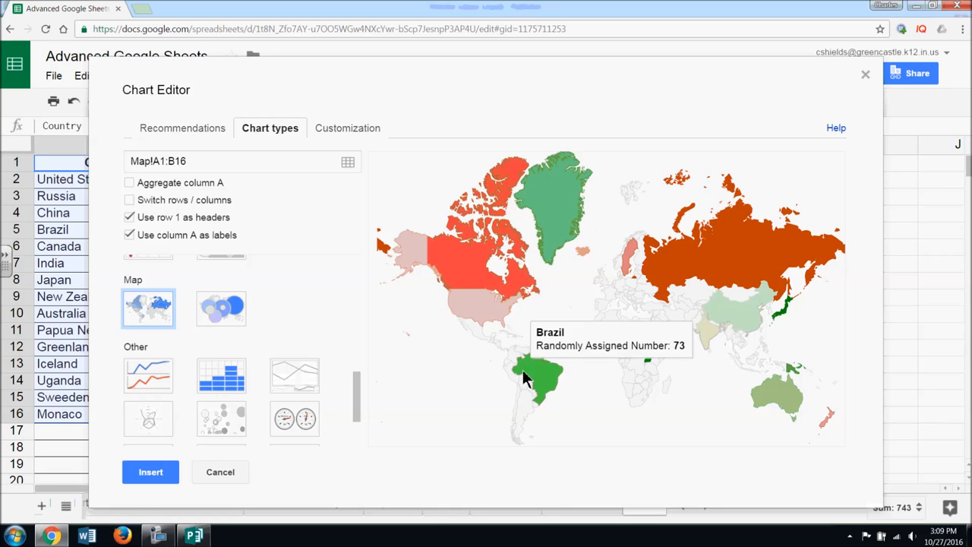
# - Insert the map chart into the sheet, place it to the right of the country table and enlarge it
pyautogui.click(150, 472)
pyautogui.moveTo(404, 174); pyautogui.dragTo(762, 167)
pyautogui.moveTo(880, 459); pyautogui.dragTo(943, 481)
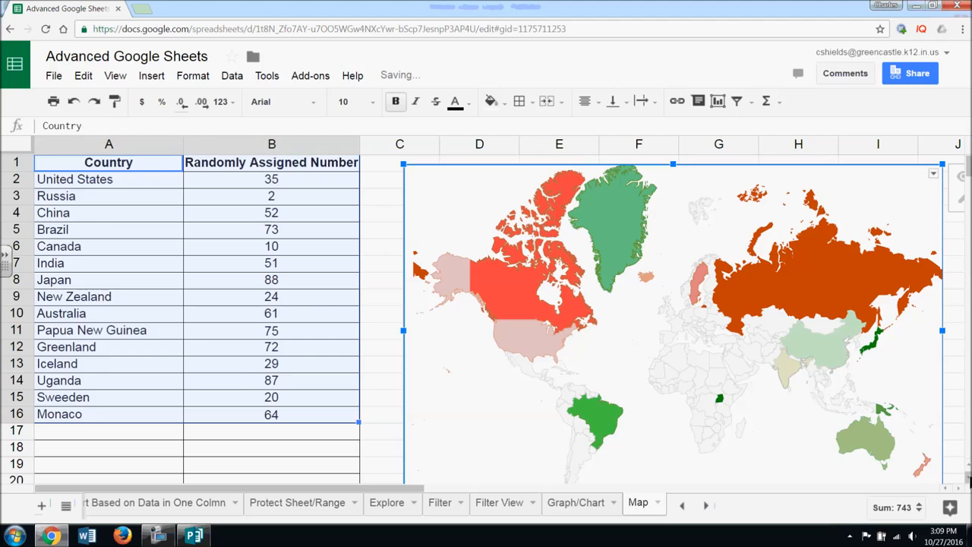
pyautogui.click(969, 476)
pyautogui.click(969, 477)
pyautogui.click(969, 476)
pyautogui.click(926, 467)
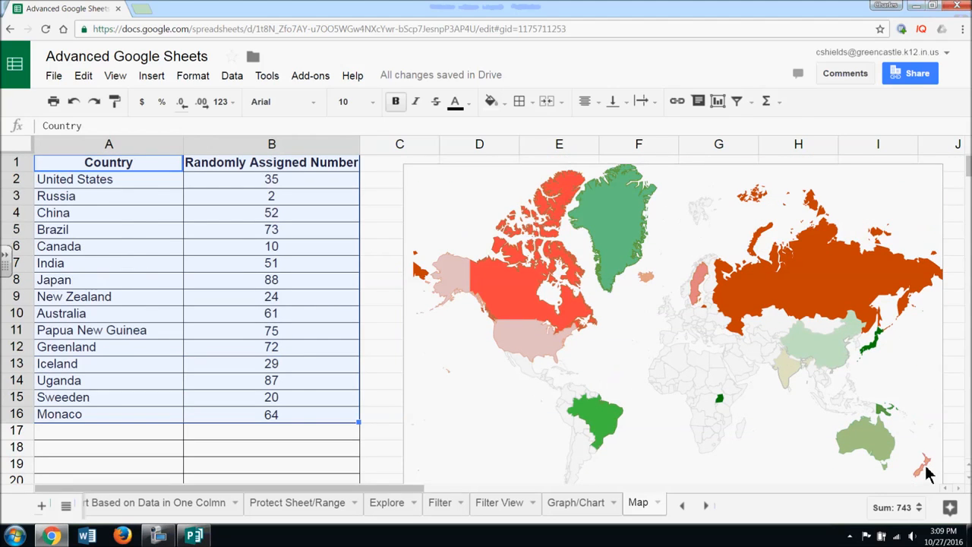
# - Start a second chart from the country data in A1:B16 and set its type to a geo chart with markers
pyautogui.click(340, 186)
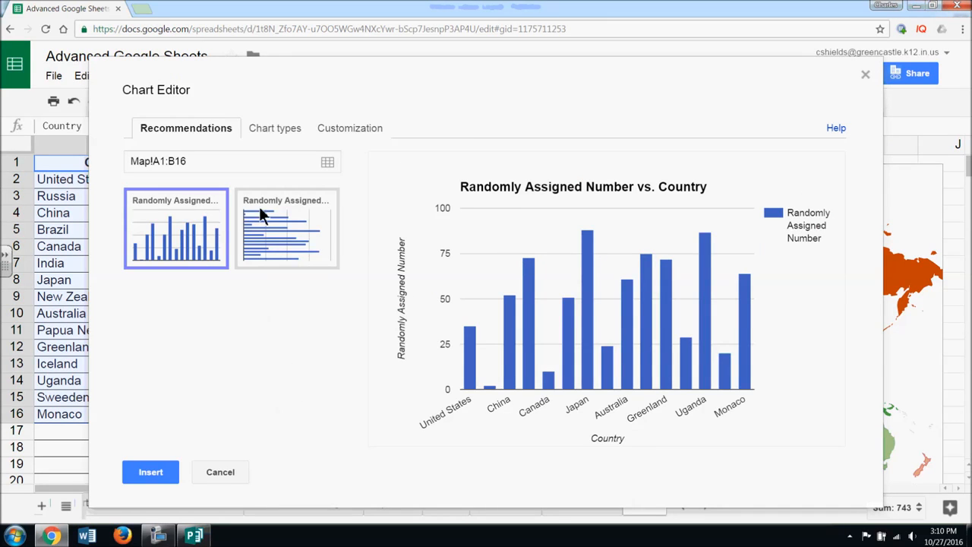
pyautogui.click(281, 133)
pyautogui.scroll(-10, 278, 376)
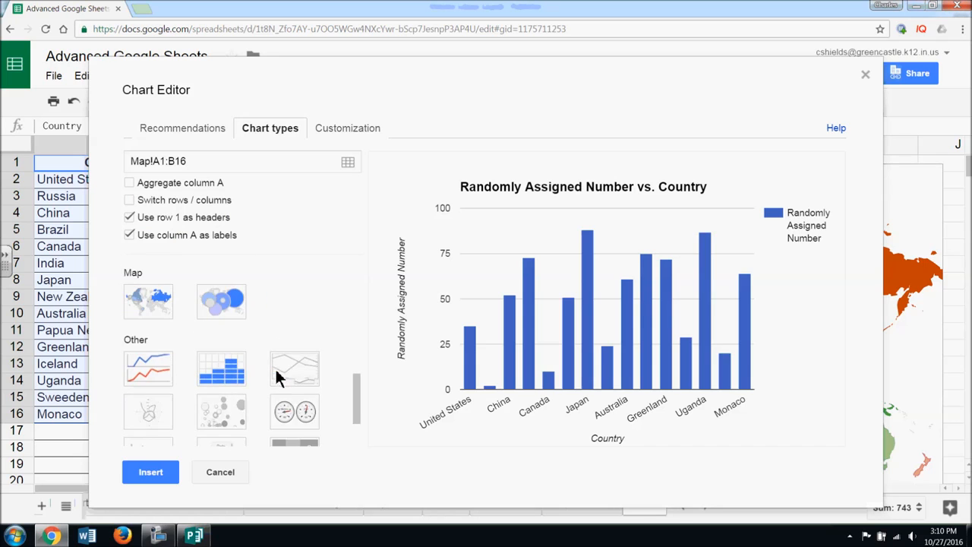
pyautogui.scroll(3, 226, 340)
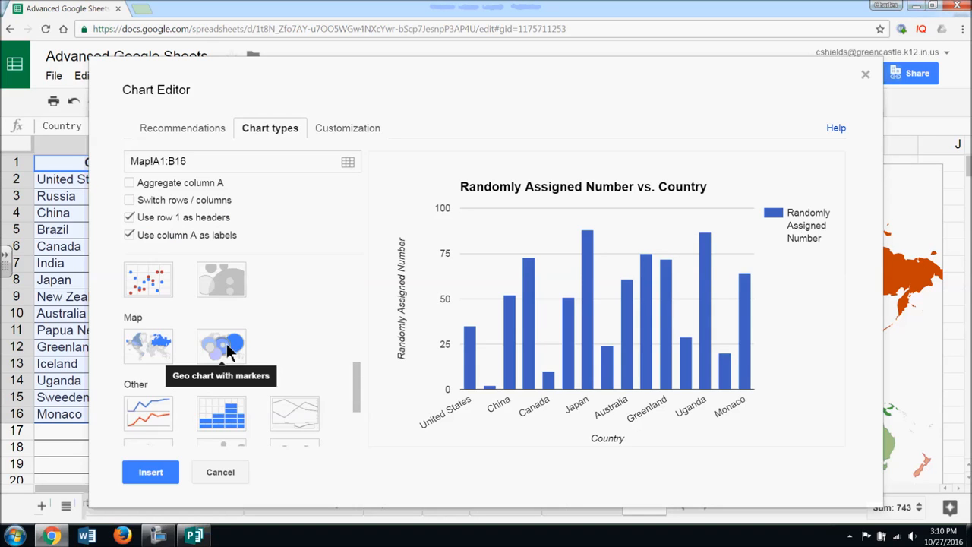
pyautogui.click(225, 345)
# - Examine the region choices available for customizing the marker map
pyautogui.click(333, 125)
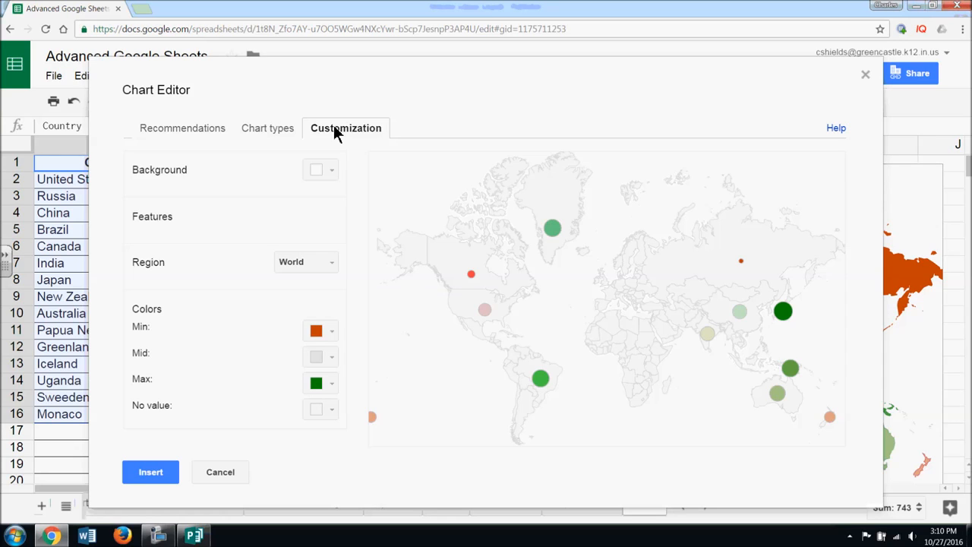
pyautogui.click(333, 262)
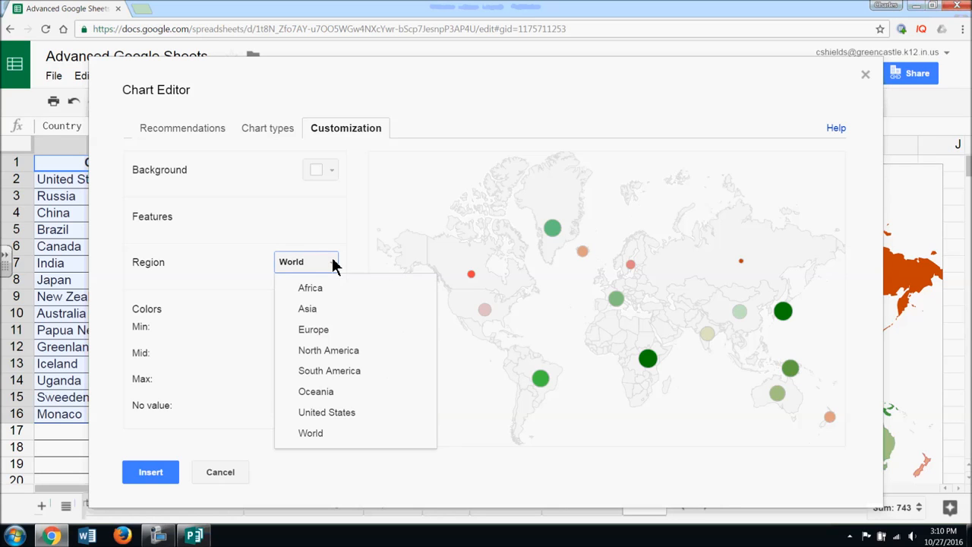
pyautogui.click(283, 235)
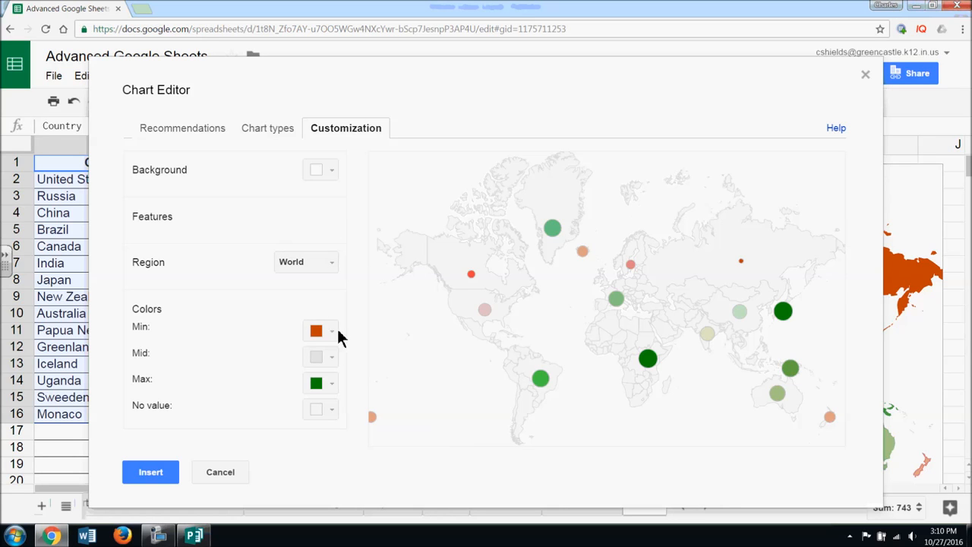
# - Set the marker map's colours to red for minimum, light red 1 for mid, pale pink for maximum and light gray for no value
pyautogui.click(334, 359)
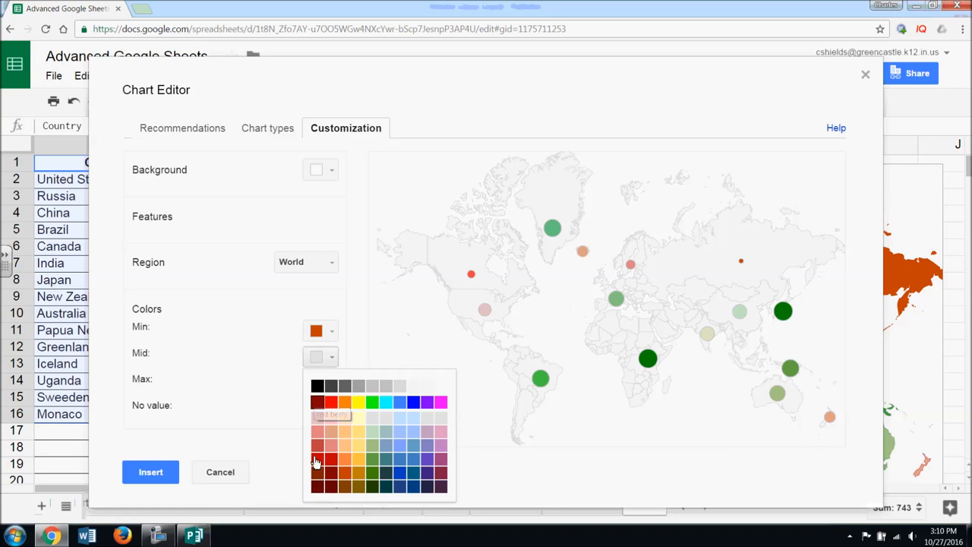
pyautogui.click(332, 334)
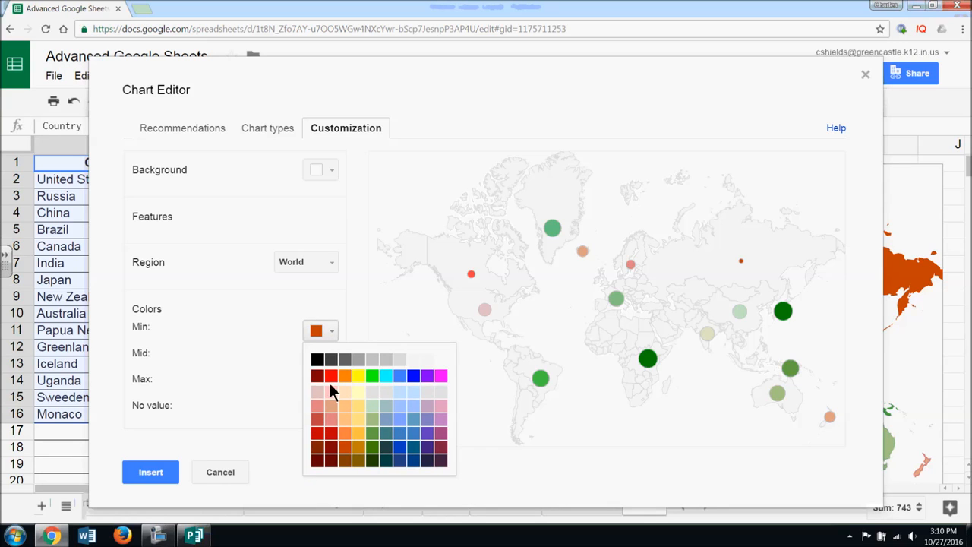
pyautogui.click(332, 375)
pyautogui.click(331, 357)
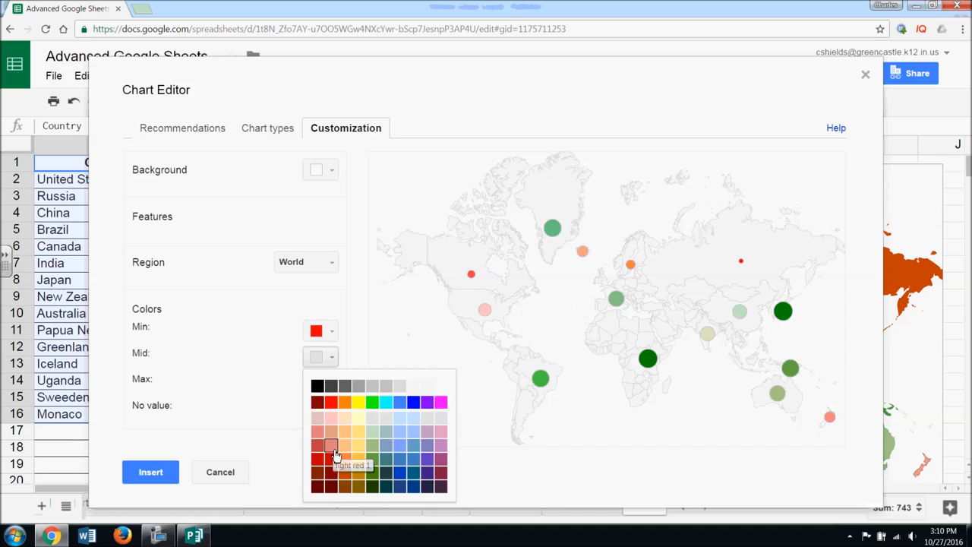
pyautogui.click(332, 448)
pyautogui.click(321, 383)
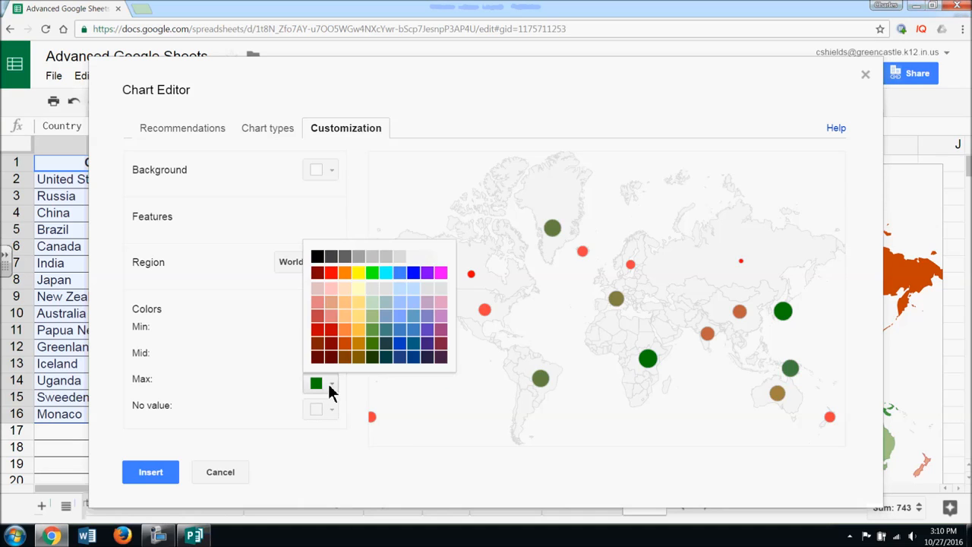
pyautogui.click(331, 291)
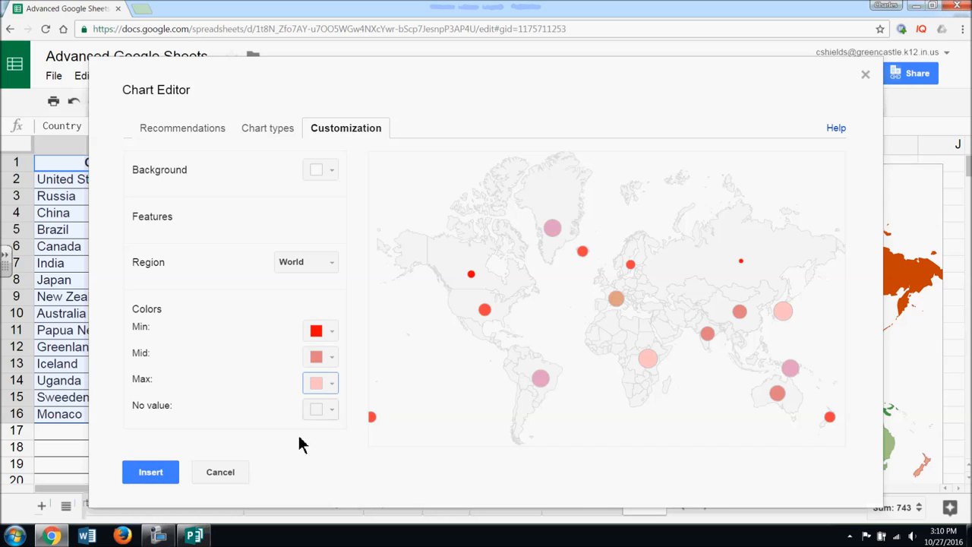
pyautogui.click(334, 409)
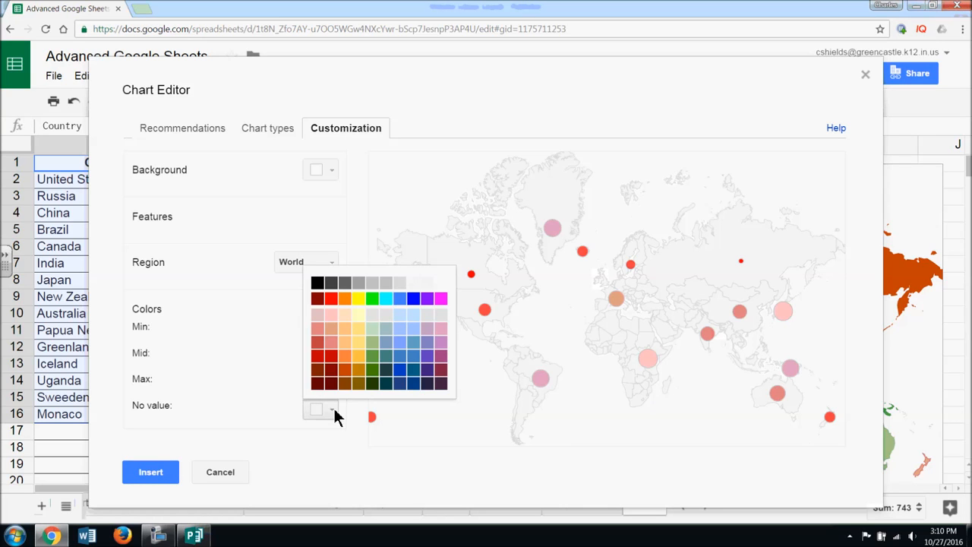
pyautogui.click(397, 284)
# - Insert the marker map into the sheet, place it to the right of the shaded country map and enlarge it slightly
pyautogui.click(161, 473)
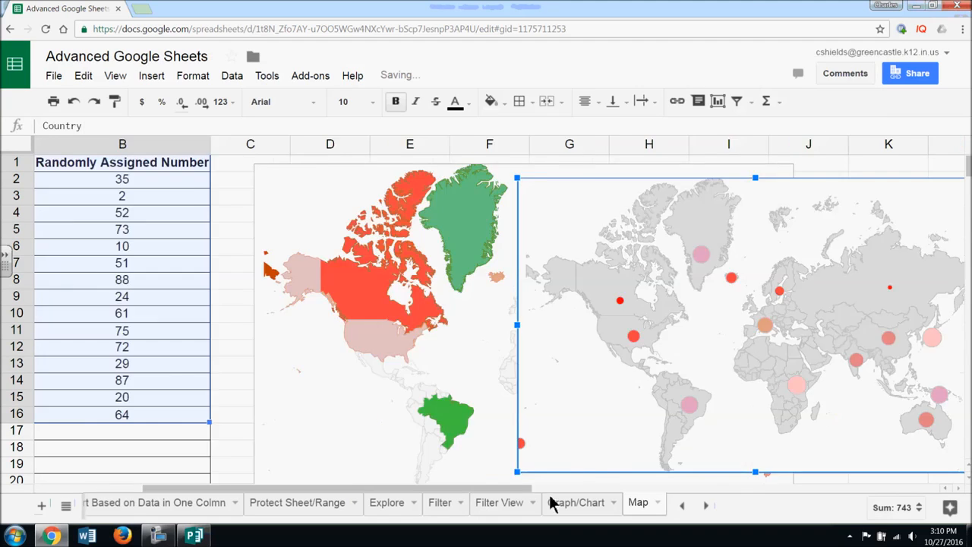
pyautogui.moveTo(549, 492); pyautogui.dragTo(578, 483)
pyautogui.moveTo(553, 180); pyautogui.dragTo(842, 166)
pyautogui.moveTo(565, 492); pyautogui.dragTo(754, 494)
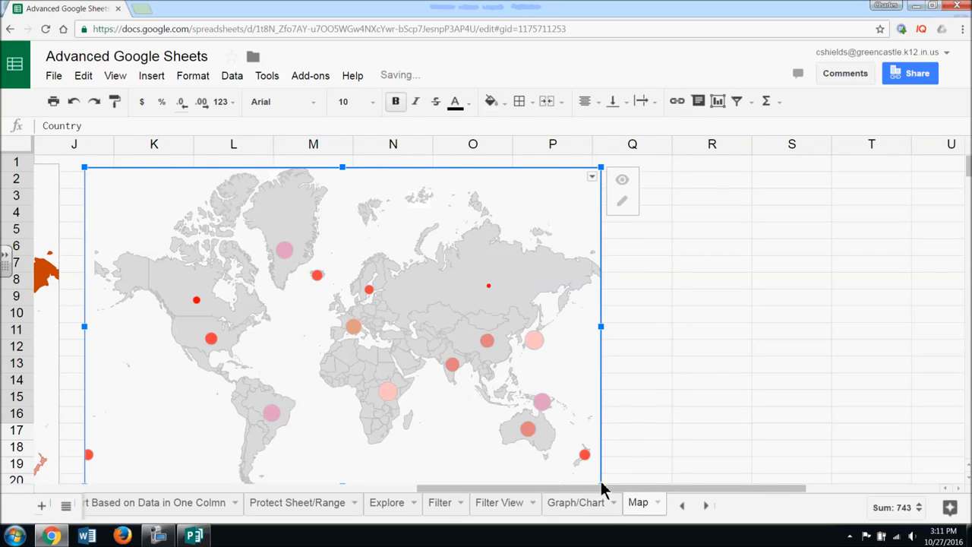
pyautogui.moveTo(614, 498); pyautogui.dragTo(421, 502)
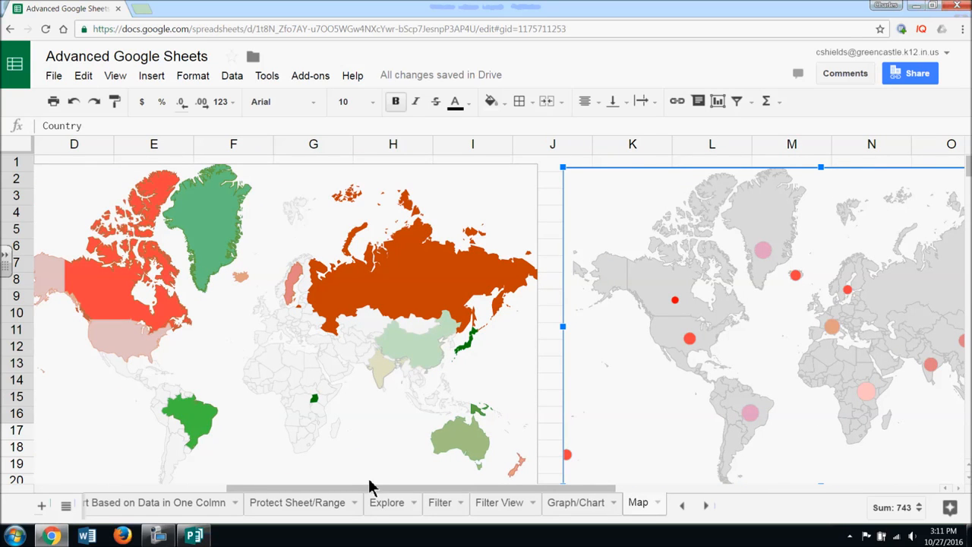
pyautogui.click(478, 342)
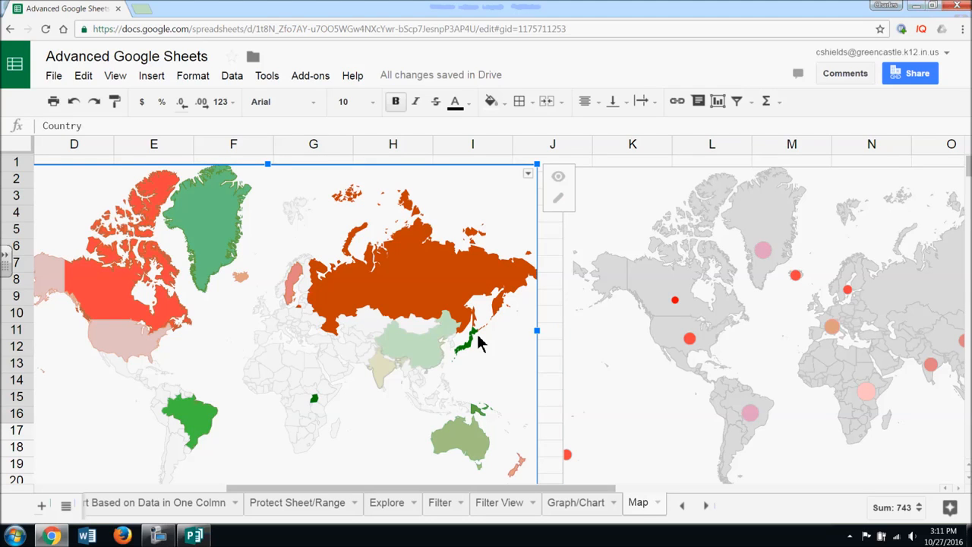